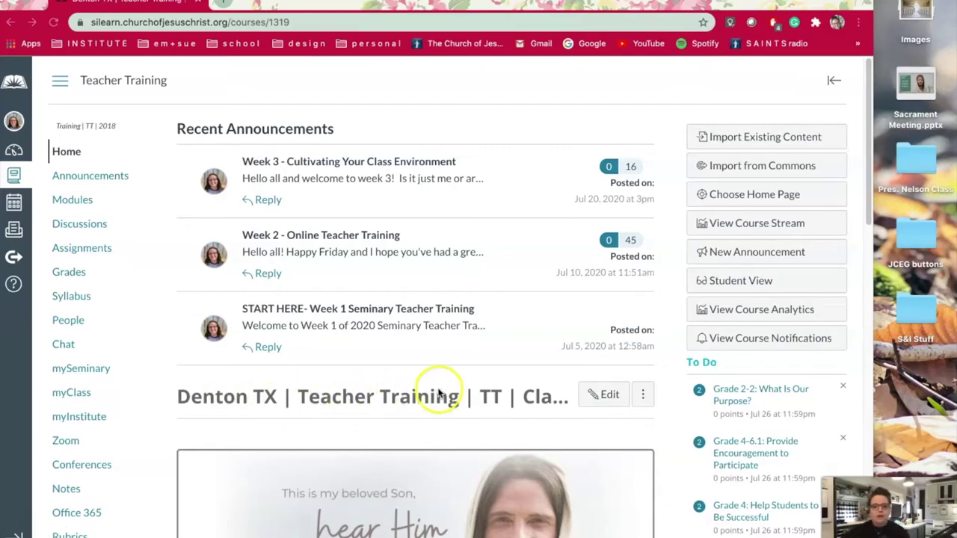
# Look over the Teacher Training home page, test its Church website link, and close the site to return to the course
pyautogui.scroll(-4, 438, 394)
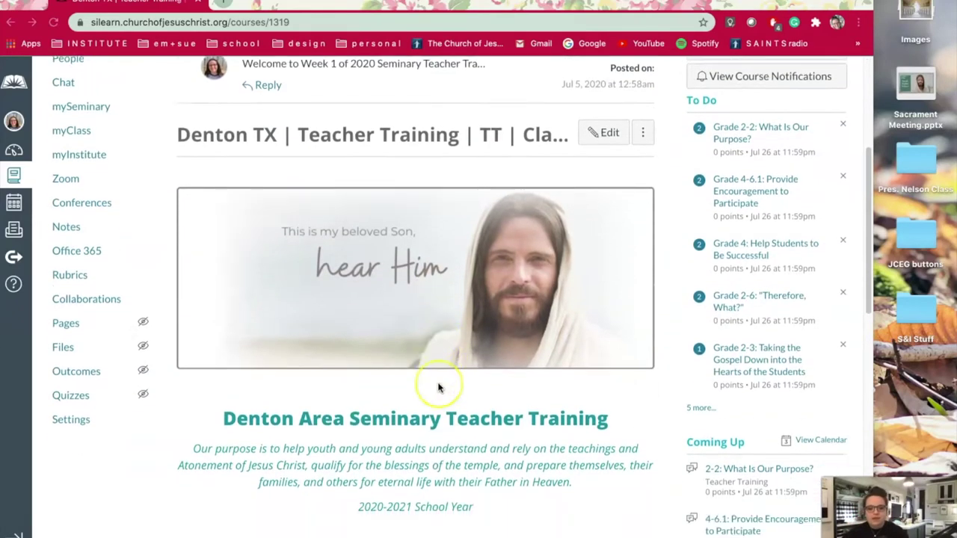
pyautogui.scroll(-3, 439, 387)
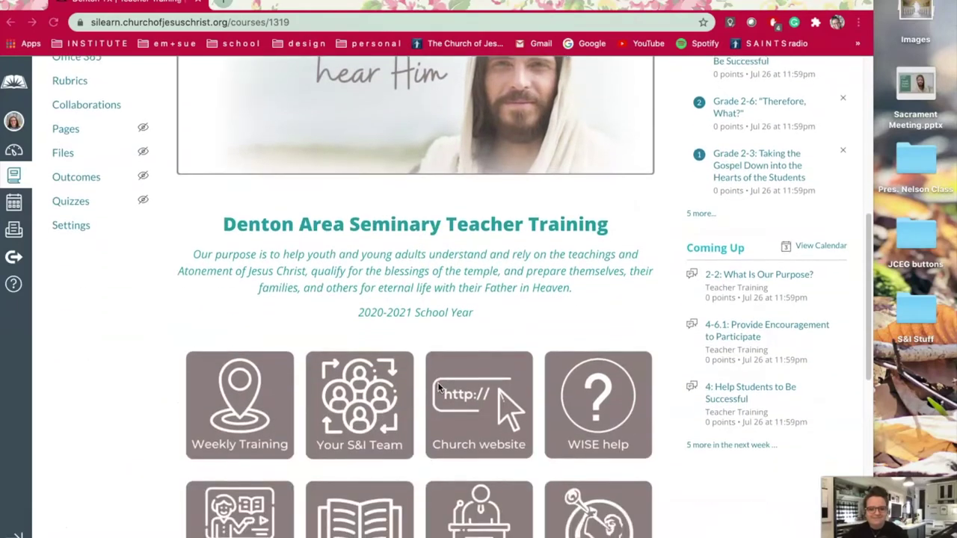
pyautogui.scroll(-4, 439, 388)
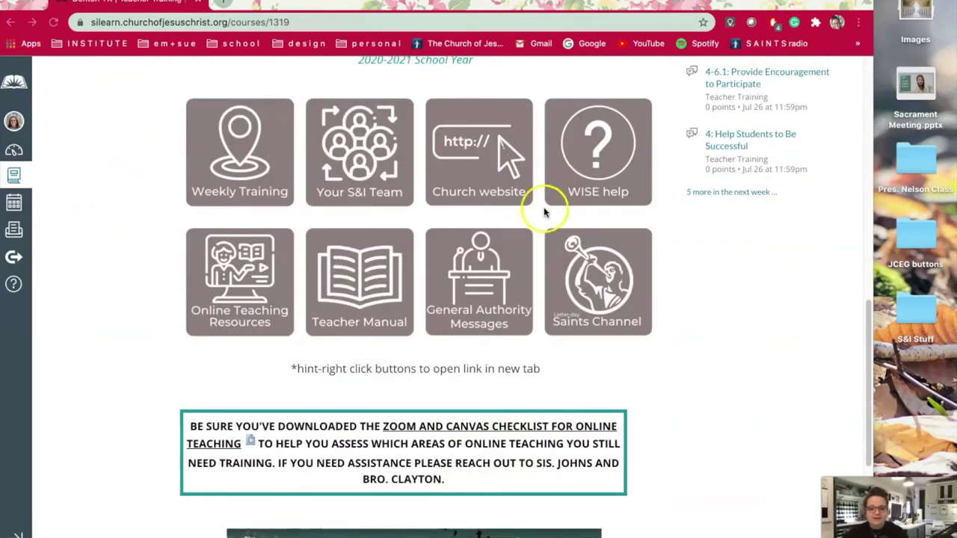
pyautogui.click(465, 174)
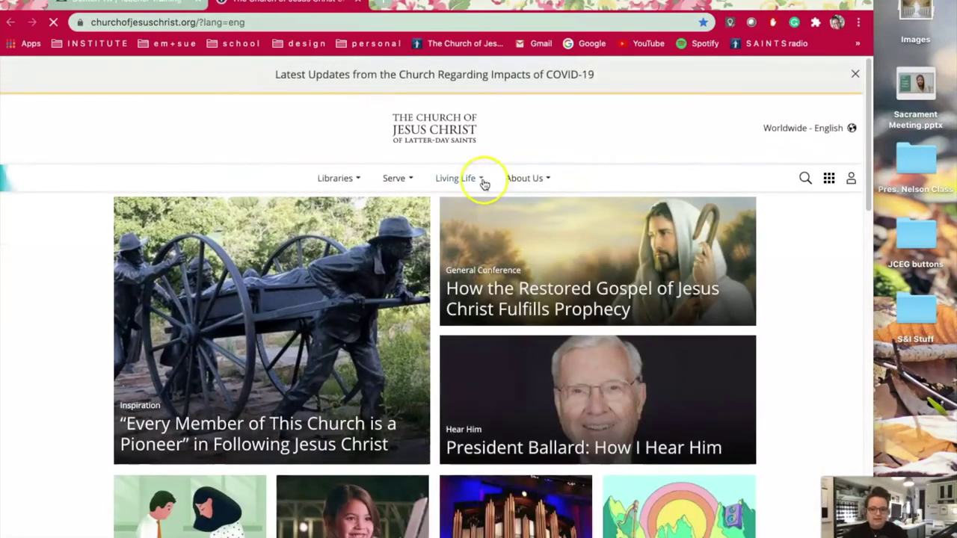
pyautogui.click(358, 4)
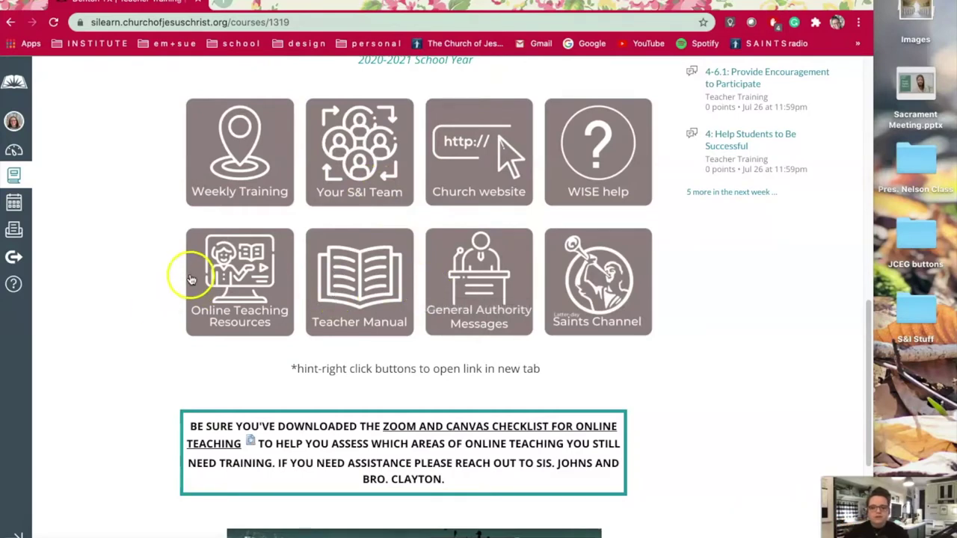
pyautogui.scroll(2, 189, 277)
pyautogui.scroll(10, 189, 277)
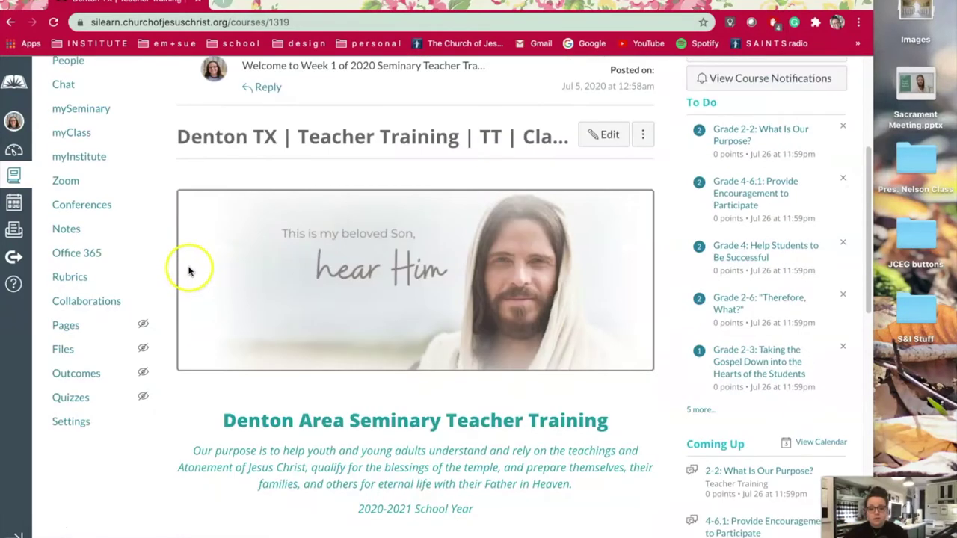
# Go to the dashboard and apply the nickname Teacher Training to the Teacher Training course card
pyautogui.click(14, 150)
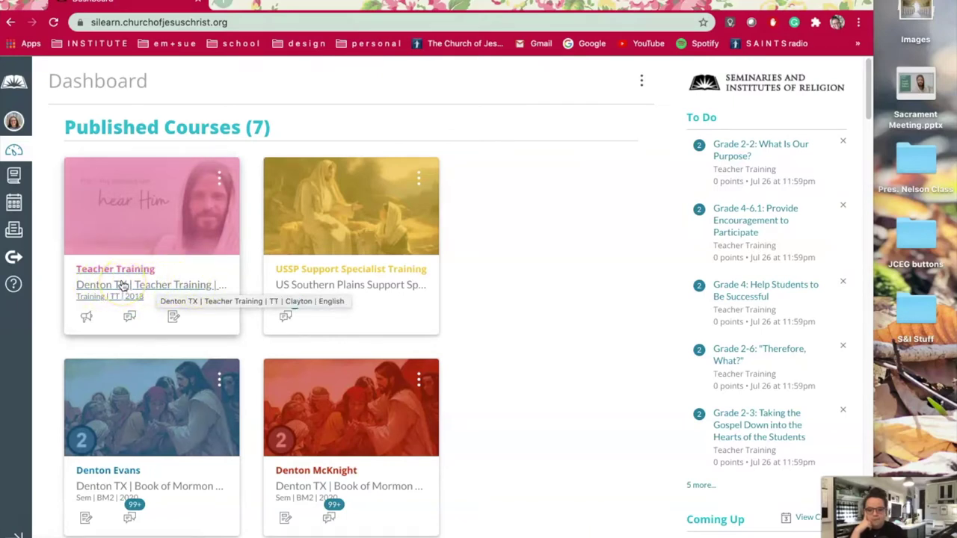
pyautogui.click(220, 179)
pyautogui.moveTo(251, 262); pyautogui.dragTo(119, 273)
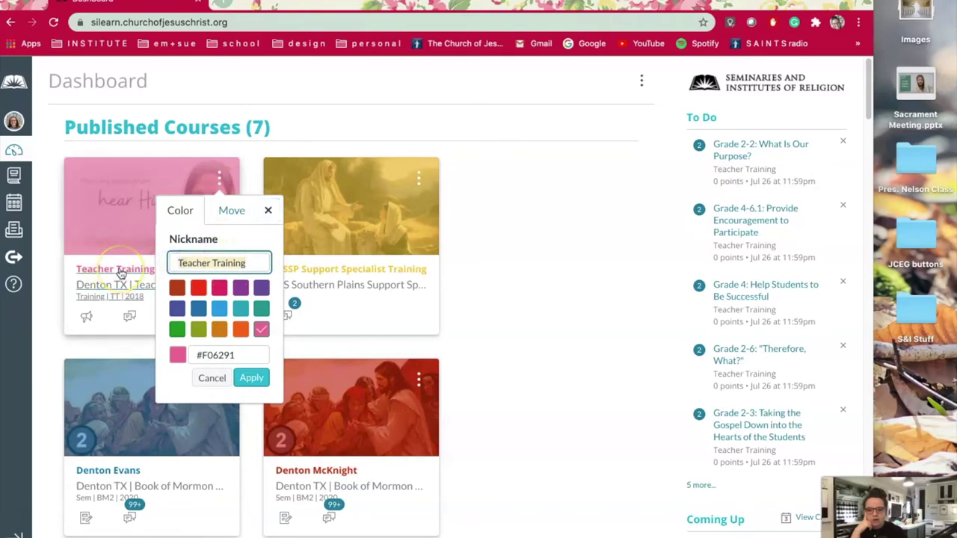
pyautogui.click(263, 380)
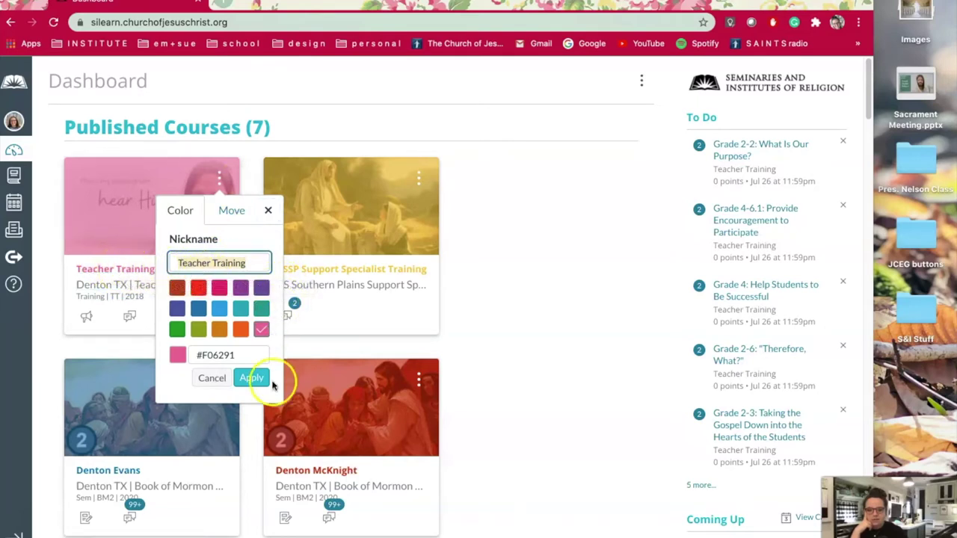
# Review the full list of published and unpublished courses in the global navigation, and close the list
pyautogui.click(14, 175)
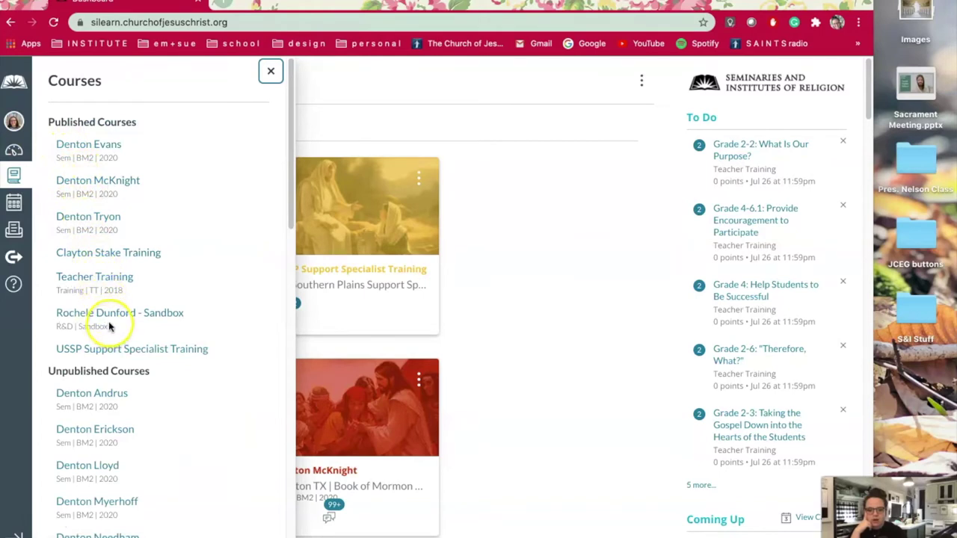
pyautogui.scroll(-5, 109, 326)
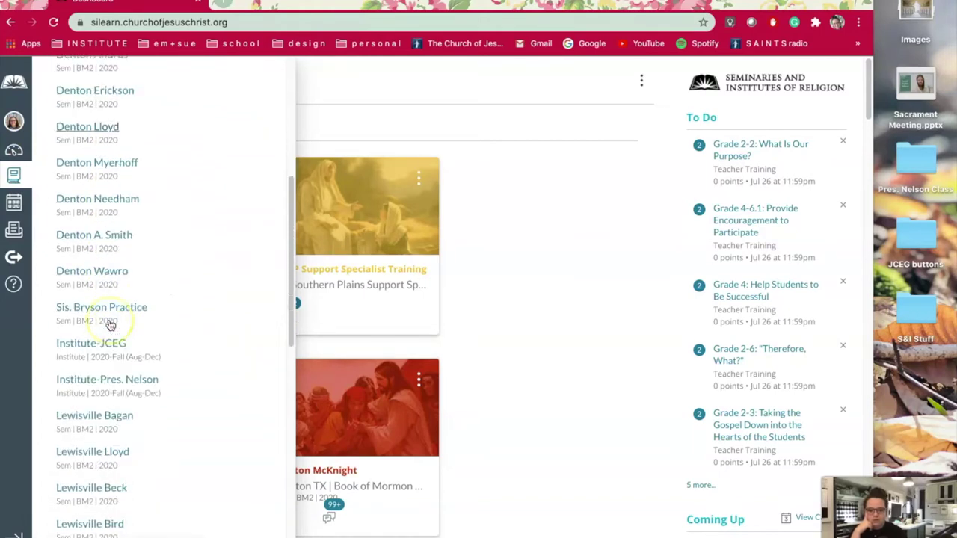
pyautogui.scroll(-5, 108, 326)
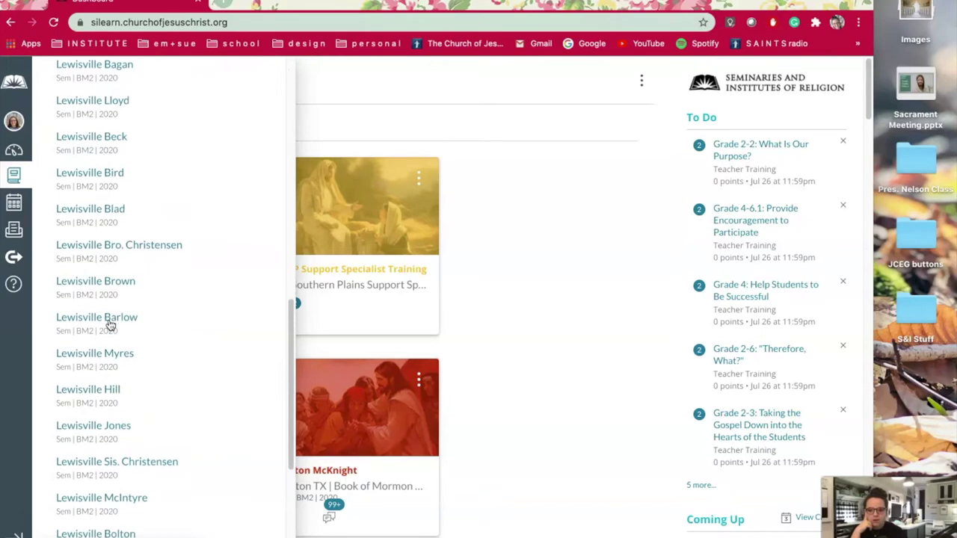
pyautogui.scroll(-3, 110, 326)
pyautogui.scroll(13, 109, 325)
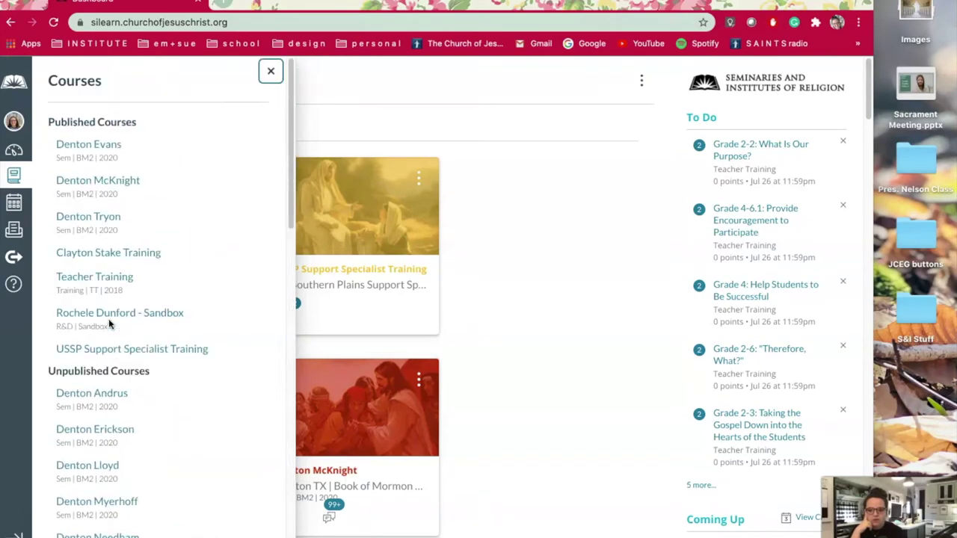
pyautogui.click(272, 72)
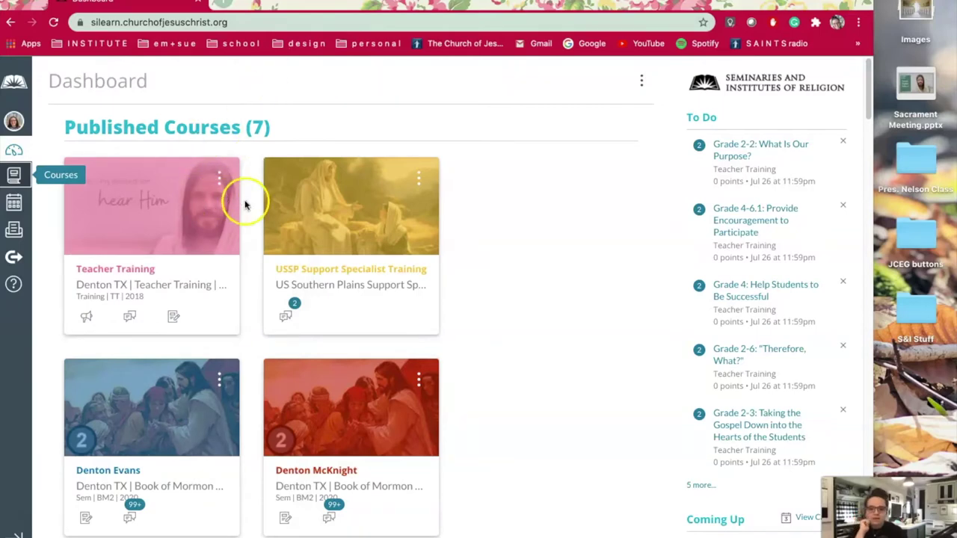
# Change the color of the fourth unpublished course card on the dashboard to teal green and apply it
pyautogui.scroll(-4, 445, 259)
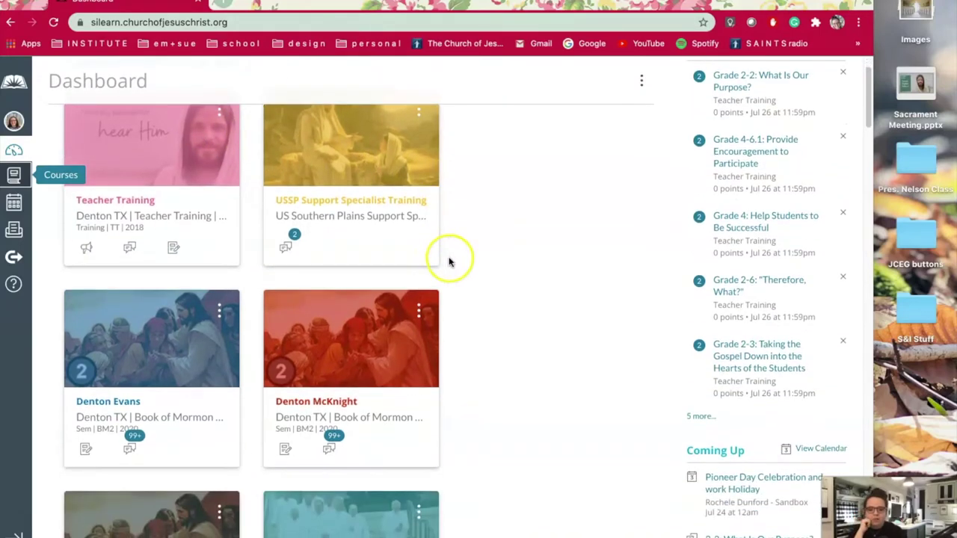
pyautogui.scroll(-8, 448, 261)
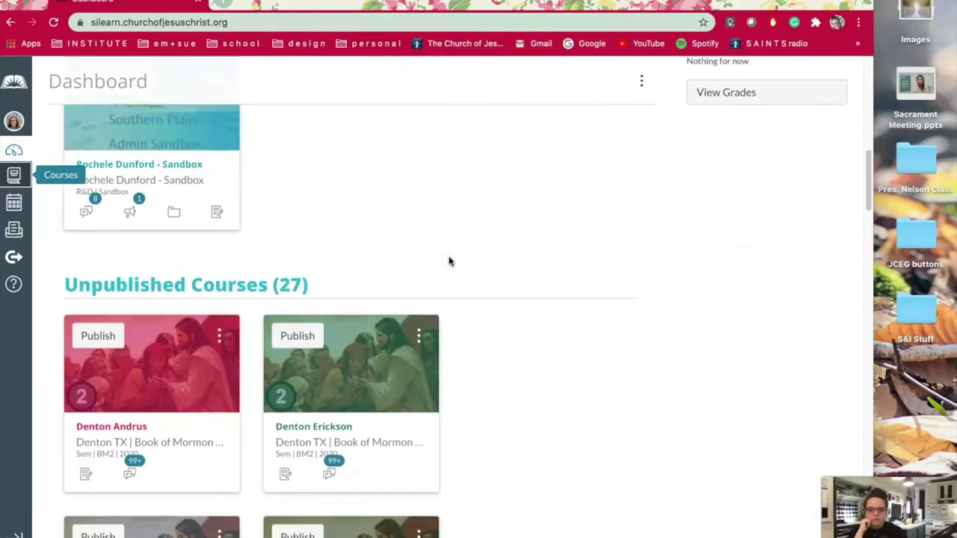
pyautogui.scroll(-1, 433, 258)
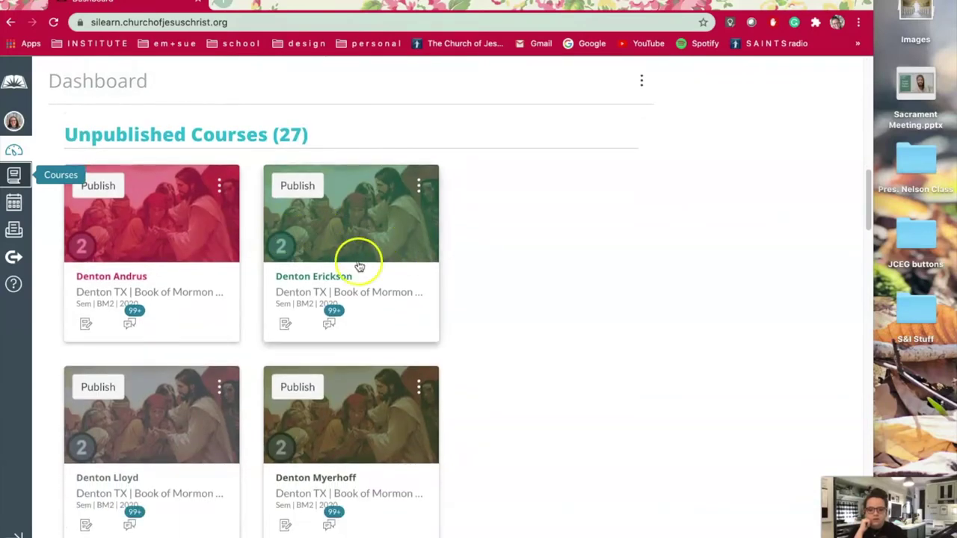
pyautogui.scroll(-4, 380, 439)
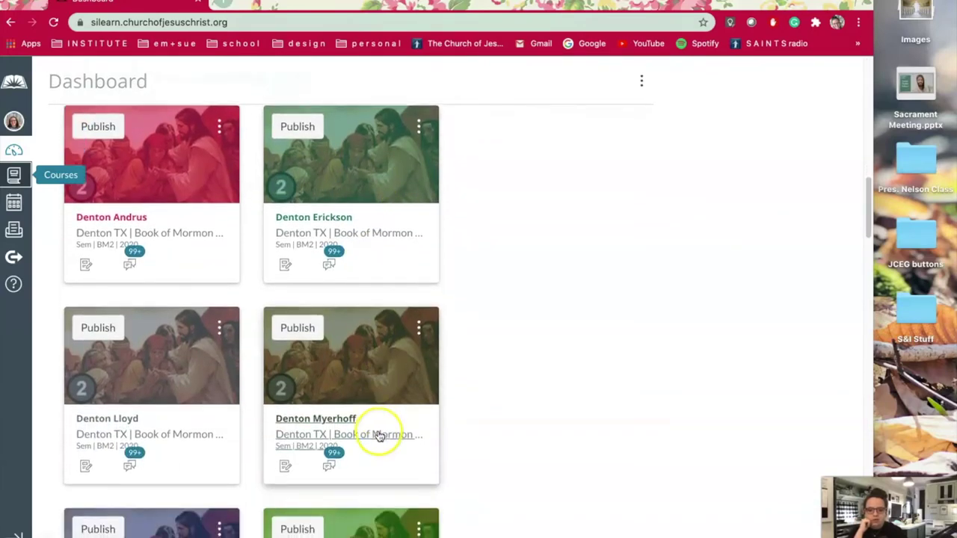
pyautogui.scroll(-1, 379, 436)
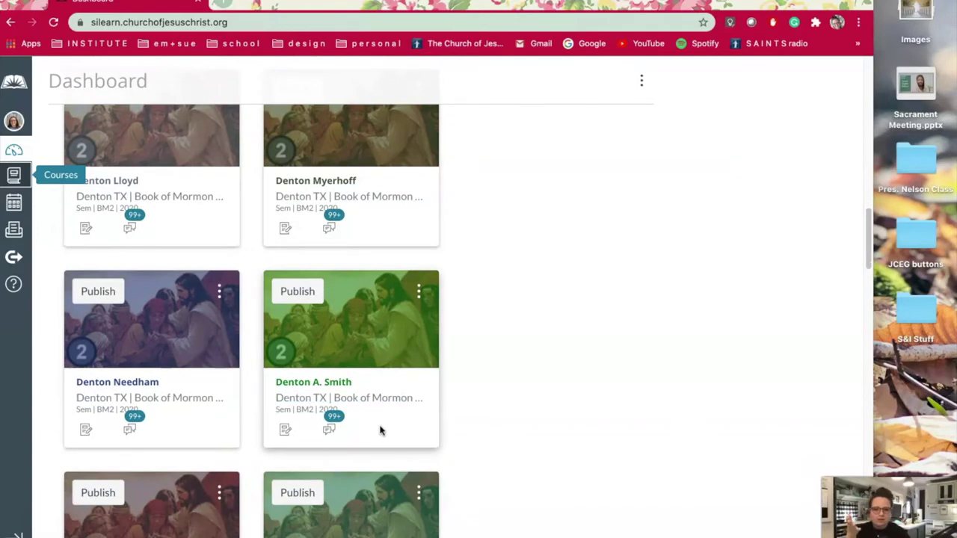
pyautogui.click(375, 406)
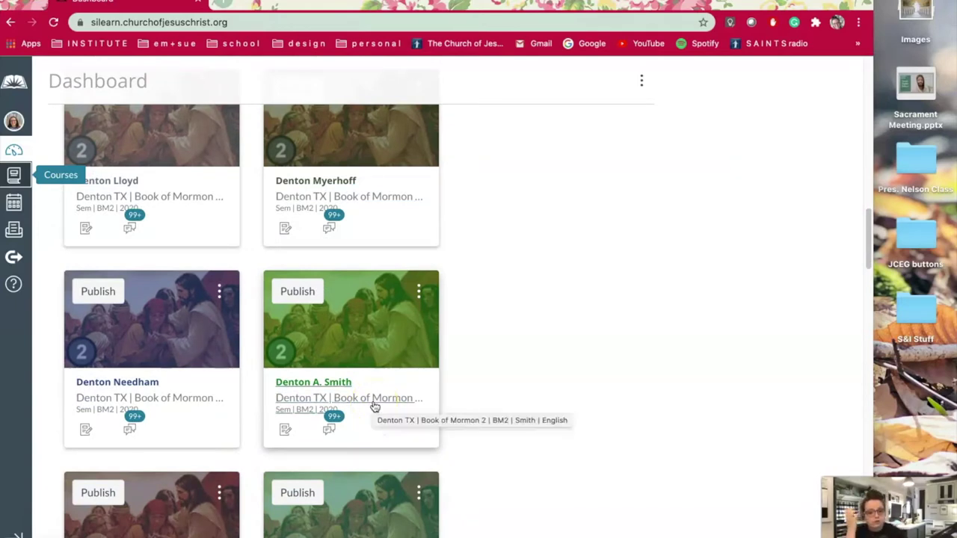
pyautogui.scroll(3, 361, 350)
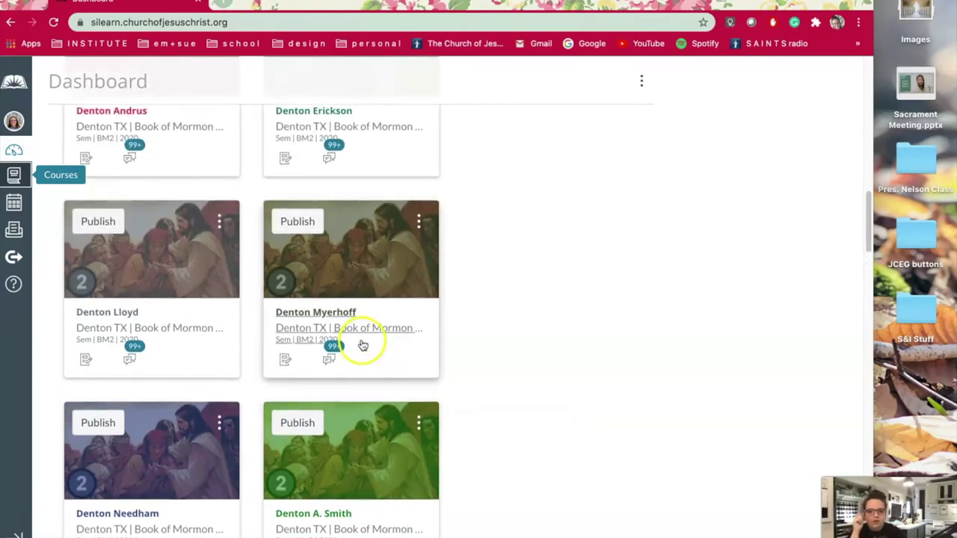
pyautogui.click(418, 224)
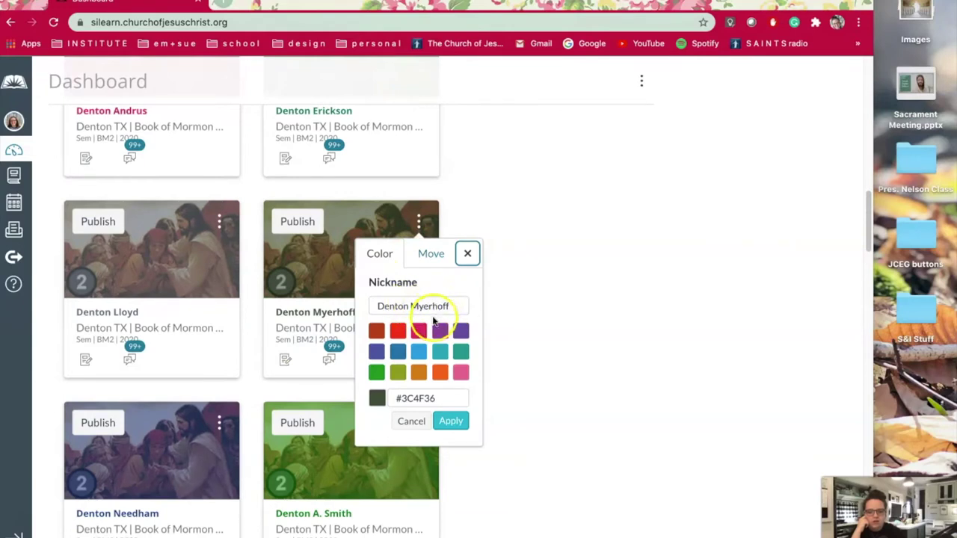
pyautogui.click(459, 353)
pyautogui.click(450, 421)
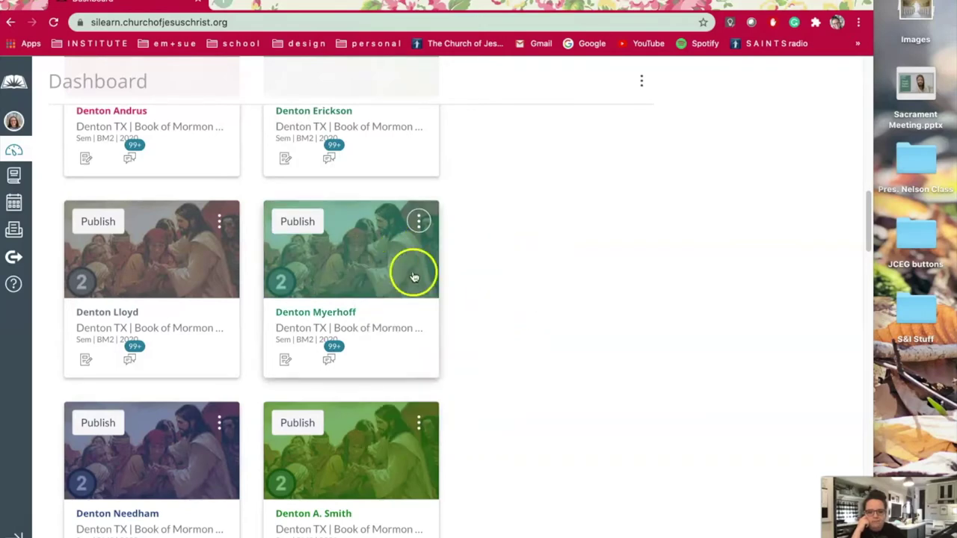
# Examine the published course cards on the dashboard and the unpublished ones down to the Institute courses
pyautogui.scroll(4, 434, 254)
pyautogui.scroll(5, 432, 256)
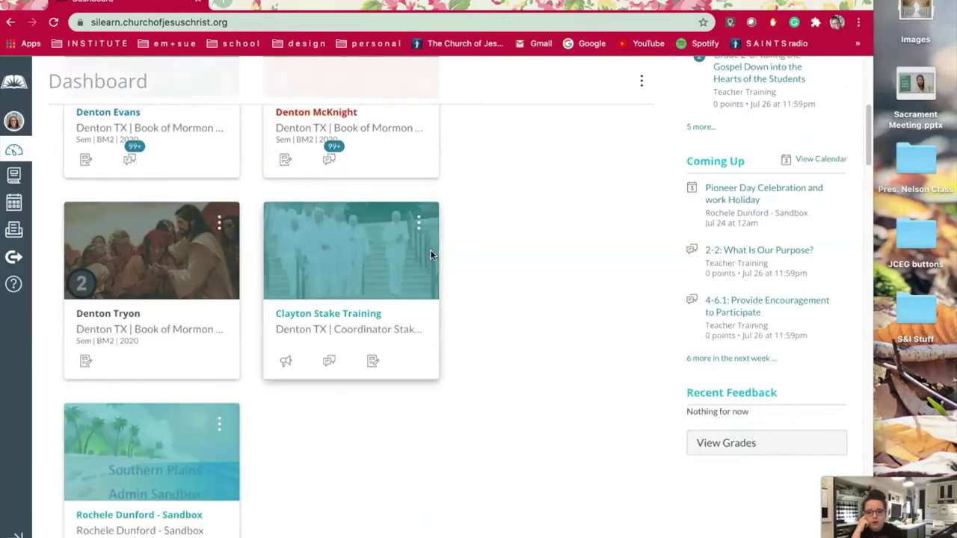
pyautogui.scroll(2, 432, 254)
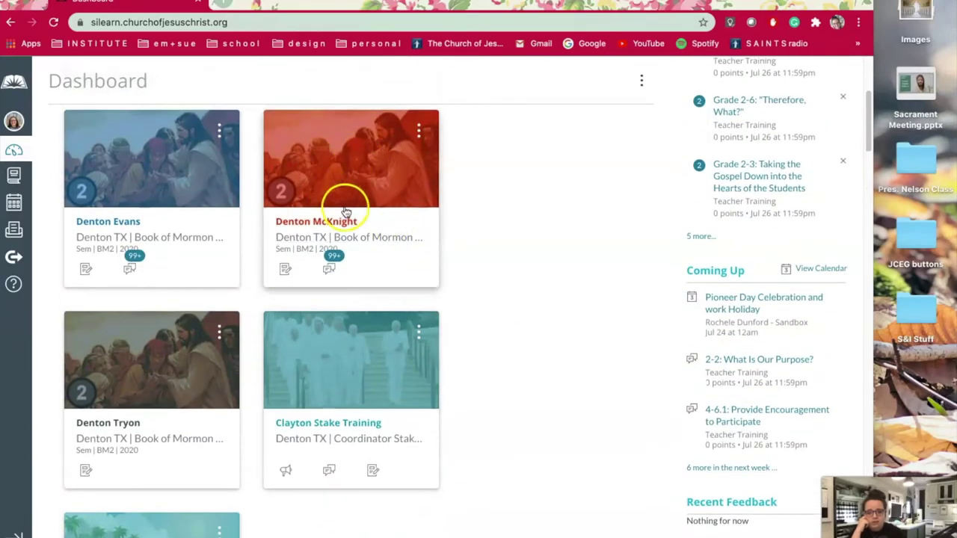
pyautogui.scroll(3, 348, 213)
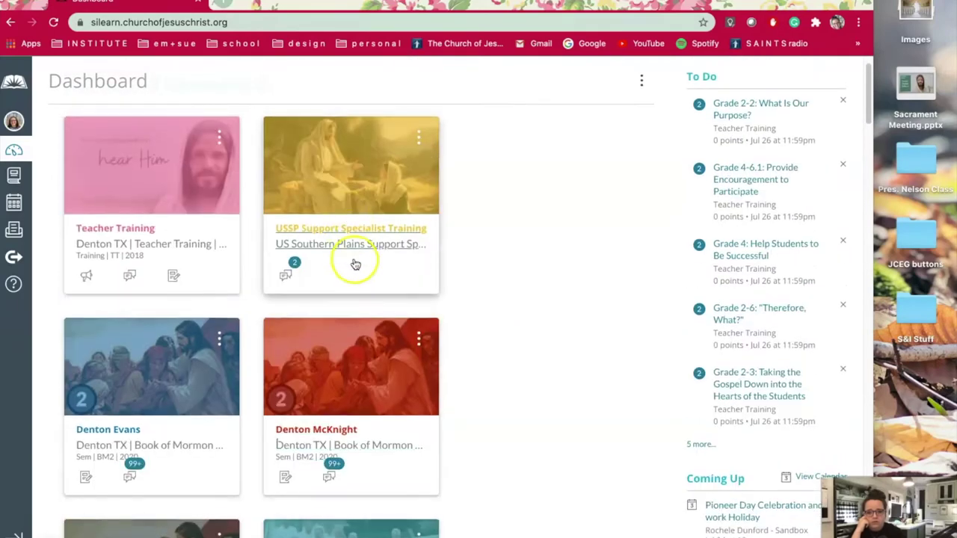
pyautogui.scroll(-3, 352, 260)
pyautogui.scroll(-1, 355, 261)
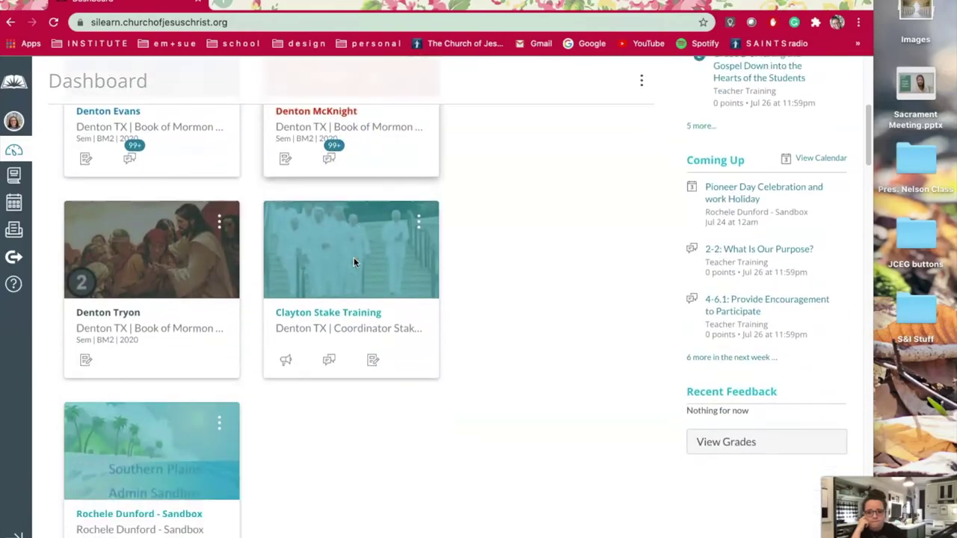
pyautogui.scroll(-4, 355, 261)
pyautogui.scroll(-7, 355, 261)
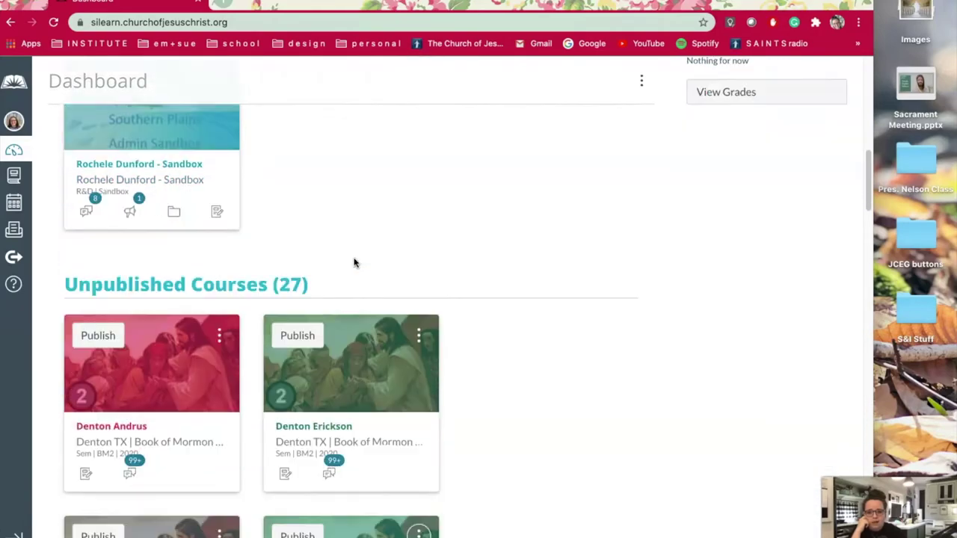
pyautogui.scroll(-4, 355, 261)
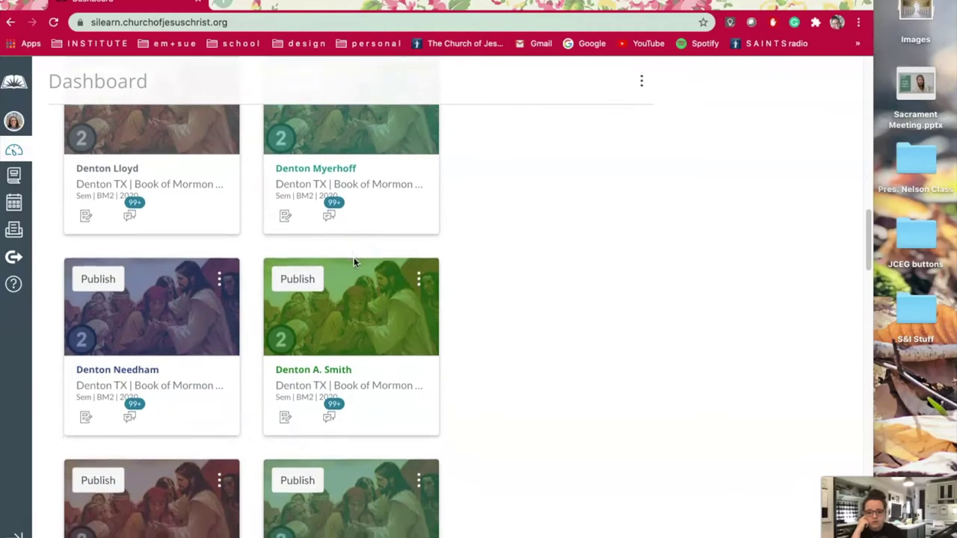
pyautogui.scroll(-2, 354, 257)
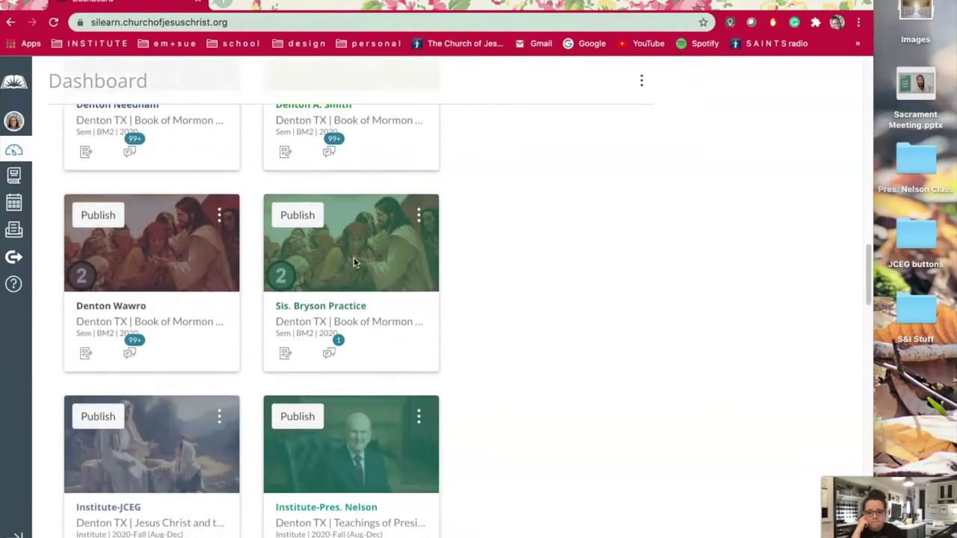
pyautogui.scroll(-1, 354, 257)
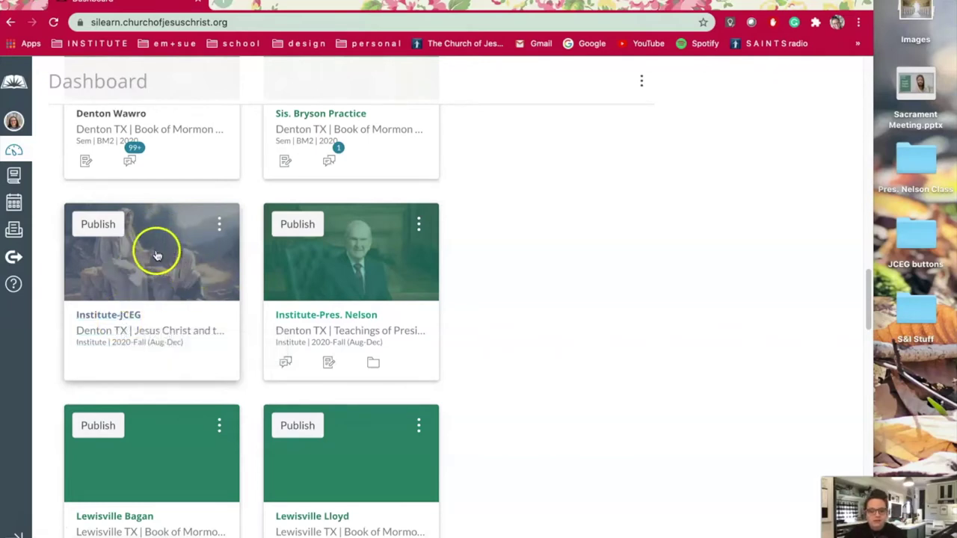
# Open the Institute-JCEG course and examine its home page banner, welcome heading and link buttons
pyautogui.click(127, 317)
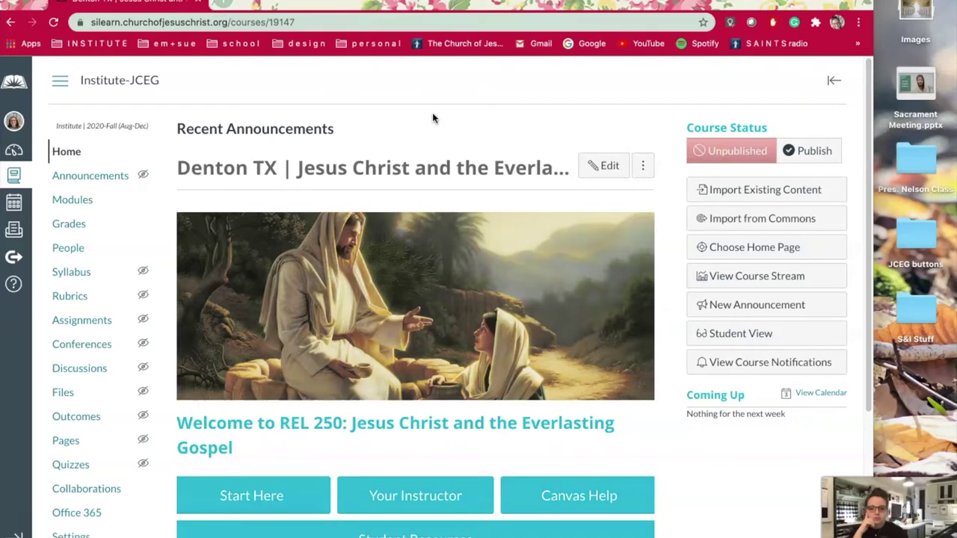
pyautogui.click(282, 179)
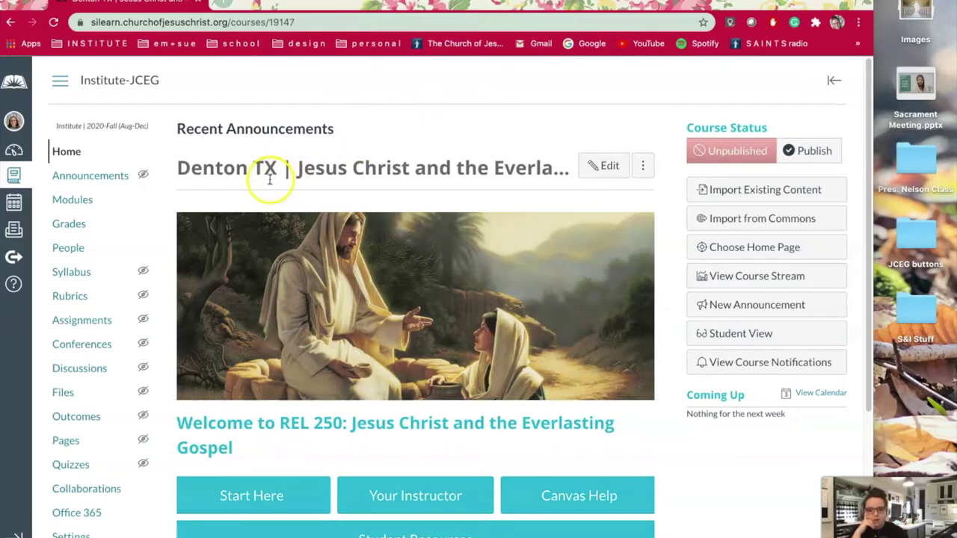
pyautogui.scroll(-1, 270, 205)
pyautogui.scroll(-3, 263, 217)
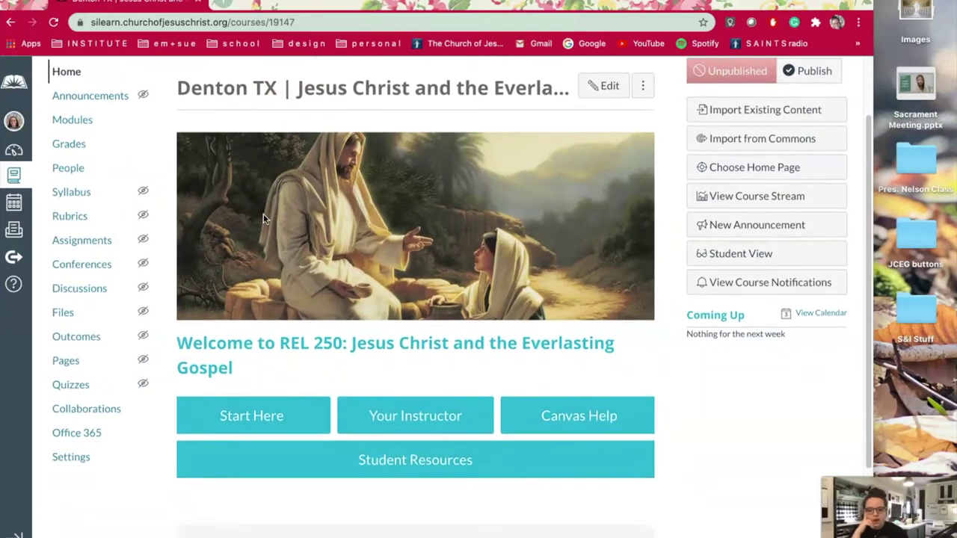
pyautogui.scroll(-1, 262, 214)
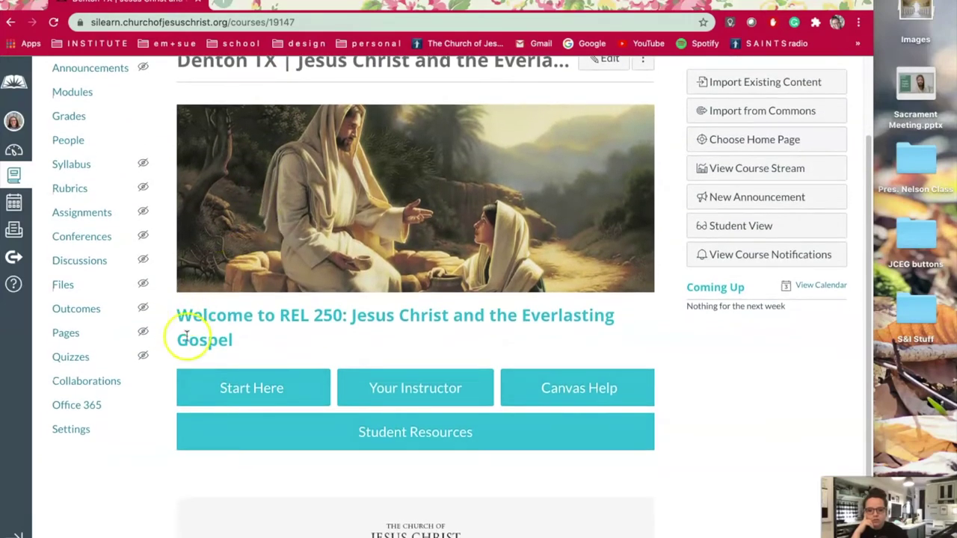
# Open the settings of the Institute-JCEG course from its course navigation
pyautogui.click(82, 434)
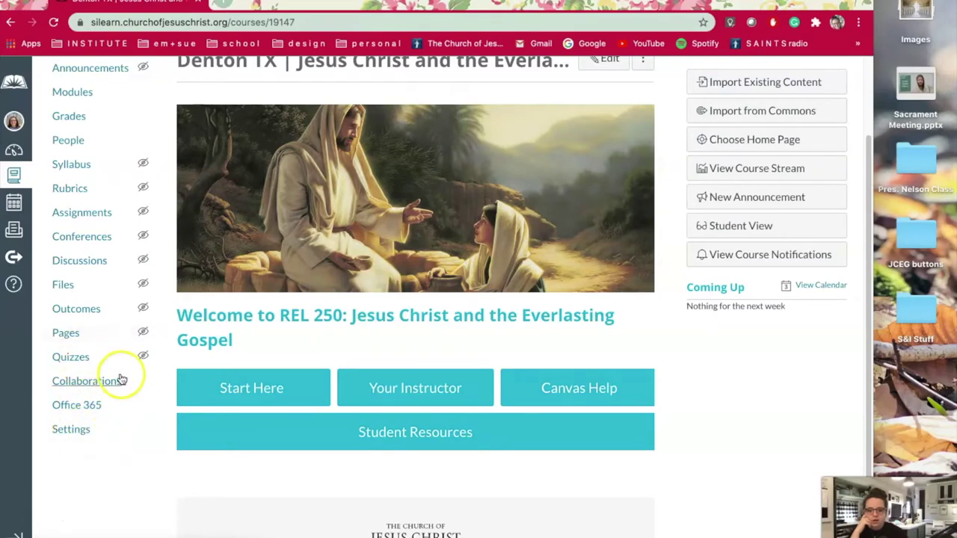
pyautogui.scroll(3, 119, 380)
pyautogui.scroll(-1, 244, 450)
pyautogui.scroll(-2, 244, 450)
pyautogui.click(84, 466)
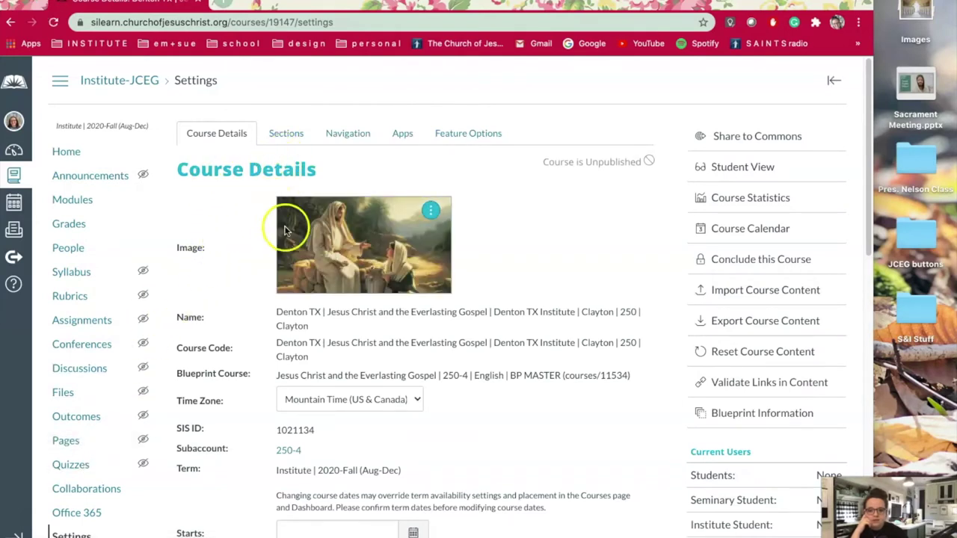
# Replace the course image with rome Christus.jpg from the desktop's Images stack
pyautogui.click(430, 212)
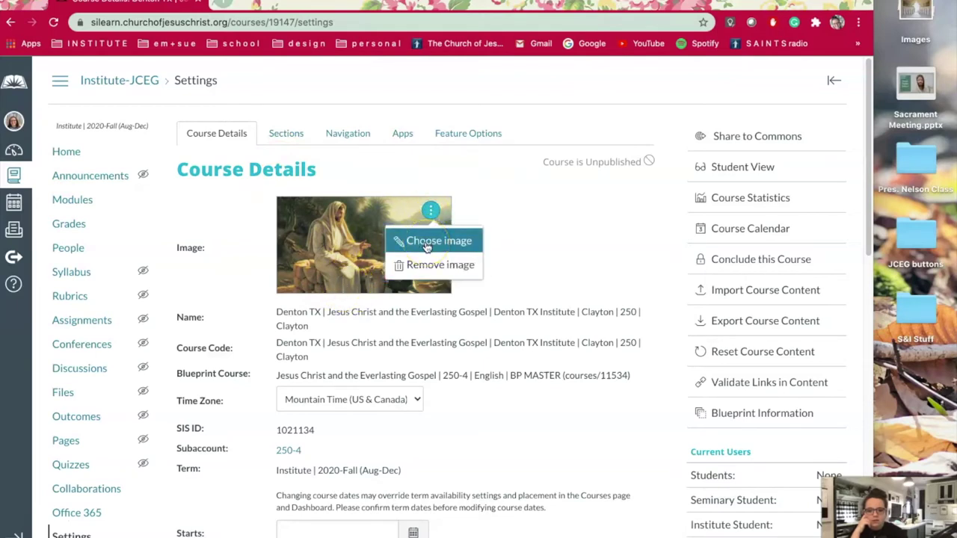
pyautogui.click(427, 245)
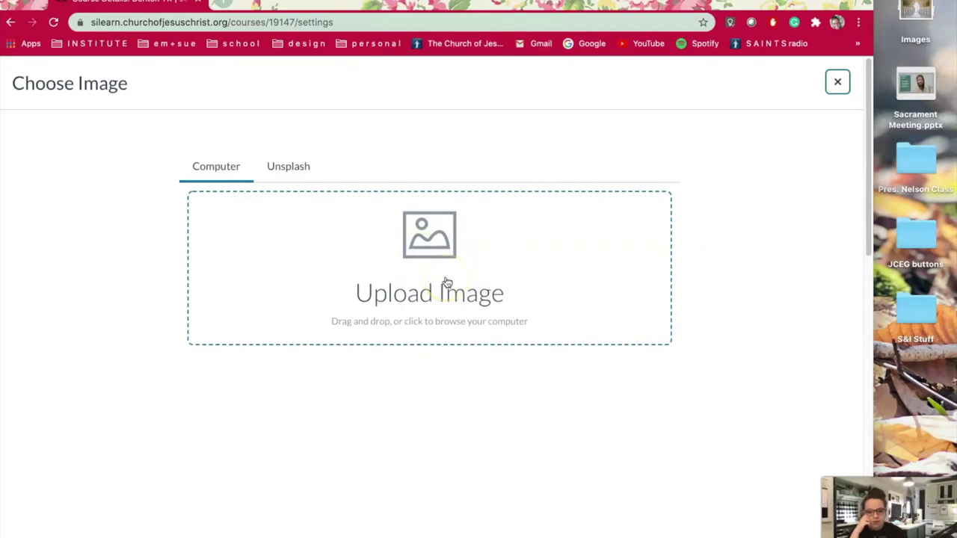
pyautogui.click(902, 20)
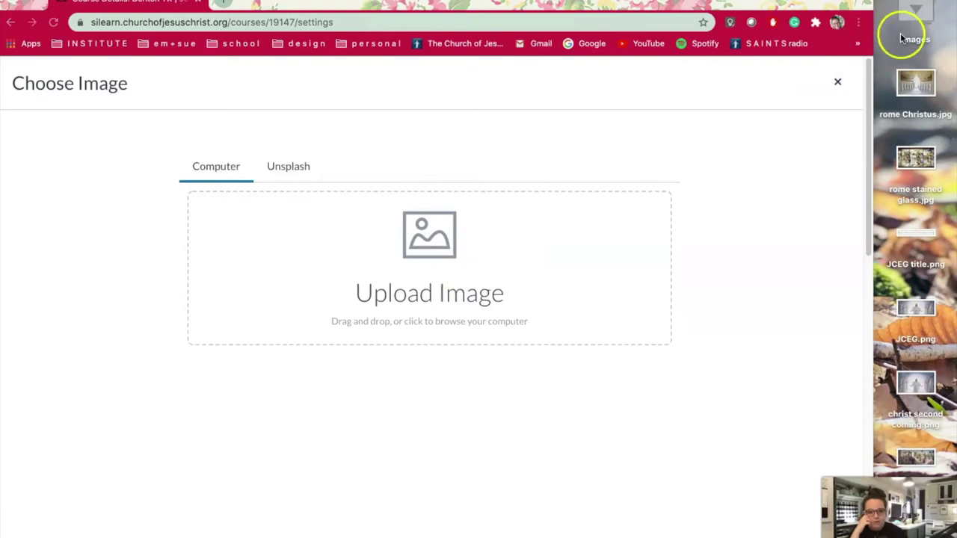
pyautogui.click(918, 84)
pyautogui.moveTo(919, 85); pyautogui.dragTo(410, 262)
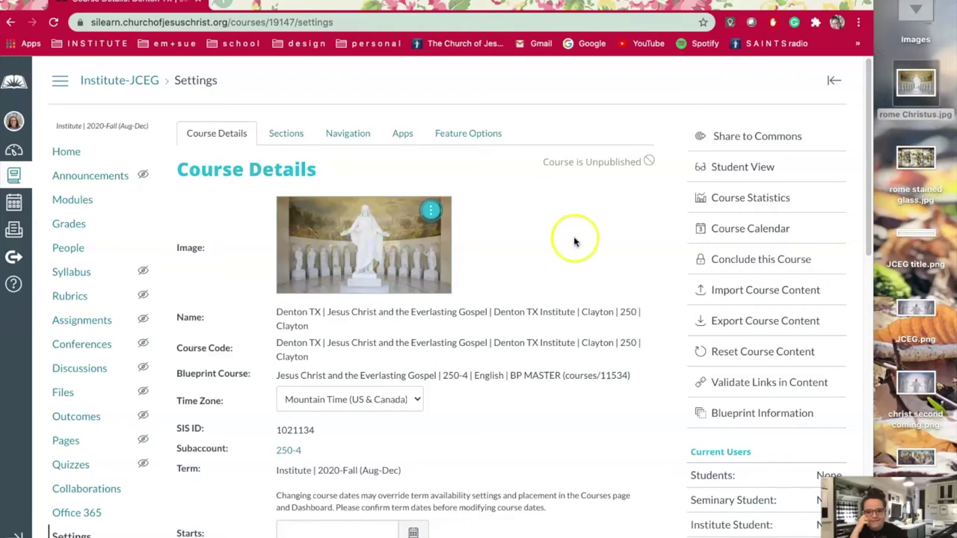
# Set the course start date to Aug 24, 2020 at 12:00 am in the course details
pyautogui.scroll(-1, 583, 243)
pyautogui.scroll(-3, 583, 242)
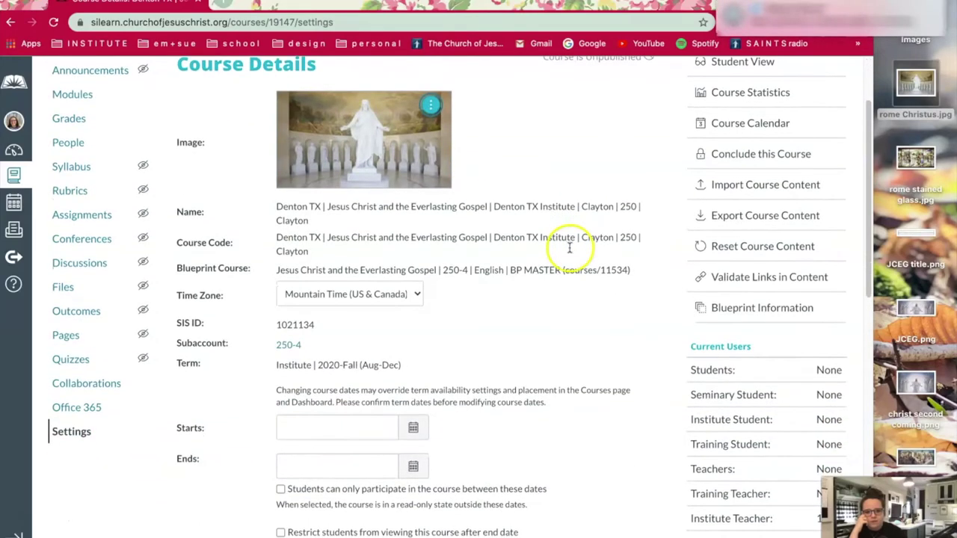
pyautogui.scroll(-3, 570, 252)
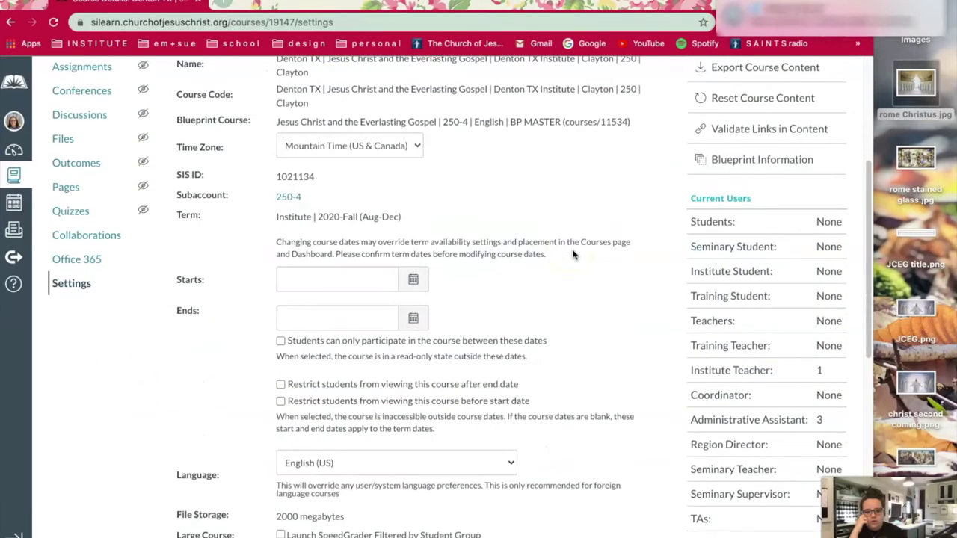
pyautogui.scroll(-1, 601, 252)
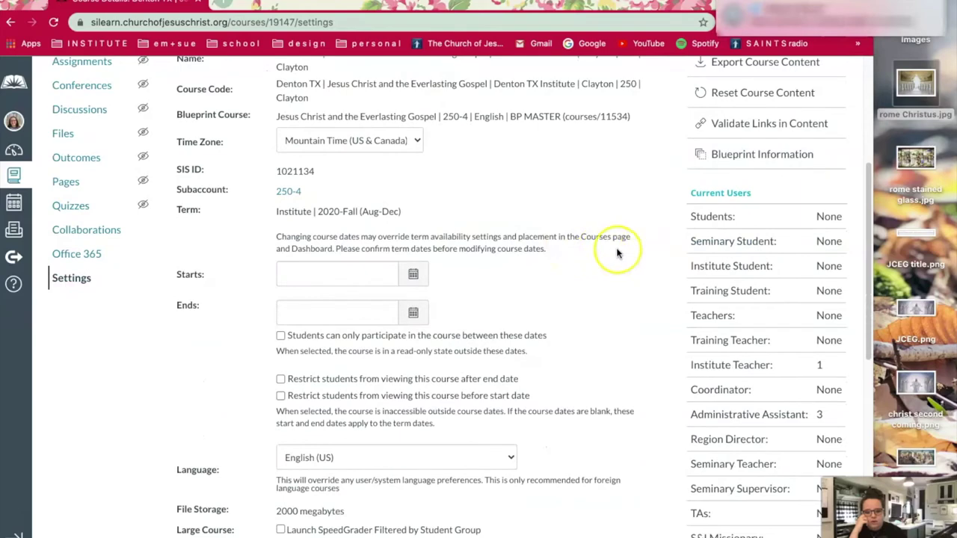
pyautogui.scroll(-2, 494, 265)
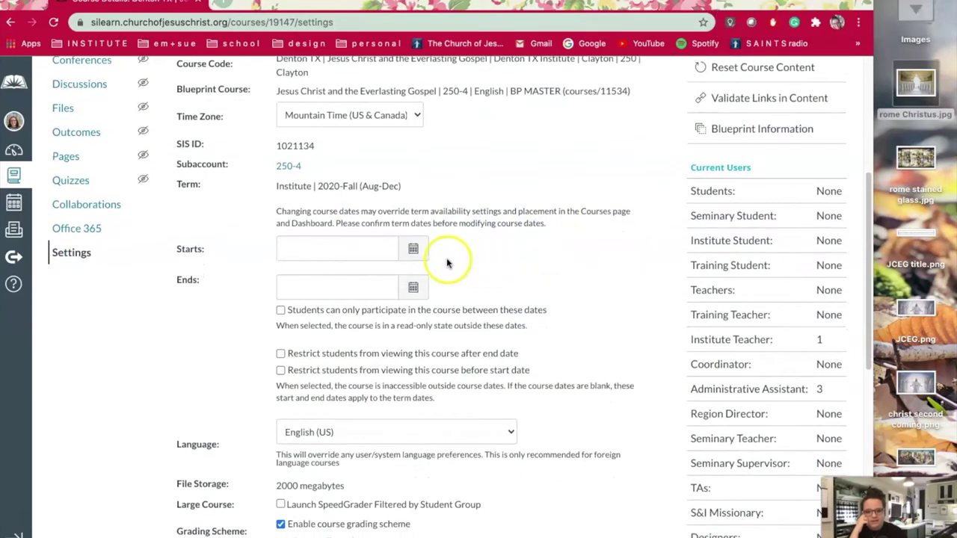
pyautogui.click(414, 251)
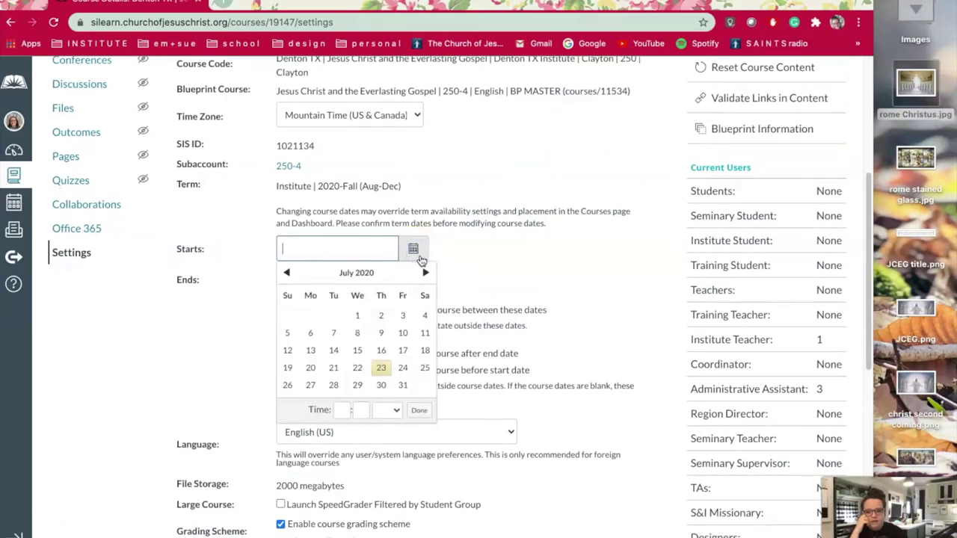
pyautogui.click(424, 273)
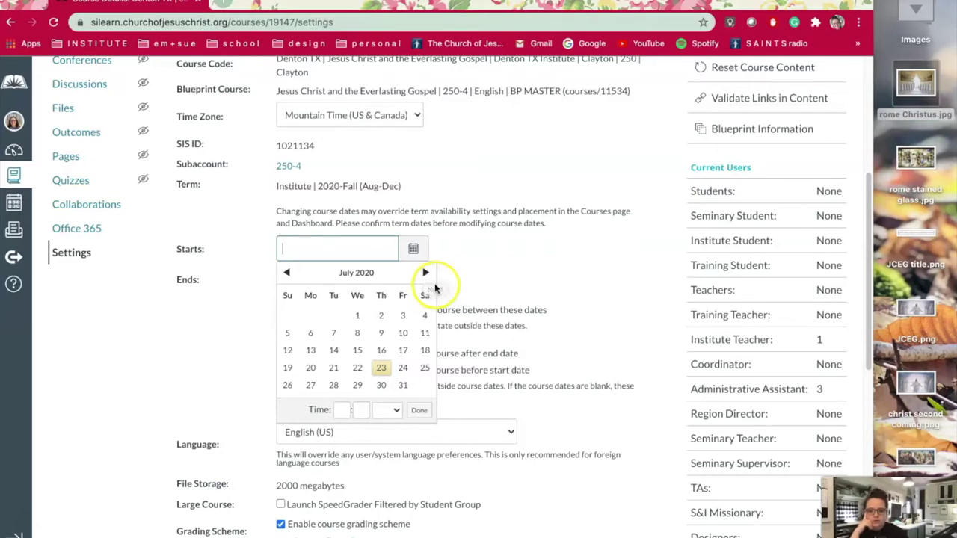
pyautogui.click(425, 272)
pyautogui.click(310, 385)
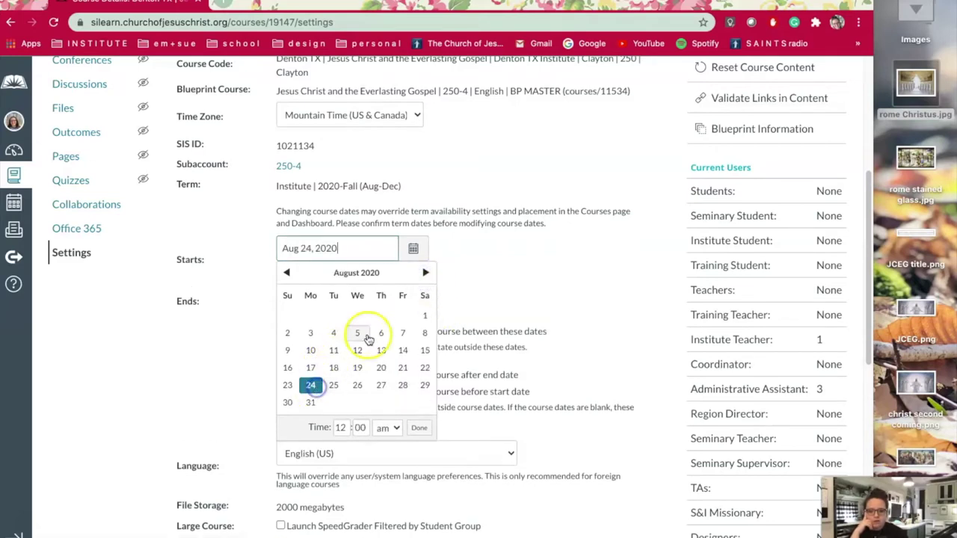
pyautogui.click(417, 431)
# Set the course end date to Dec 5, 2020 at 12:00 am
pyautogui.click(413, 308)
pyautogui.click(423, 333)
pyautogui.click(423, 333)
pyautogui.click(423, 332)
pyautogui.click(423, 332)
pyautogui.click(423, 333)
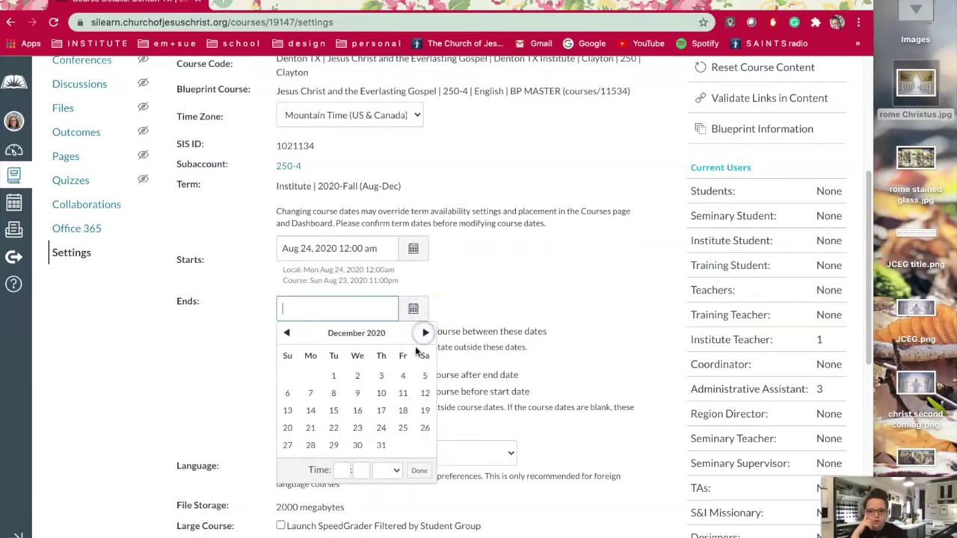
pyautogui.click(424, 376)
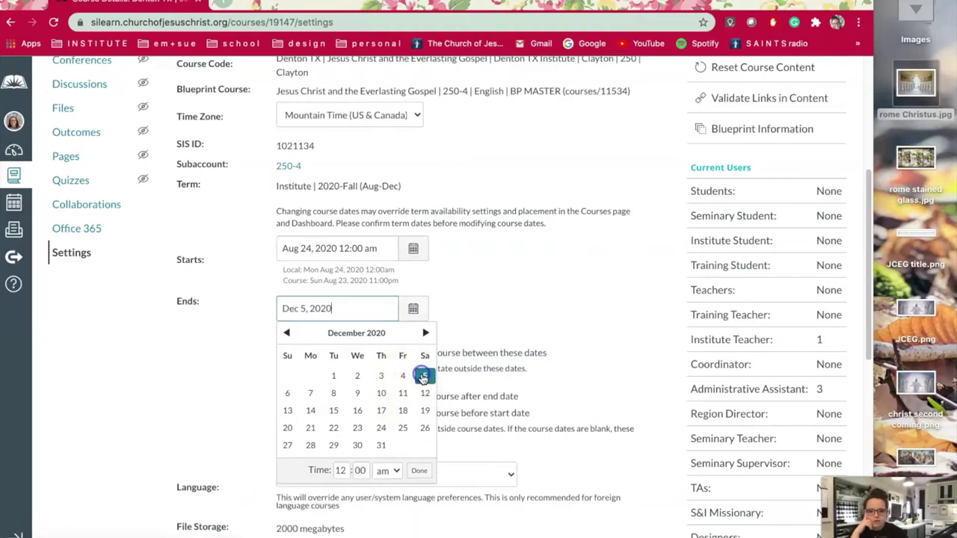
pyautogui.click(419, 473)
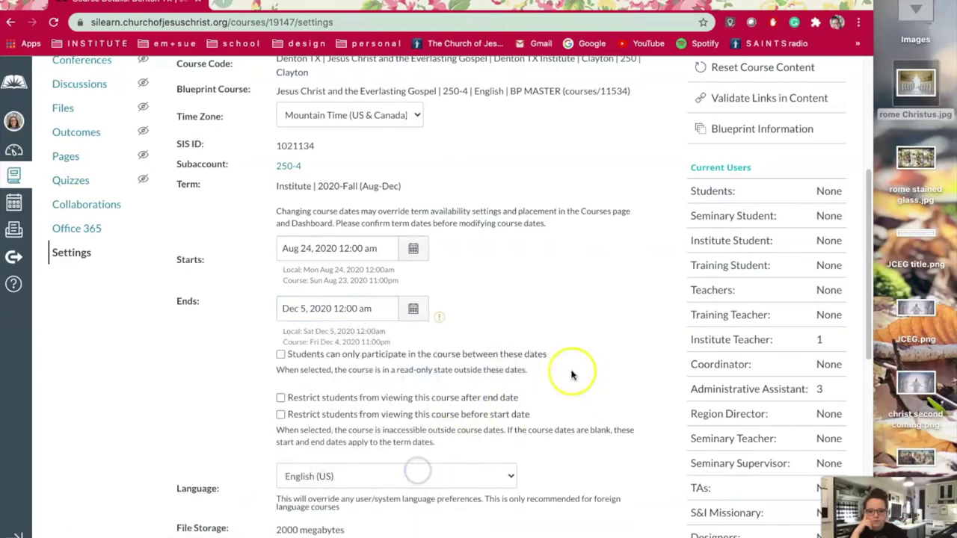
# Save the updated course details
pyautogui.scroll(-2, 573, 373)
pyautogui.scroll(-5, 568, 374)
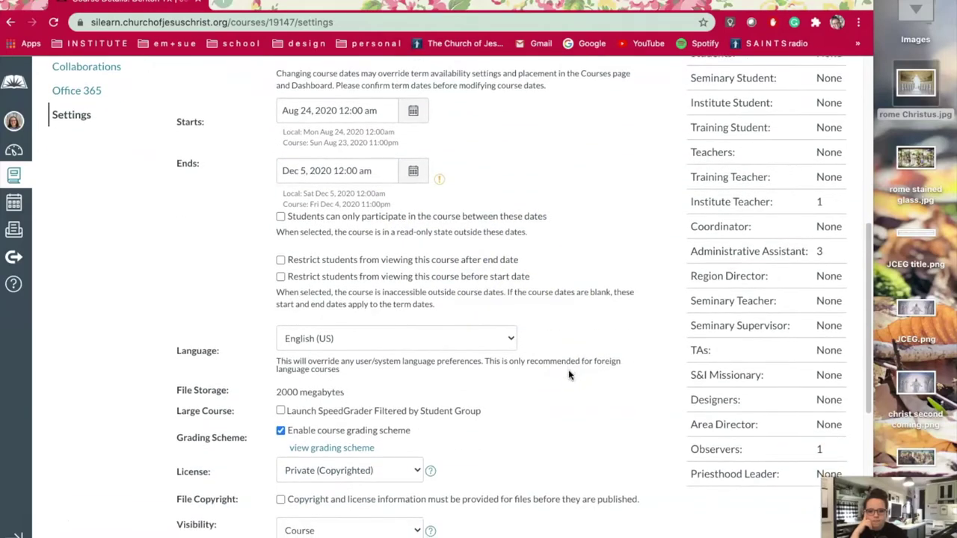
pyautogui.scroll(-9, 568, 375)
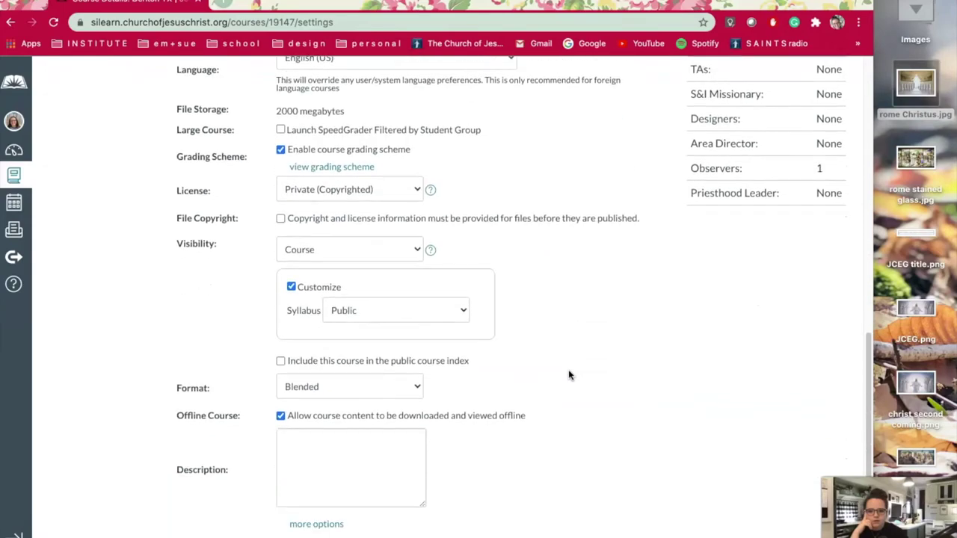
pyautogui.click(583, 386)
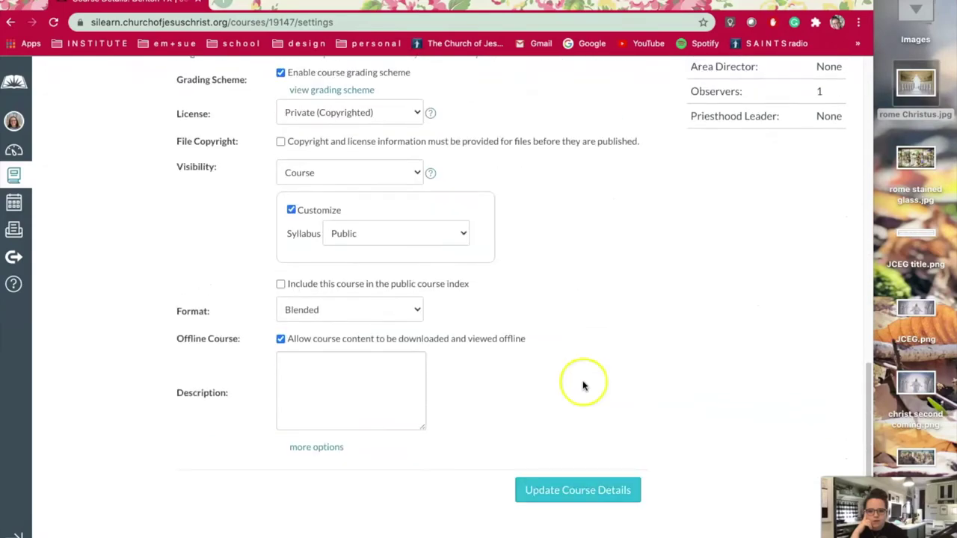
pyautogui.click(587, 492)
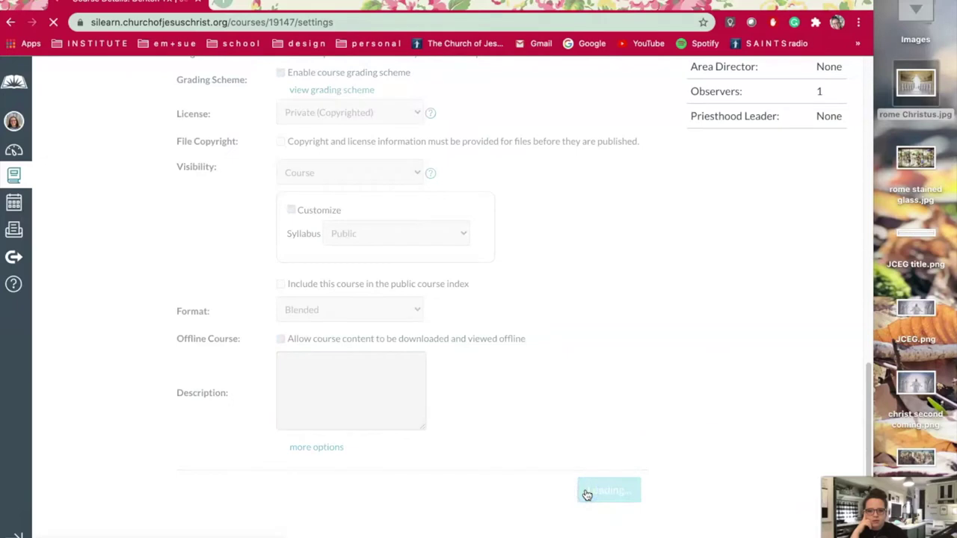
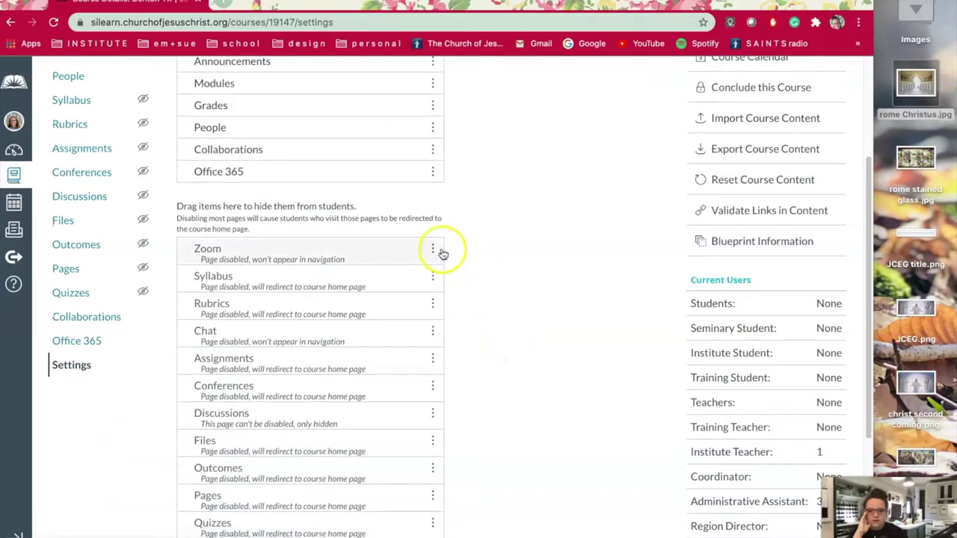
# Move Zoom from the hidden items into the student-visible course navigation, directly below Office 365
pyautogui.click(415, 291)
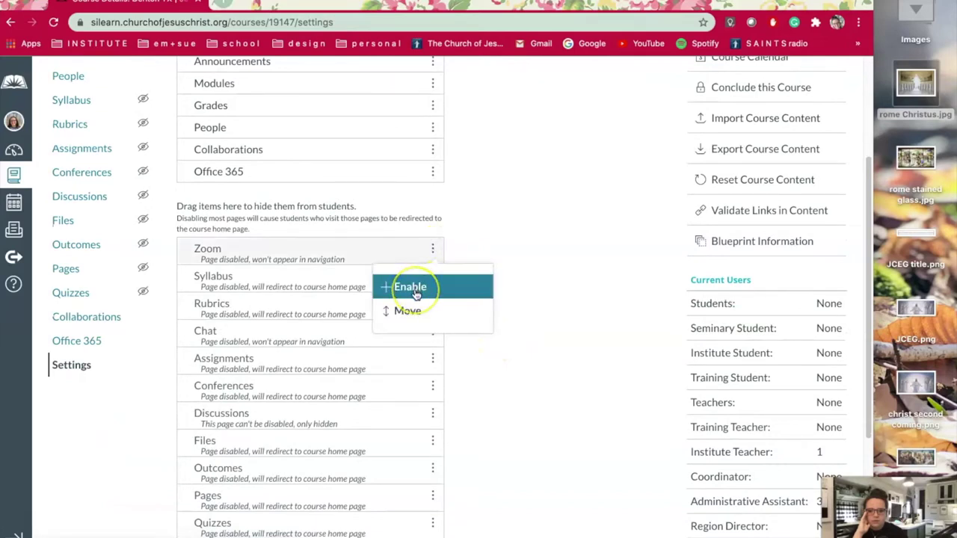
pyautogui.click(415, 291)
pyautogui.click(326, 265)
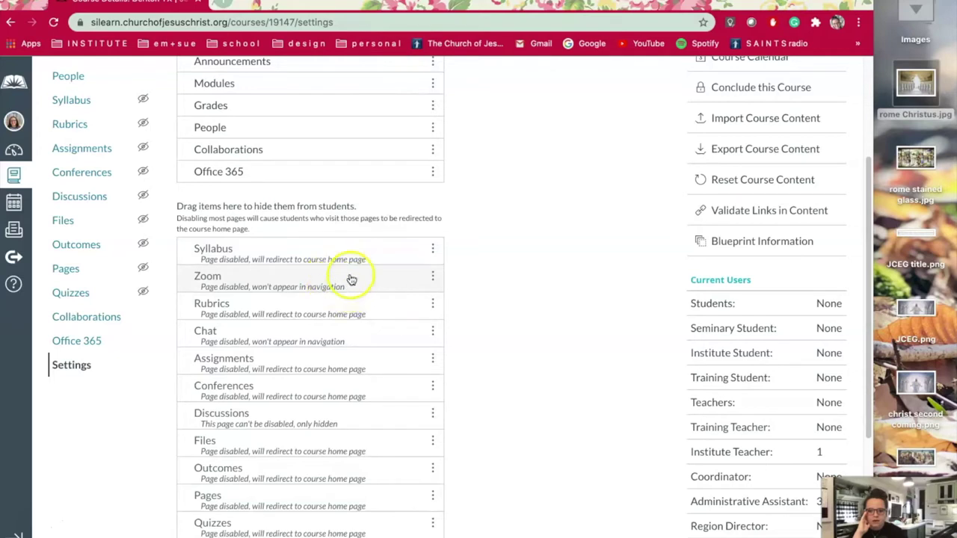
pyautogui.scroll(2, 347, 288)
pyautogui.scroll(1, 349, 277)
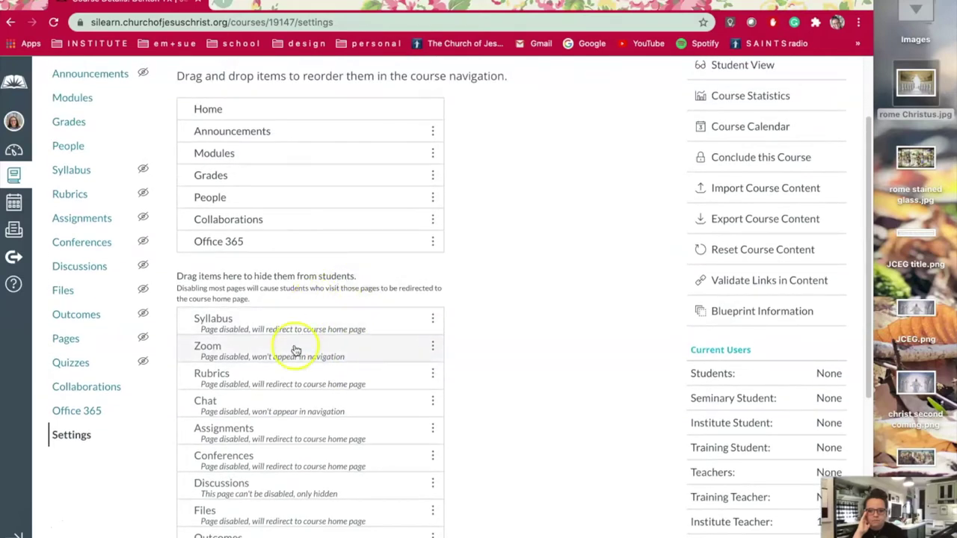
pyautogui.moveTo(295, 348); pyautogui.dragTo(303, 251)
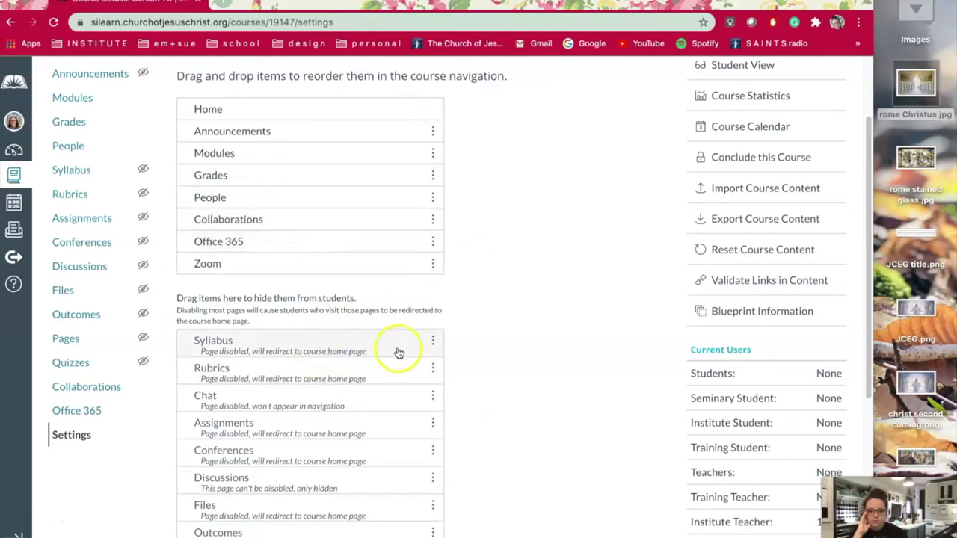
# Enable Assignments in the course navigation so it joins the items students see
pyautogui.scroll(-3, 459, 361)
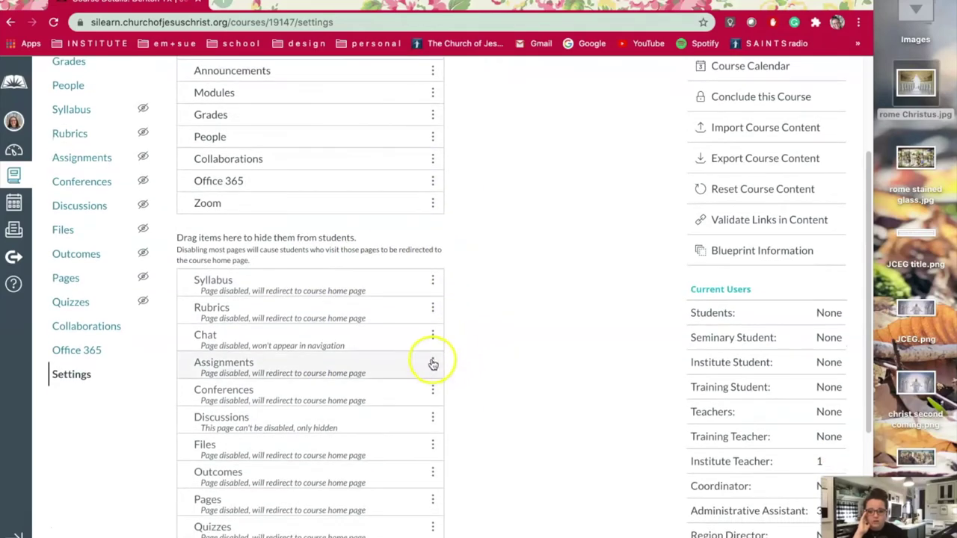
pyautogui.click(432, 361)
pyautogui.click(406, 400)
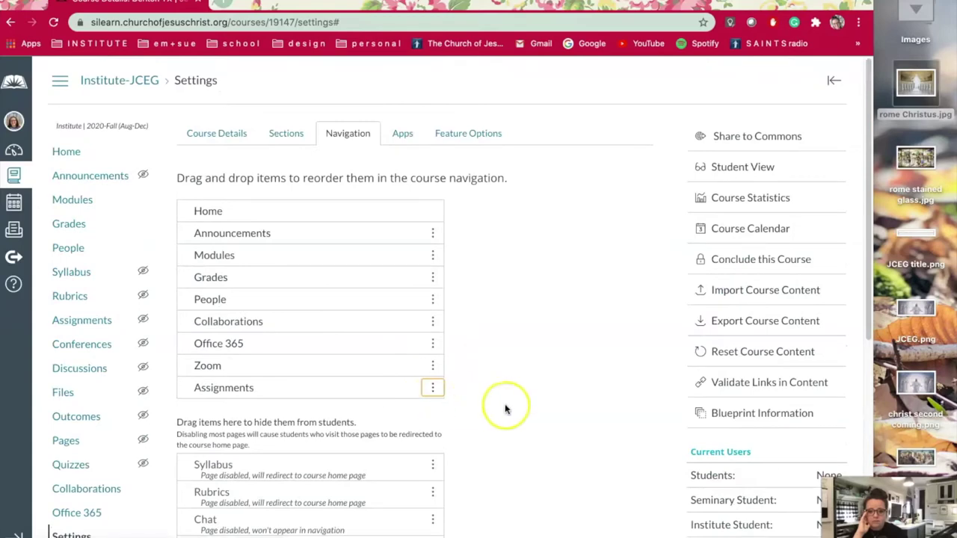
# Enable Discussions in the course navigation, taking it out of the items hidden from students
pyautogui.scroll(-2, 478, 407)
pyautogui.scroll(-3, 507, 409)
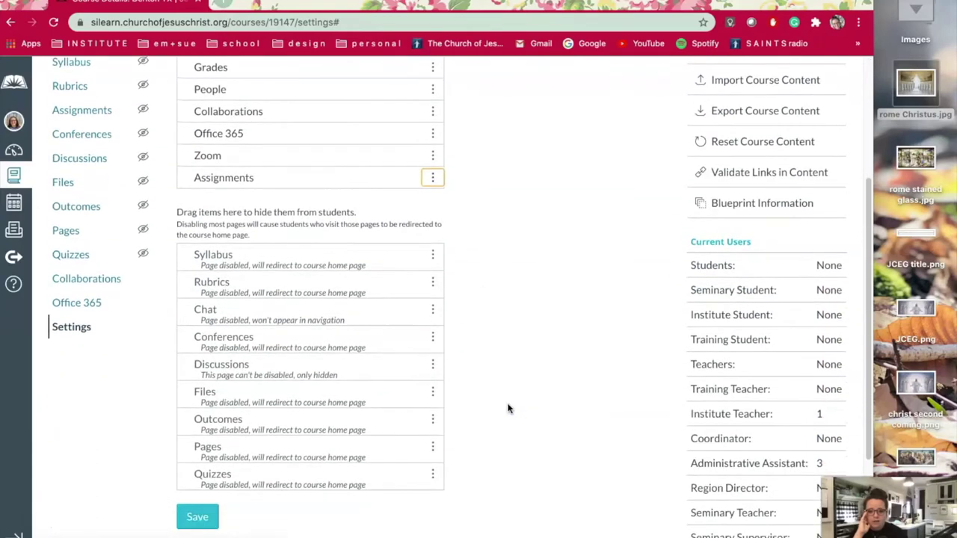
pyautogui.scroll(2, 508, 409)
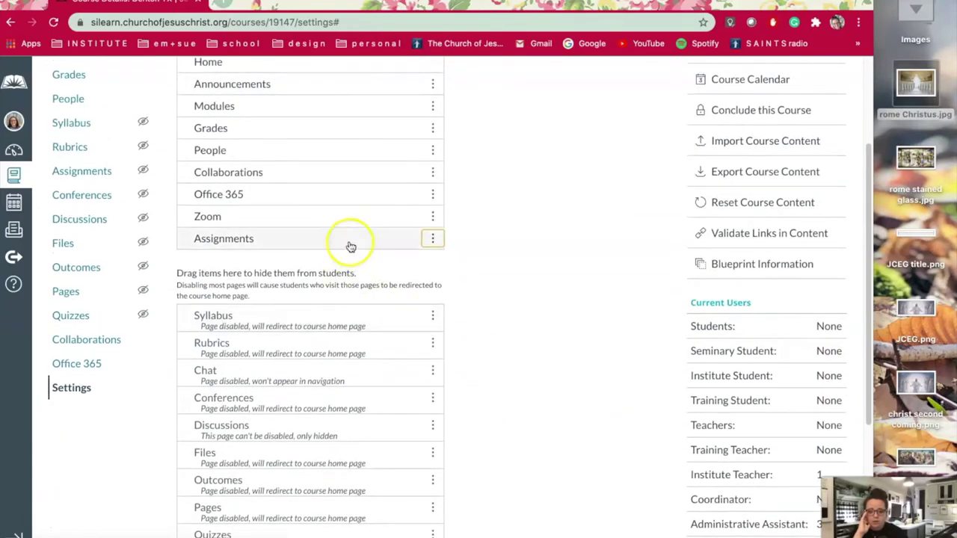
pyautogui.scroll(3, 504, 329)
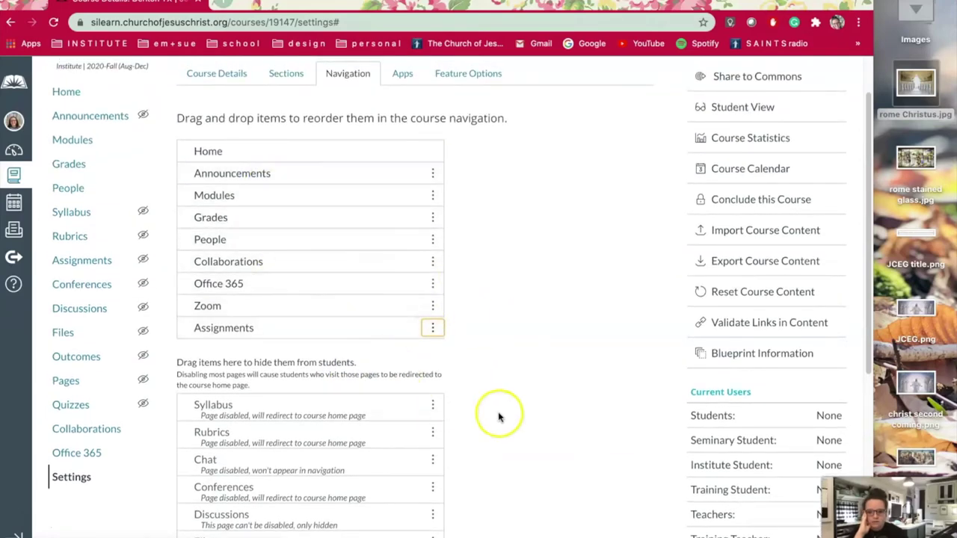
pyautogui.scroll(-1, 497, 414)
pyautogui.scroll(-4, 493, 413)
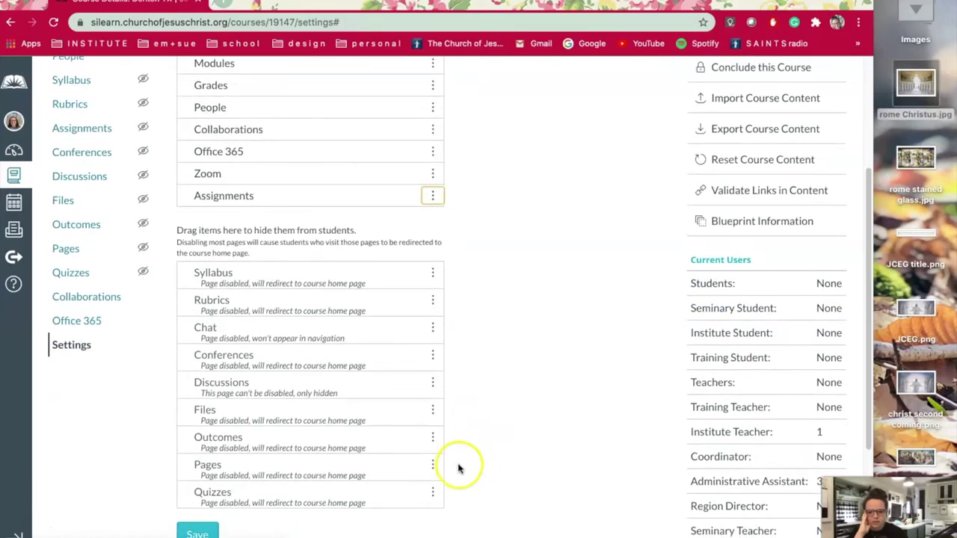
pyautogui.click(432, 382)
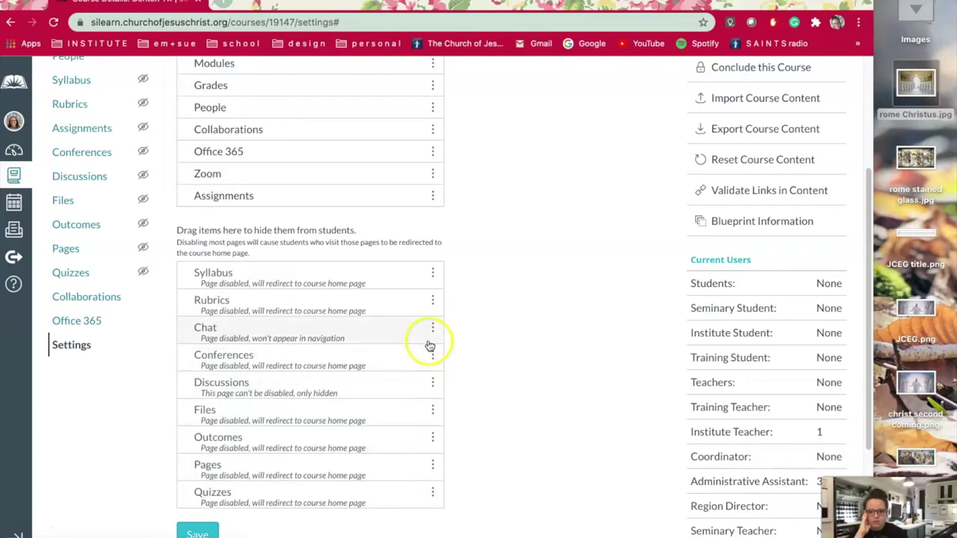
pyautogui.click(432, 383)
pyautogui.click(409, 419)
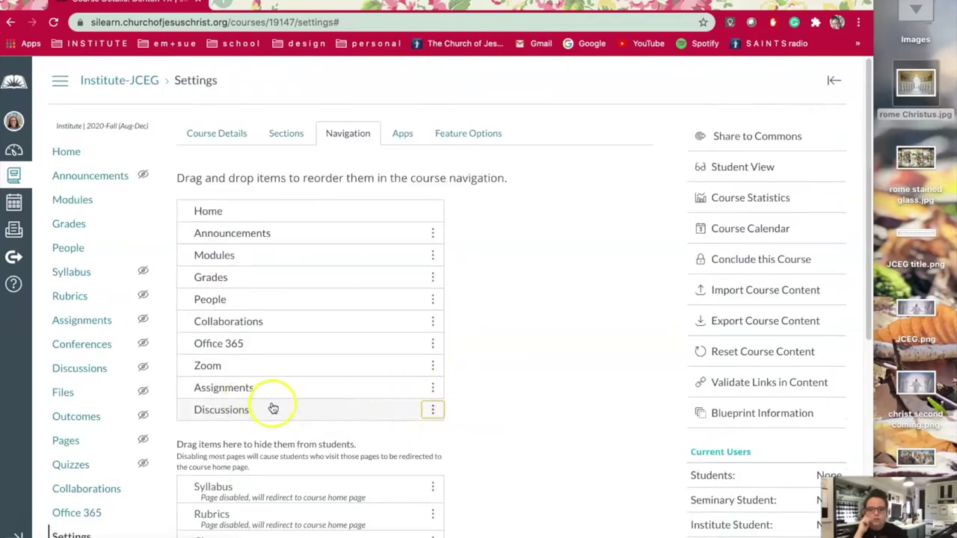
# Reorder the visible navigation items so that Discussions and Assignments follow Modules, ahead of Grades
pyautogui.click(239, 411)
pyautogui.moveTo(240, 411); pyautogui.dragTo(249, 254)
pyautogui.moveTo(247, 413); pyautogui.dragTo(252, 296)
pyautogui.click(251, 233)
pyautogui.moveTo(229, 257)
pyautogui.mouseDown()
pyautogui.moveTo(231, 287)
pyautogui.moveTo(231, 276)
pyautogui.mouseUp()
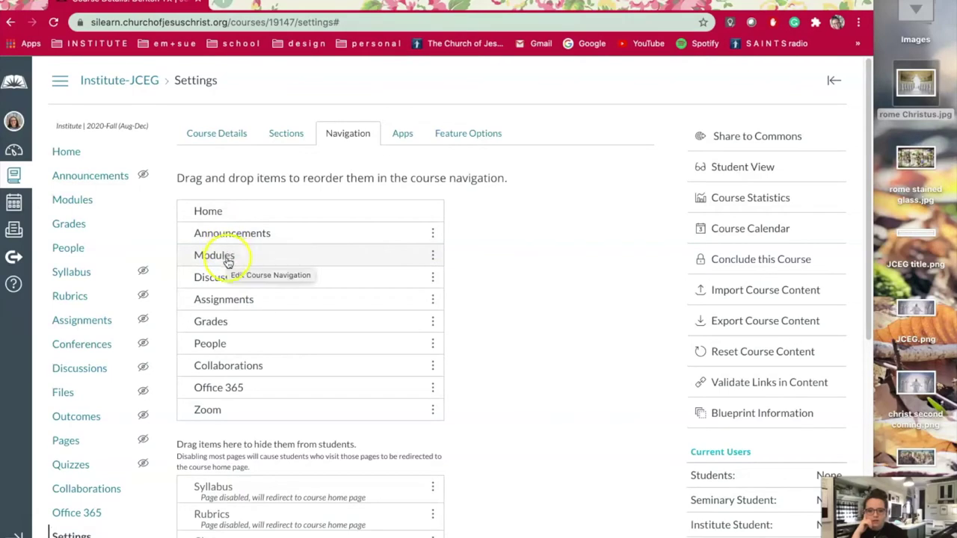
pyautogui.scroll(-5, 337, 381)
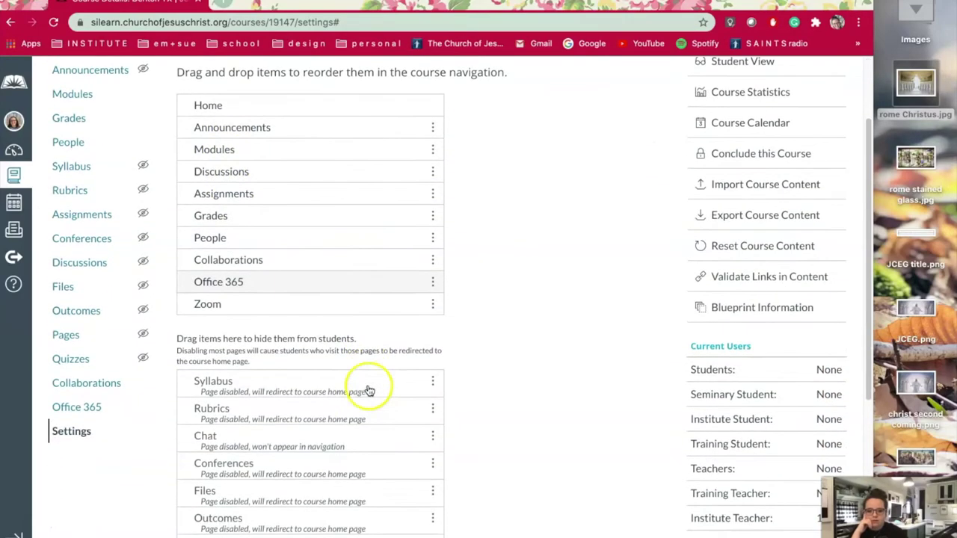
# Enable Syllabus in the course navigation so it joins the items students see, and save the navigation changes
pyautogui.click(432, 322)
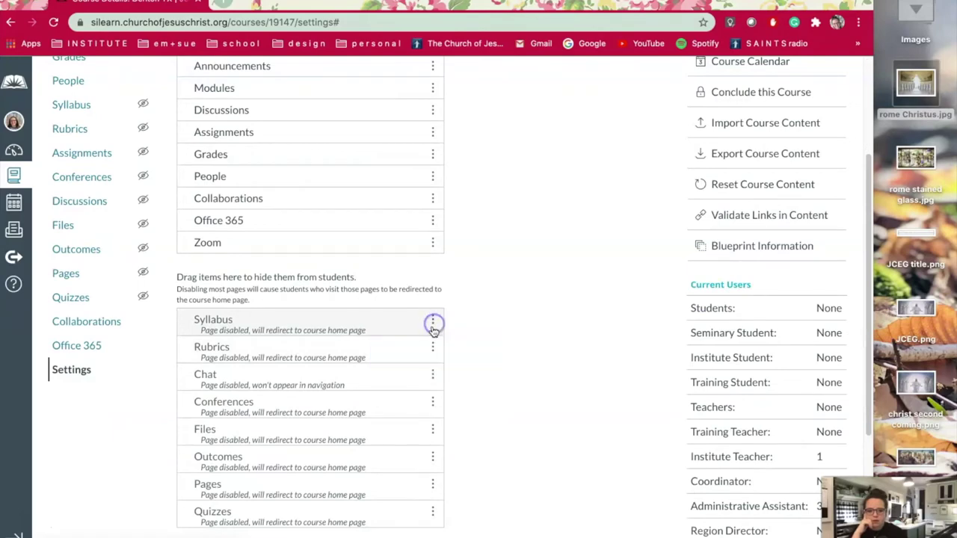
pyautogui.click(434, 323)
pyautogui.click(417, 357)
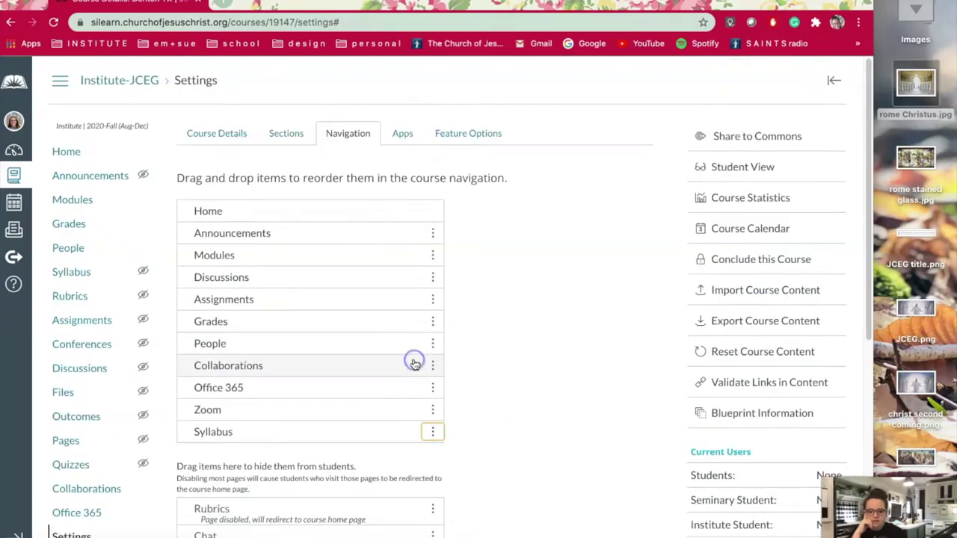
pyautogui.scroll(-1, 508, 425)
pyautogui.scroll(-5, 508, 419)
pyautogui.click(202, 410)
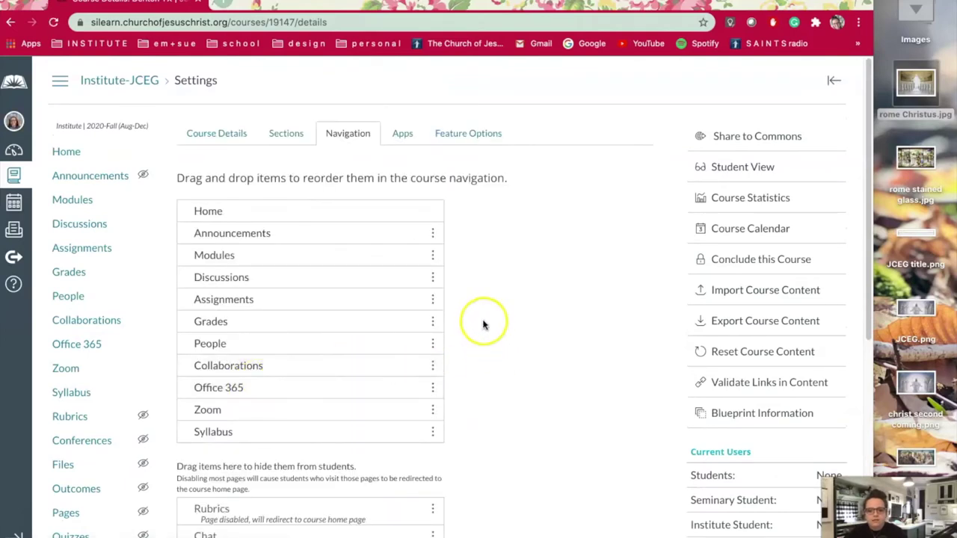
# Look through the course's Sections, Apps, Feature Options, Navigation and Course Details settings, and return to the course home page
pyautogui.click(285, 135)
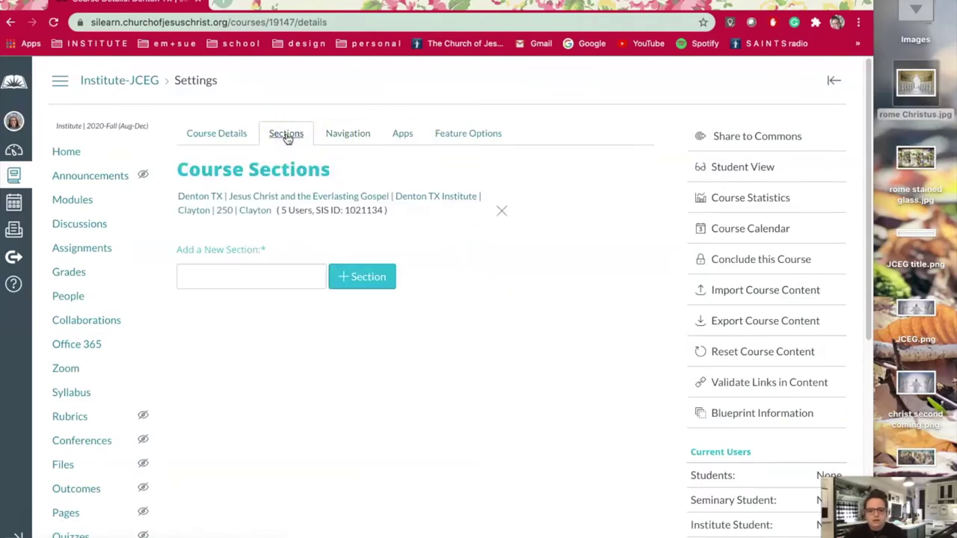
pyautogui.click(401, 134)
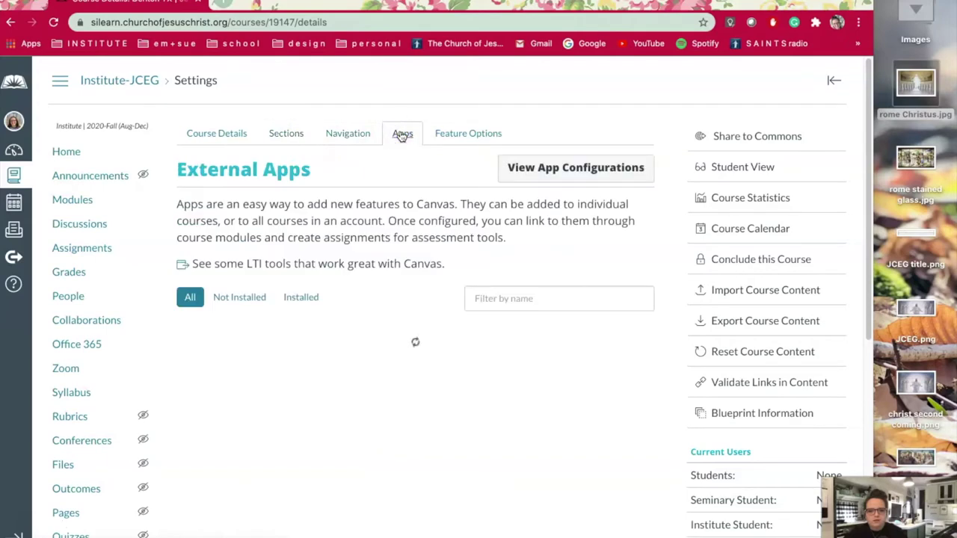
pyautogui.click(449, 139)
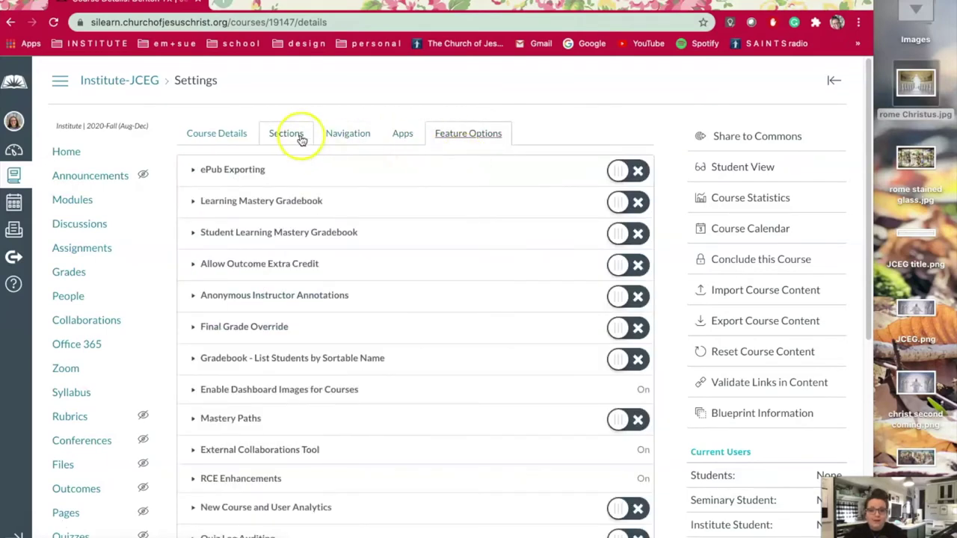
pyautogui.click(351, 135)
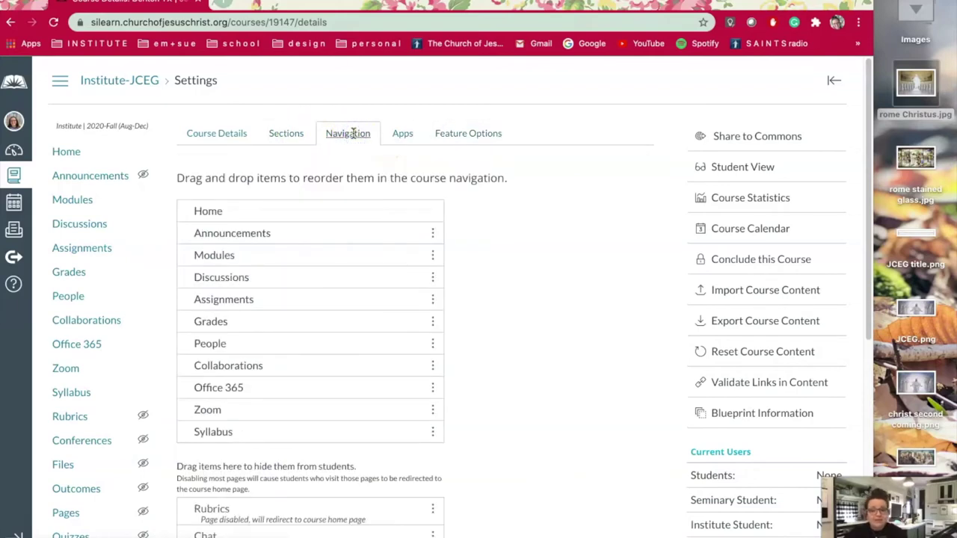
pyautogui.click(228, 137)
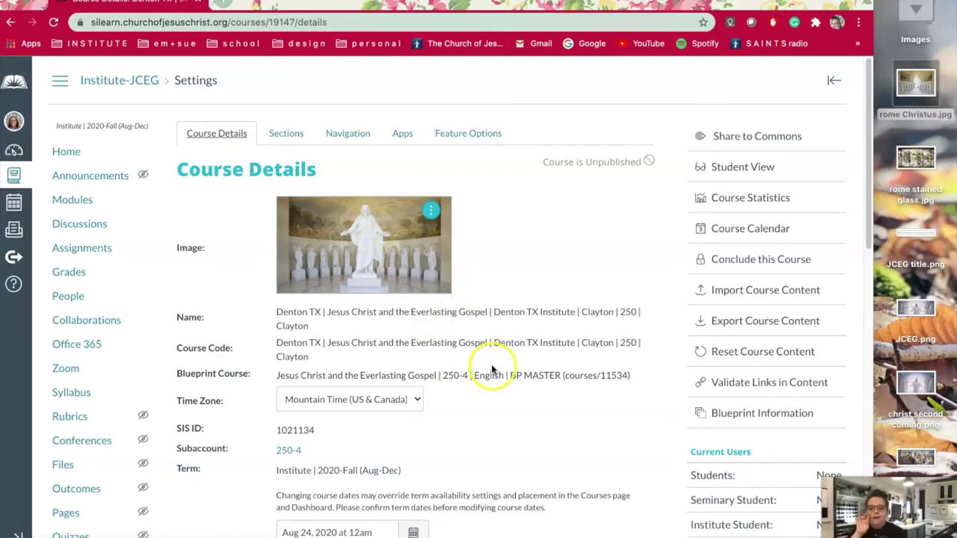
pyautogui.click(75, 156)
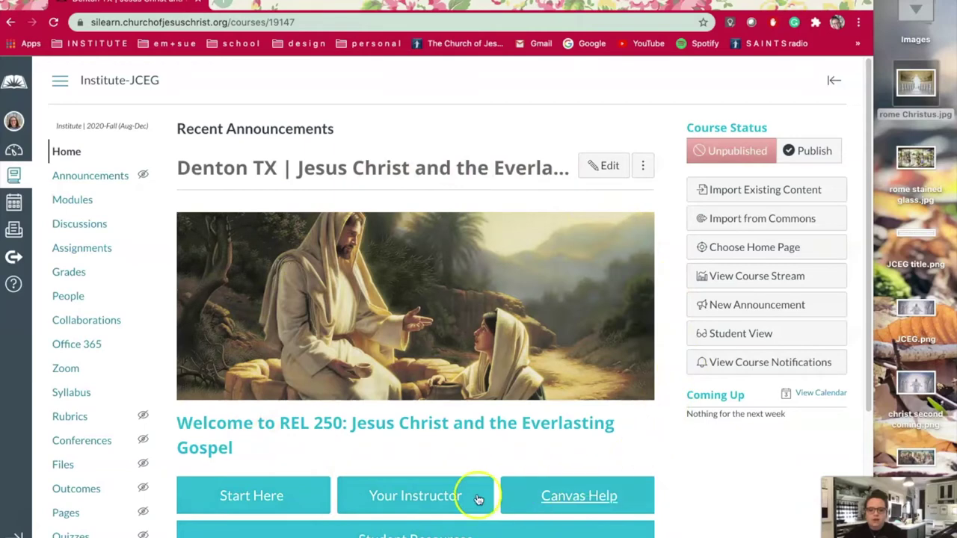
# Find the Institute-JCEG card among the unpublished courses on the dashboard, open the course and view its home page buttons
pyautogui.click(13, 152)
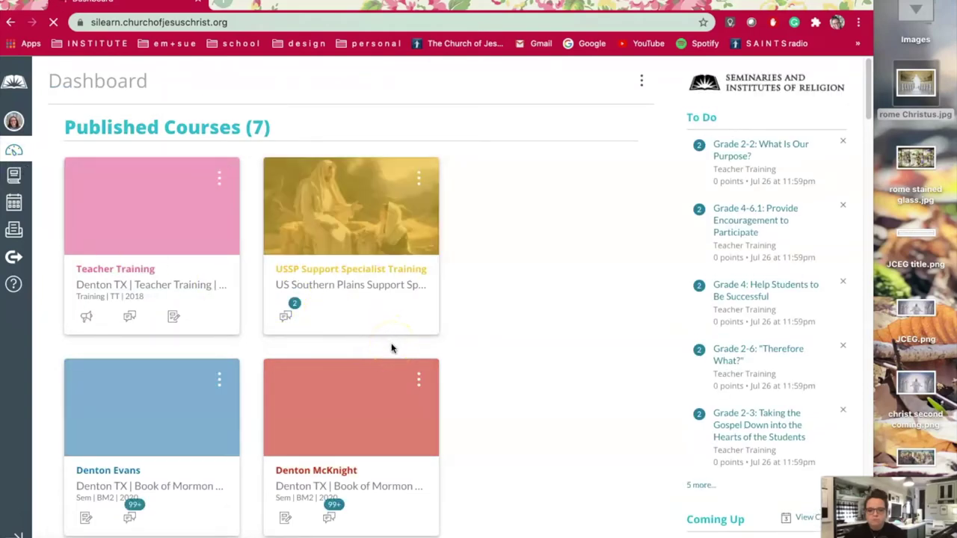
pyautogui.scroll(-4, 391, 347)
pyautogui.scroll(-9, 391, 348)
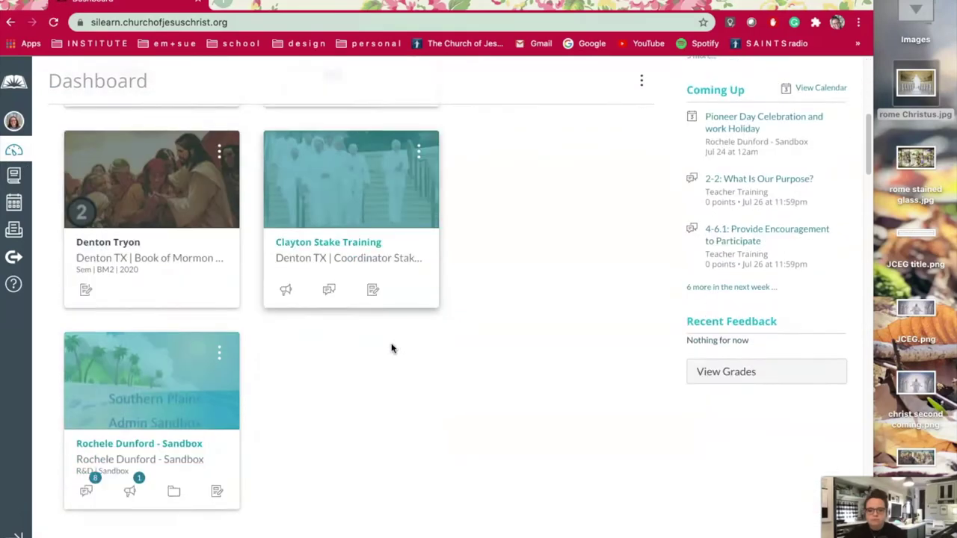
pyautogui.scroll(-7, 391, 348)
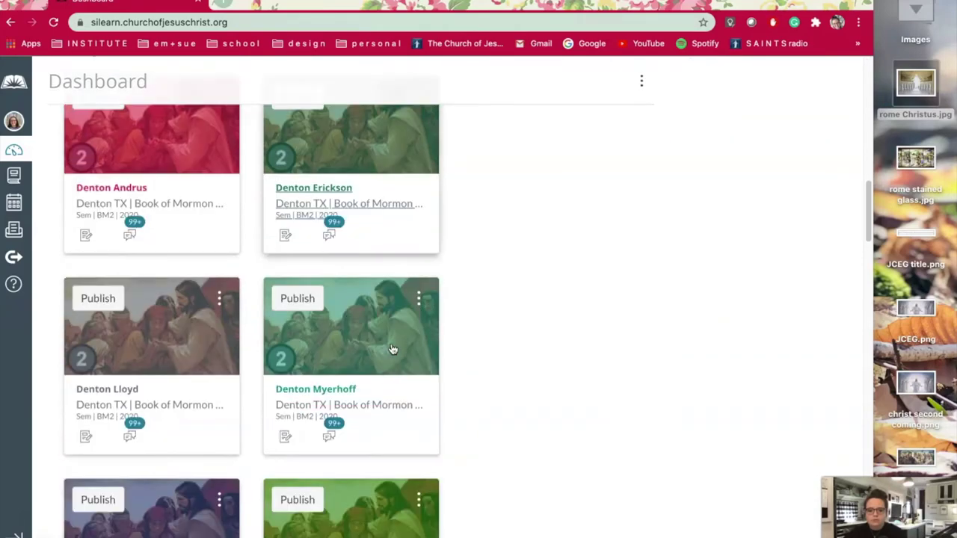
pyautogui.scroll(-4, 391, 347)
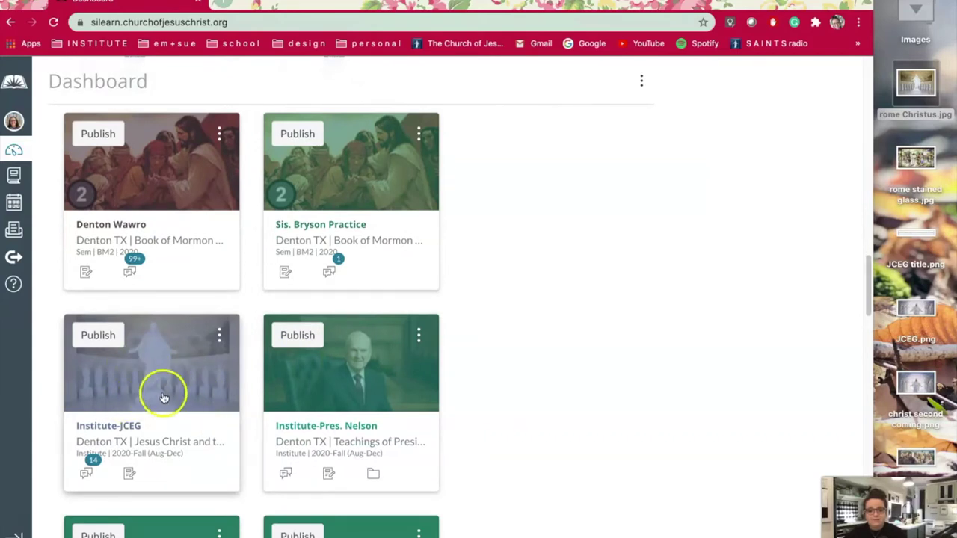
pyautogui.scroll(1, 204, 351)
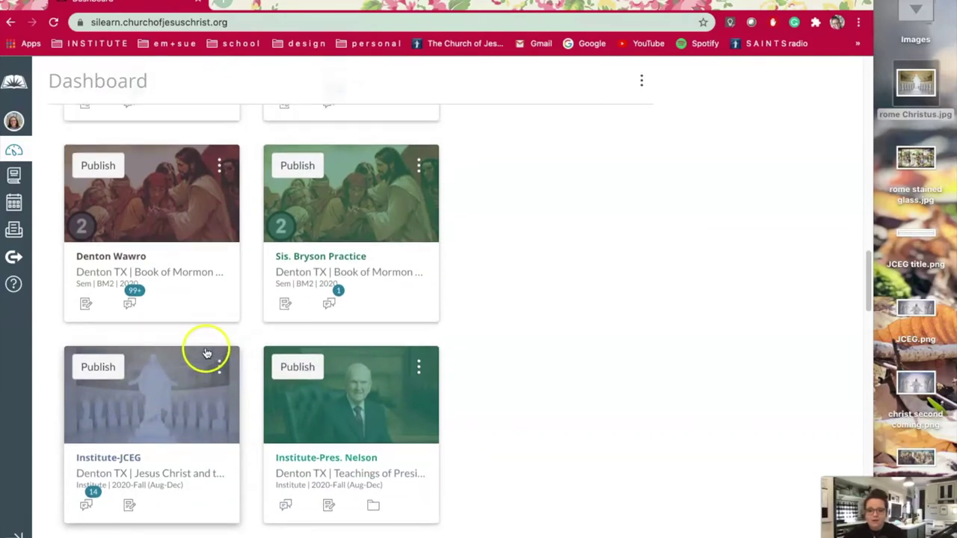
pyautogui.click(137, 464)
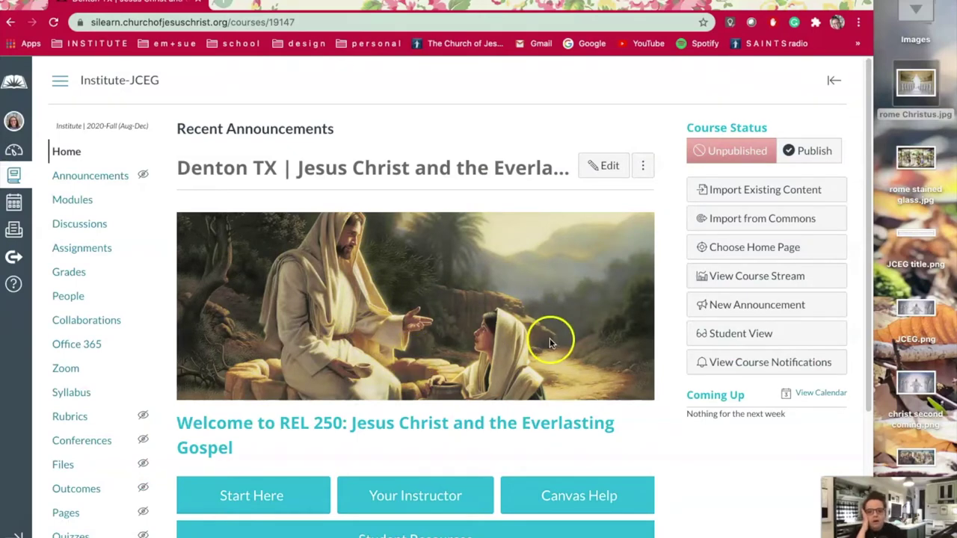
pyautogui.scroll(-1, 568, 338)
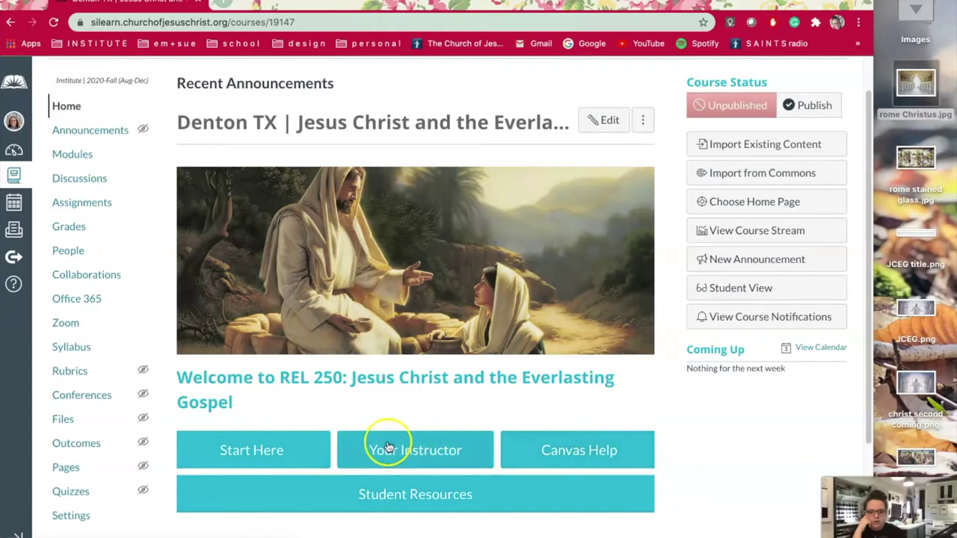
pyautogui.click(258, 449)
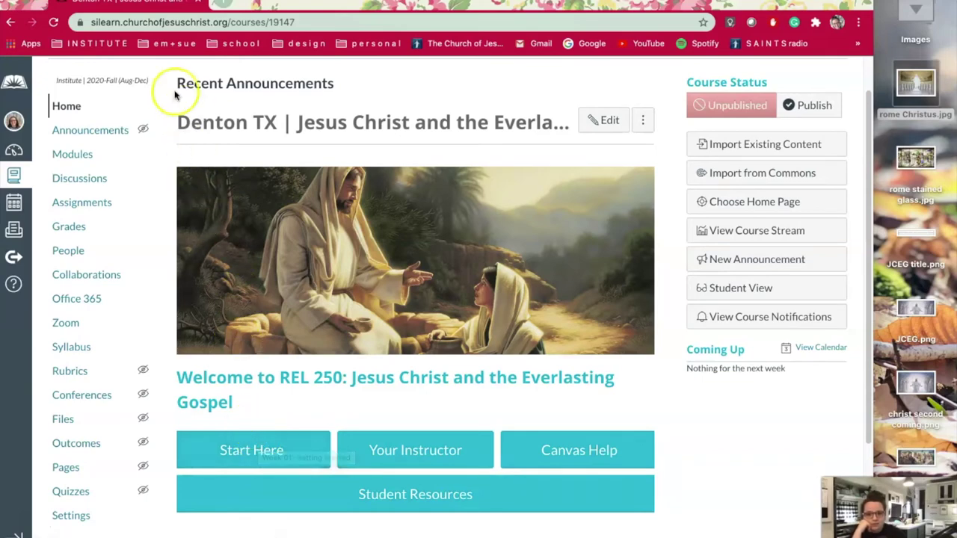
# Open the Da Button Factory bookmark from the INSTITUTE folder in a new browser tab and switch to it
pyautogui.click(112, 45)
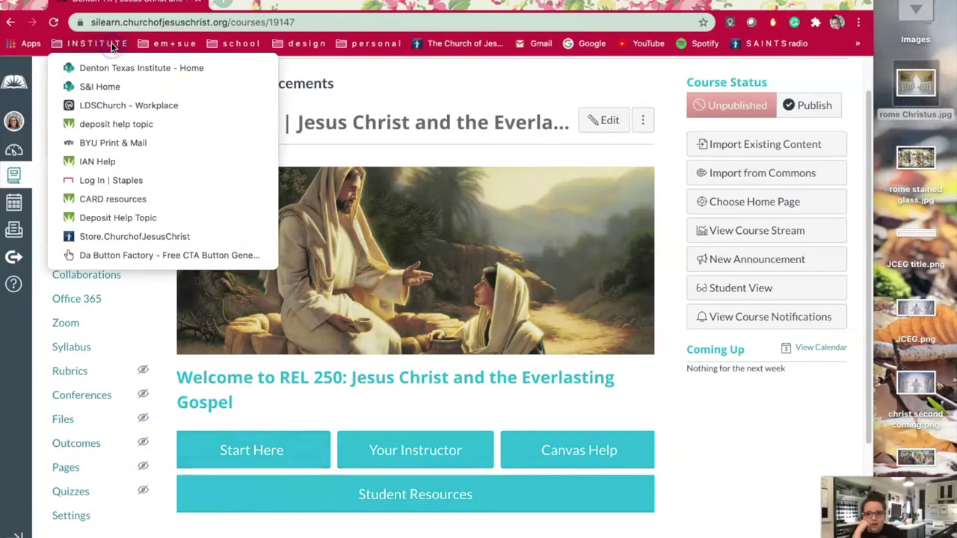
pyautogui.click(142, 258)
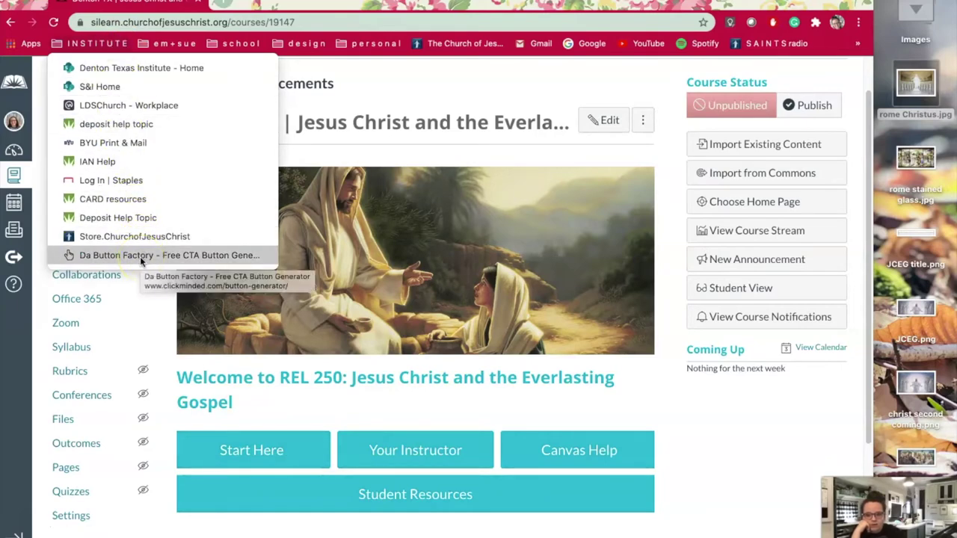
pyautogui.rightClick(140, 256)
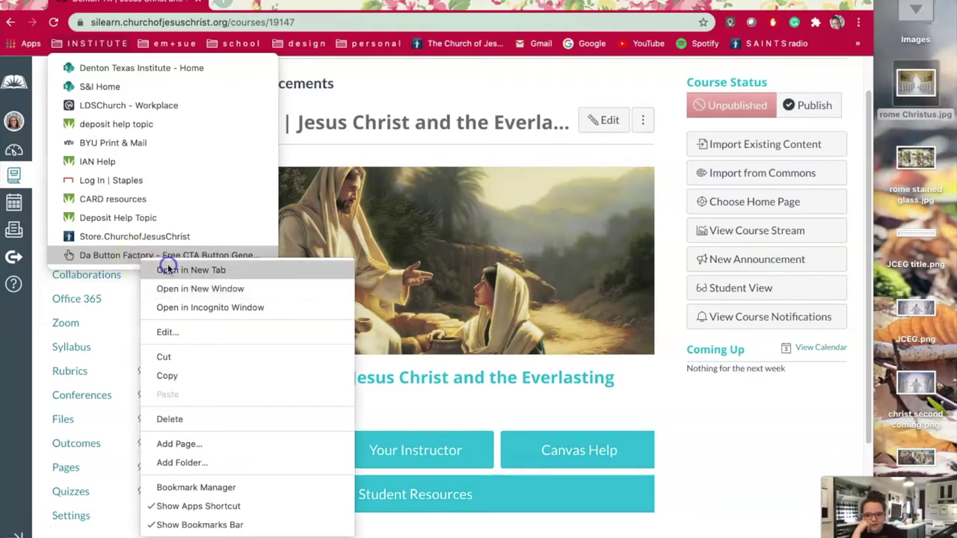
pyautogui.click(168, 269)
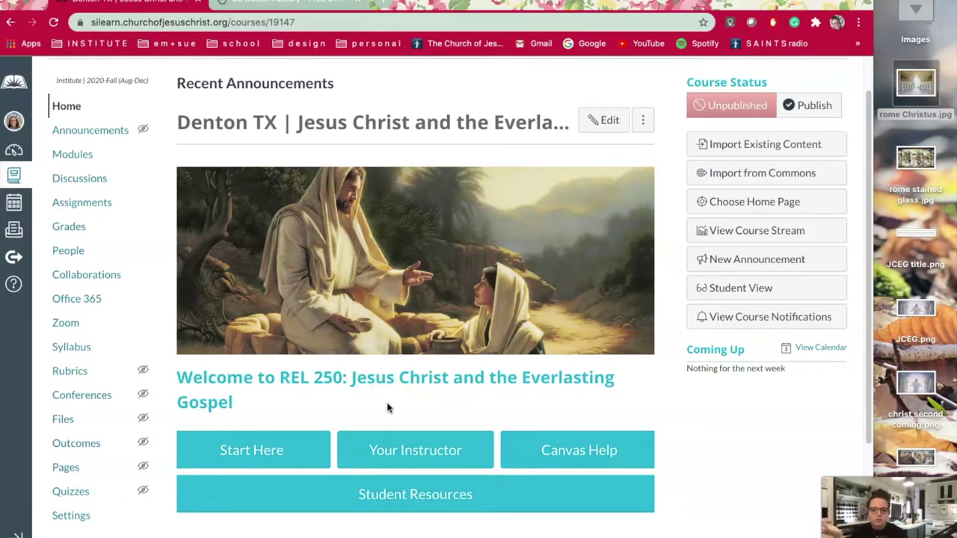
pyautogui.click(266, 455)
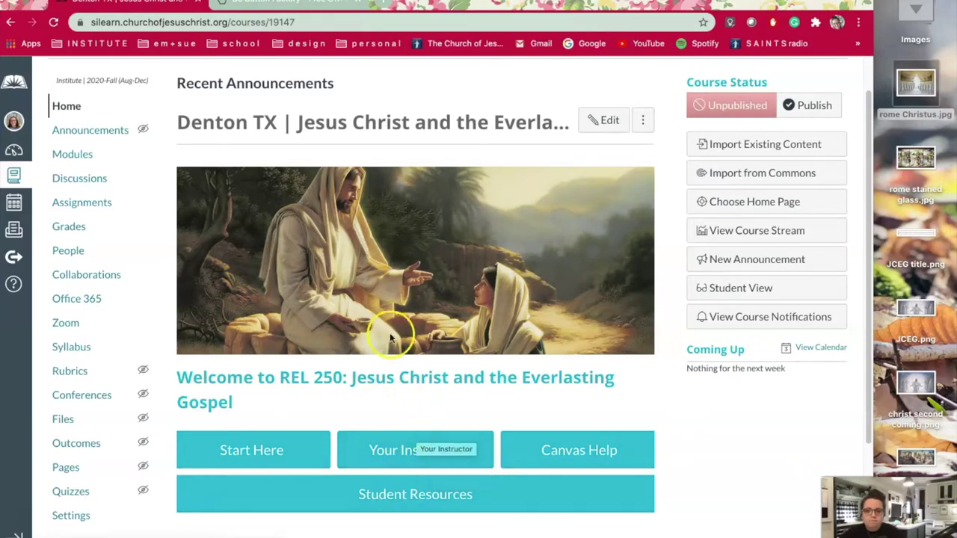
pyautogui.click(297, 4)
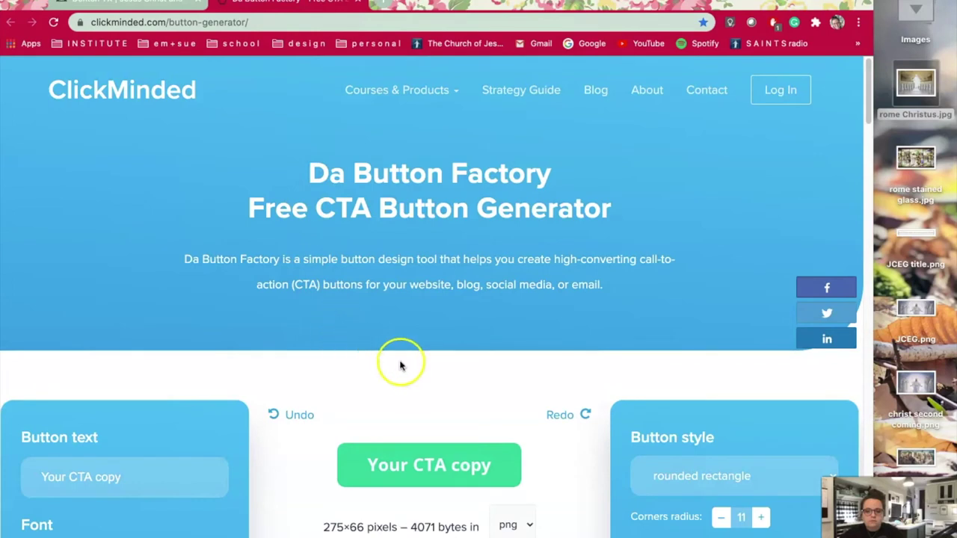
# Set the button text in the CTA button generator to THIS WEEK and apply it to the preview
pyautogui.scroll(-2, 397, 364)
pyautogui.scroll(-3, 399, 364)
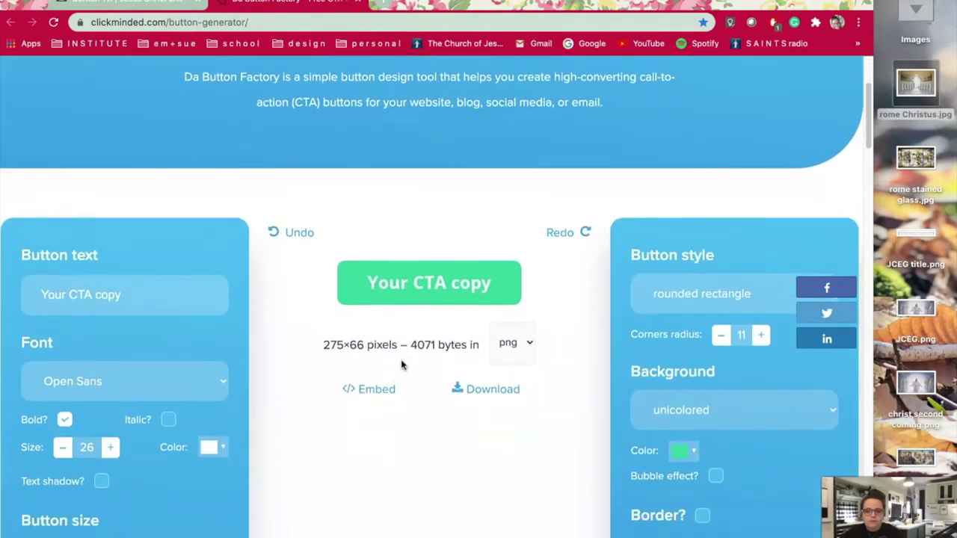
pyautogui.scroll(5, 402, 365)
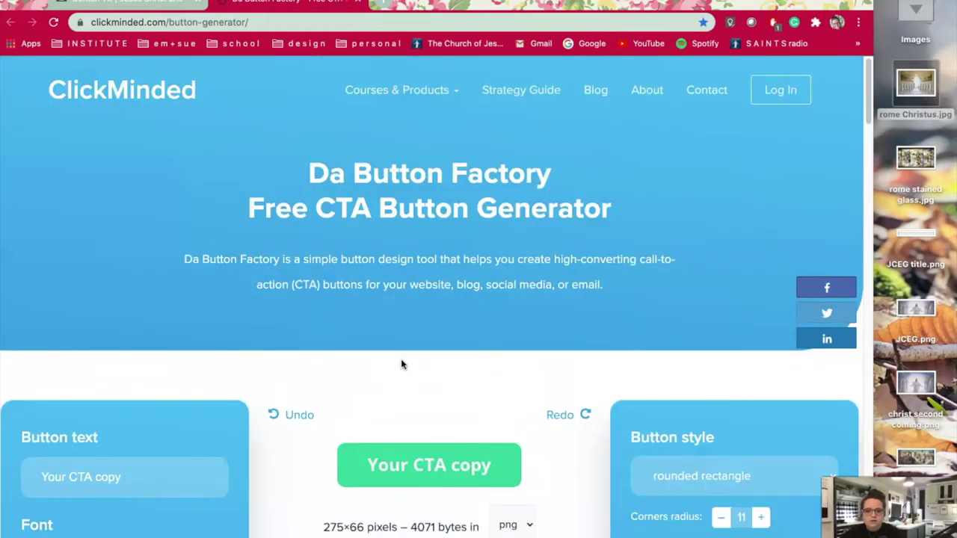
pyautogui.scroll(-4, 401, 365)
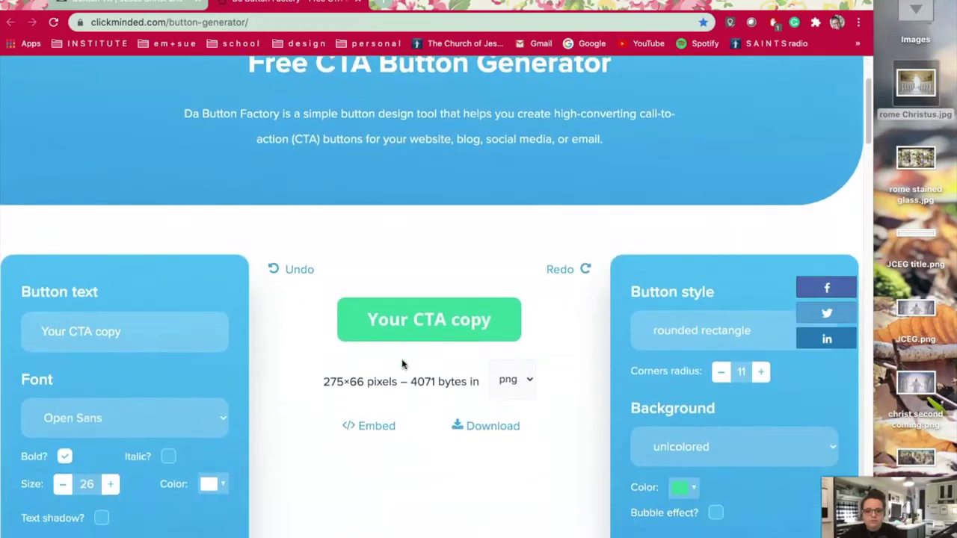
pyautogui.scroll(-2, 401, 364)
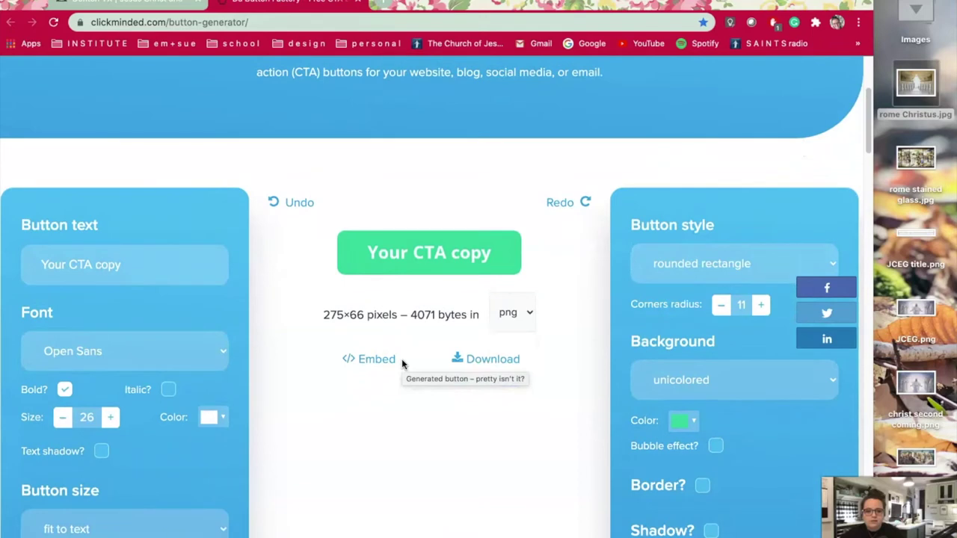
pyautogui.scroll(-2, 402, 364)
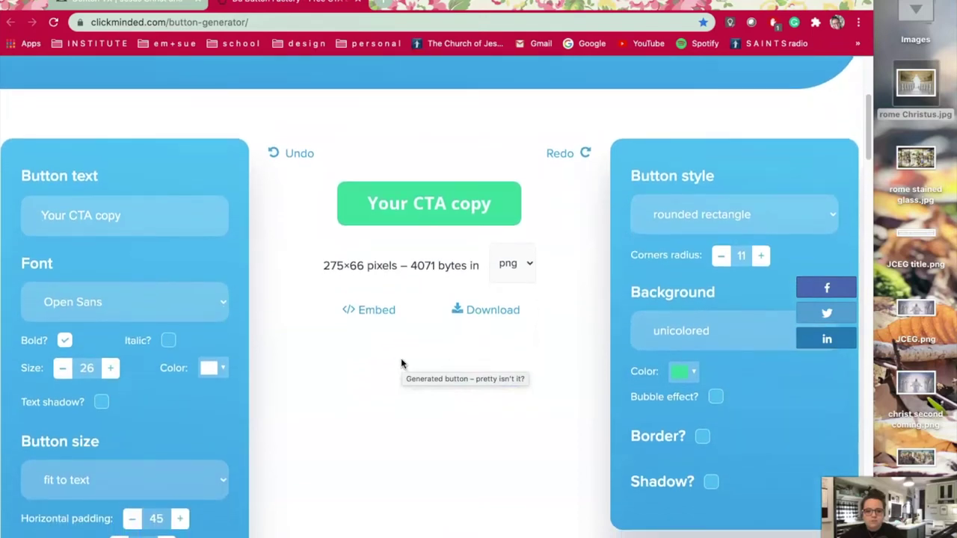
pyautogui.scroll(-2, 402, 364)
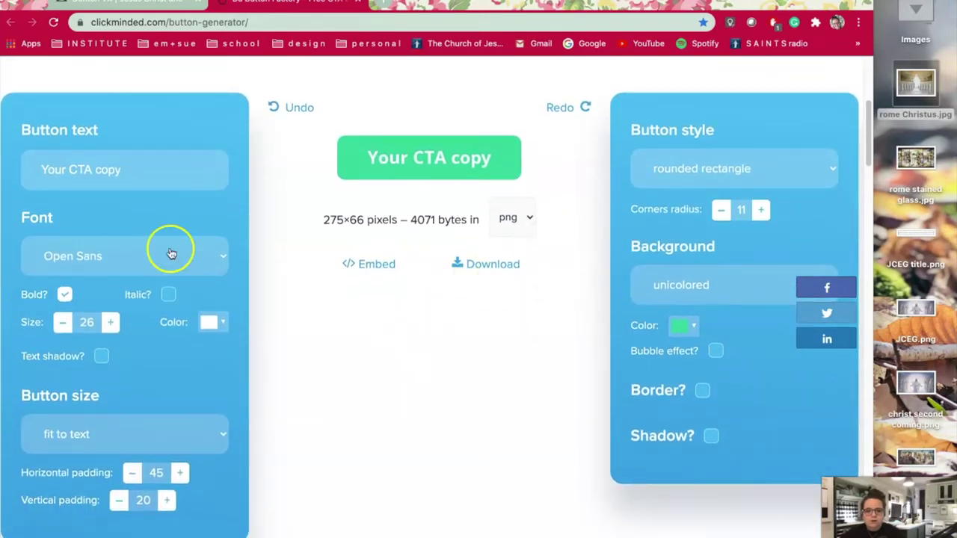
pyautogui.tripleClick(129, 172)
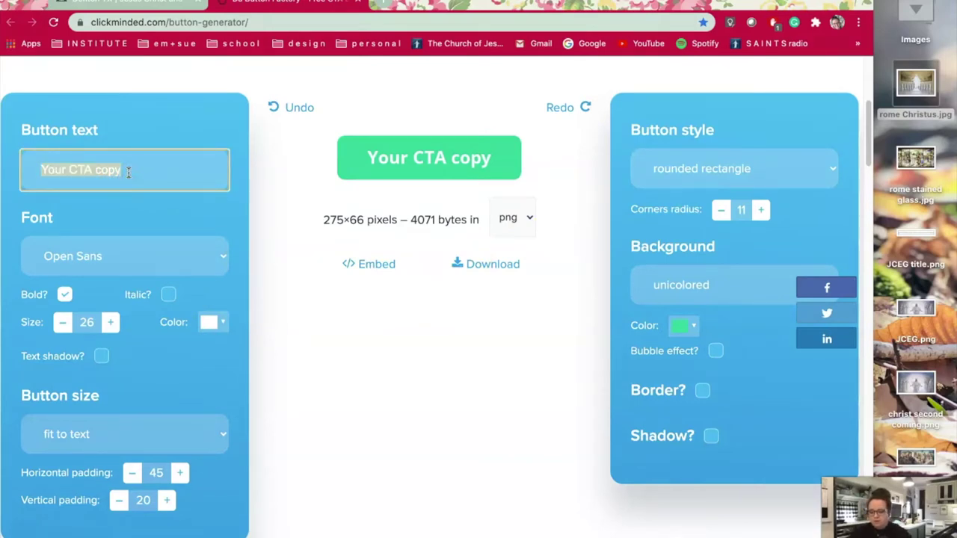
pyautogui.write('THIS')
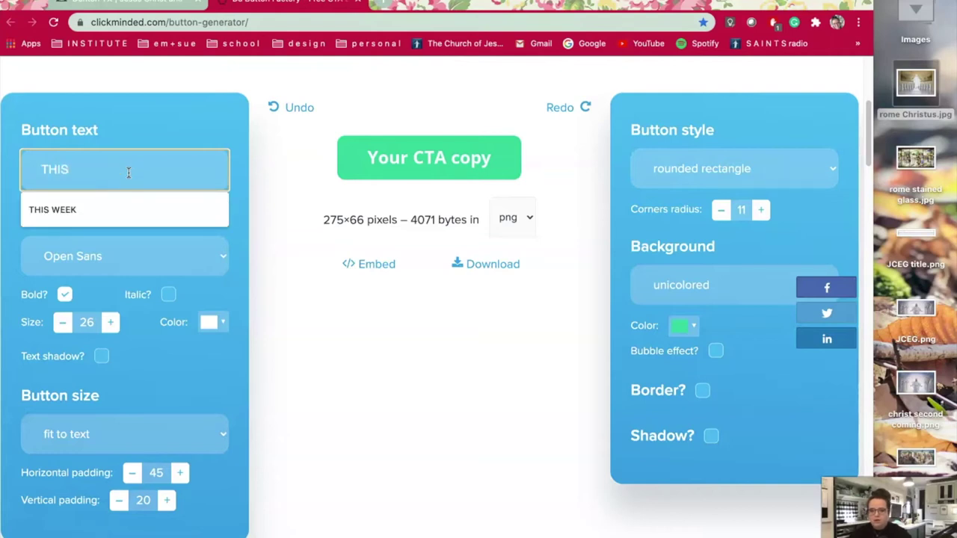
pyautogui.write(' WEEK')
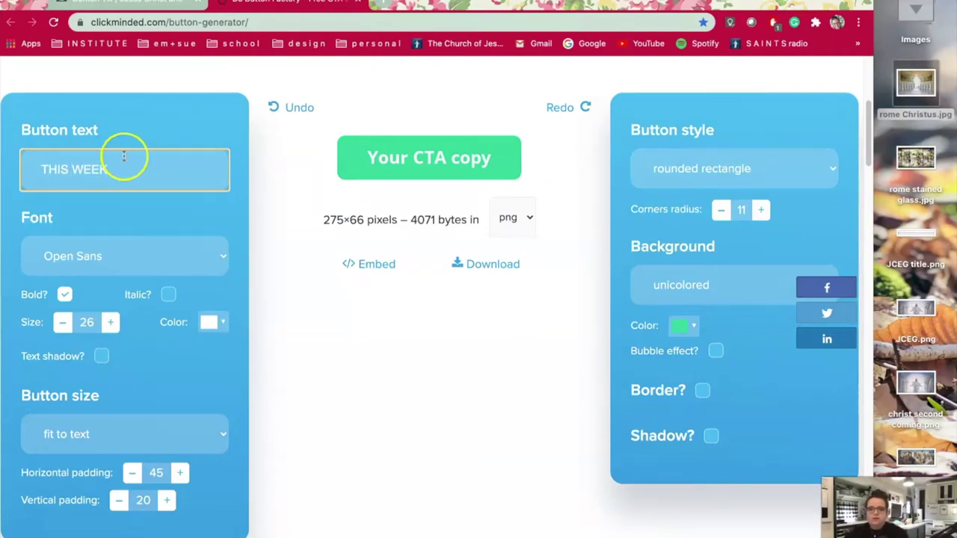
pyautogui.click(196, 223)
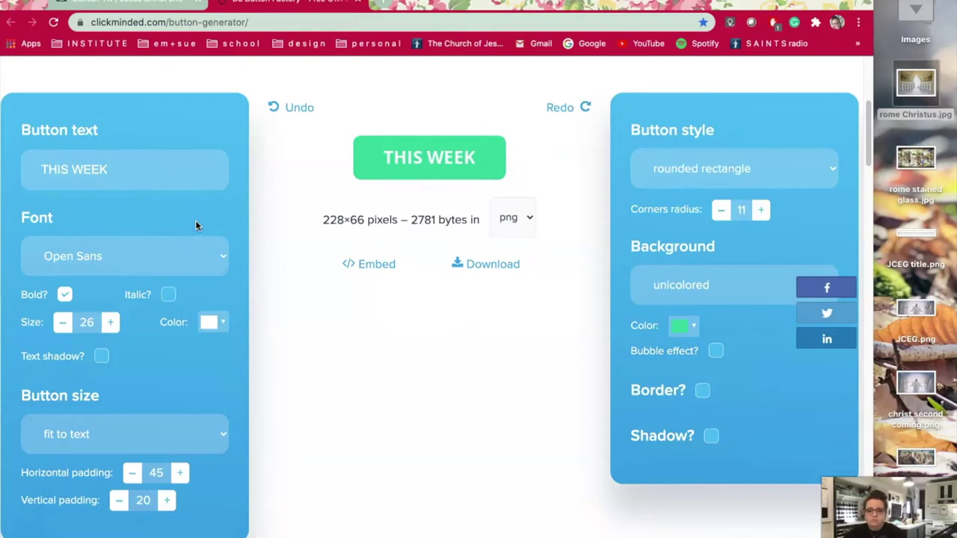
# Set the button text's font to Gyre Pagella with bold and italic turned off
pyautogui.scroll(-1, 288, 228)
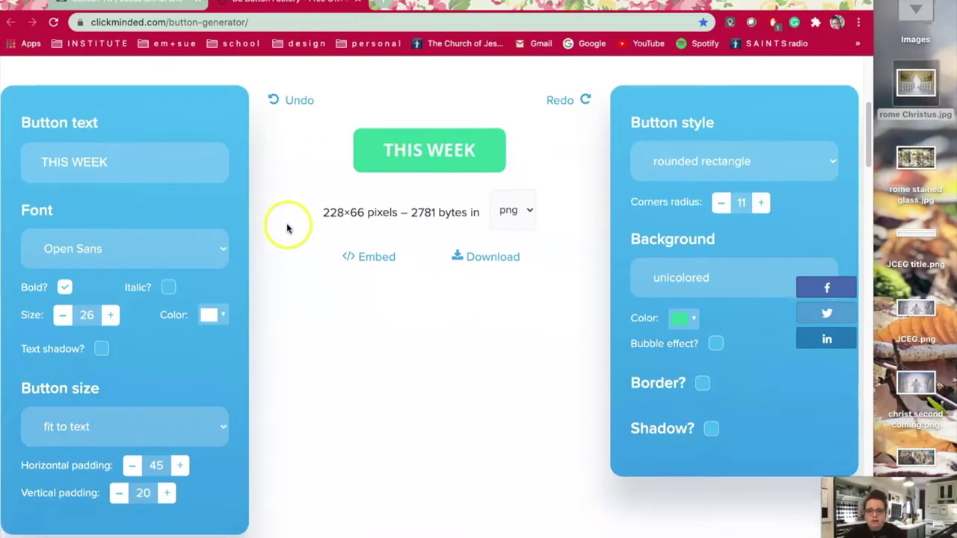
pyautogui.click(222, 243)
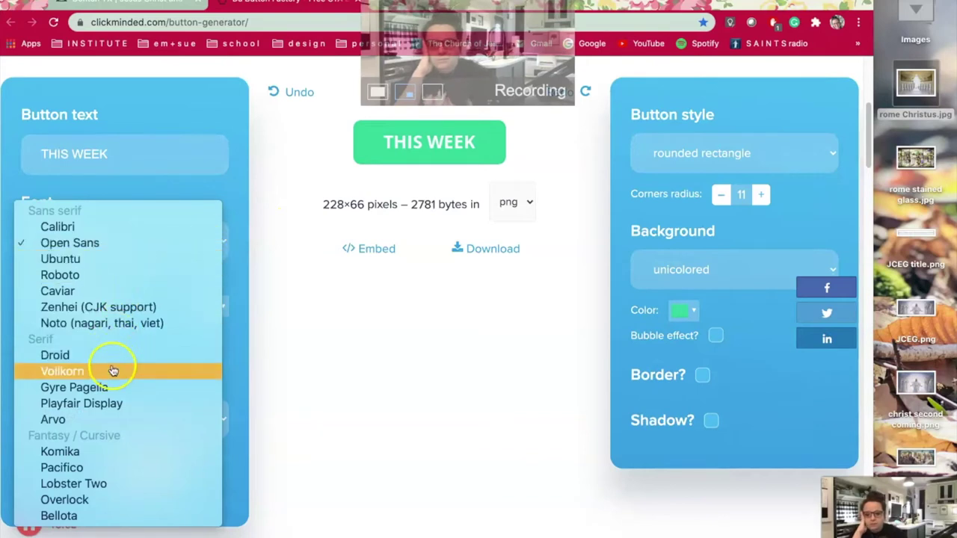
pyautogui.click(107, 390)
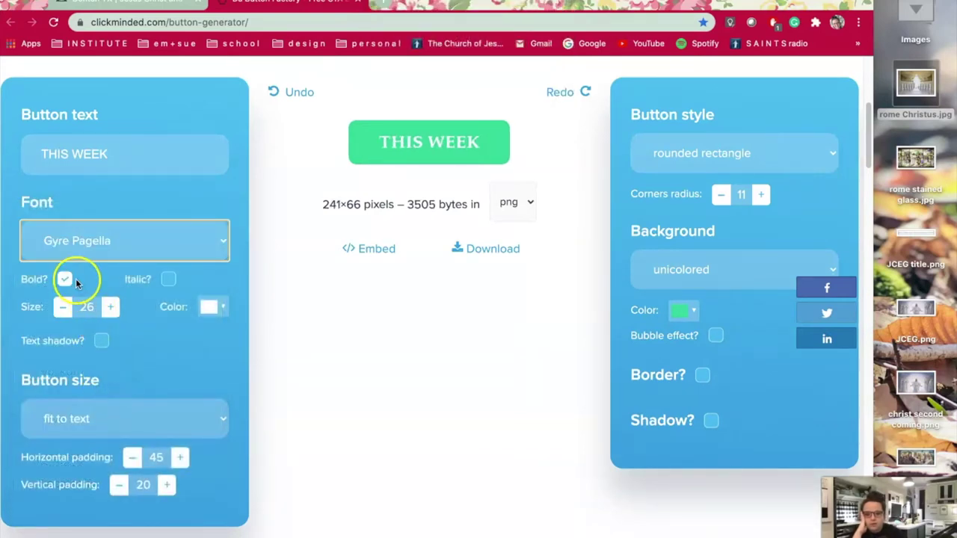
pyautogui.click(64, 279)
pyautogui.click(64, 280)
pyautogui.click(64, 280)
pyautogui.click(169, 280)
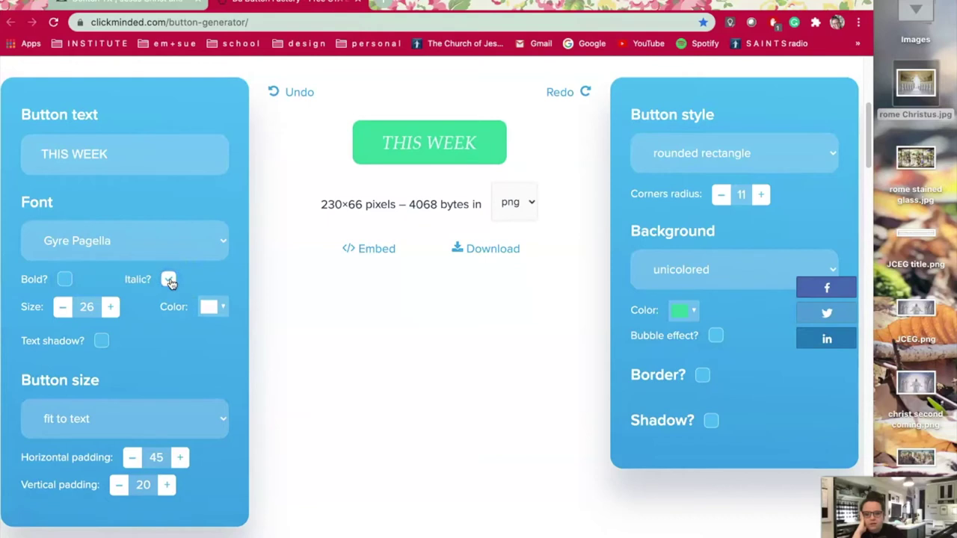
pyautogui.click(170, 280)
# Try #cc0000 as the label's text color and a text shadow, restoring white text without shadow
pyautogui.click(215, 307)
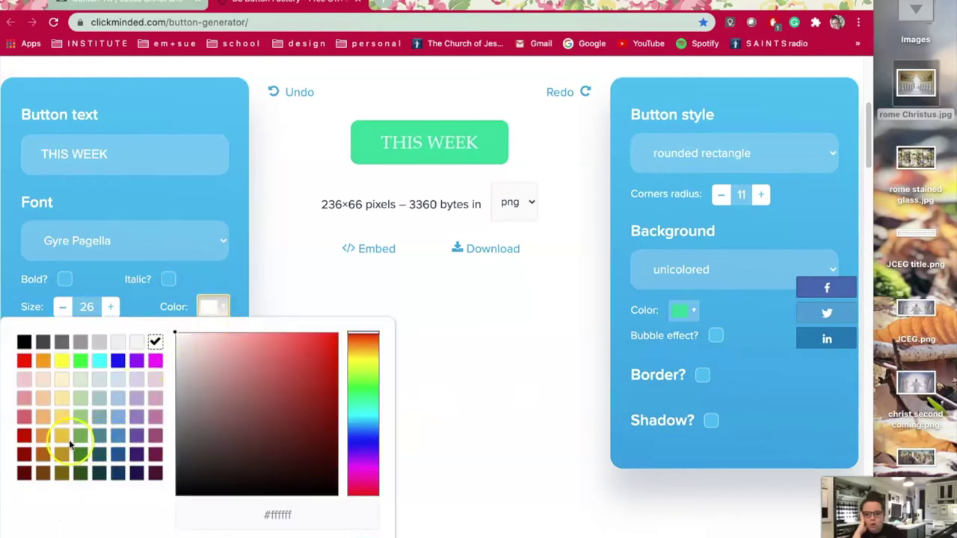
pyautogui.click(26, 436)
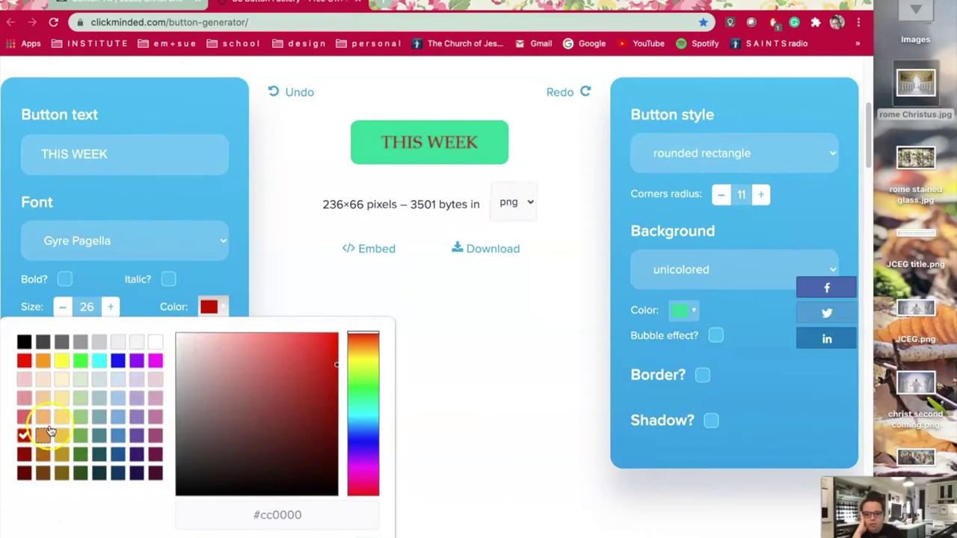
pyautogui.click(155, 342)
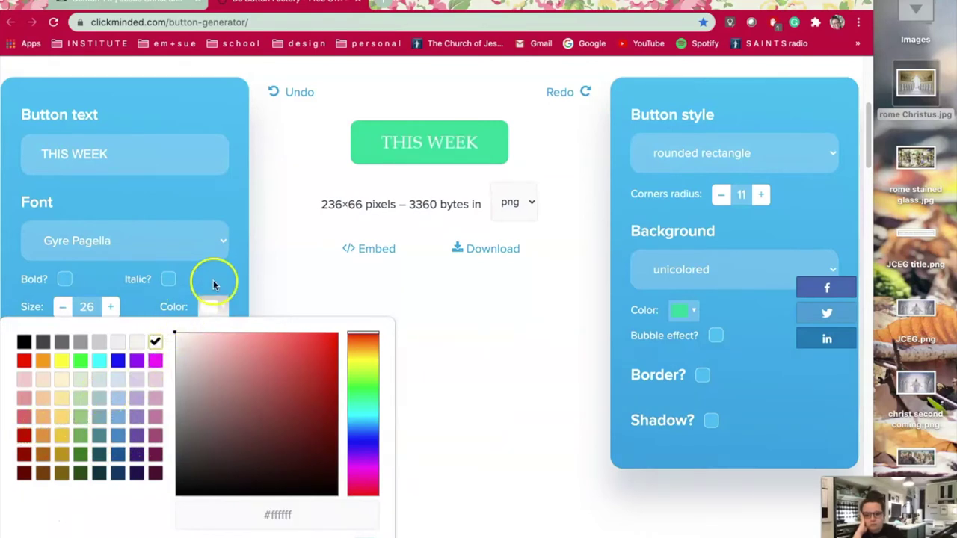
pyautogui.click(213, 284)
pyautogui.click(100, 341)
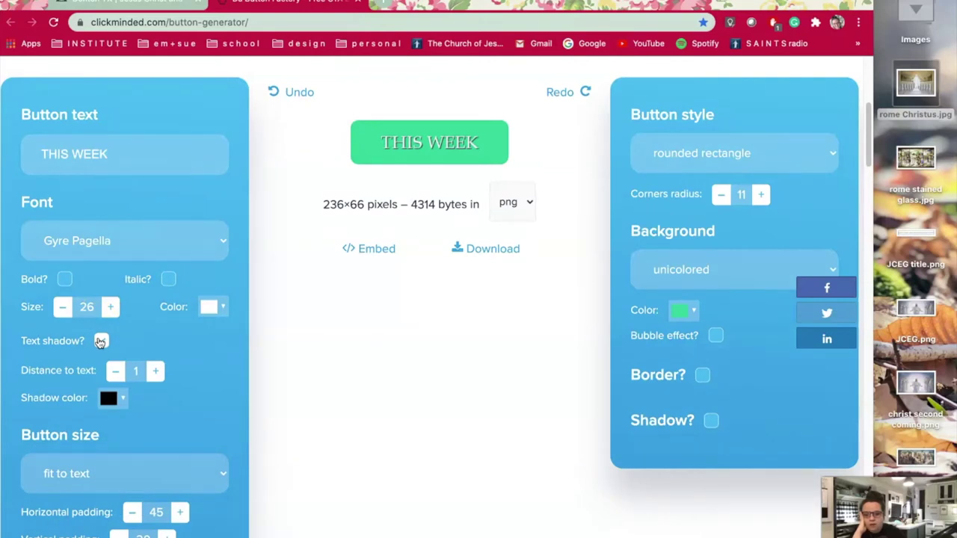
pyautogui.click(100, 341)
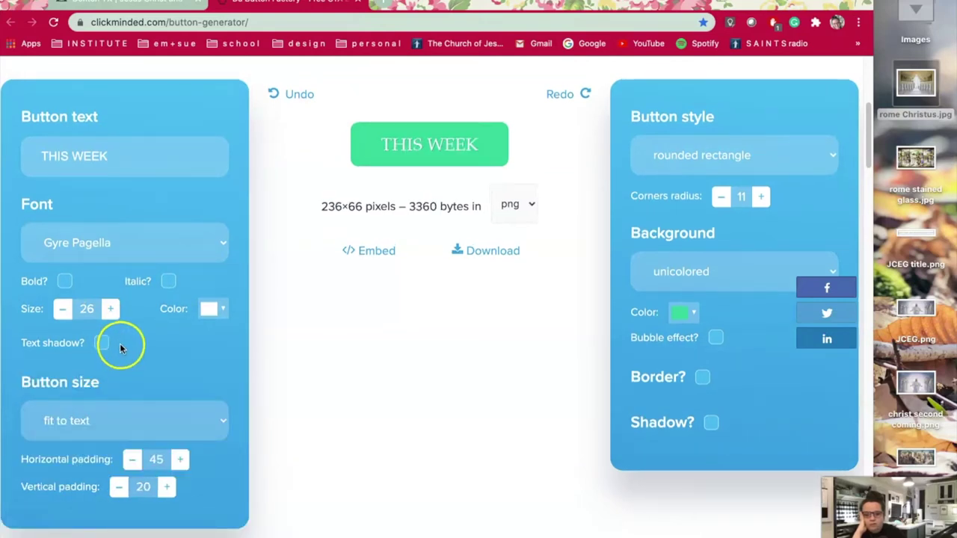
# Switch the button size mode to fixed
pyautogui.scroll(-2, 120, 345)
pyautogui.scroll(1, 141, 344)
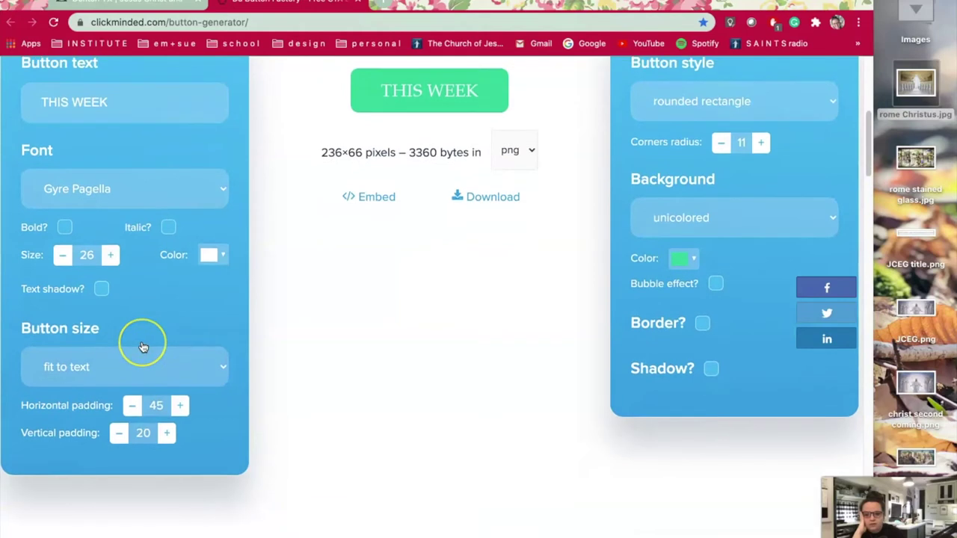
pyautogui.scroll(1, 160, 348)
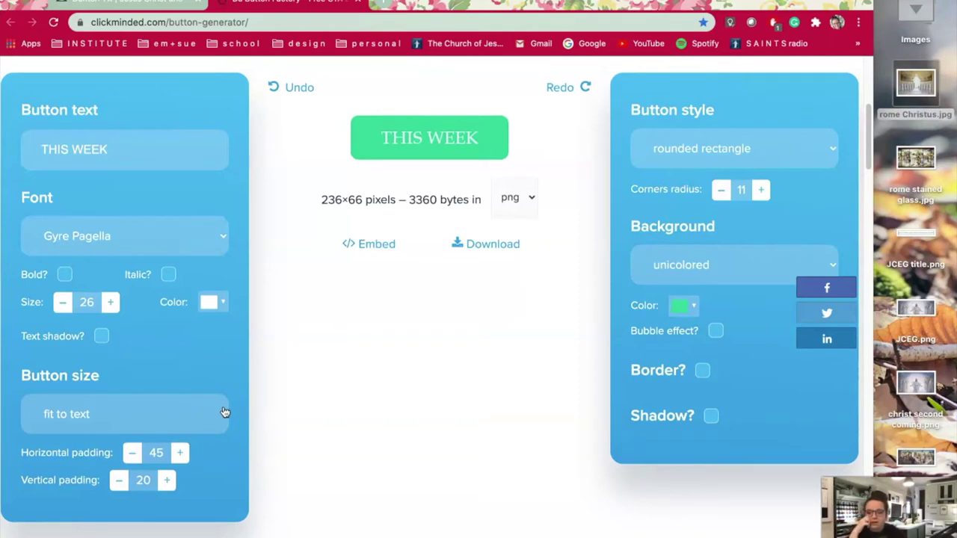
pyautogui.click(225, 412)
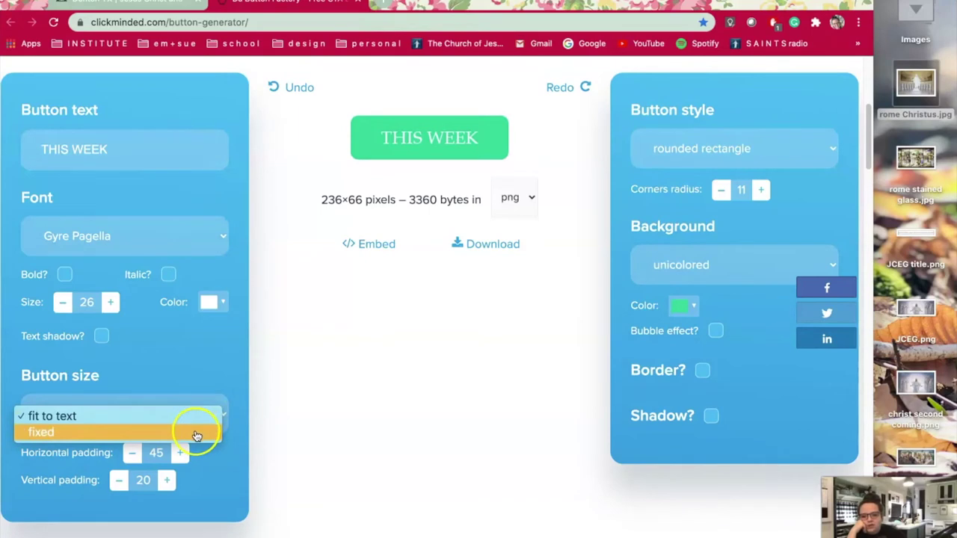
pyautogui.click(224, 415)
pyautogui.click(225, 416)
pyautogui.click(153, 432)
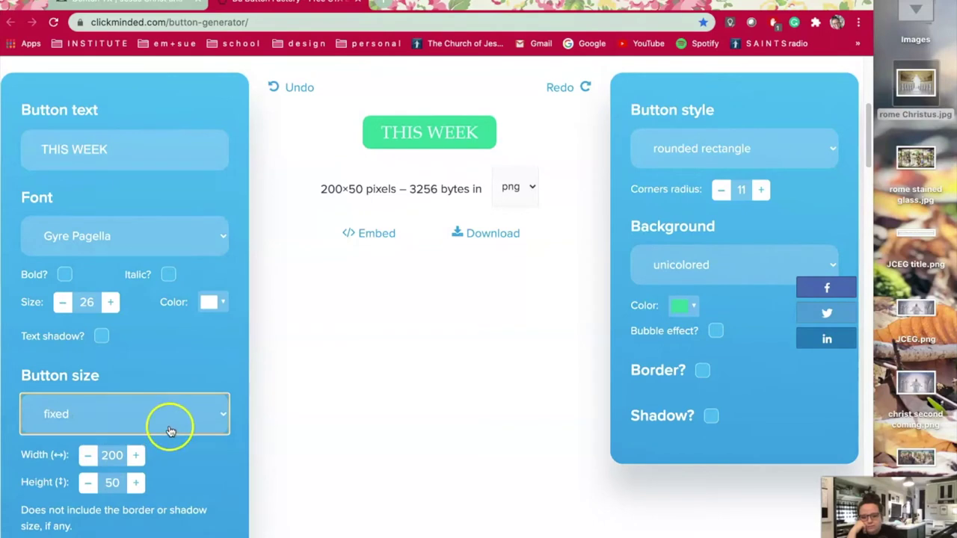
# Set the fixed button size to a width of 300 and a height of 75 pixels
pyautogui.scroll(1, 166, 431)
pyautogui.scroll(-1, 170, 432)
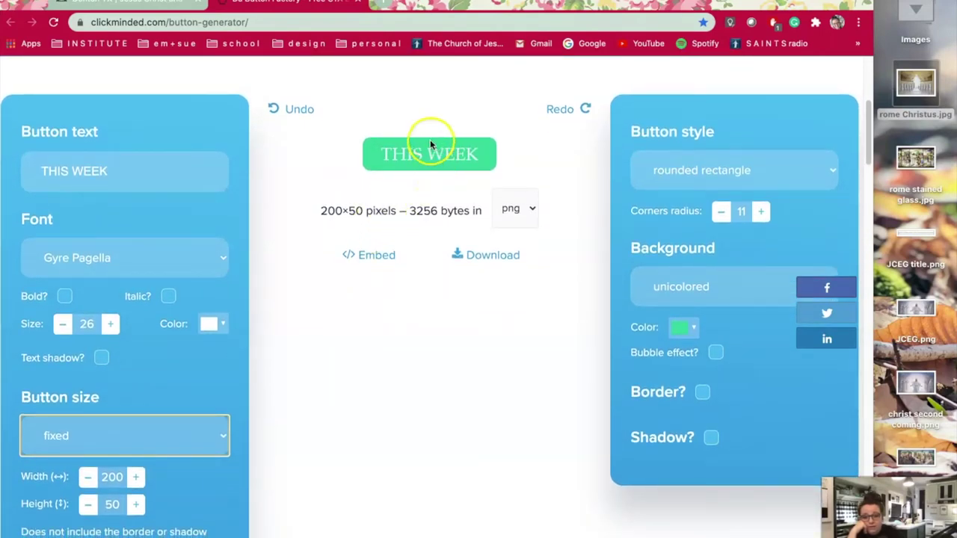
pyautogui.click(139, 479)
pyautogui.click(139, 480)
pyautogui.click(139, 479)
pyautogui.click(139, 479)
pyautogui.click(140, 479)
pyautogui.click(141, 479)
pyautogui.click(141, 479)
pyautogui.click(141, 479)
pyautogui.click(141, 479)
pyautogui.click(141, 479)
pyautogui.click(143, 480)
pyautogui.click(142, 480)
pyautogui.click(142, 480)
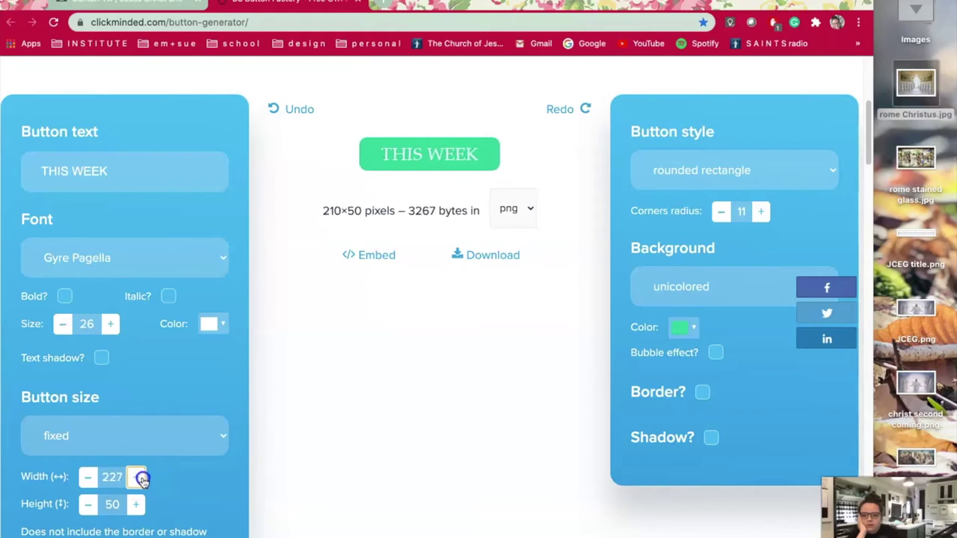
pyautogui.click(142, 480)
pyautogui.click(142, 480)
pyautogui.doubleClick(119, 477)
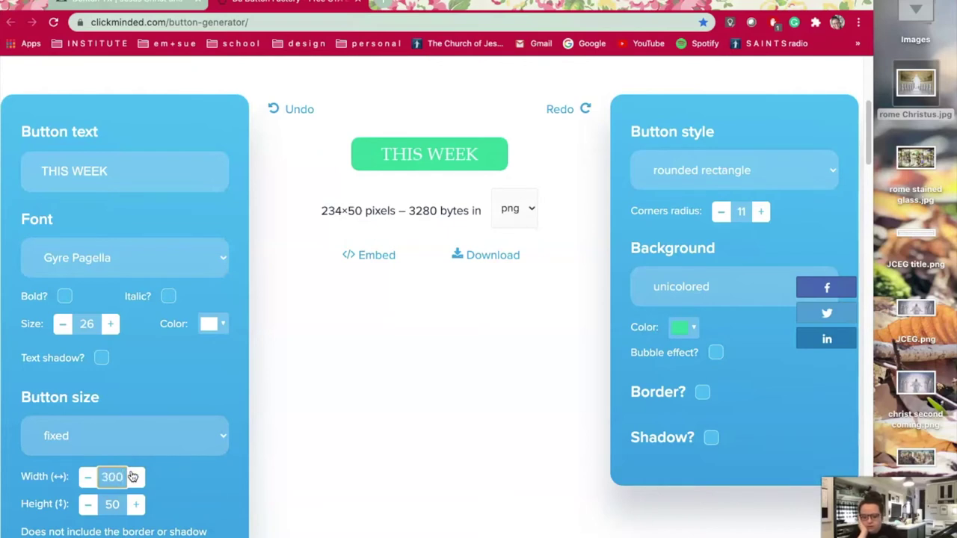
pyautogui.click(122, 504)
pyautogui.doubleClick(118, 506)
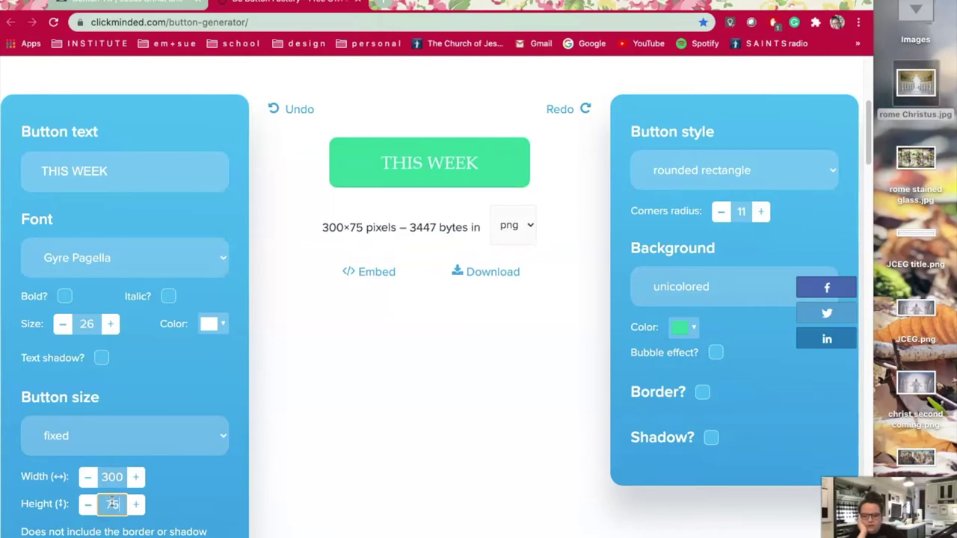
pyautogui.moveTo(112, 499); pyautogui.dragTo(131, 467)
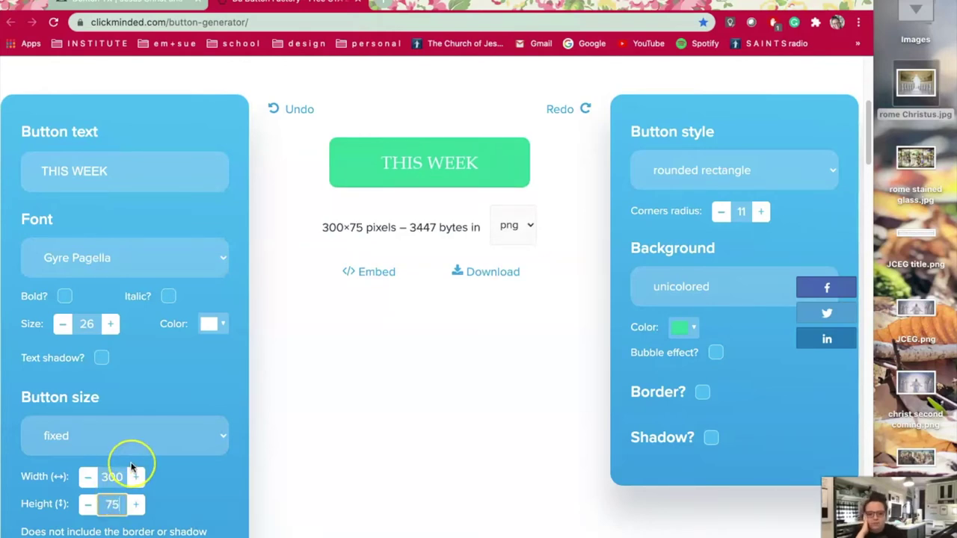
# Try the fully curved sides button style and return to rounded rectangle
pyautogui.scroll(-1, 221, 462)
pyautogui.scroll(-3, 220, 461)
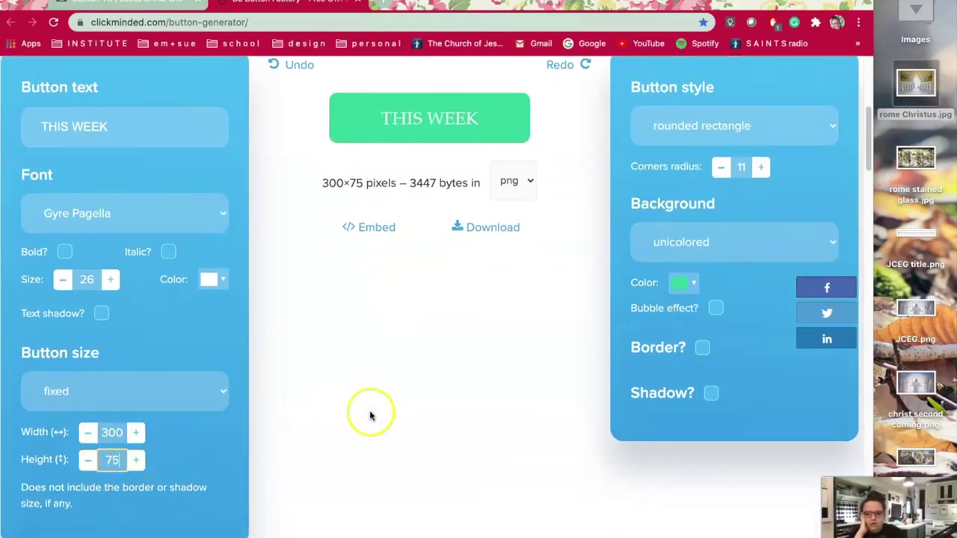
pyautogui.scroll(4, 620, 380)
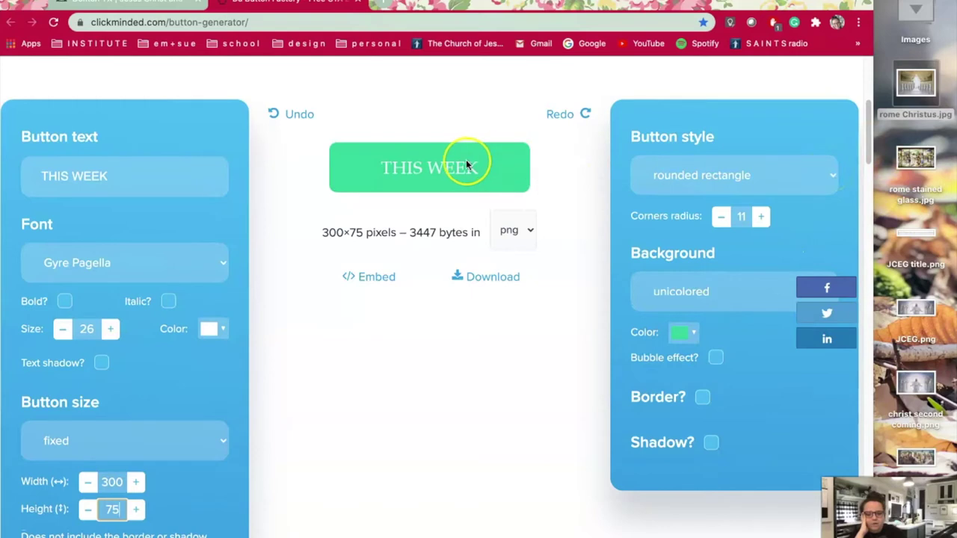
pyautogui.click(791, 166)
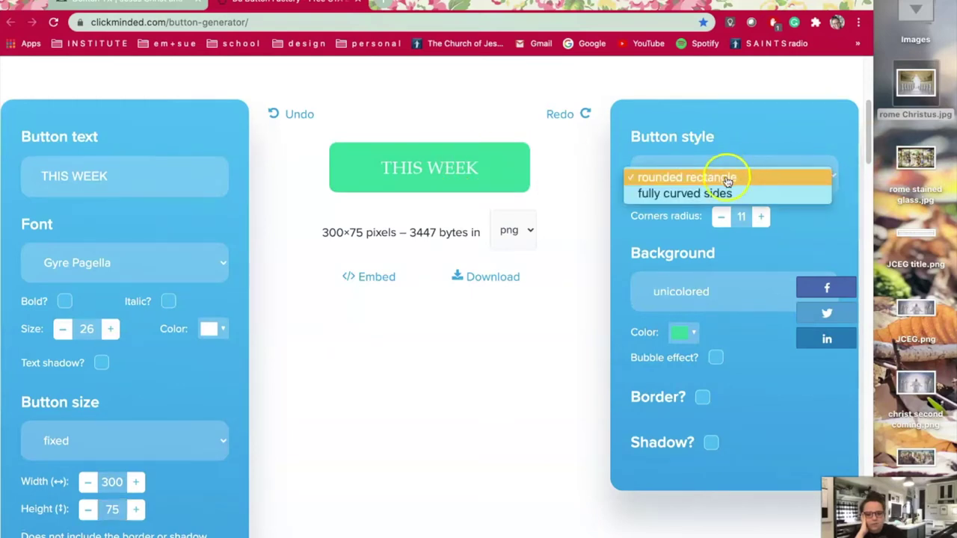
pyautogui.click(722, 193)
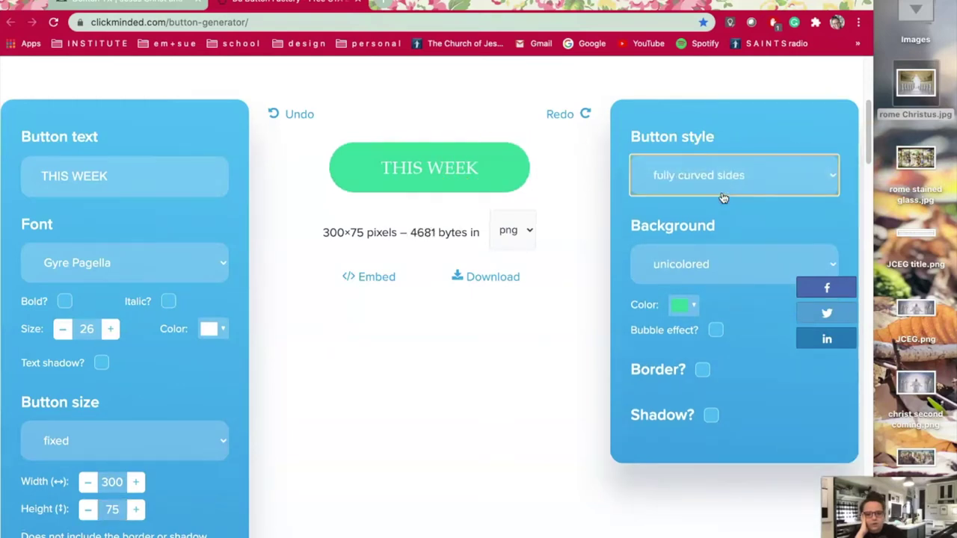
pyautogui.click(815, 183)
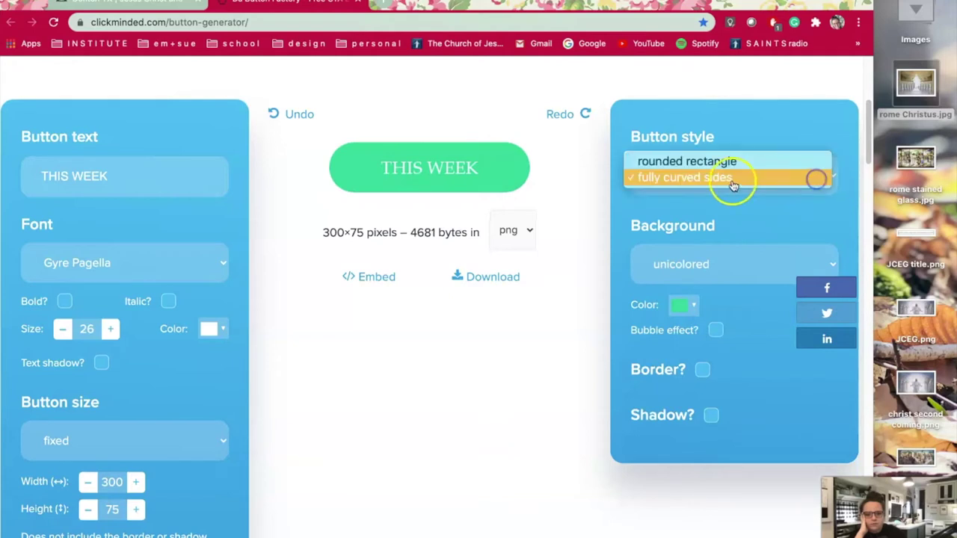
pyautogui.click(735, 160)
# Try square corners on the button by reducing the corners radius to 0
pyautogui.click(720, 216)
pyautogui.click(719, 216)
pyautogui.click(720, 216)
pyautogui.click(720, 216)
pyautogui.click(720, 216)
pyautogui.click(719, 216)
pyautogui.click(719, 216)
pyautogui.click(719, 216)
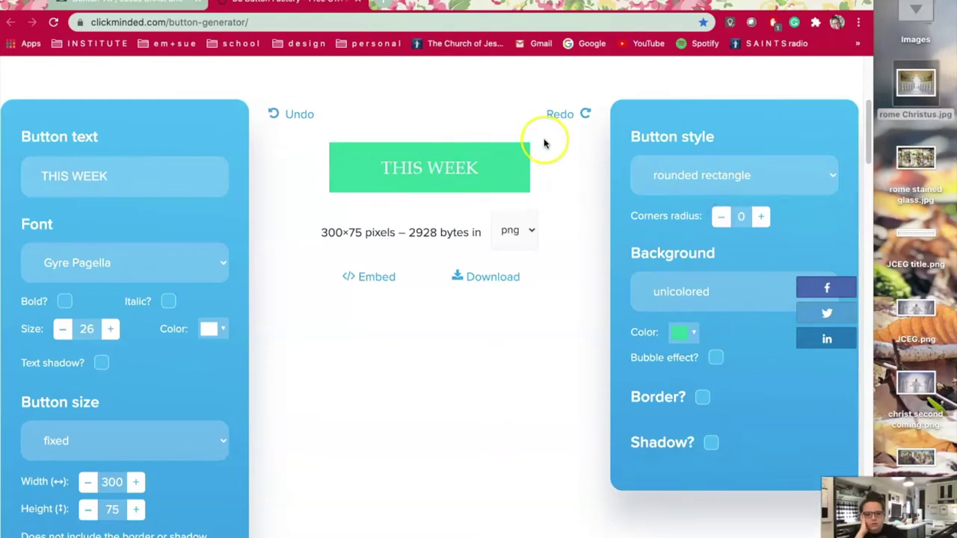
# Set the rounded rectangle's corners radius to 15
pyautogui.click(761, 217)
pyautogui.click(761, 217)
pyautogui.click(762, 217)
pyautogui.click(761, 217)
pyautogui.click(761, 216)
pyautogui.click(762, 217)
pyautogui.click(762, 217)
pyautogui.click(762, 217)
pyautogui.click(763, 216)
pyautogui.click(763, 216)
pyautogui.click(763, 216)
pyautogui.click(763, 216)
pyautogui.click(763, 216)
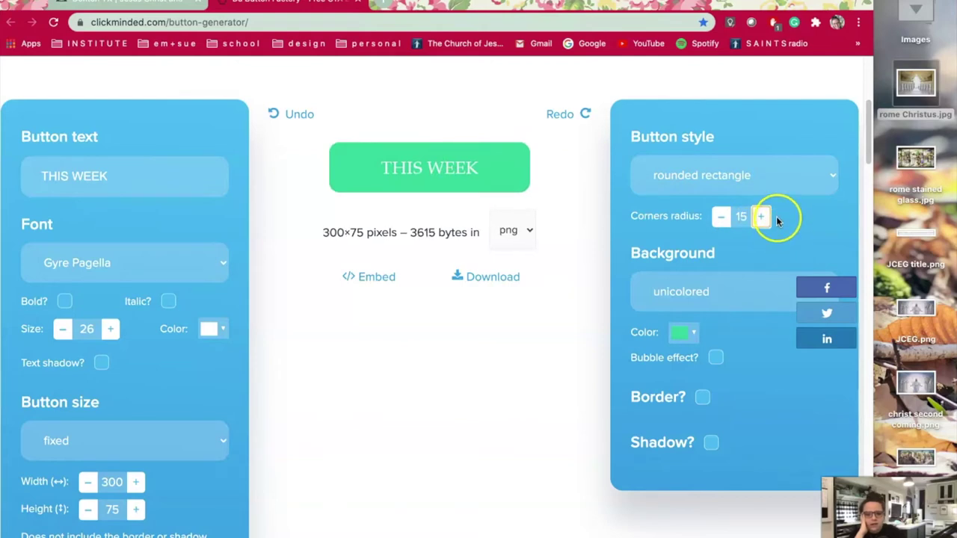
# Change the button background to a simple gradient with #93c47d as its bottom color
pyautogui.scroll(-2, 784, 258)
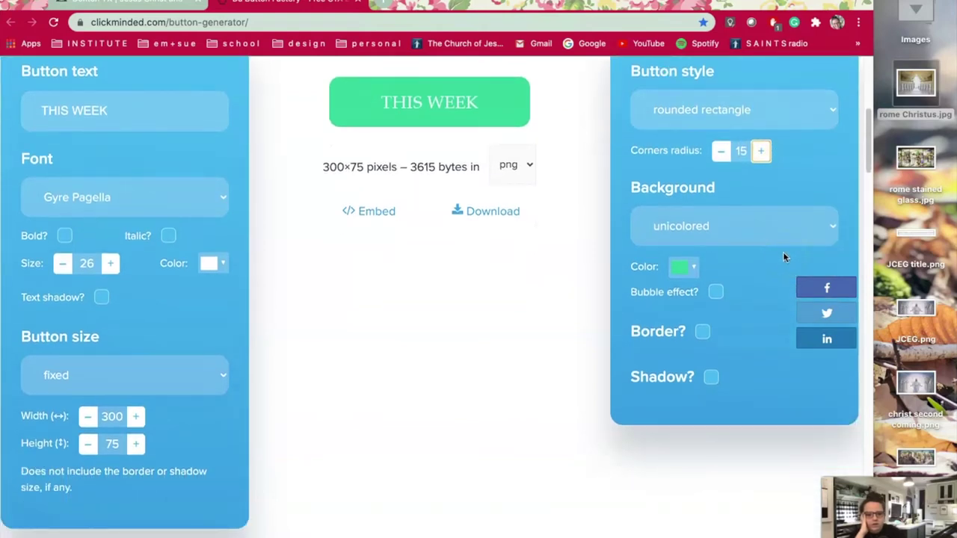
pyautogui.scroll(1, 803, 233)
pyautogui.click(832, 237)
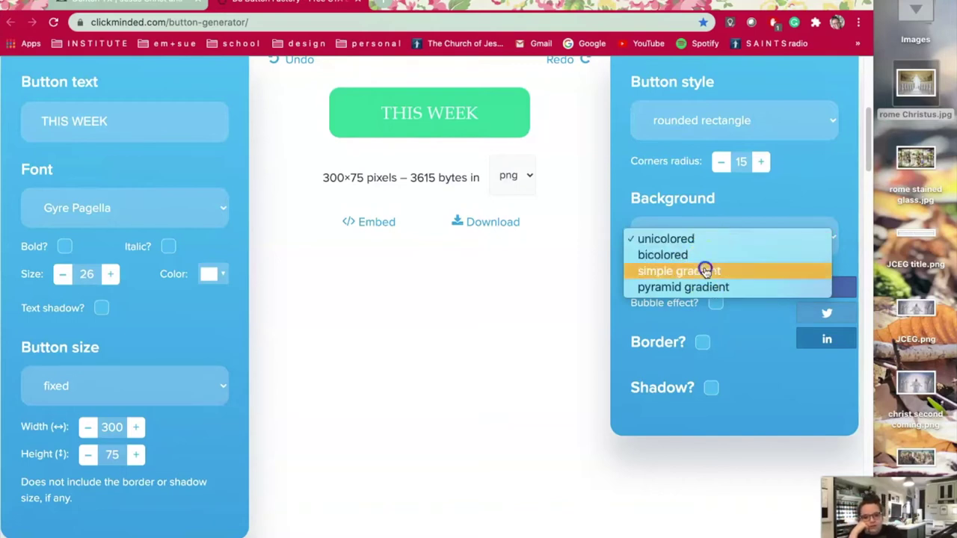
pyautogui.click(705, 272)
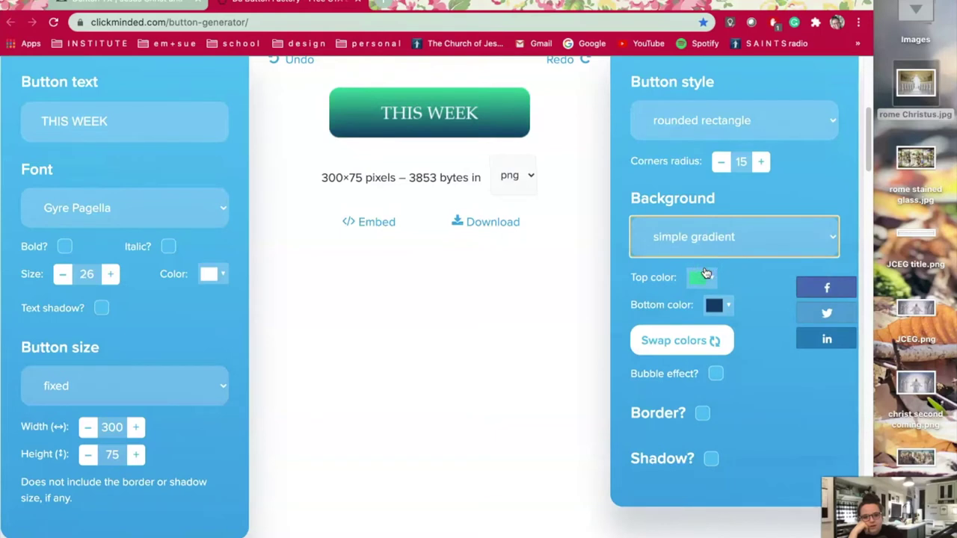
pyautogui.click(725, 306)
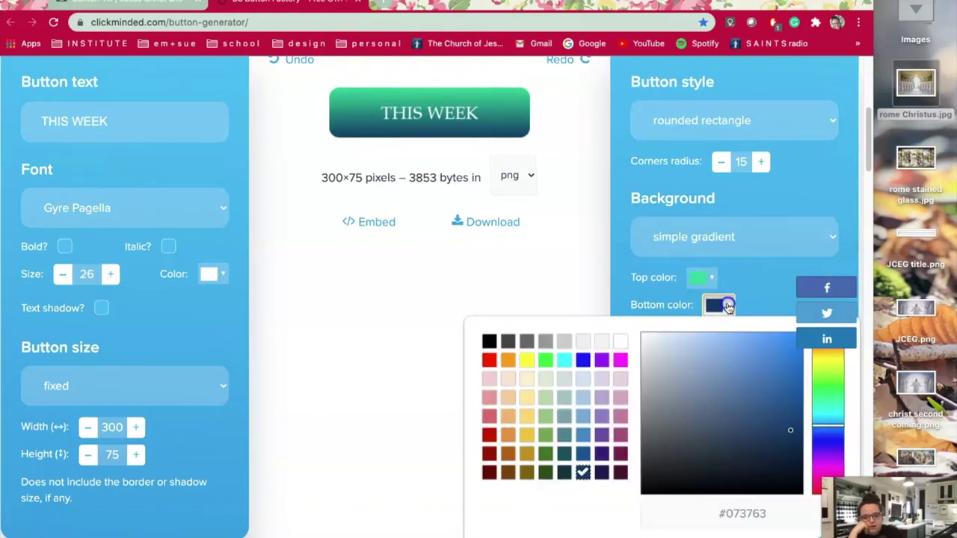
pyautogui.click(547, 398)
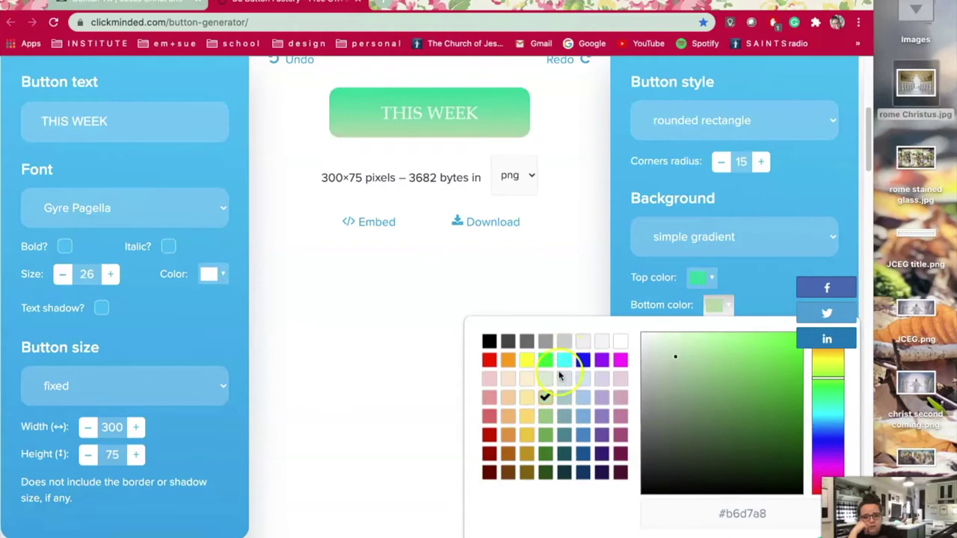
pyautogui.click(546, 417)
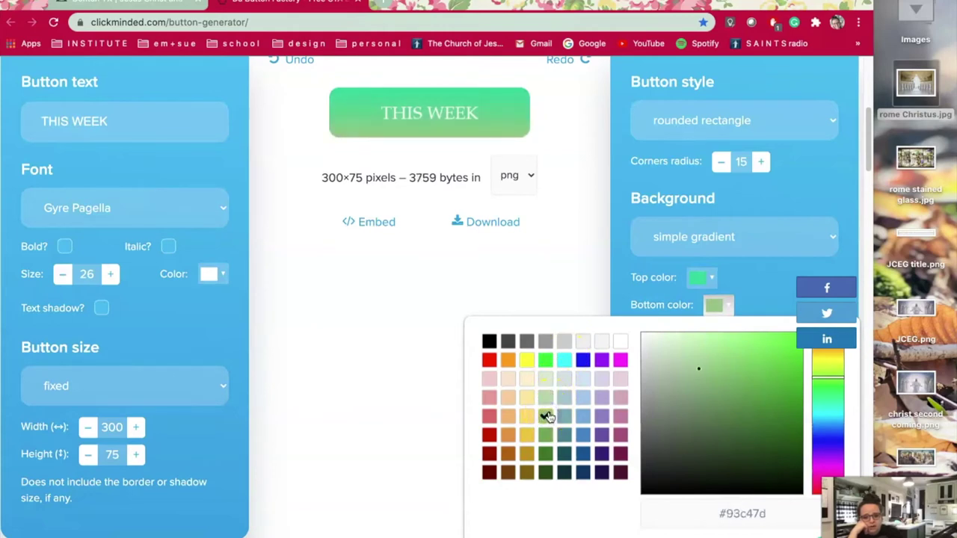
# Set the gradient's top color to #6aa84f and swap the top and bottom colors
pyautogui.click(711, 279)
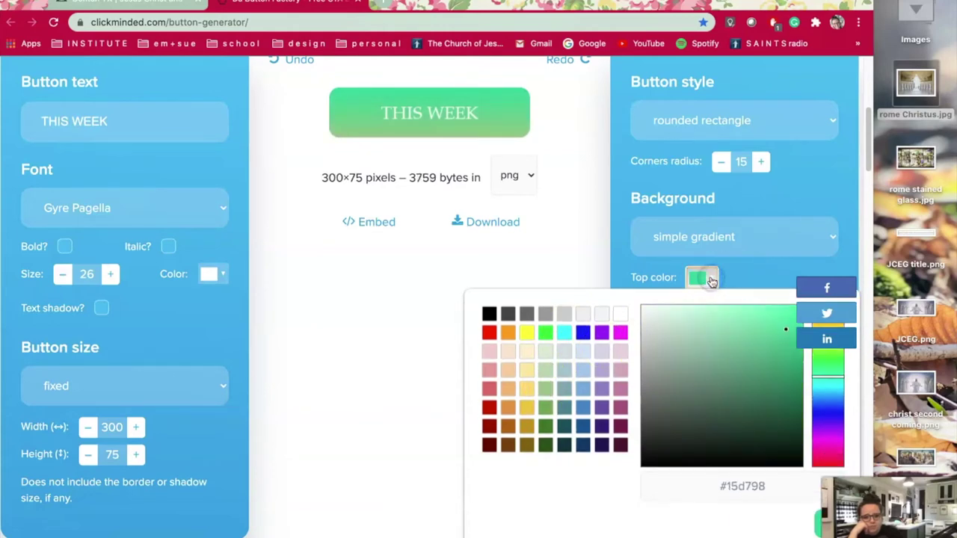
pyautogui.click(546, 425)
pyautogui.click(546, 408)
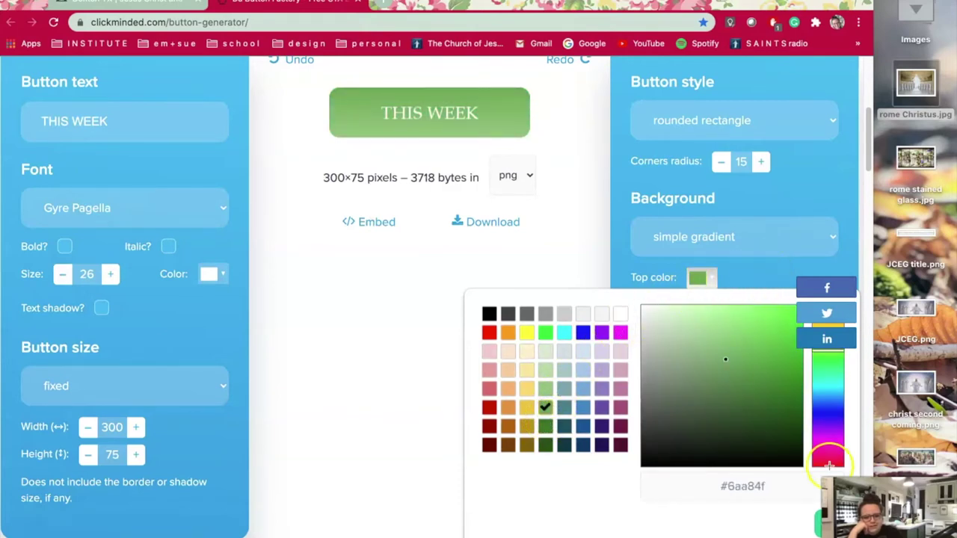
pyautogui.click(588, 292)
pyautogui.scroll(1, 561, 284)
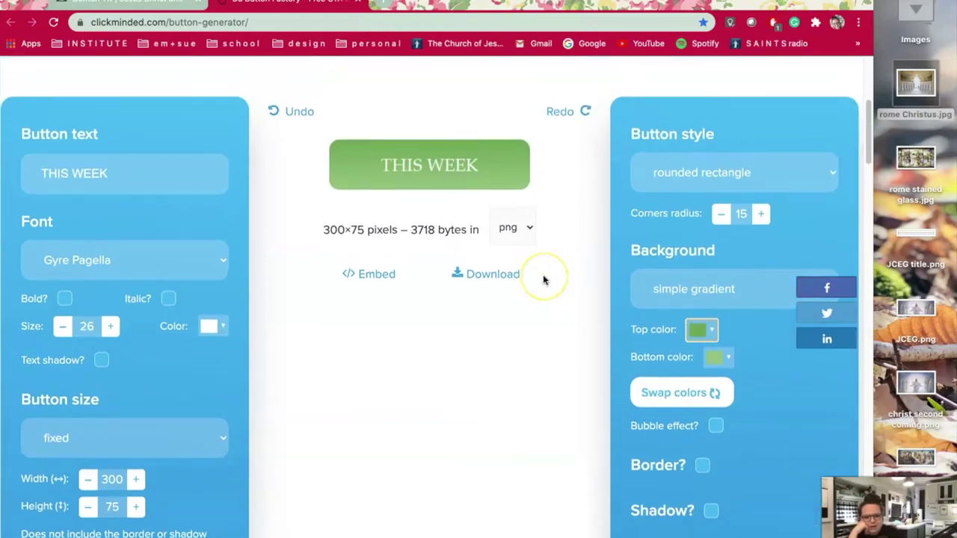
pyautogui.click(713, 395)
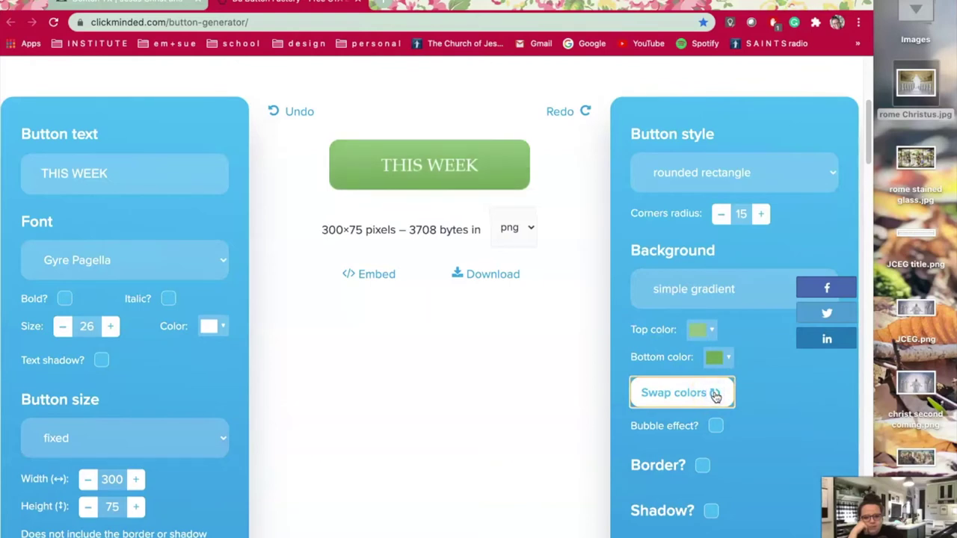
# Compare both gradient directions by repeatedly swapping the button's top and bottom colors, ending with the lighter green on top
pyautogui.click(714, 395)
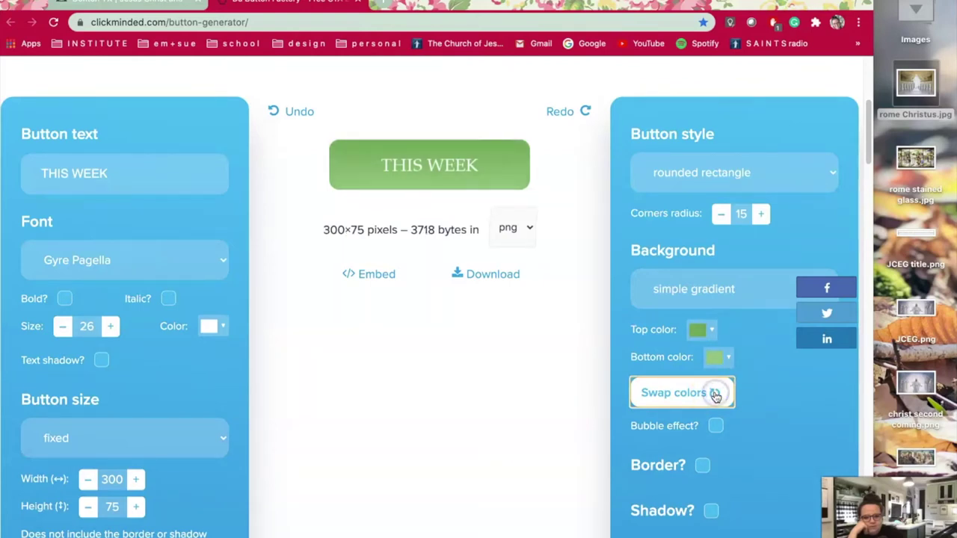
pyautogui.click(714, 394)
pyautogui.click(714, 395)
pyautogui.click(714, 394)
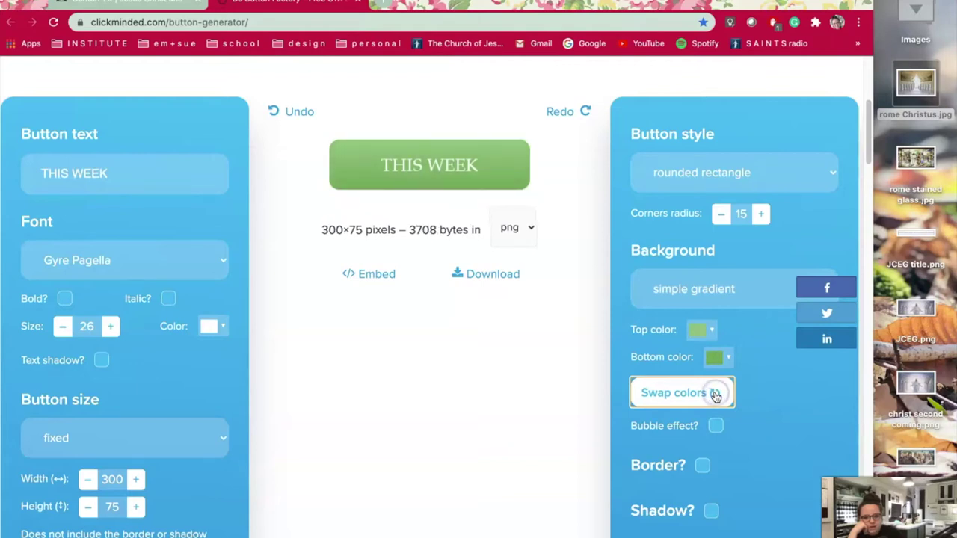
# Try the bubble effect, border and shadow options on the THIS WEEK button, turning each off again
pyautogui.scroll(-1, 780, 429)
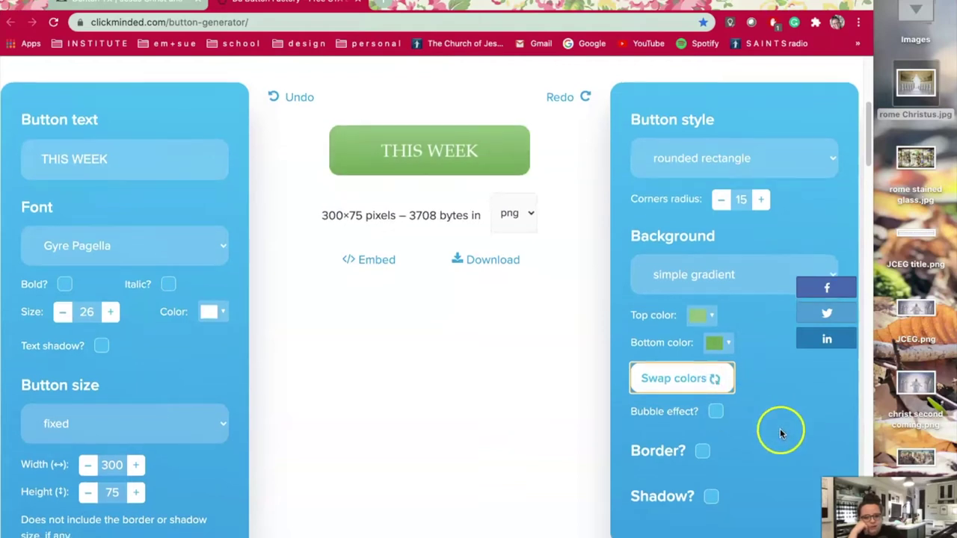
pyautogui.click(716, 411)
pyautogui.click(716, 412)
pyautogui.click(704, 451)
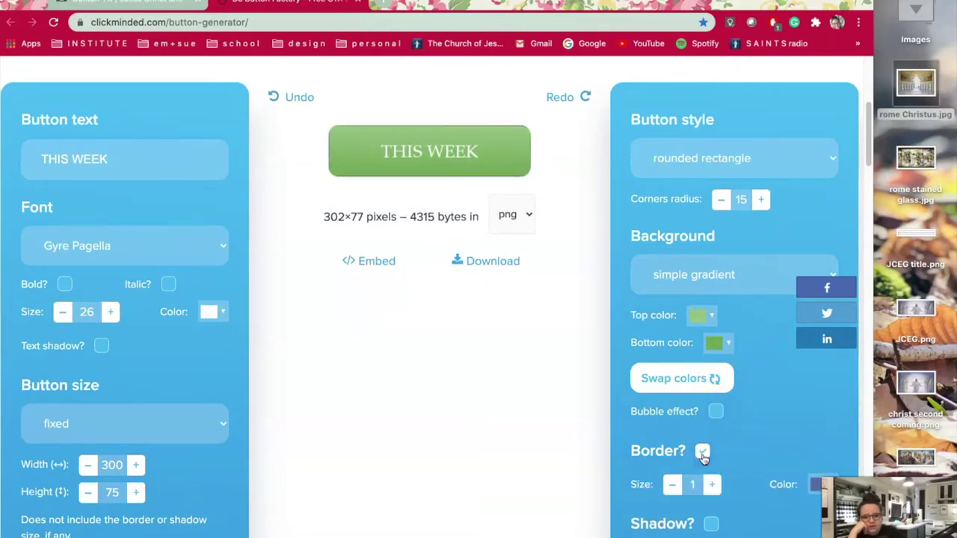
pyautogui.click(703, 451)
pyautogui.click(710, 497)
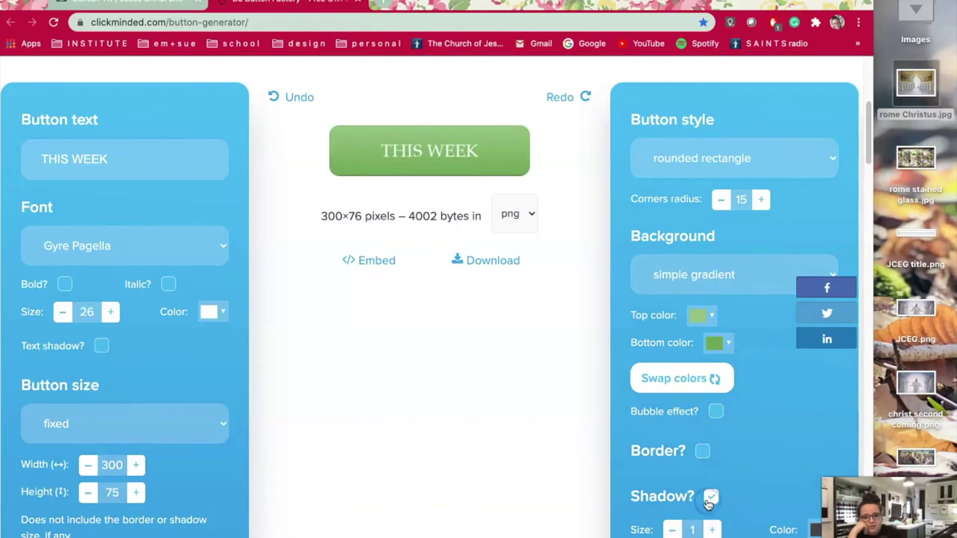
pyautogui.click(711, 500)
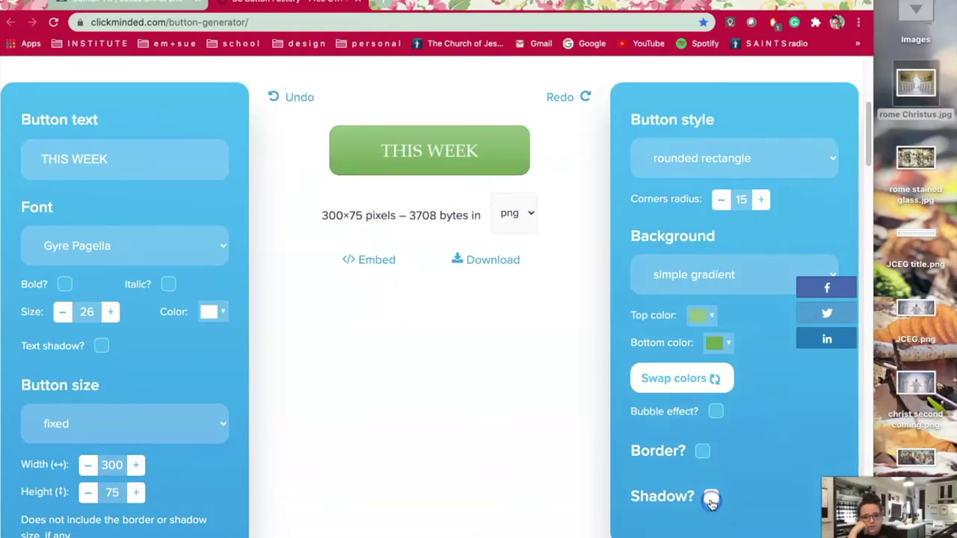
# Download the THIS WEEK button as a PNG and move the downloaded file onto the desktop
pyautogui.scroll(1, 590, 337)
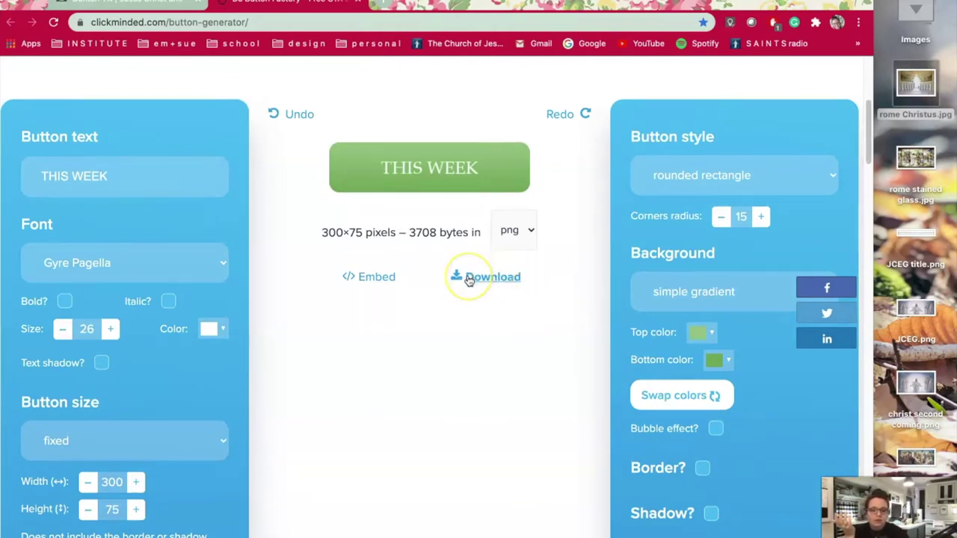
pyautogui.click(921, 11)
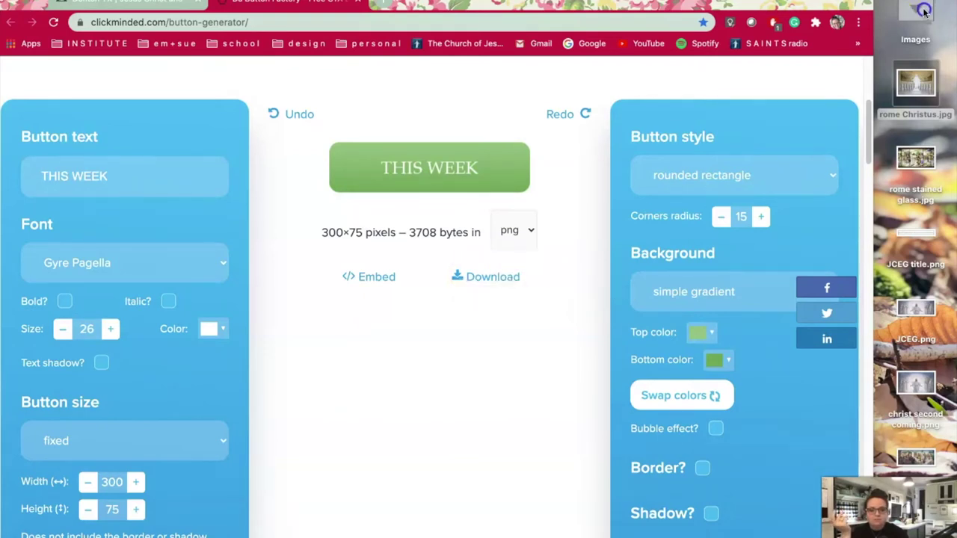
pyautogui.click(458, 276)
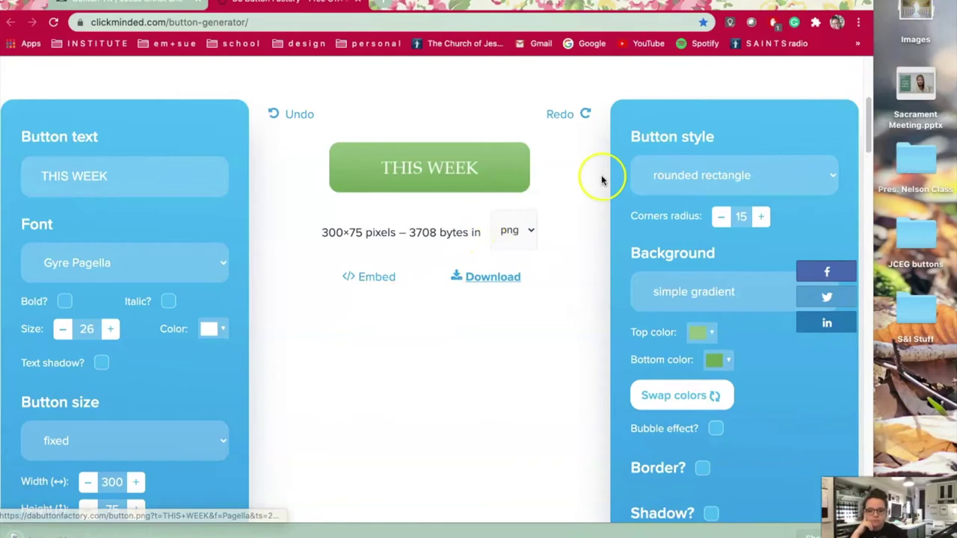
pyautogui.moveTo(747, 4); pyautogui.dragTo(805, 4)
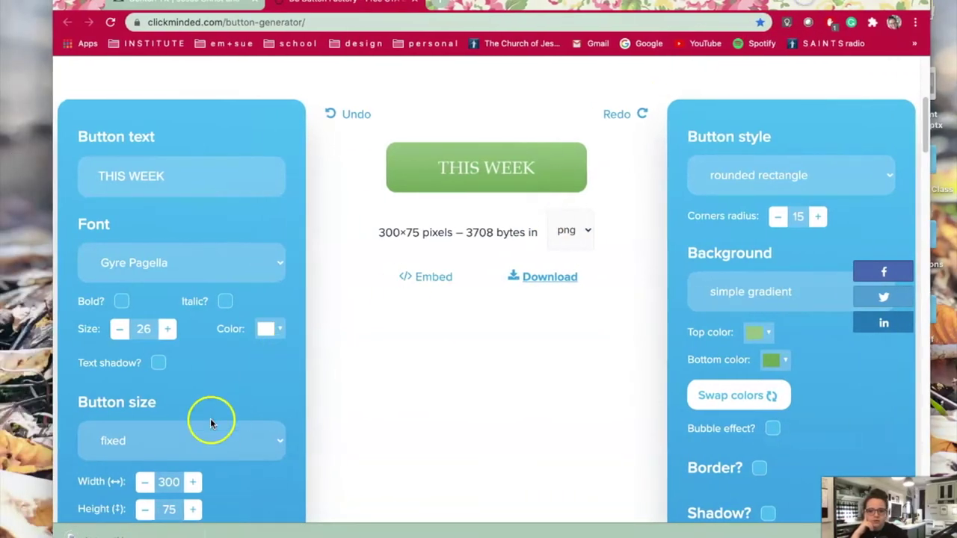
pyautogui.moveTo(141, 531); pyautogui.dragTo(882, 370)
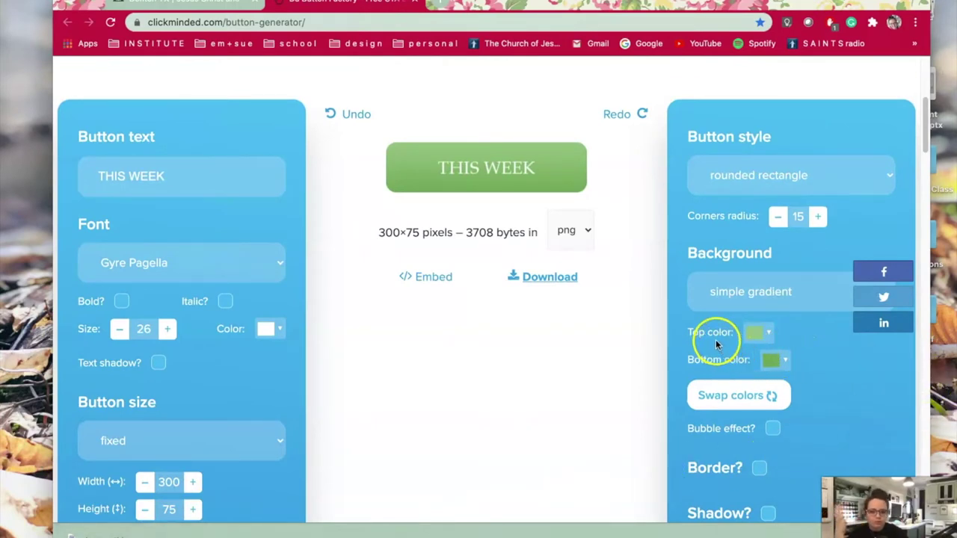
pyautogui.moveTo(783, 2); pyautogui.dragTo(739, 2)
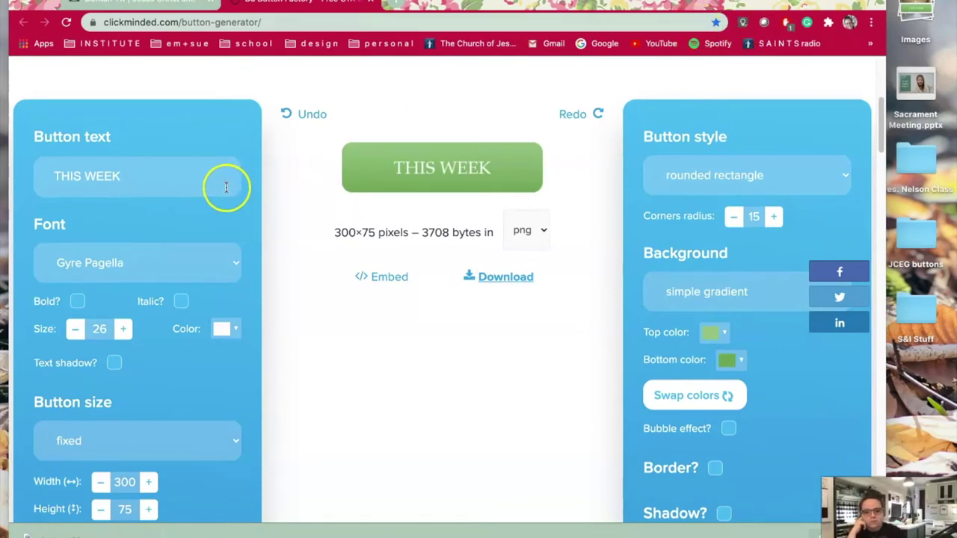
# Change the button text to ZOOM, keeping the same green gradient style
pyautogui.moveTo(143, 175); pyautogui.dragTo(28, 176)
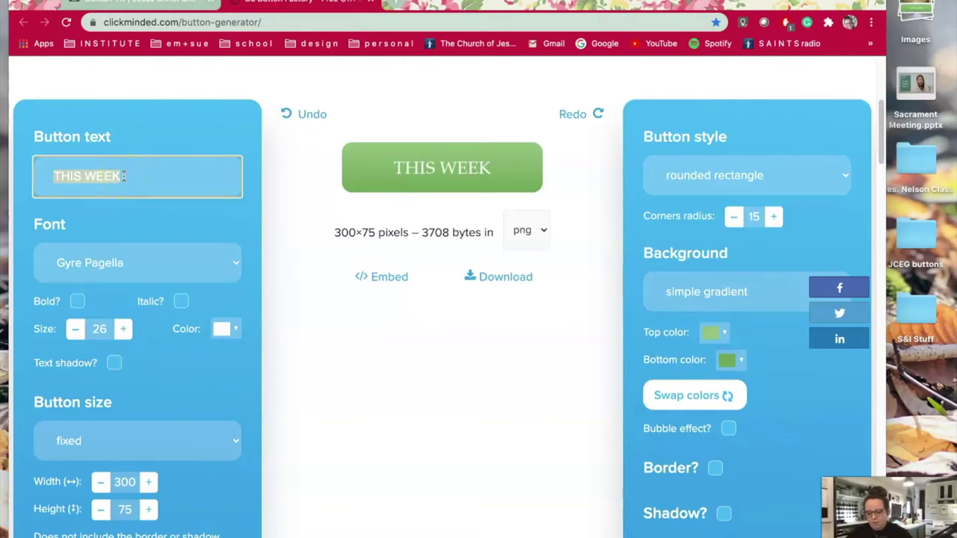
pyautogui.write('ZOOM')
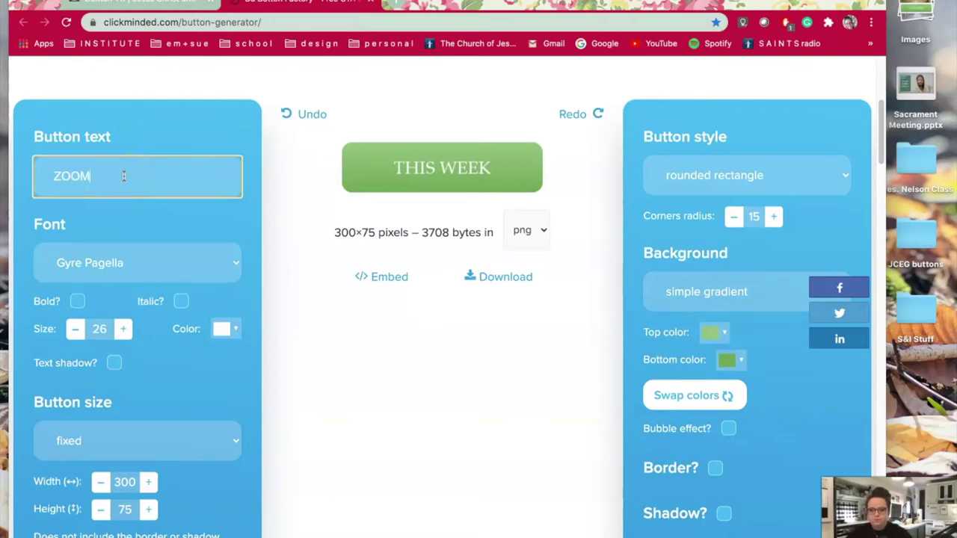
pyautogui.click(421, 337)
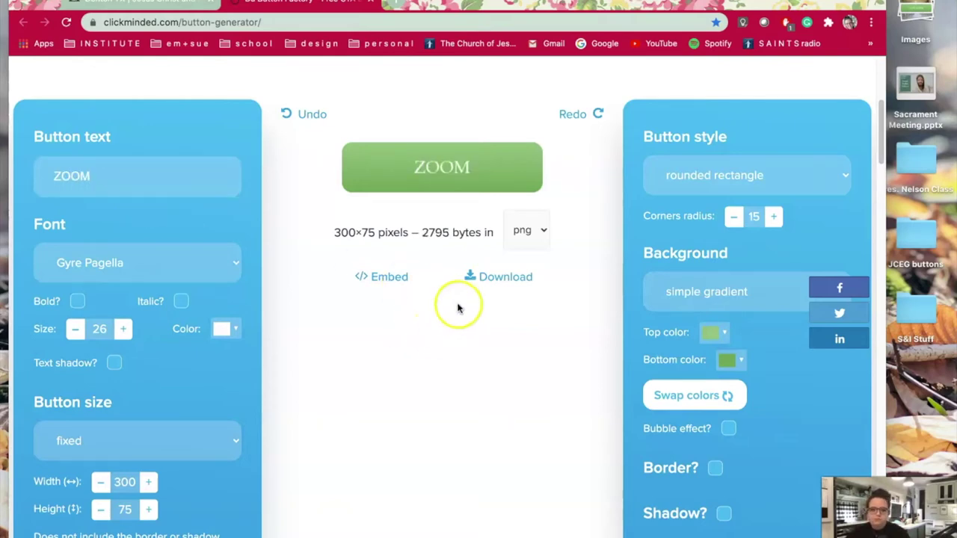
# Download the ZOOM button as a PNG and place the downloaded file on the desktop
pyautogui.click(474, 277)
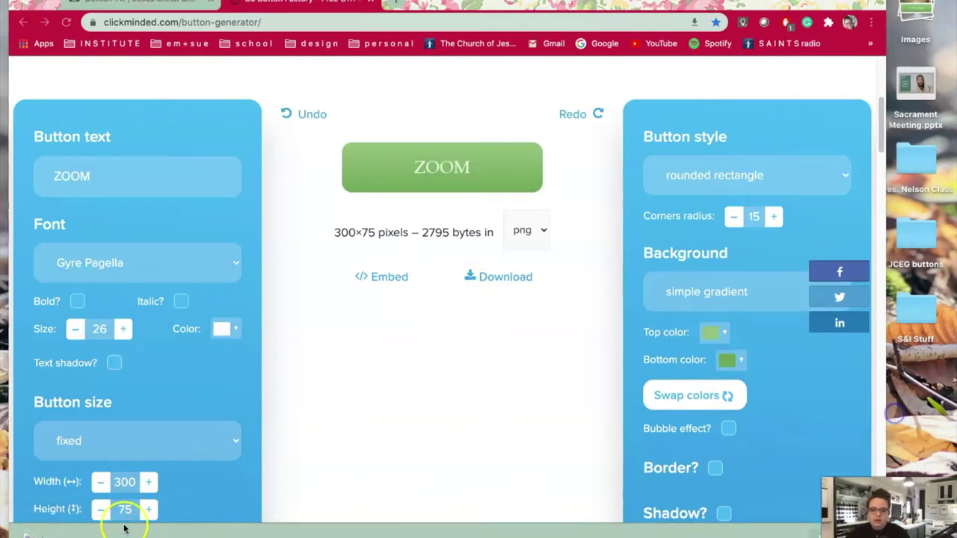
pyautogui.moveTo(686, 4); pyautogui.dragTo(730, 4)
pyautogui.moveTo(127, 532); pyautogui.dragTo(936, 383)
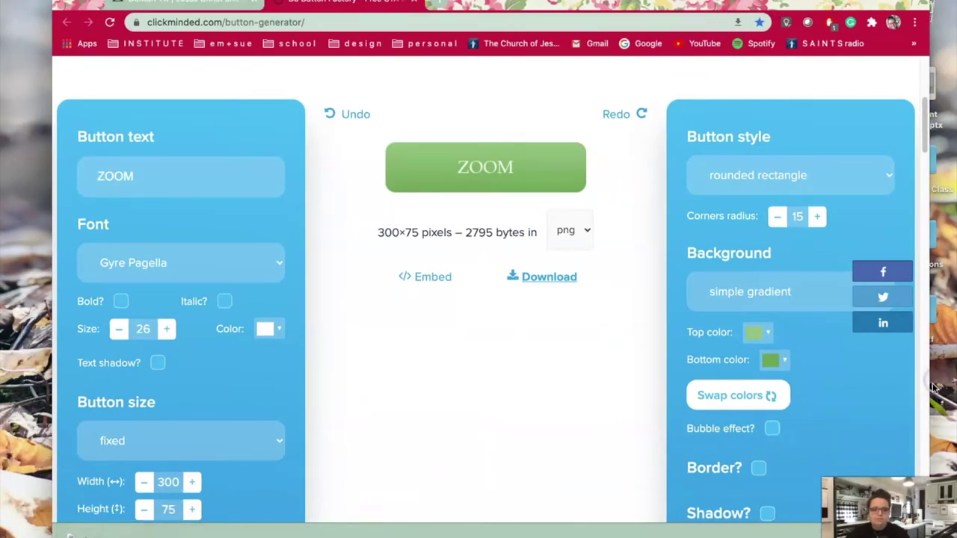
pyautogui.moveTo(806, 4); pyautogui.dragTo(758, 4)
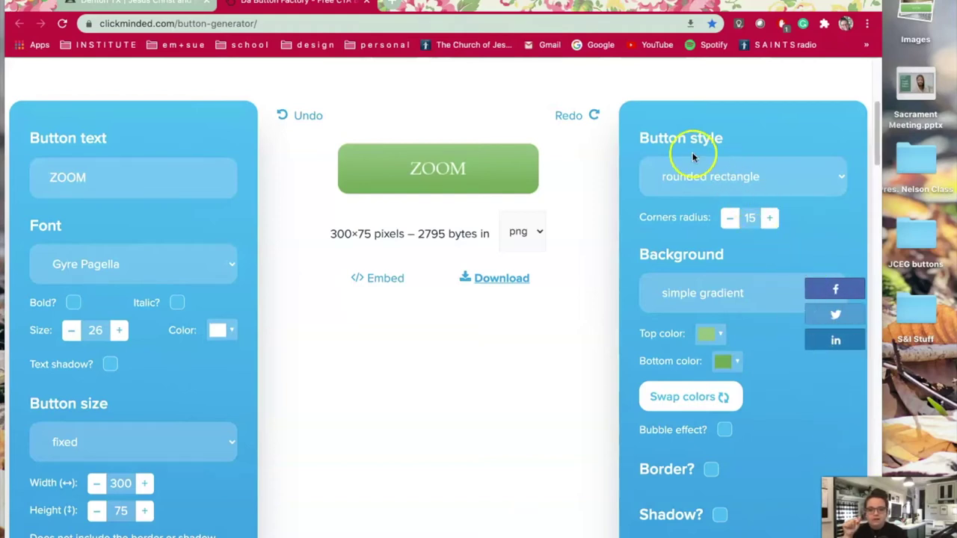
pyautogui.moveTo(688, 6); pyautogui.dragTo(711, 3)
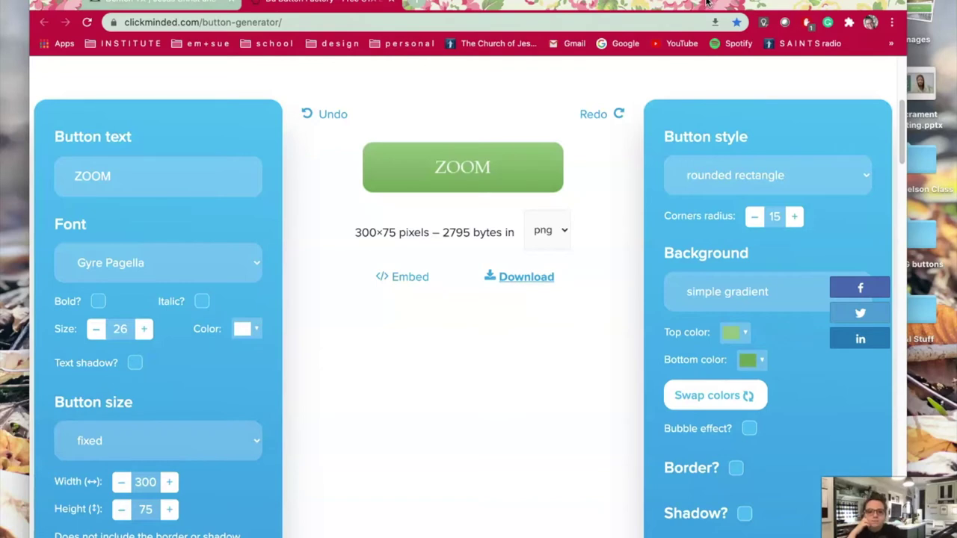
pyautogui.moveTo(704, 4); pyautogui.dragTo(680, 4)
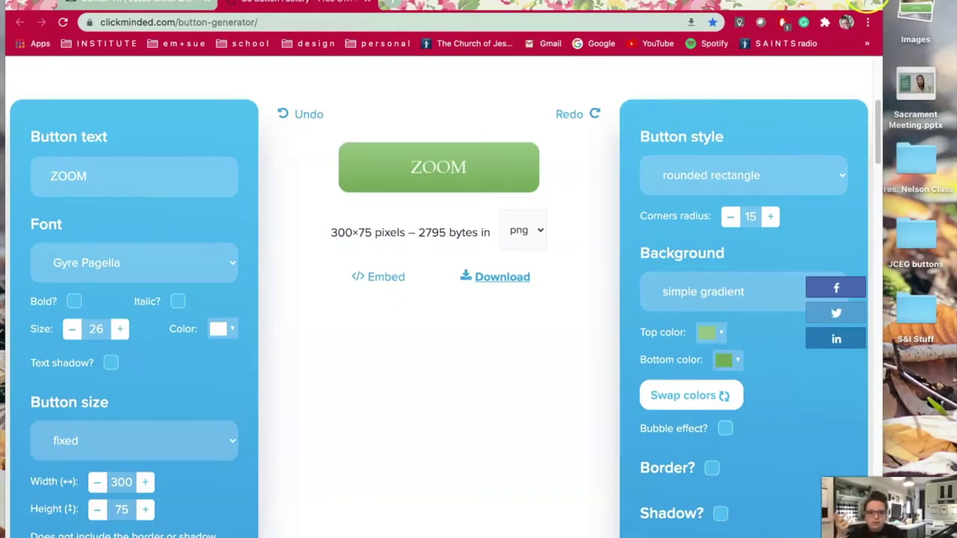
pyautogui.moveTo(880, 0); pyautogui.dragTo(876, 15)
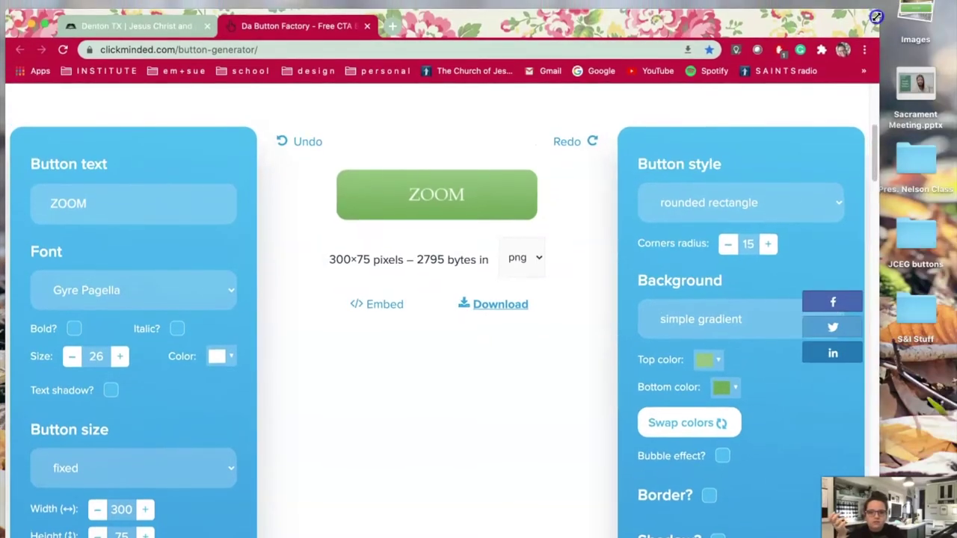
pyautogui.moveTo(818, 19); pyautogui.dragTo(825, 4)
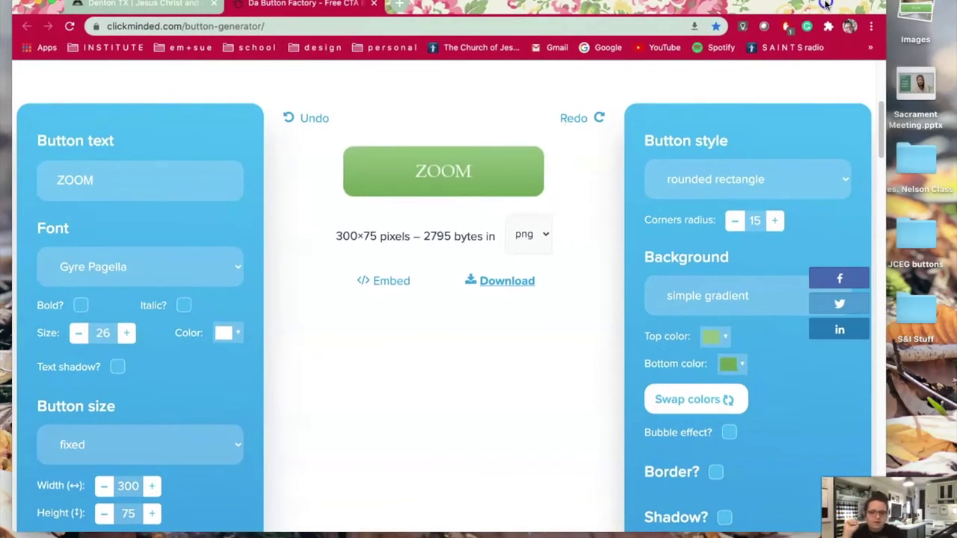
pyautogui.moveTo(825, 4); pyautogui.dragTo(816, 6)
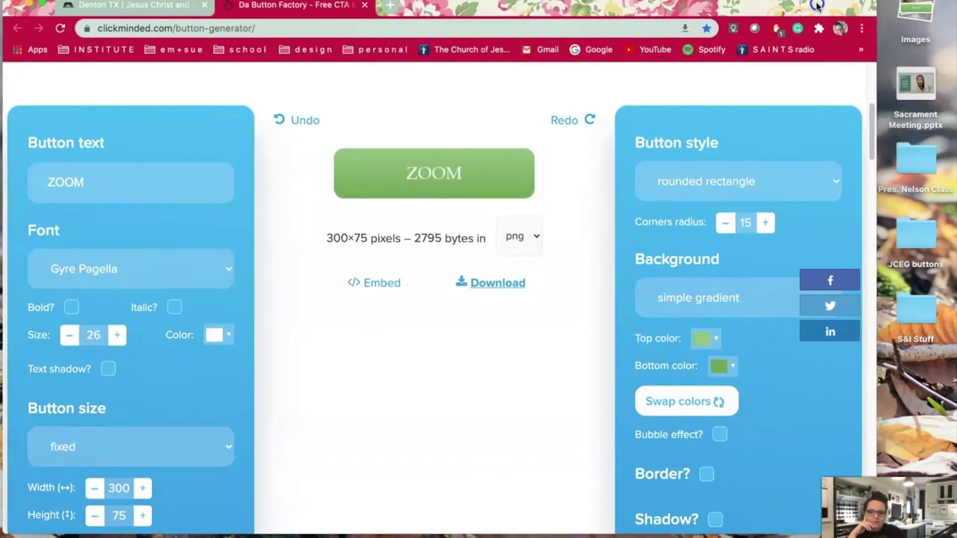
pyautogui.click(782, 4)
pyautogui.moveTo(782, 4); pyautogui.dragTo(779, 2)
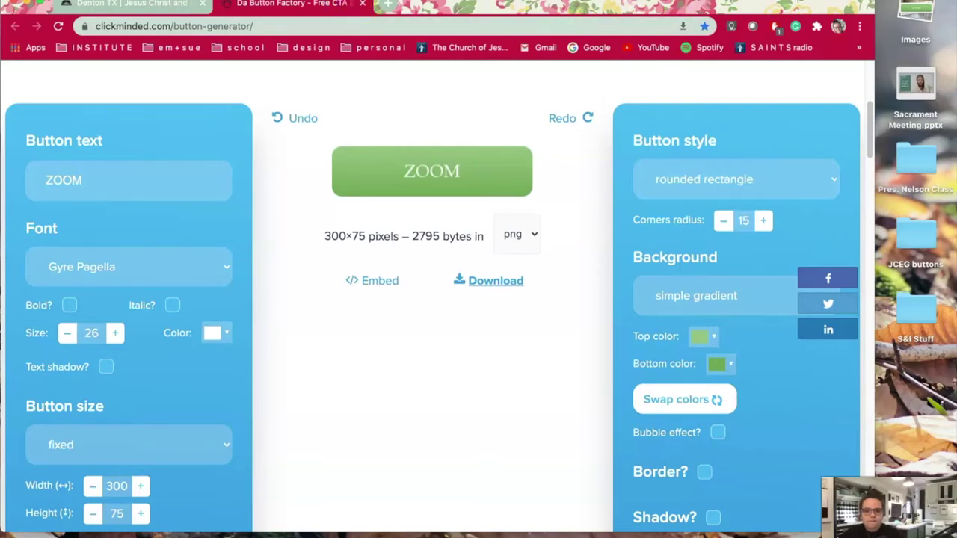
pyautogui.moveTo(587, 6)
pyautogui.mouseDown()
pyautogui.moveTo(596, 10)
pyautogui.moveTo(586, 42)
pyautogui.moveTo(599, 145)
pyautogui.moveTo(574, 3)
pyautogui.mouseUp()
# Switch back to the Institute-JCEG course in Canvas and open the full list of its pages
pyautogui.click(376, 127)
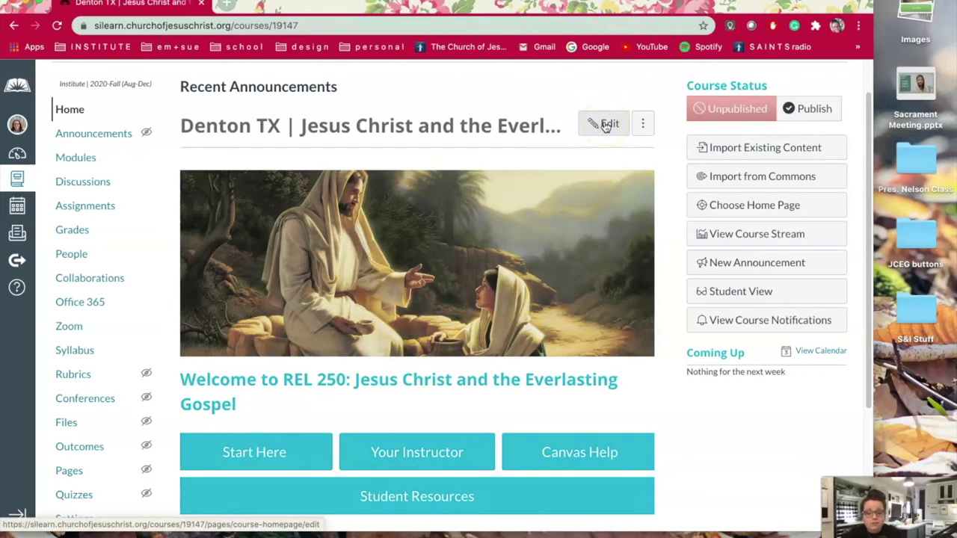
pyautogui.click(604, 122)
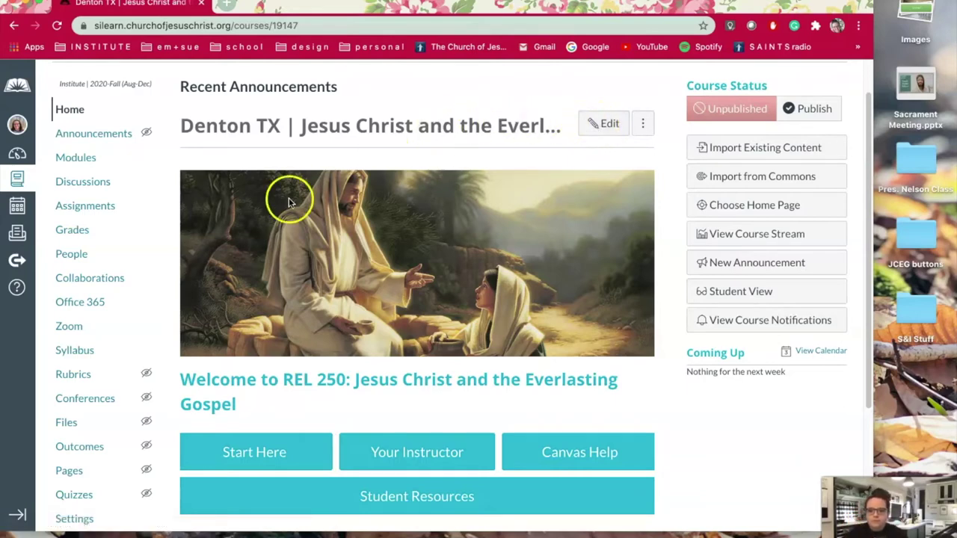
pyautogui.scroll(-2, 105, 280)
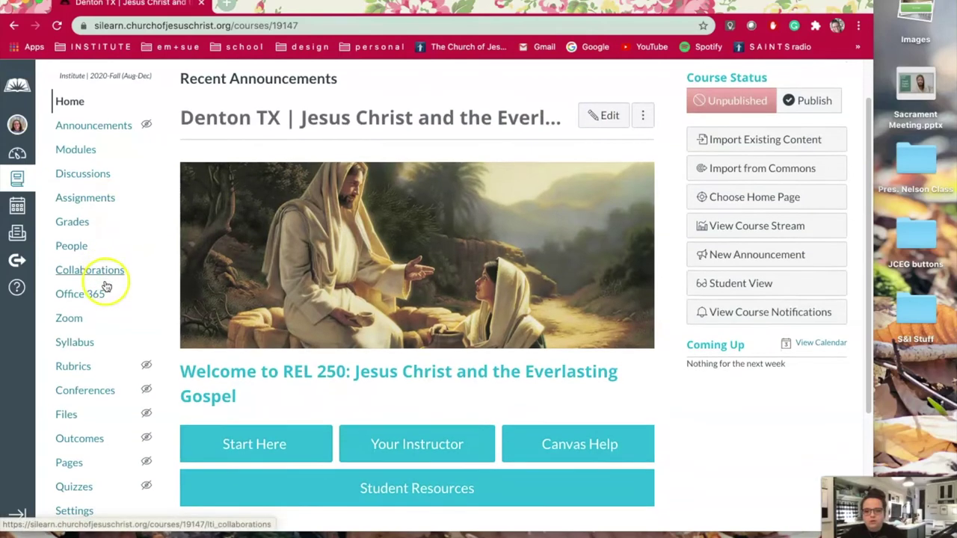
pyautogui.scroll(-1, 106, 284)
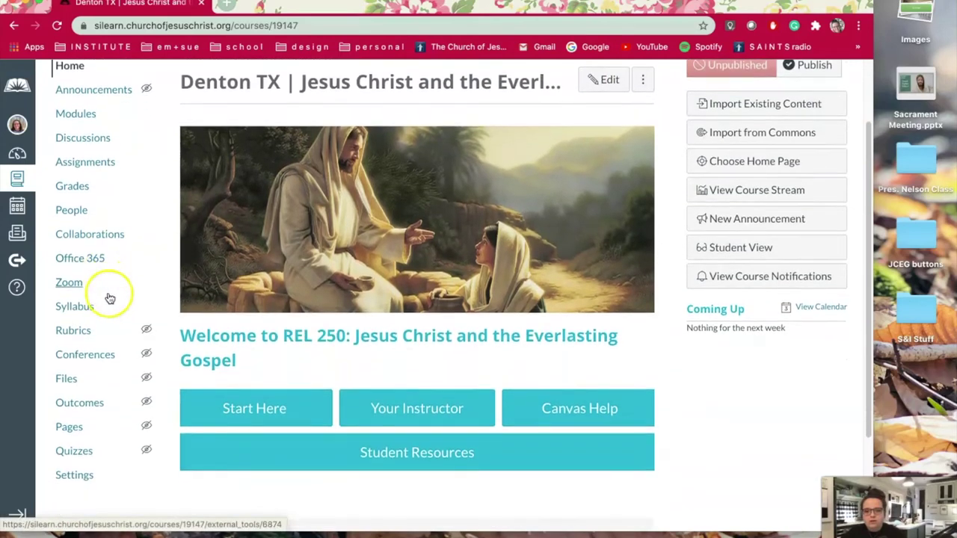
pyautogui.click(71, 414)
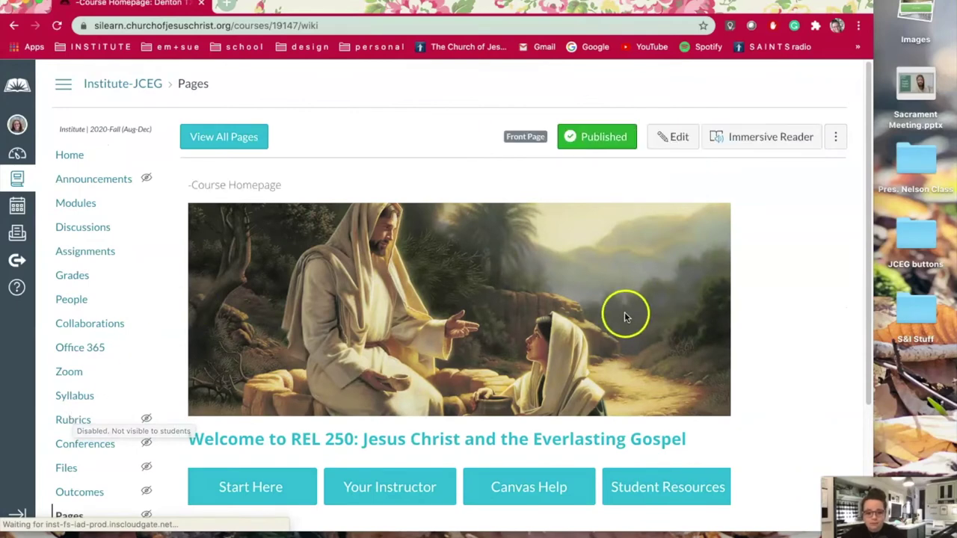
pyautogui.click(233, 148)
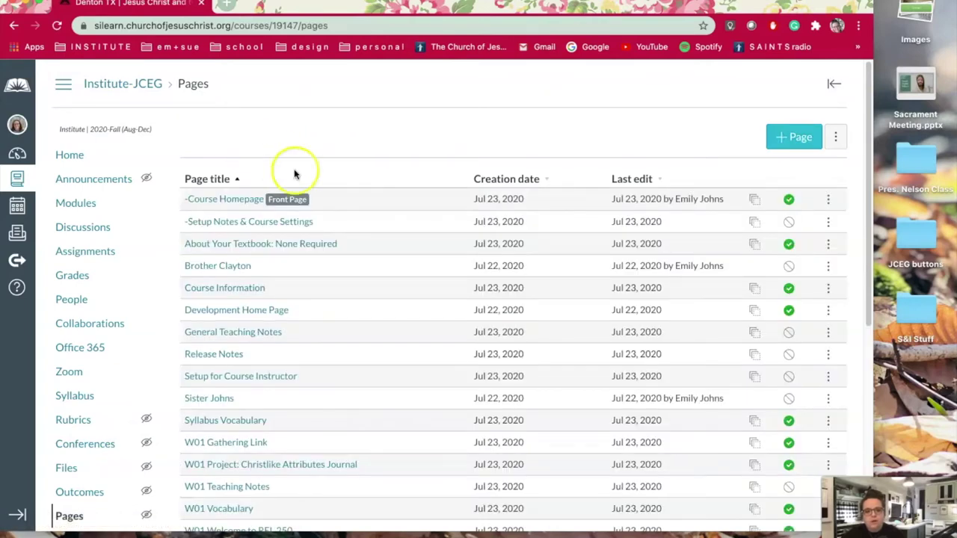
# Create a new course page titled "Home Page - Jesus Christ and the Everlasting Gospel"
pyautogui.scroll(-3, 413, 255)
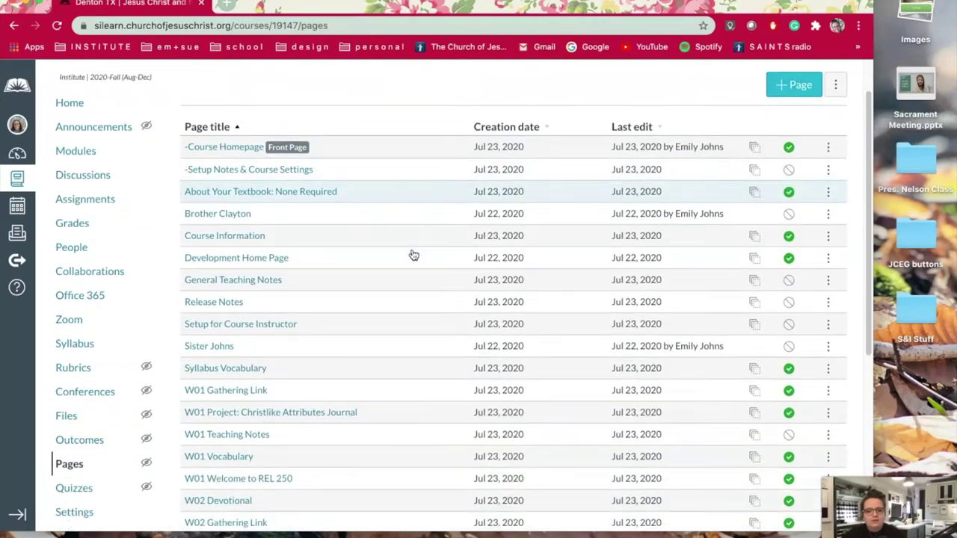
pyautogui.scroll(-5, 412, 255)
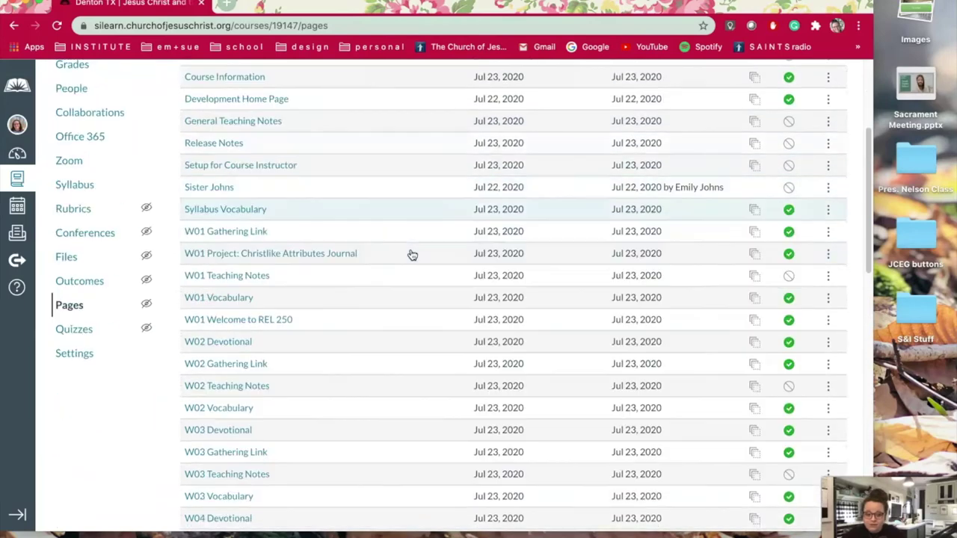
pyautogui.scroll(3, 412, 255)
pyautogui.scroll(7, 412, 255)
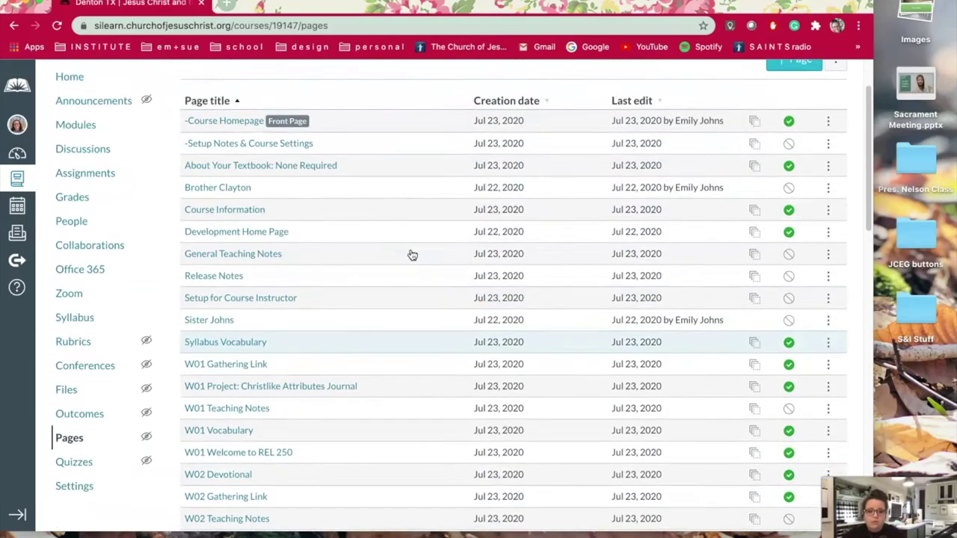
pyautogui.click(788, 139)
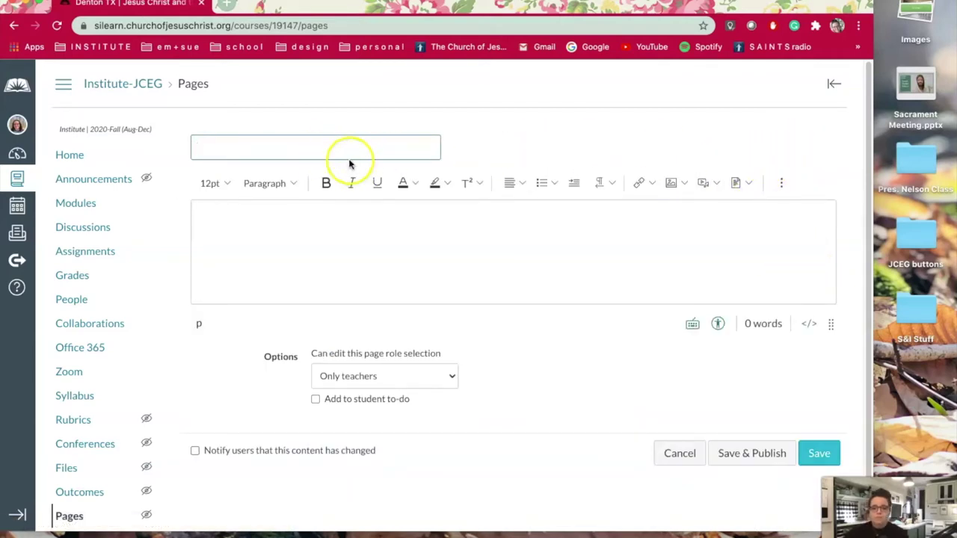
pyautogui.click(265, 149)
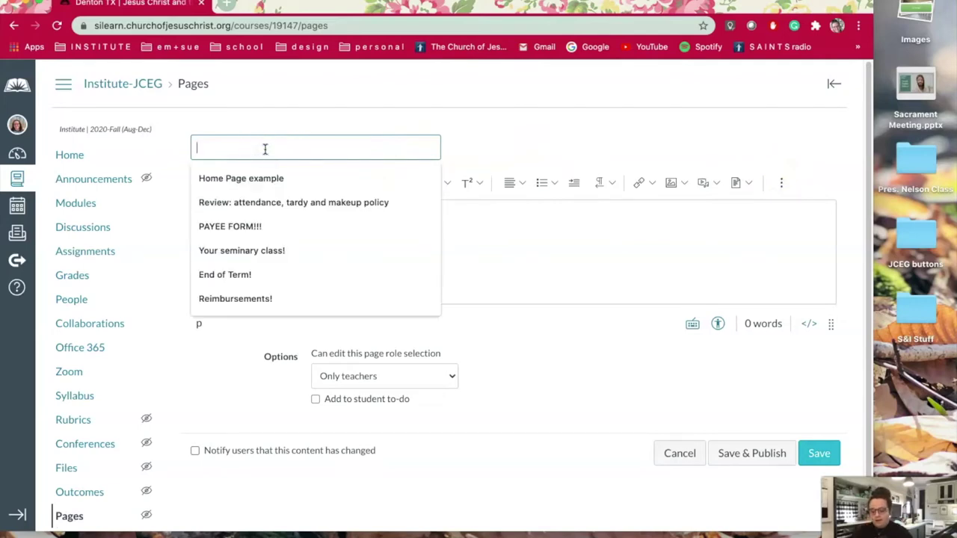
pyautogui.write('HI')
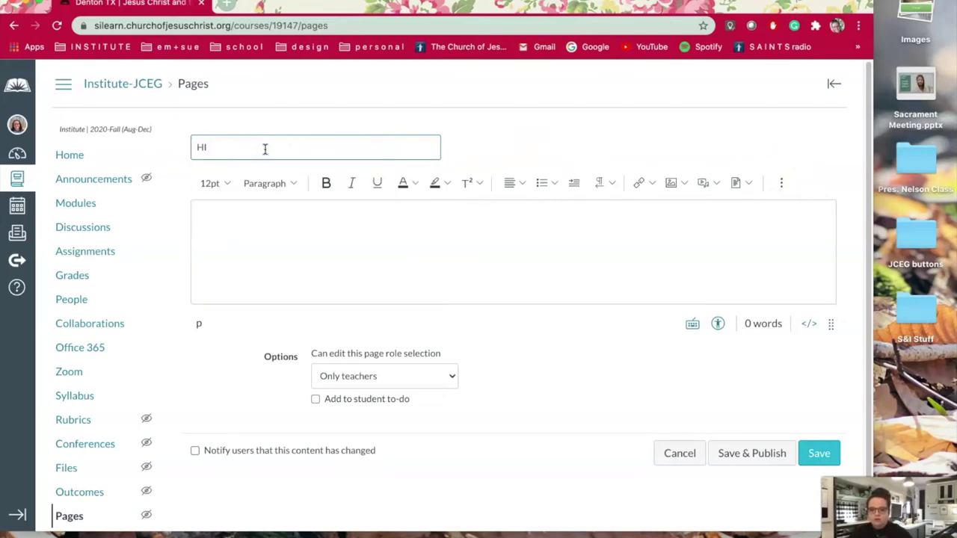
pyautogui.press('BackSpace')
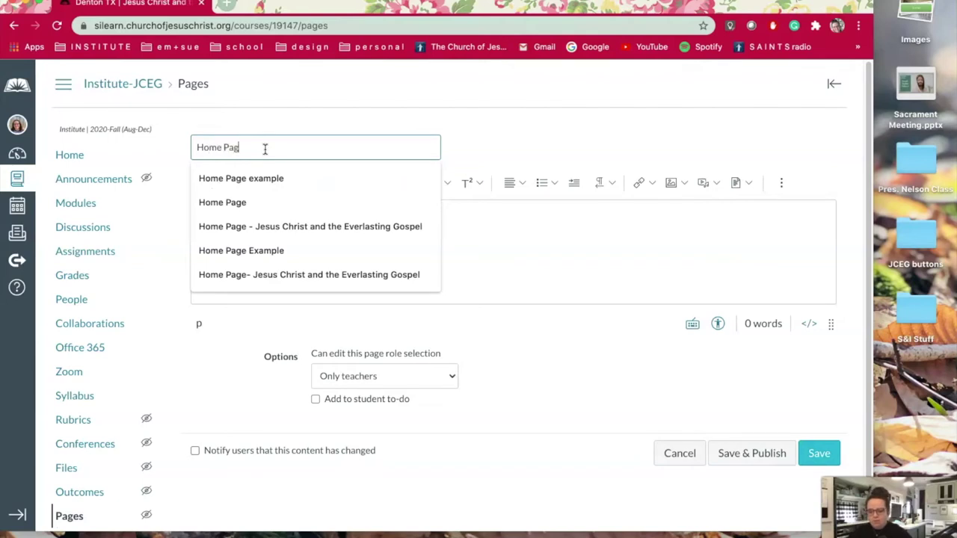
pyautogui.write('ome Page - Jesus Christ and the Everlasting Gospel')
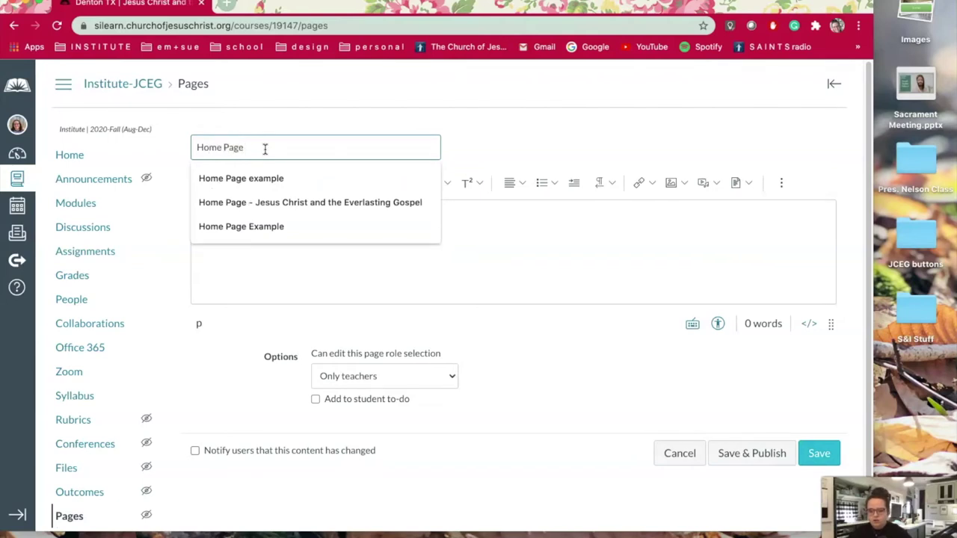
pyautogui.click(286, 202)
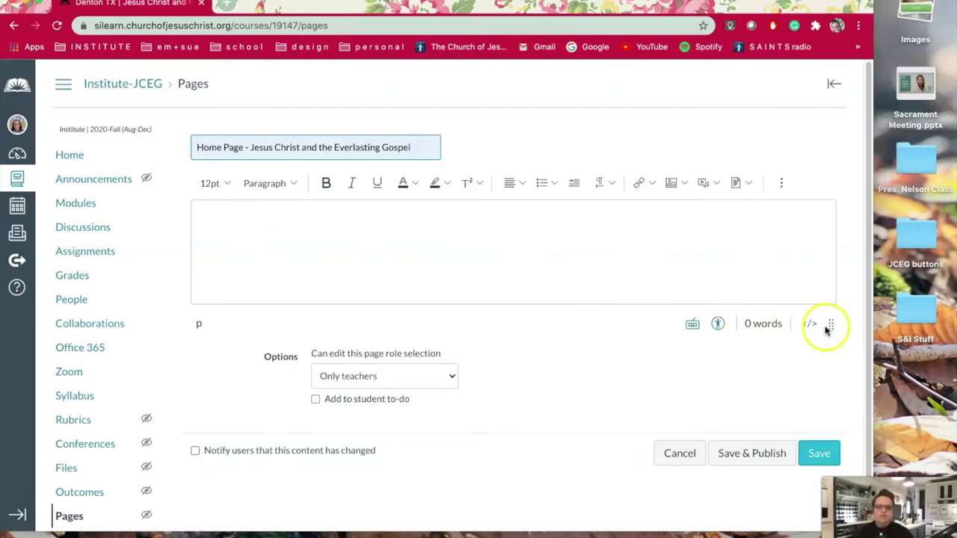
# Enlarge the new page's content editing area vertically to make room for the home page layout
pyautogui.moveTo(830, 323); pyautogui.dragTo(828, 482)
pyautogui.scroll(-3, 828, 482)
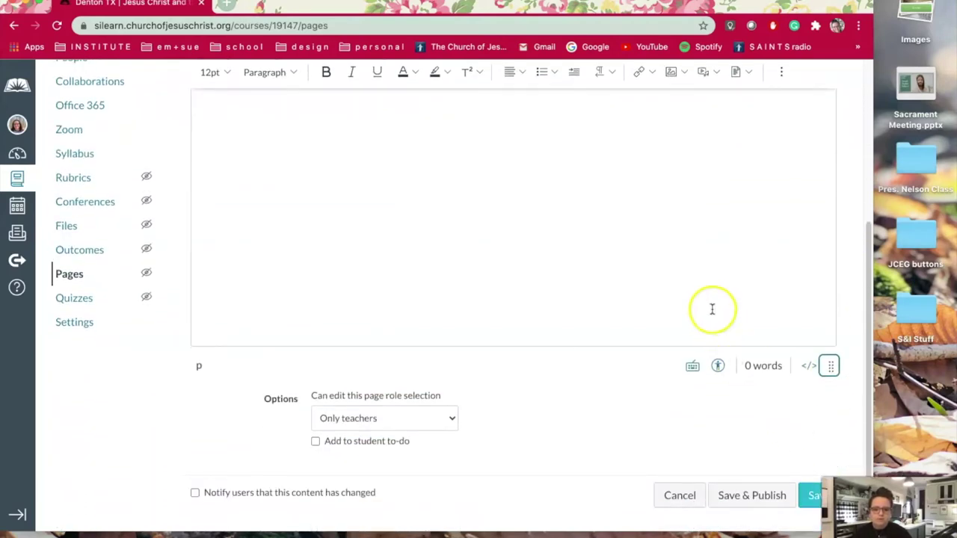
pyautogui.scroll(3, 705, 306)
pyautogui.scroll(3, 702, 300)
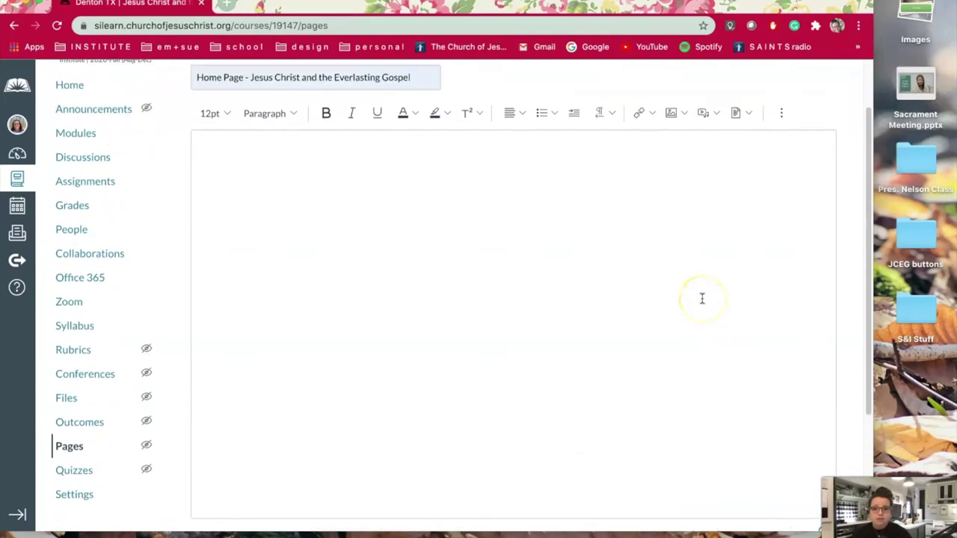
pyautogui.scroll(2, 700, 291)
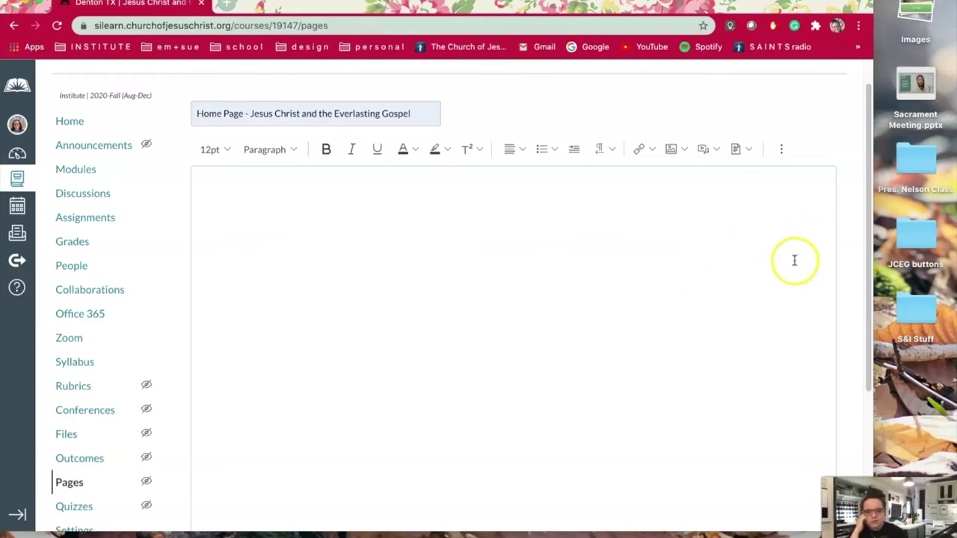
# Upload JCEG.png from the desktop image stack and insert it as the banner in the page body
pyautogui.click(231, 195)
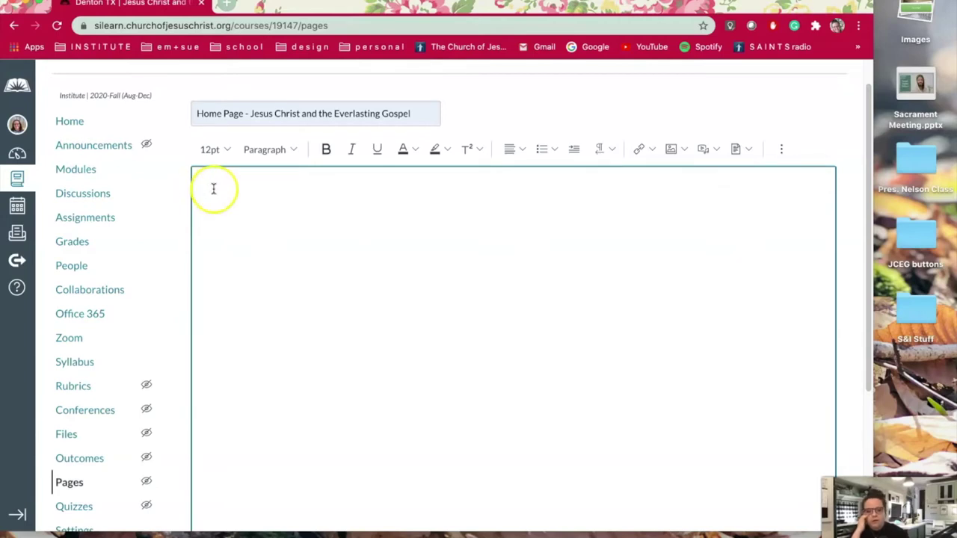
pyautogui.click(685, 150)
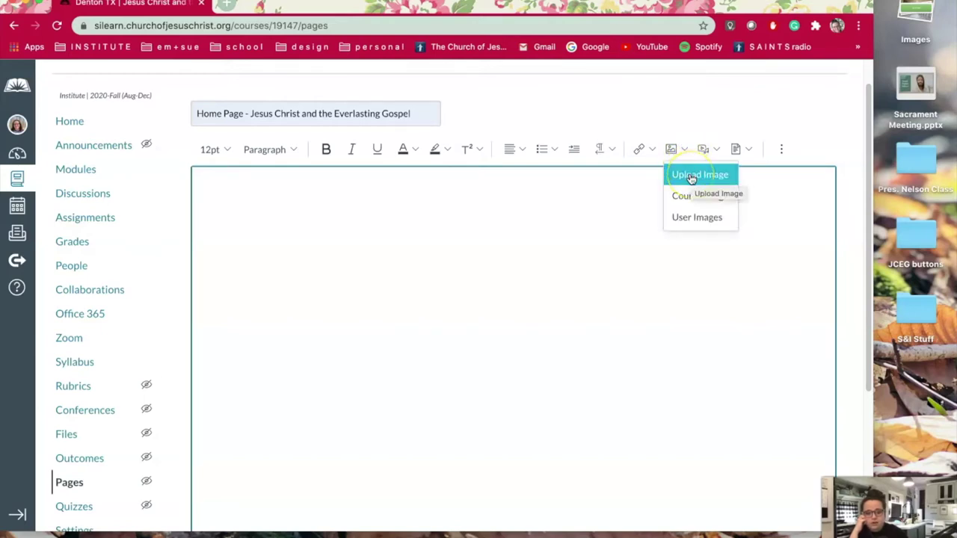
pyautogui.click(691, 176)
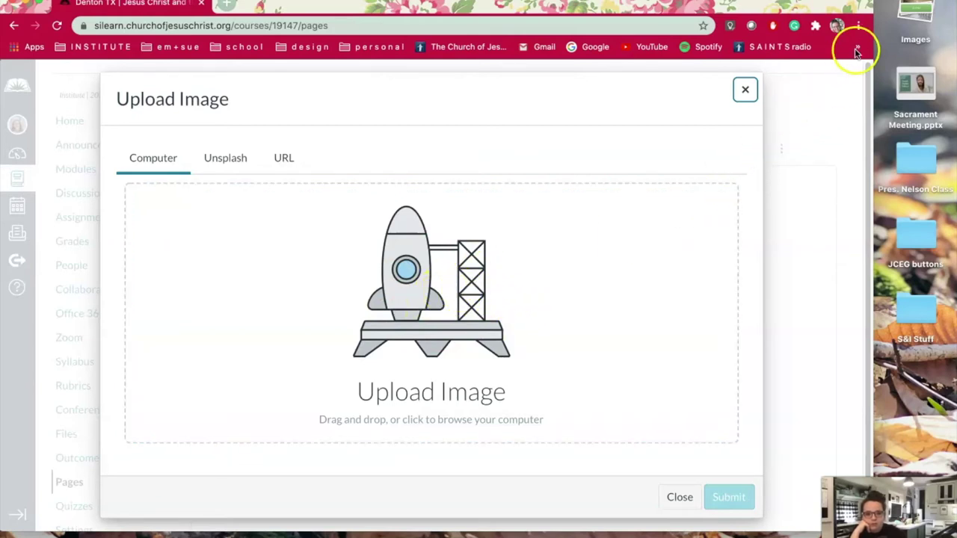
pyautogui.click(913, 9)
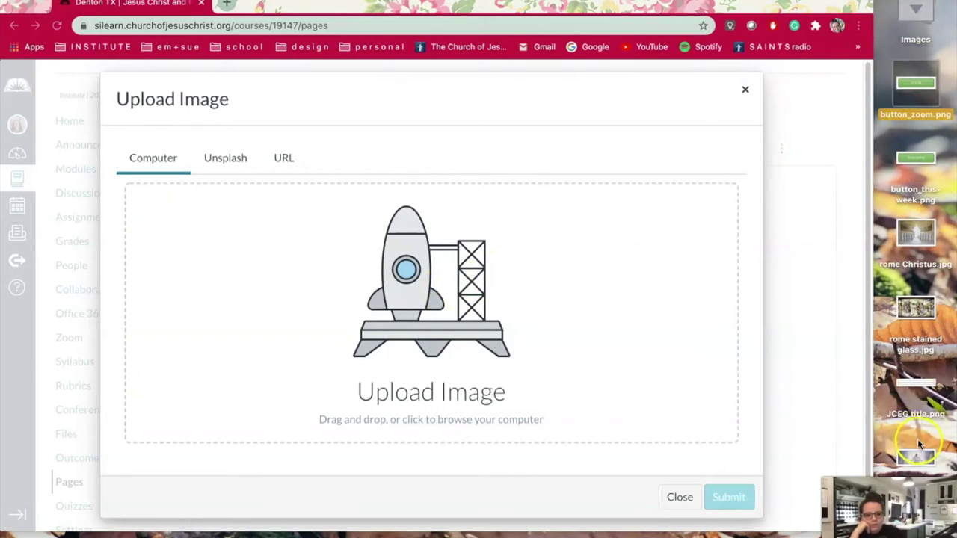
pyautogui.moveTo(920, 461); pyautogui.dragTo(392, 308)
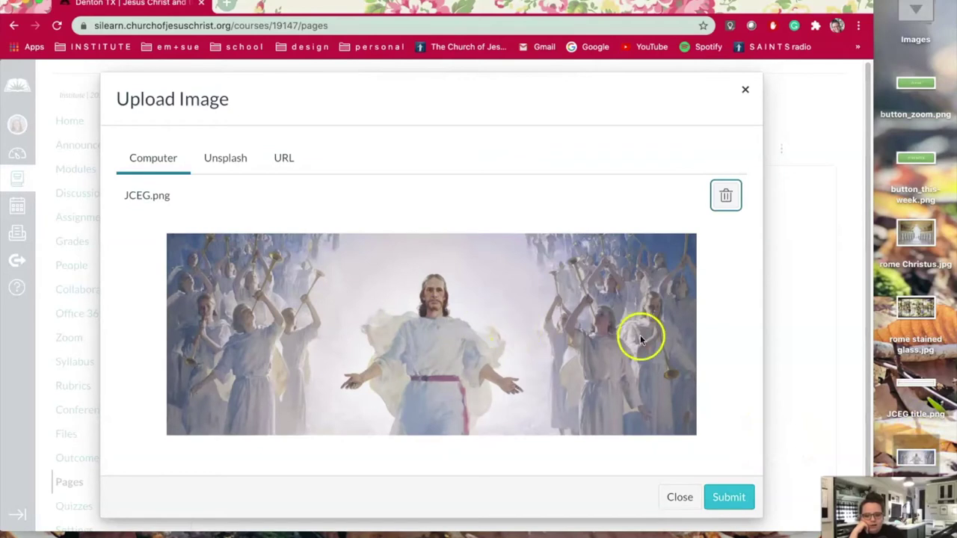
pyautogui.click(733, 497)
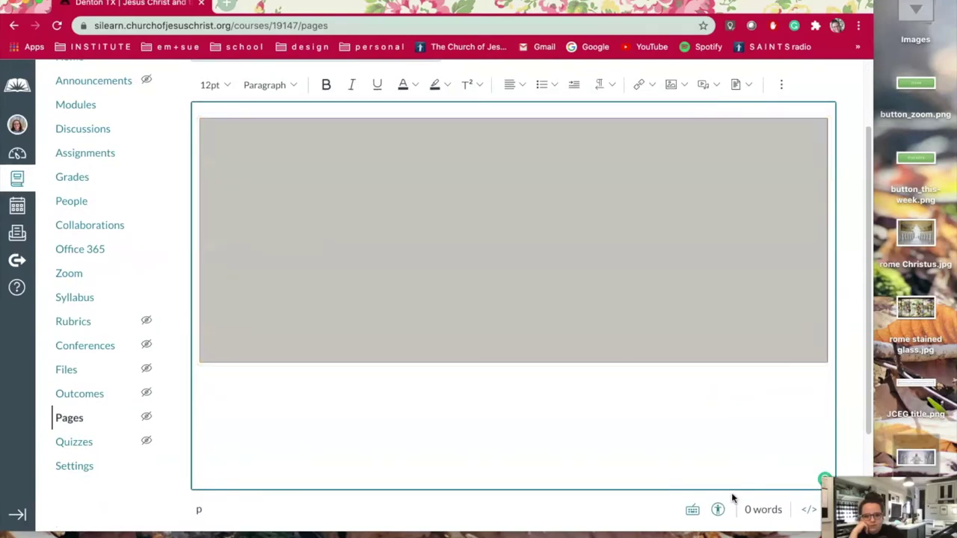
pyautogui.click(723, 476)
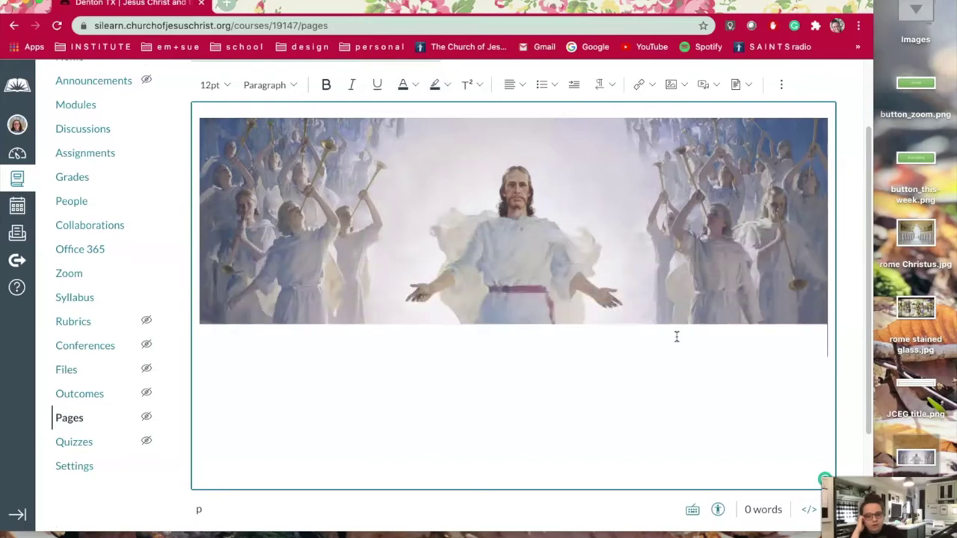
pyautogui.click(675, 333)
pyautogui.click(726, 371)
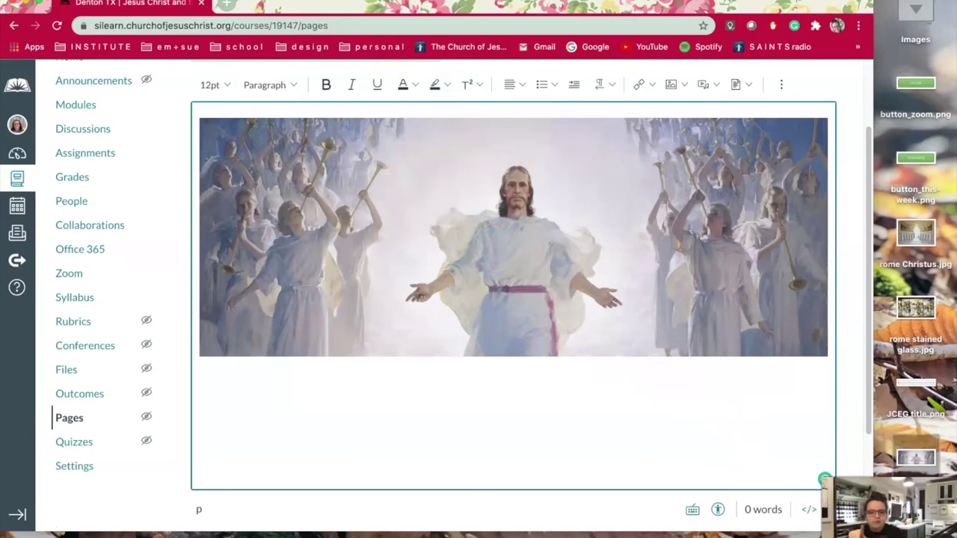
# Center the banner image on the page and save the page without publishing it
pyautogui.scroll(-4, 840, 453)
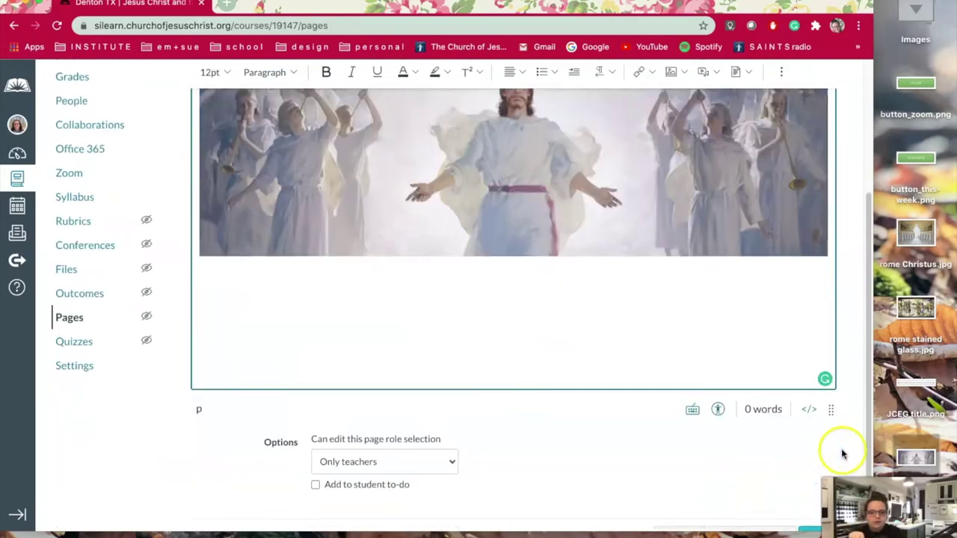
pyautogui.scroll(7, 566, 400)
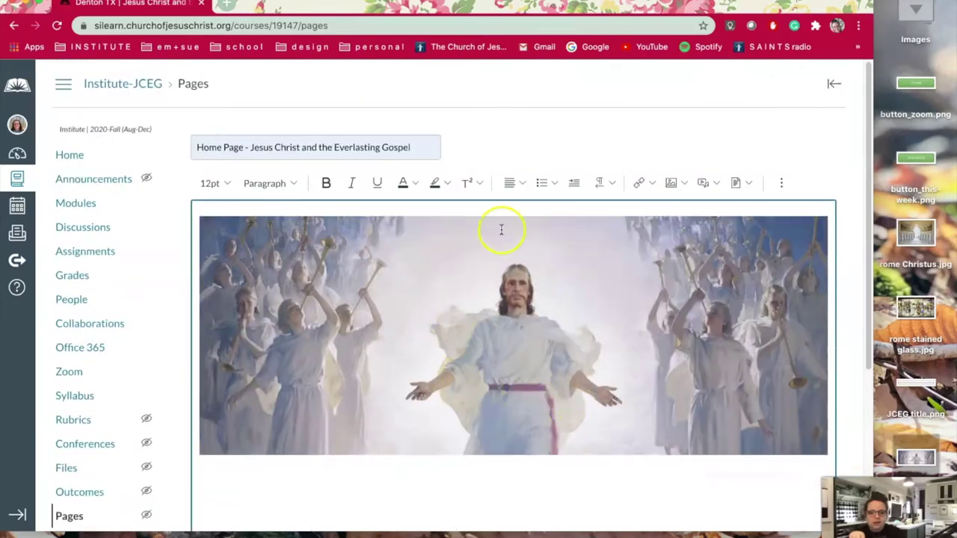
pyautogui.click(513, 261)
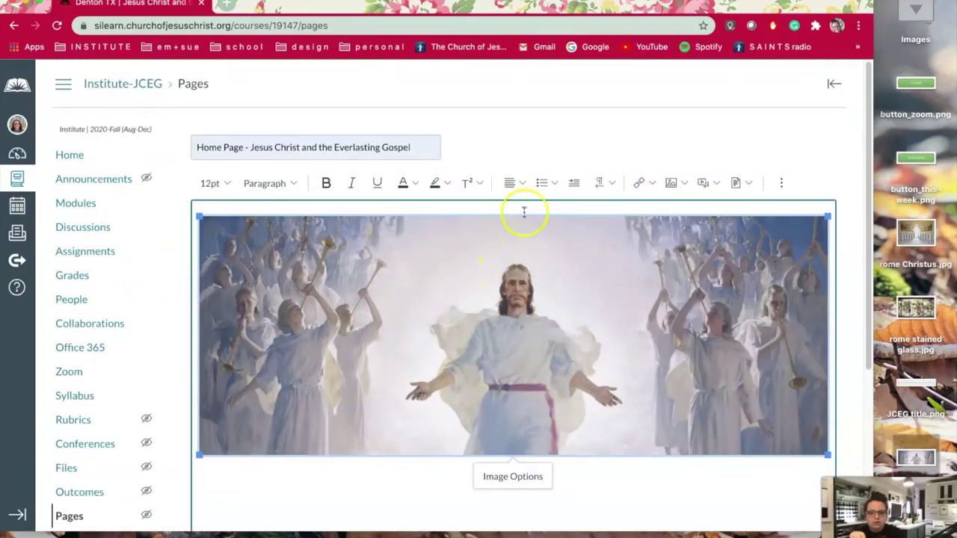
pyautogui.click(522, 184)
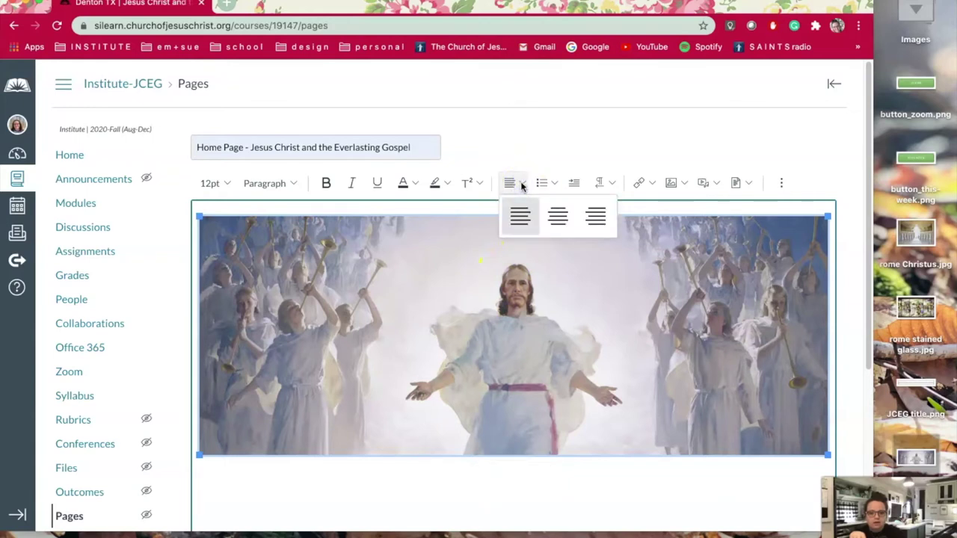
pyautogui.click(559, 217)
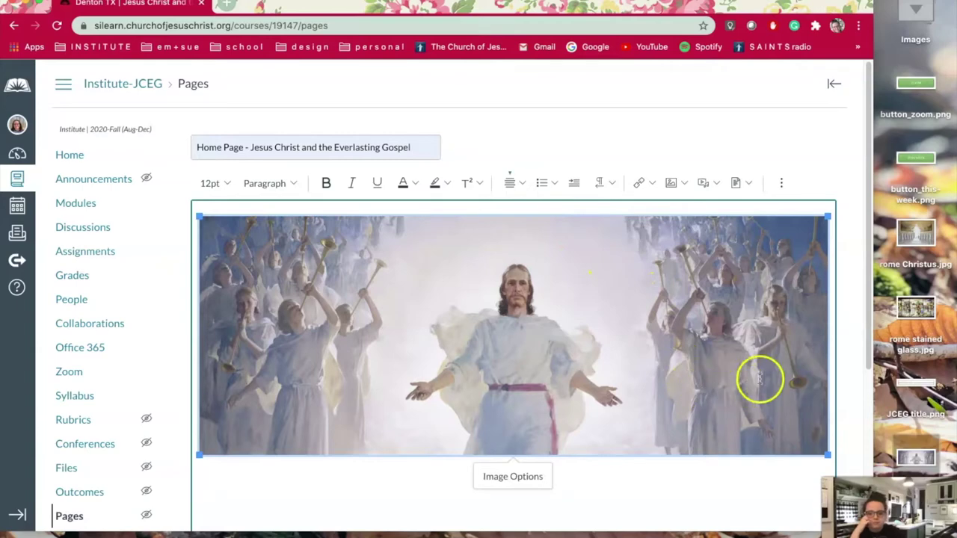
pyautogui.scroll(-3, 812, 352)
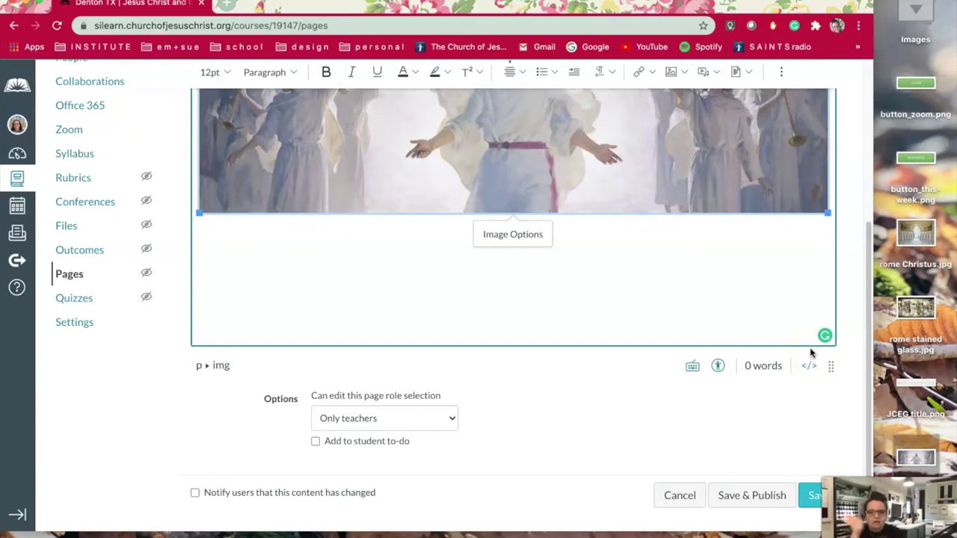
pyautogui.click(815, 495)
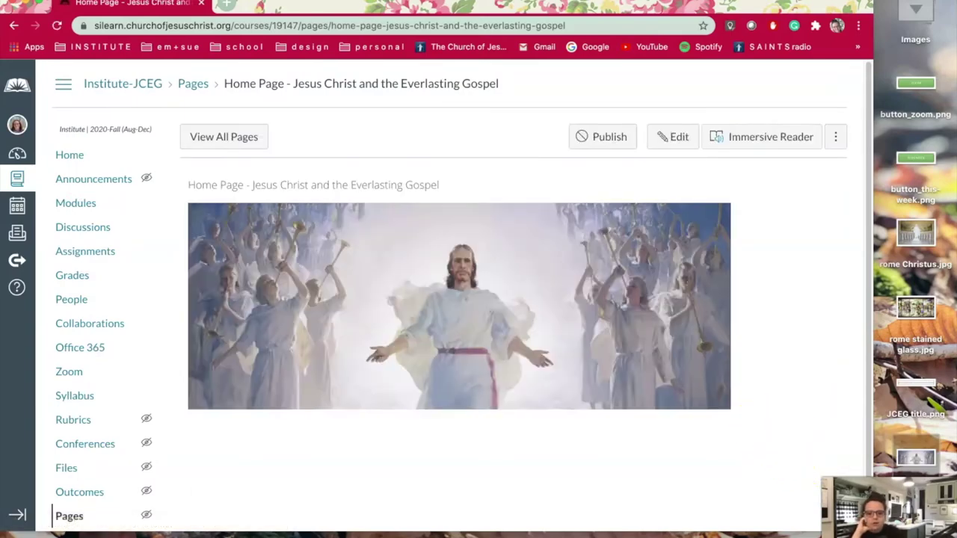
# Widen the browser window slightly and reopen the saved home page for editing with a taller content area
pyautogui.moveTo(865, 530)
pyautogui.mouseDown()
pyautogui.moveTo(755, 437)
pyautogui.moveTo(695, 426)
pyautogui.moveTo(849, 482)
pyautogui.moveTo(956, 537)
pyautogui.moveTo(737, 442)
pyautogui.moveTo(698, 465)
pyautogui.moveTo(757, 537)
pyautogui.moveTo(893, 537)
pyautogui.moveTo(879, 537)
pyautogui.mouseUp()
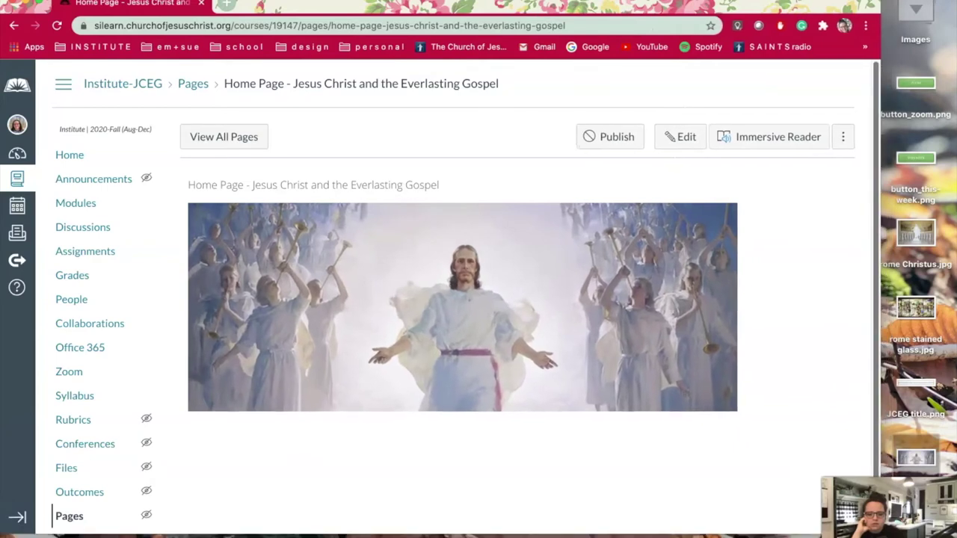
pyautogui.click(680, 137)
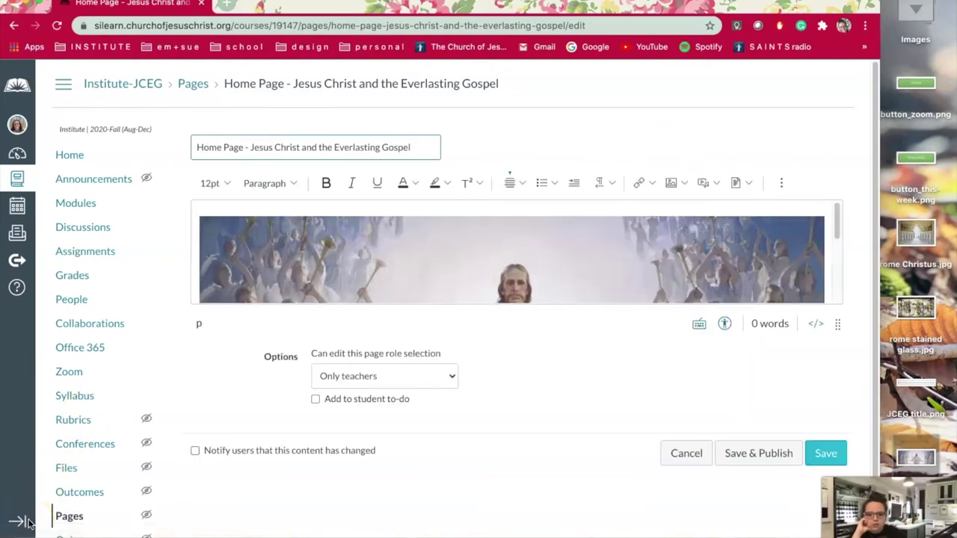
pyautogui.scroll(-2, 317, 516)
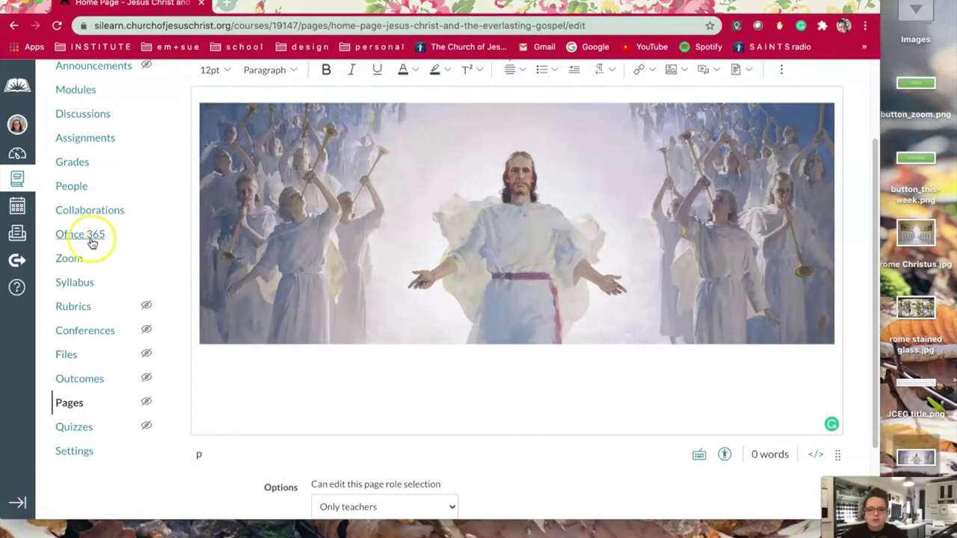
pyautogui.scroll(3, 122, 235)
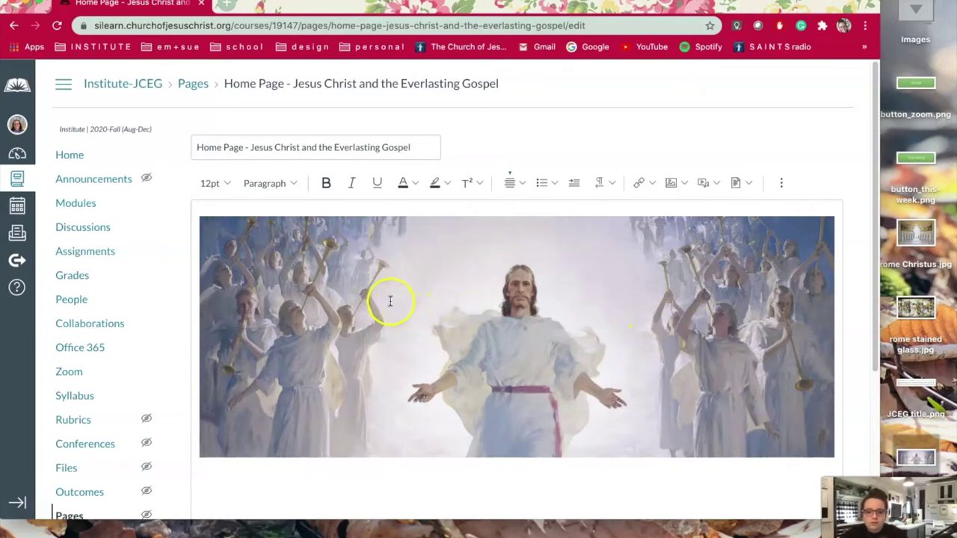
# Open the course's Pages link in a new browser tab and switch to that tab
pyautogui.scroll(-2, 393, 305)
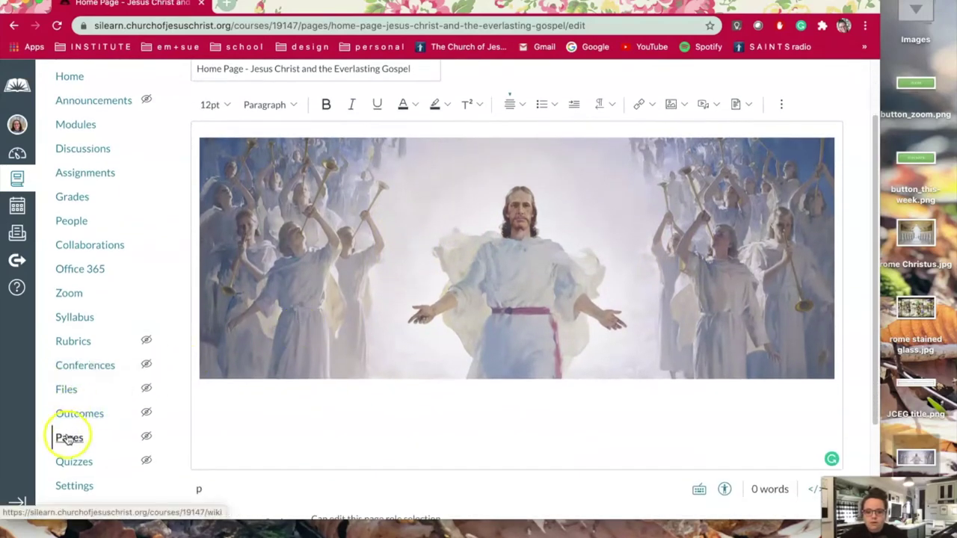
pyautogui.rightClick(72, 442)
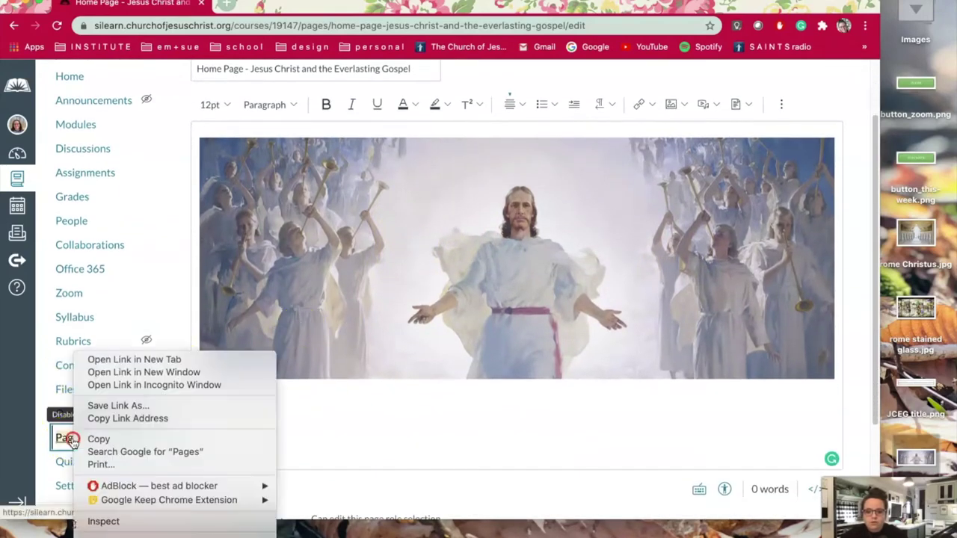
pyautogui.click(133, 362)
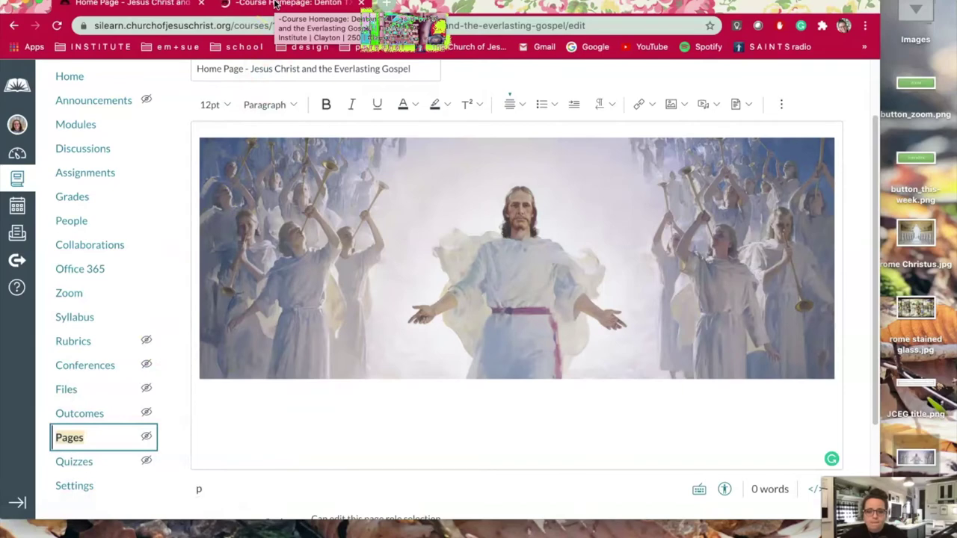
pyautogui.click(274, 5)
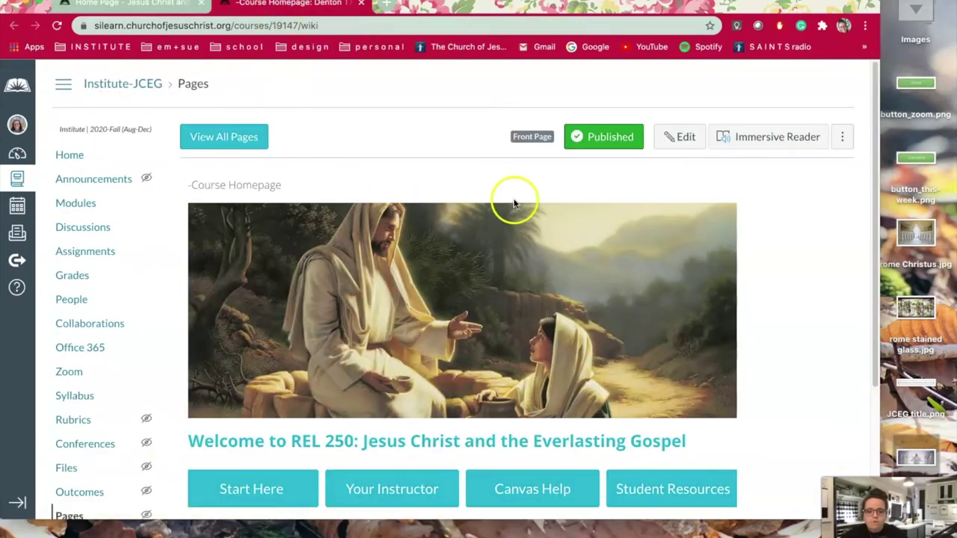
# Widen the browser window slightly and open the existing -Course Homepage for editing with a taller content area
pyautogui.scroll(-1, 556, 356)
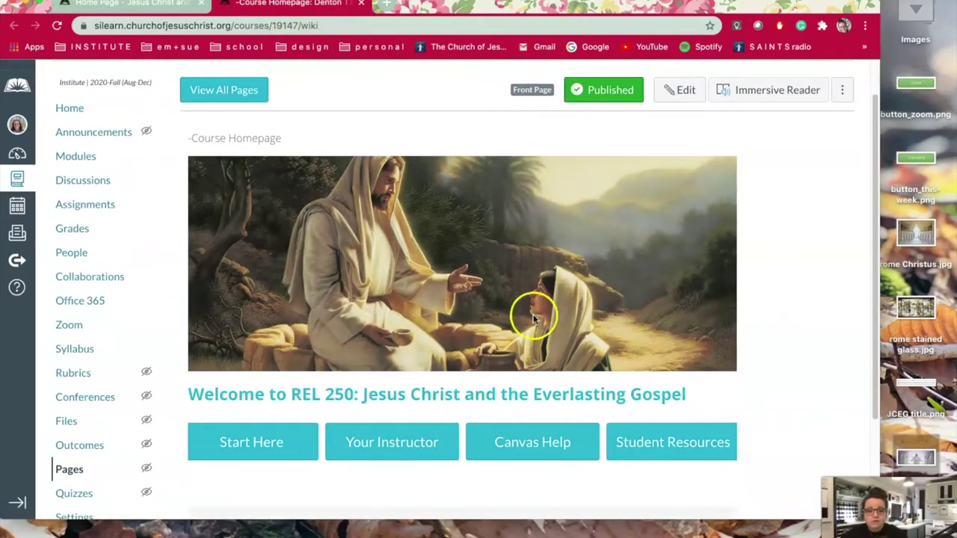
pyautogui.moveTo(878, 517)
pyautogui.mouseDown()
pyautogui.moveTo(675, 436)
pyautogui.moveTo(805, 486)
pyautogui.moveTo(955, 519)
pyautogui.moveTo(861, 474)
pyautogui.moveTo(808, 487)
pyautogui.moveTo(867, 536)
pyautogui.moveTo(713, 431)
pyautogui.moveTo(672, 431)
pyautogui.moveTo(933, 536)
pyautogui.moveTo(896, 519)
pyautogui.mouseUp()
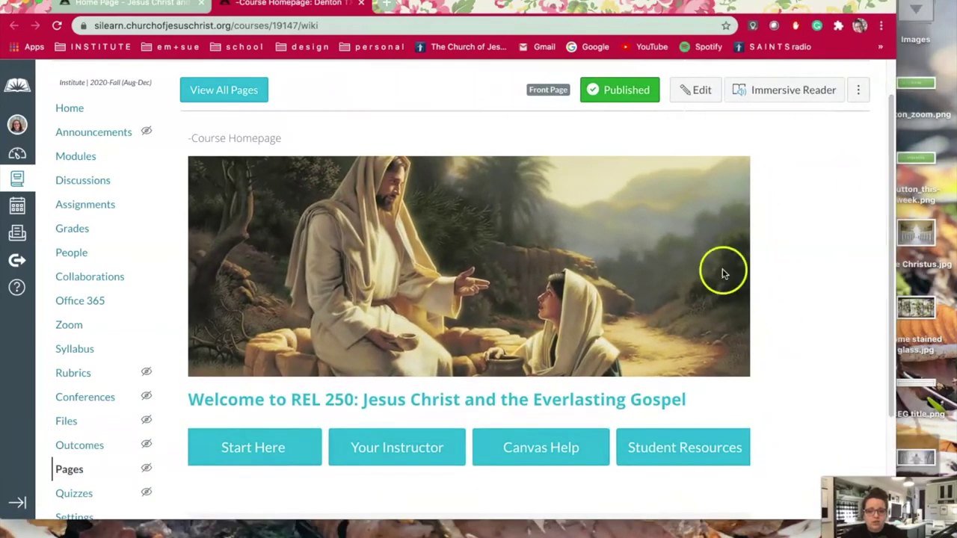
pyautogui.click(688, 91)
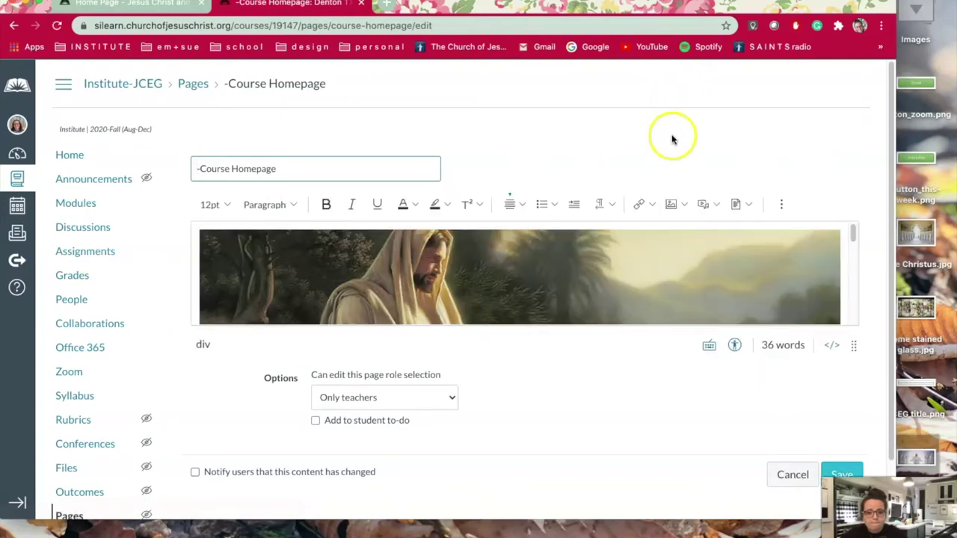
pyautogui.moveTo(852, 343); pyautogui.dragTo(852, 475)
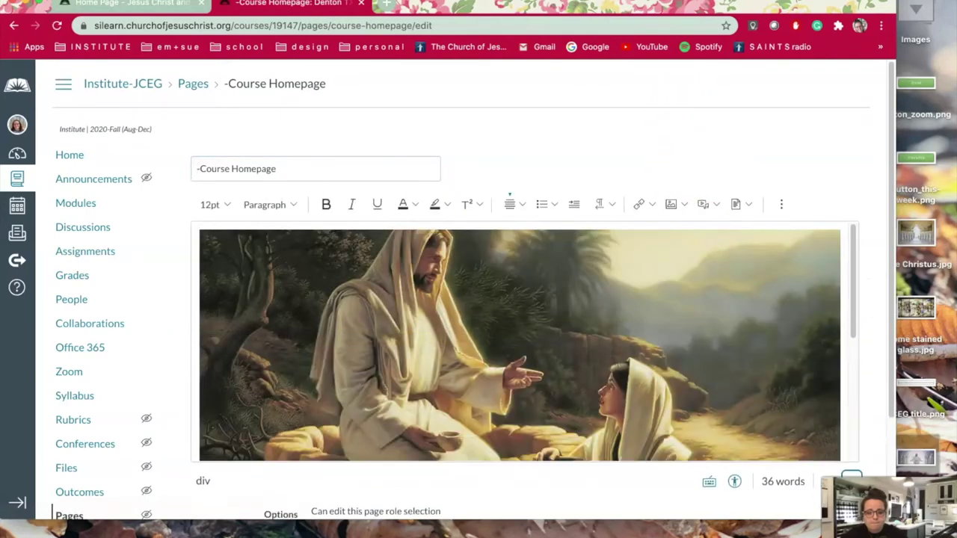
# Examine the banner, welcome heading, links and footer of -Course Homepage in the editor, adjusting the content area's height
pyautogui.scroll(-3, 857, 464)
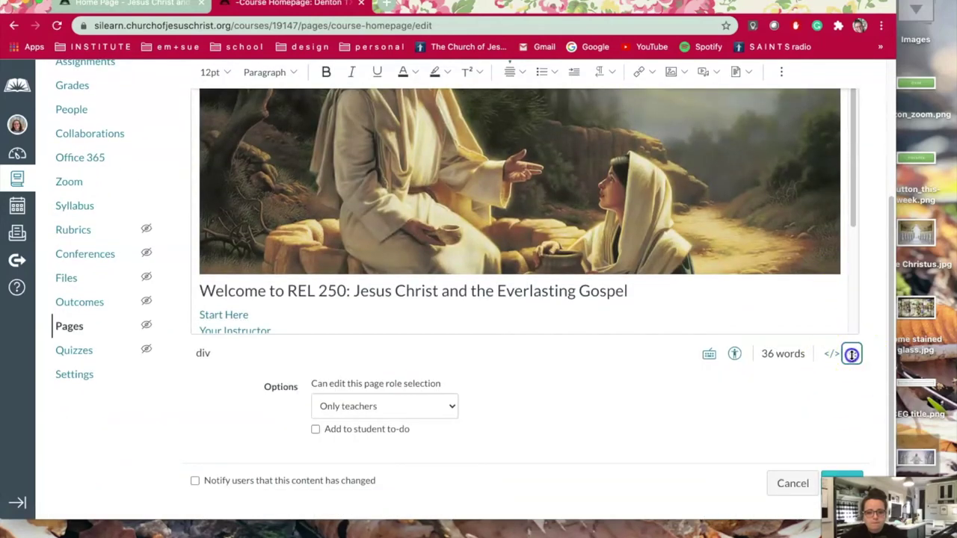
pyautogui.scroll(-5, 853, 354)
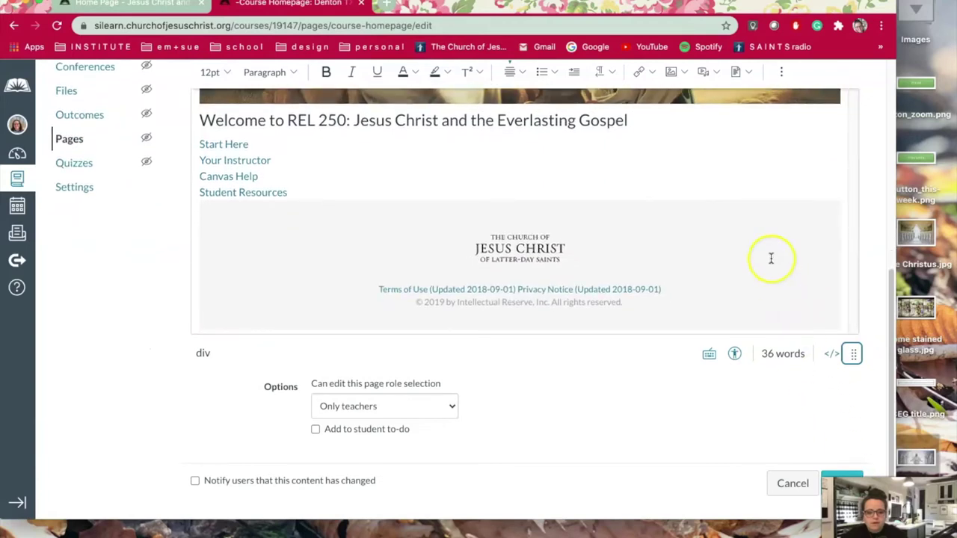
pyautogui.scroll(2, 770, 259)
pyautogui.scroll(1, 771, 258)
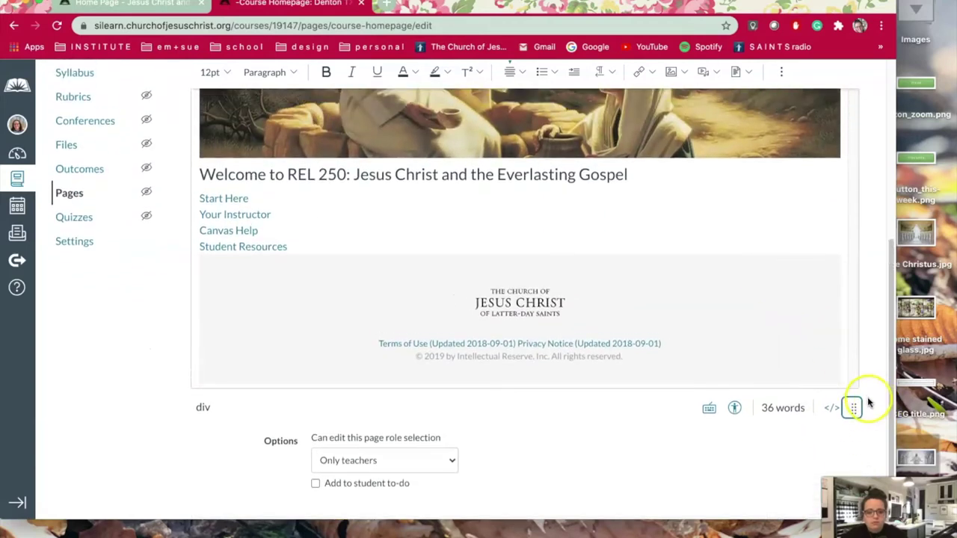
pyautogui.scroll(5, 853, 409)
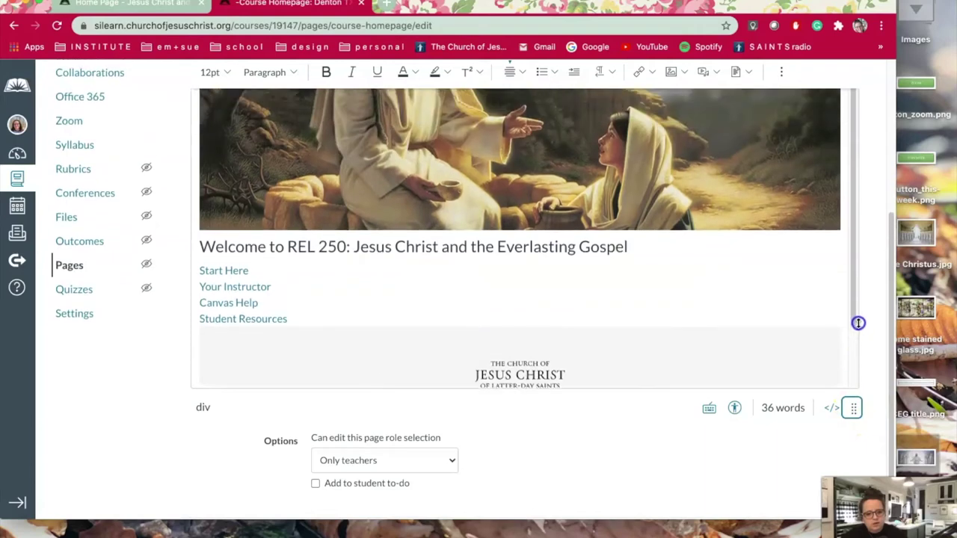
pyautogui.scroll(4, 853, 409)
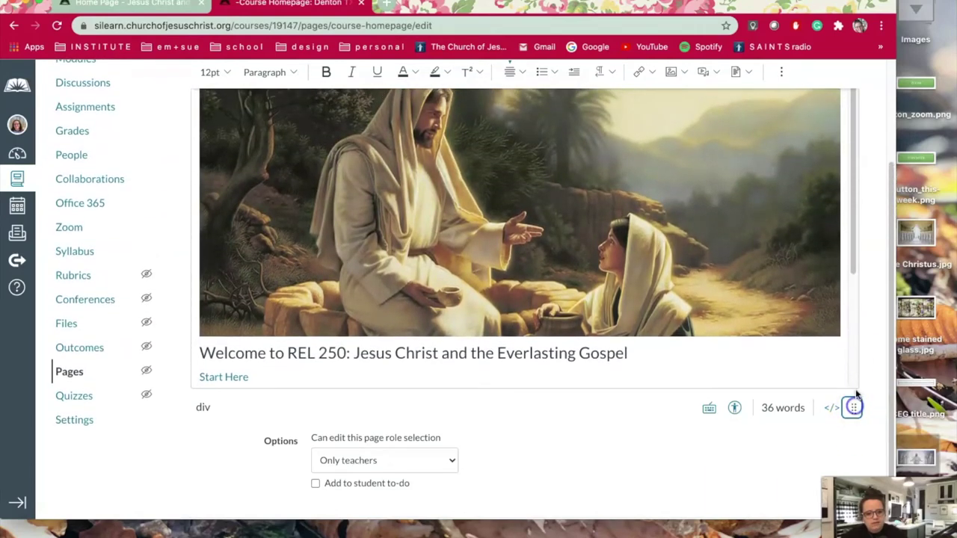
pyautogui.scroll(4, 841, 359)
pyautogui.scroll(-3, 837, 334)
pyautogui.scroll(-6, 837, 335)
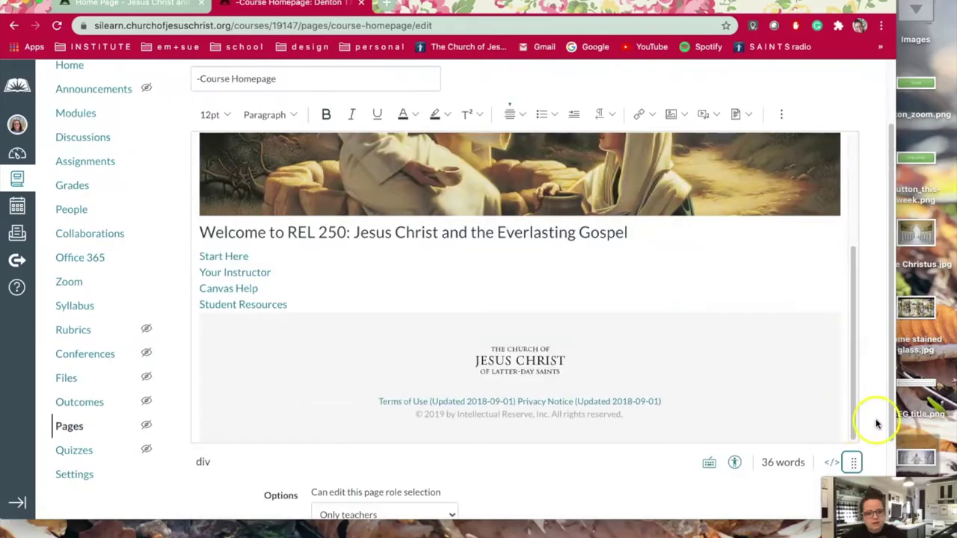
pyautogui.moveTo(855, 444); pyautogui.dragTo(858, 250)
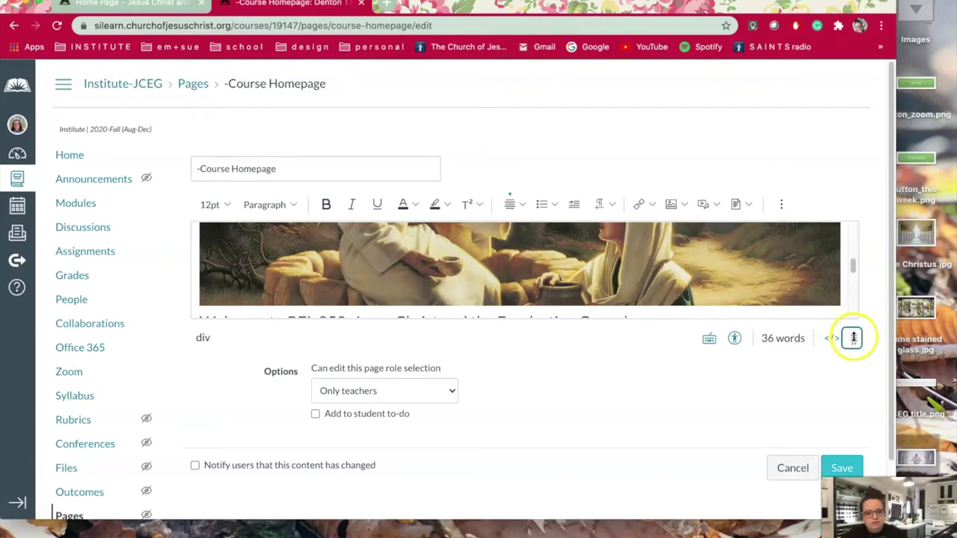
pyautogui.moveTo(853, 338); pyautogui.dragTo(852, 508)
pyautogui.scroll(3, 748, 231)
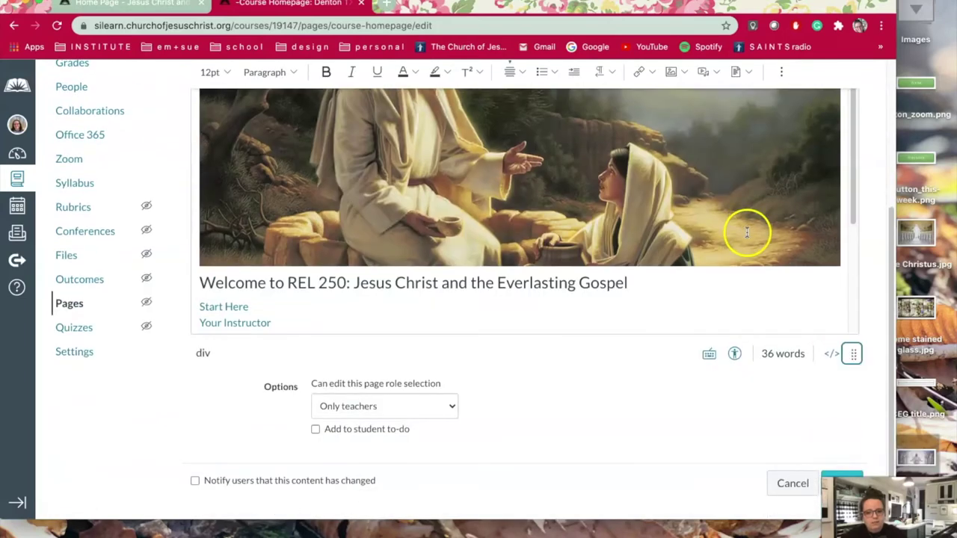
pyautogui.scroll(3, 875, 187)
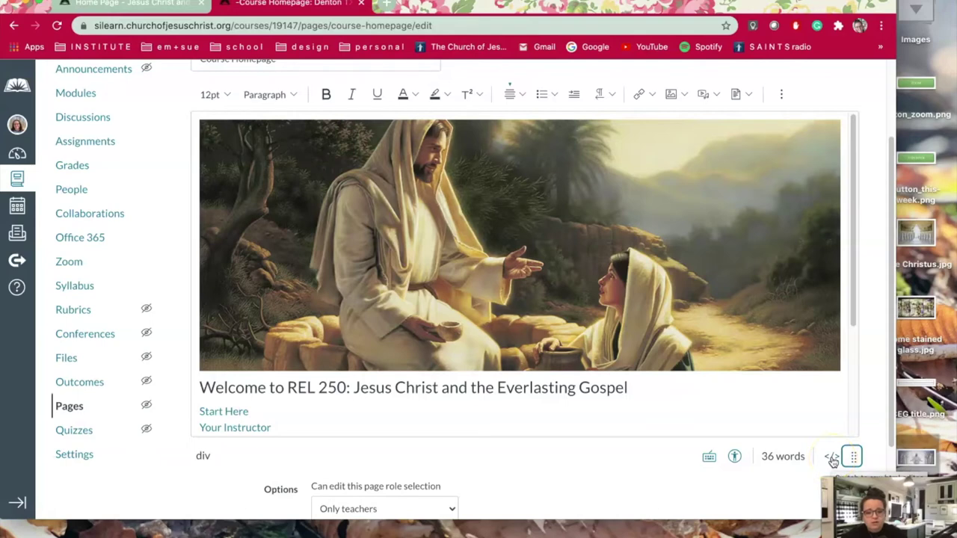
# Show the HTML code of -Course Homepage and examine the banner image's tag at its beginning
pyautogui.click(831, 458)
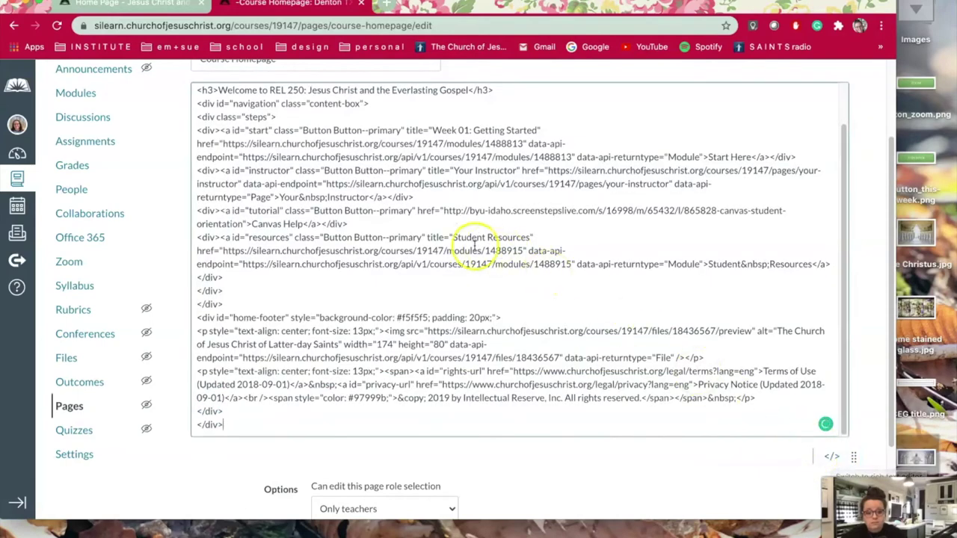
pyautogui.scroll(1, 380, 215)
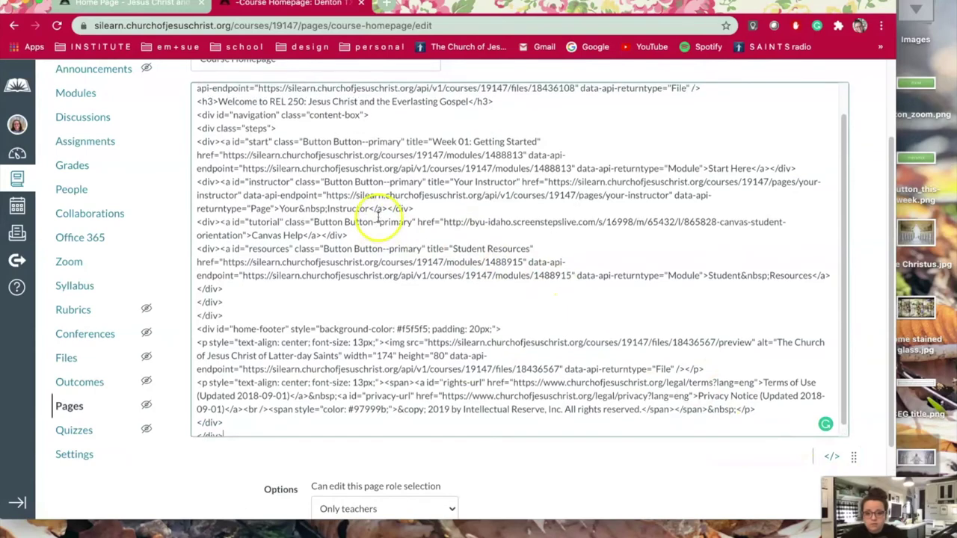
pyautogui.scroll(5, 380, 215)
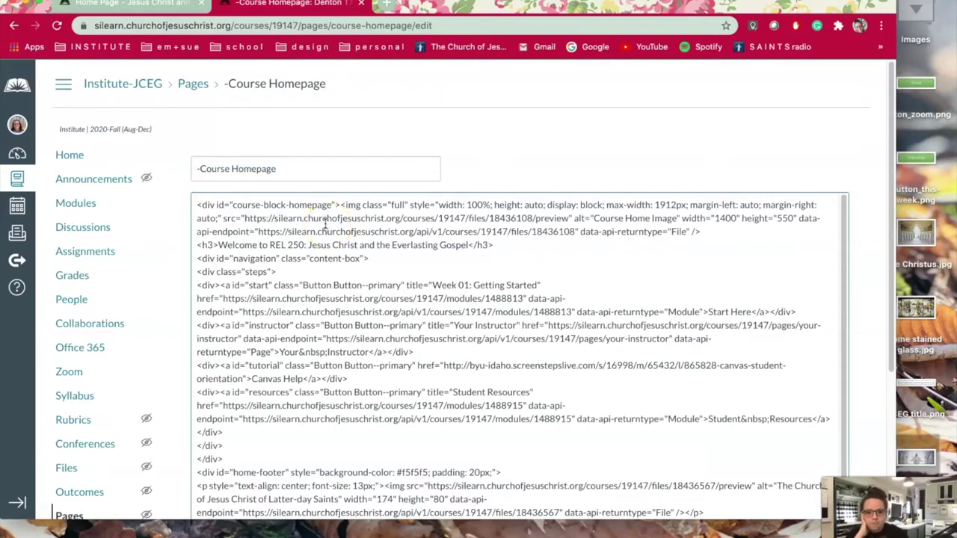
pyautogui.click(333, 218)
pyautogui.click(320, 218)
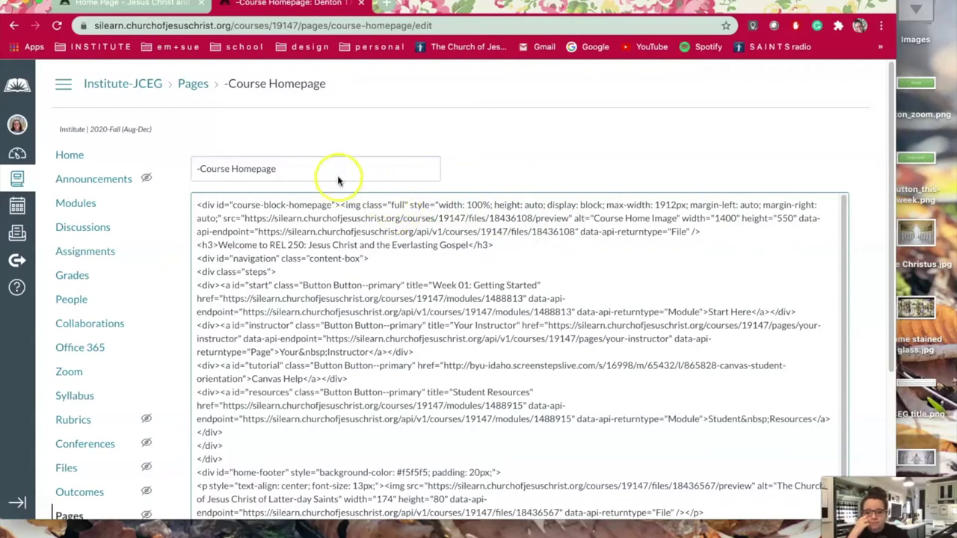
# Switch to the browser tab with the new Jesus Christ and the Everlasting Gospel home page and show its HTML code
pyautogui.click(142, 4)
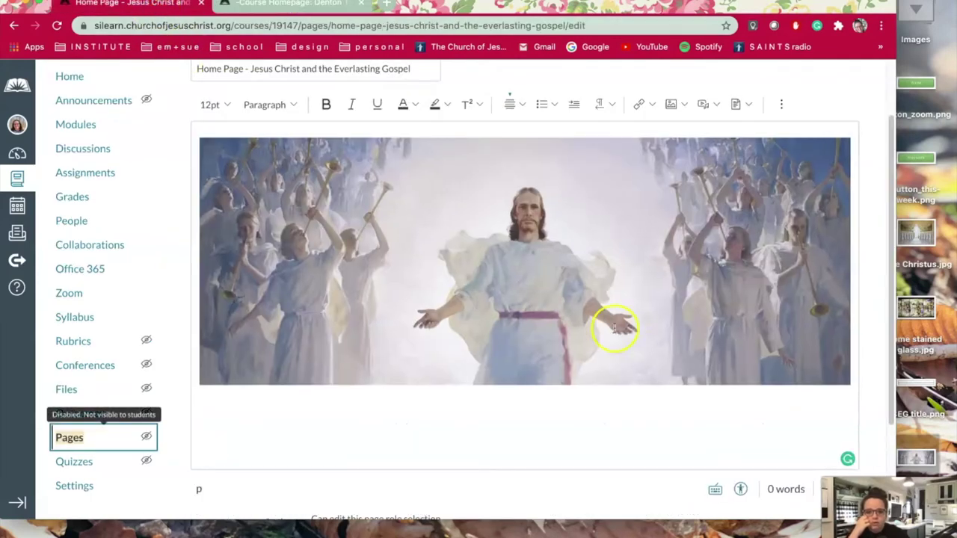
pyautogui.click(829, 490)
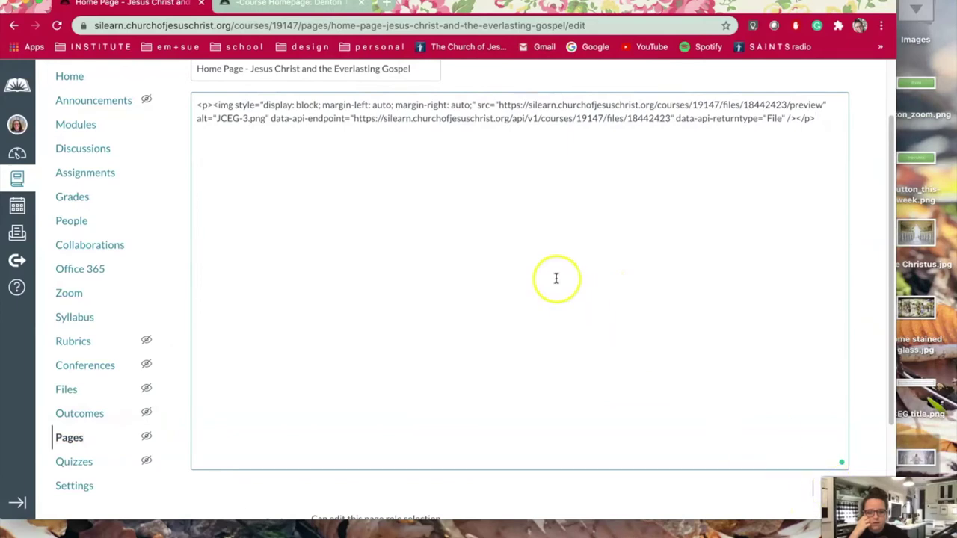
pyautogui.scroll(2, 553, 280)
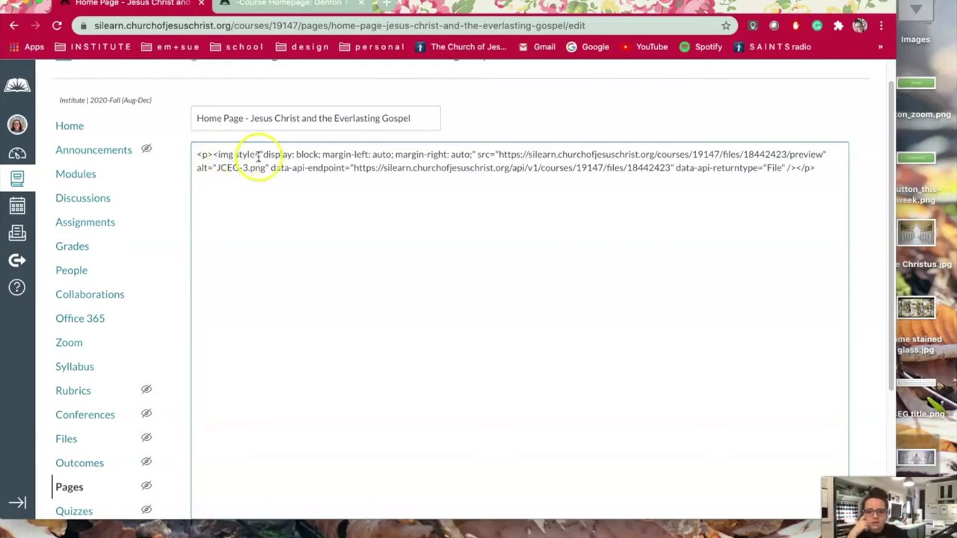
# Copy the banner image's class="full" and complete style attribute from the -Course Homepage code
pyautogui.click(305, 11)
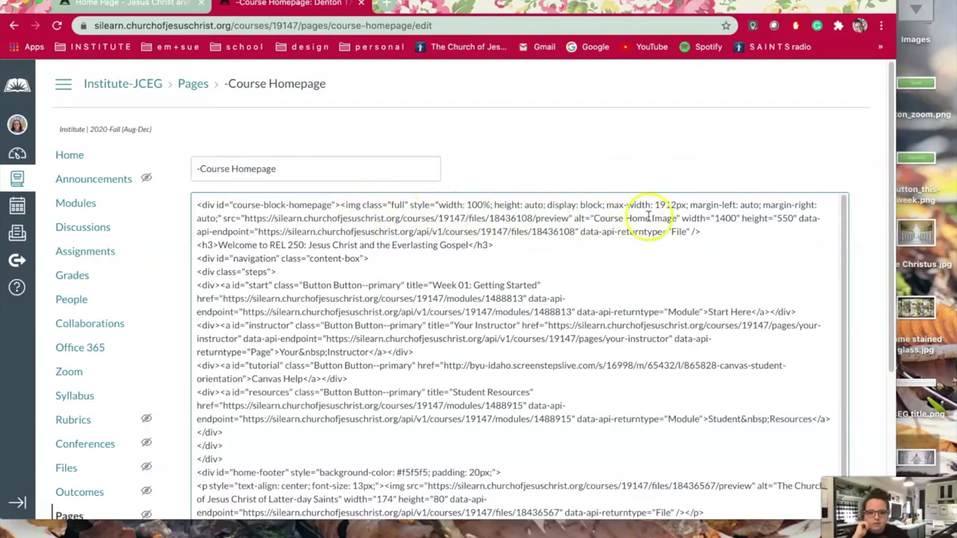
pyautogui.moveTo(363, 205); pyautogui.dragTo(222, 218)
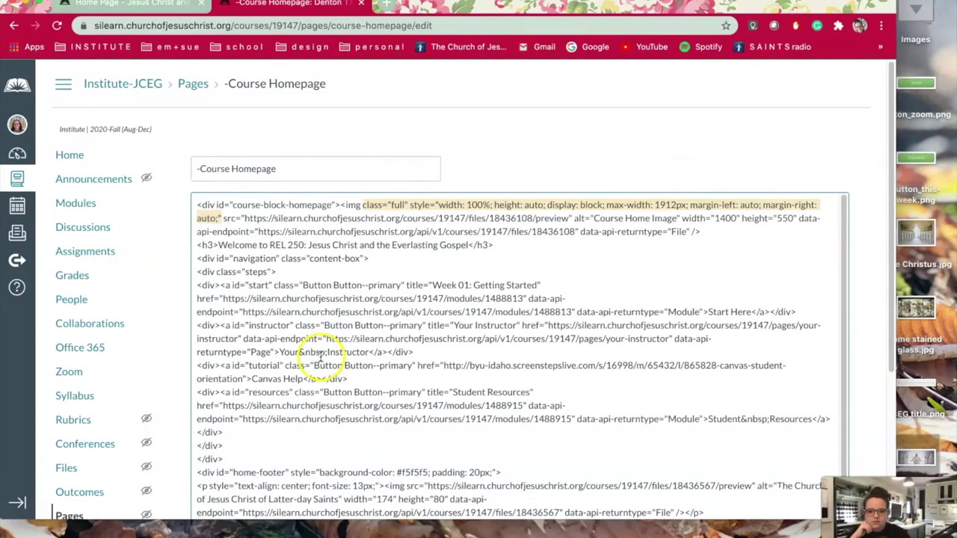
pyautogui.keyDown('shift'); pyautogui.click(342, 205); pyautogui.keyUp('shift')
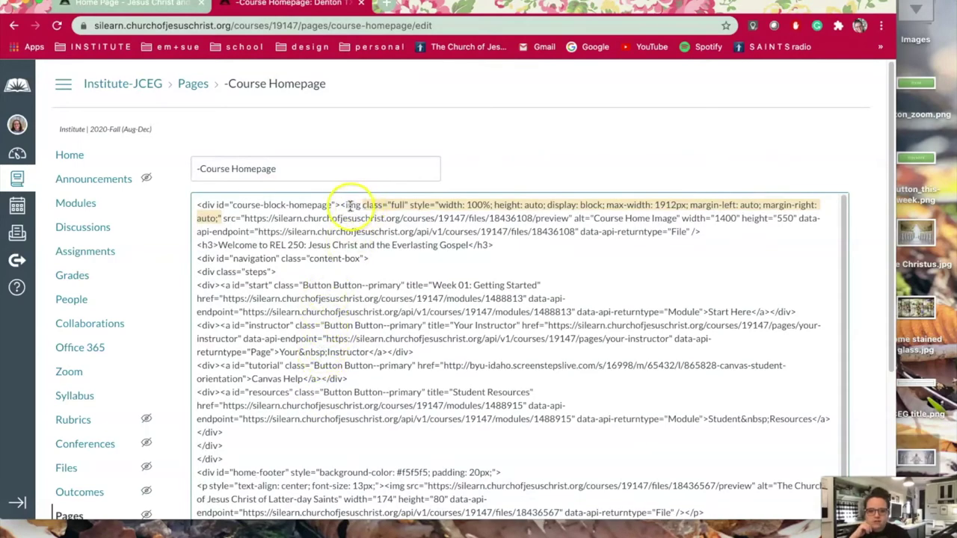
pyautogui.click(363, 204)
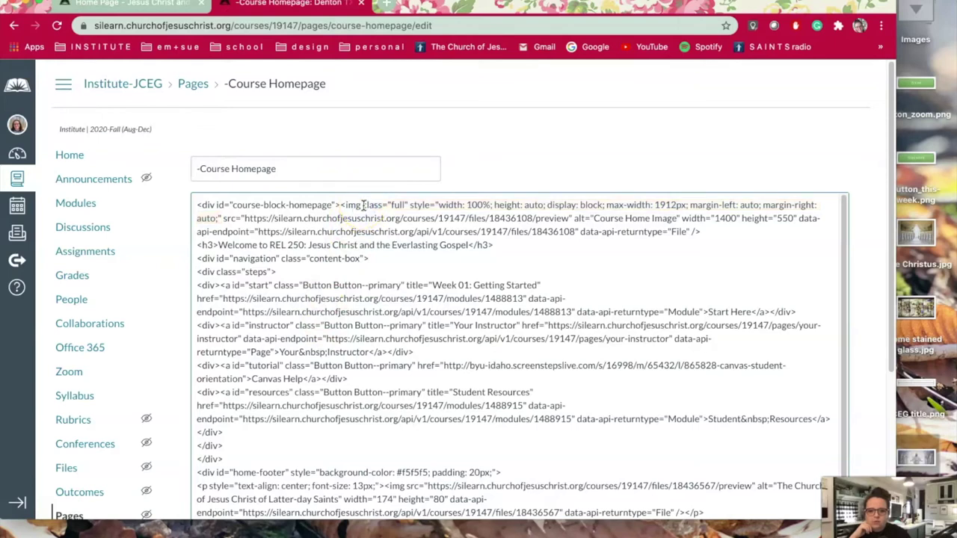
pyautogui.moveTo(394, 205); pyautogui.dragTo(221, 218)
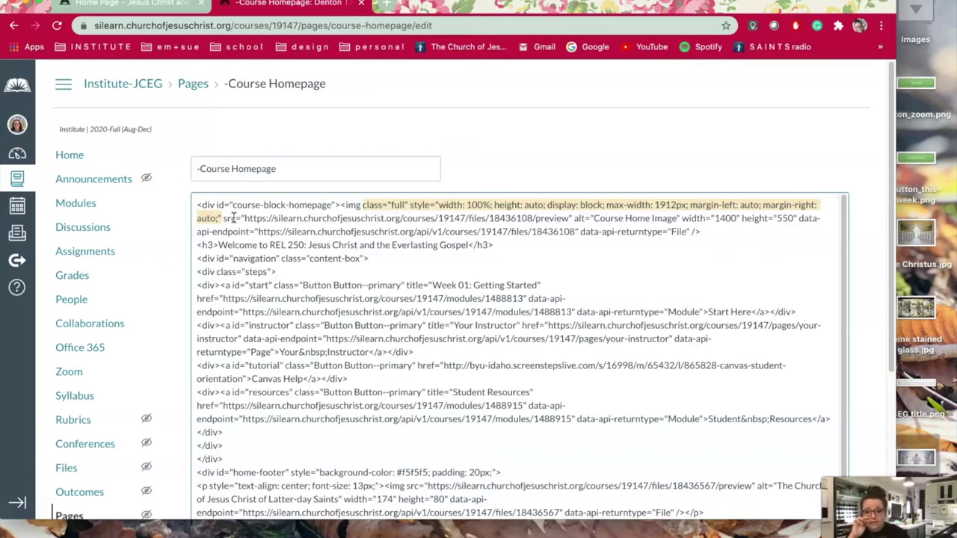
pyautogui.rightClick(397, 205)
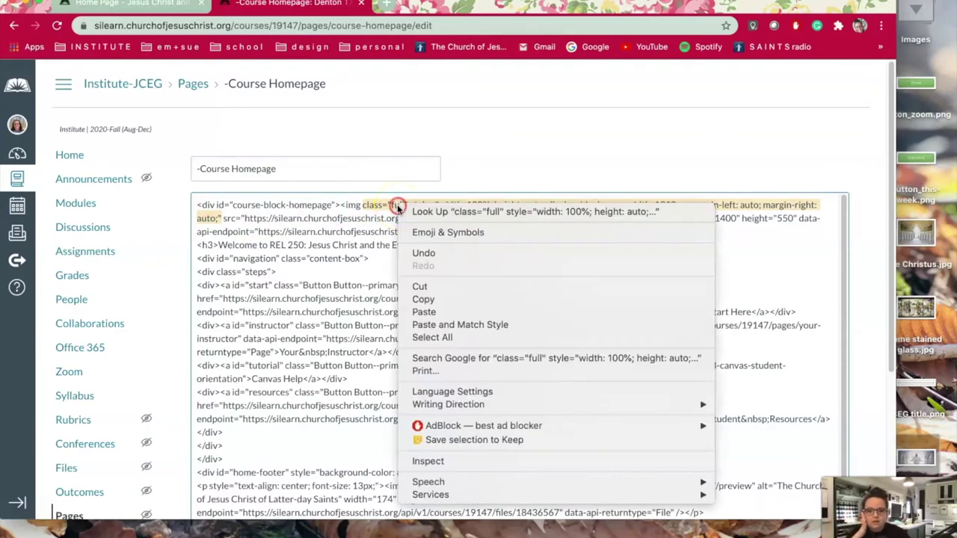
pyautogui.click(421, 299)
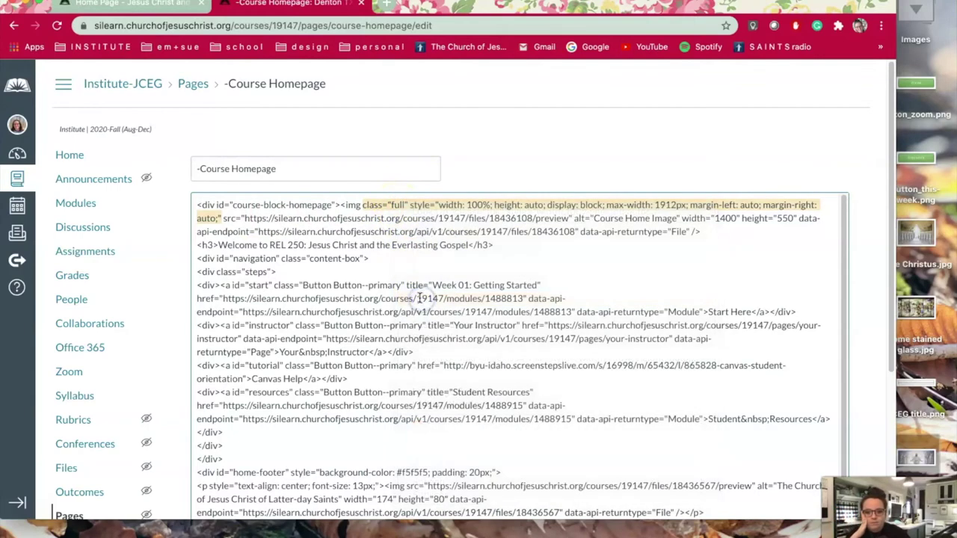
# Replace the style attribute of the JCEG-3.png image in the new home page's code with the copied class="full" and style attributes
pyautogui.click(170, 8)
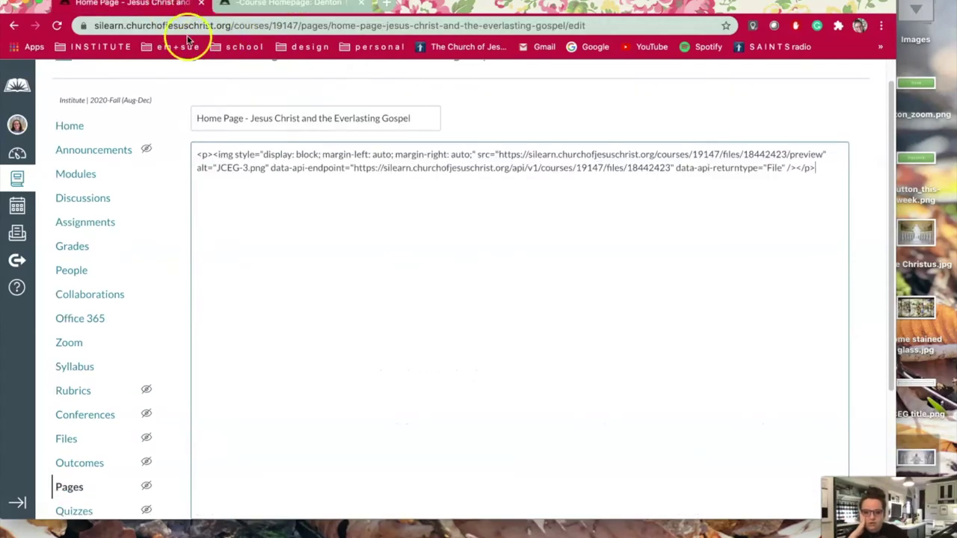
pyautogui.click(260, 154)
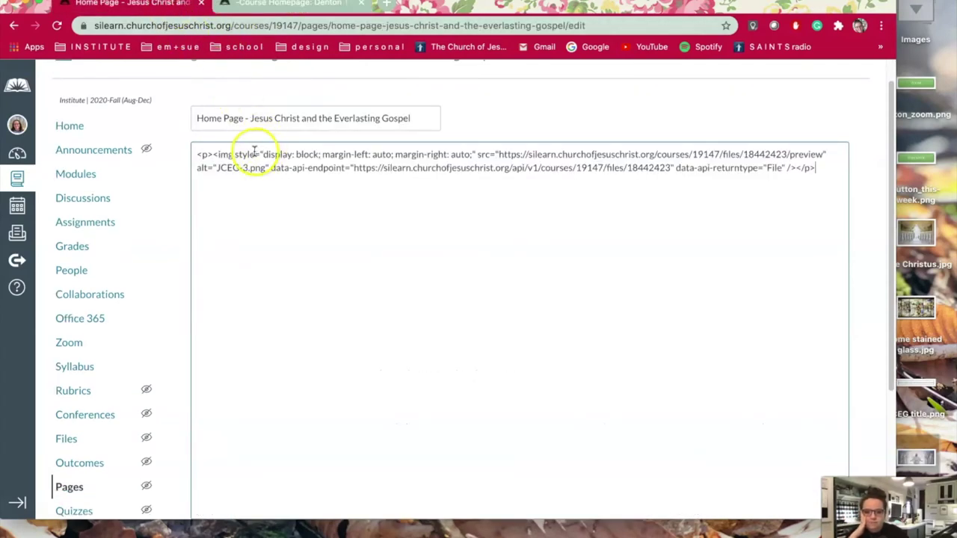
pyautogui.click(475, 154)
pyautogui.write('"')
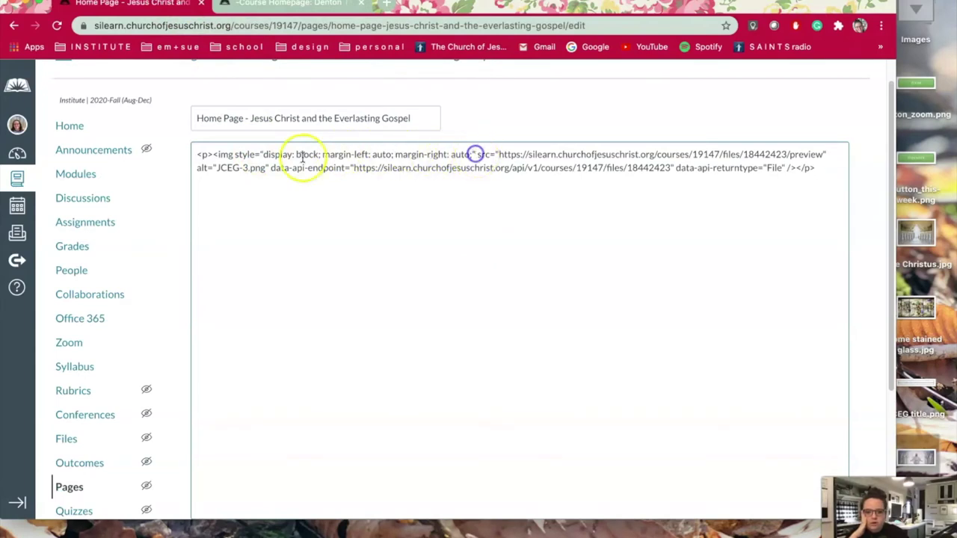
pyautogui.click(234, 154)
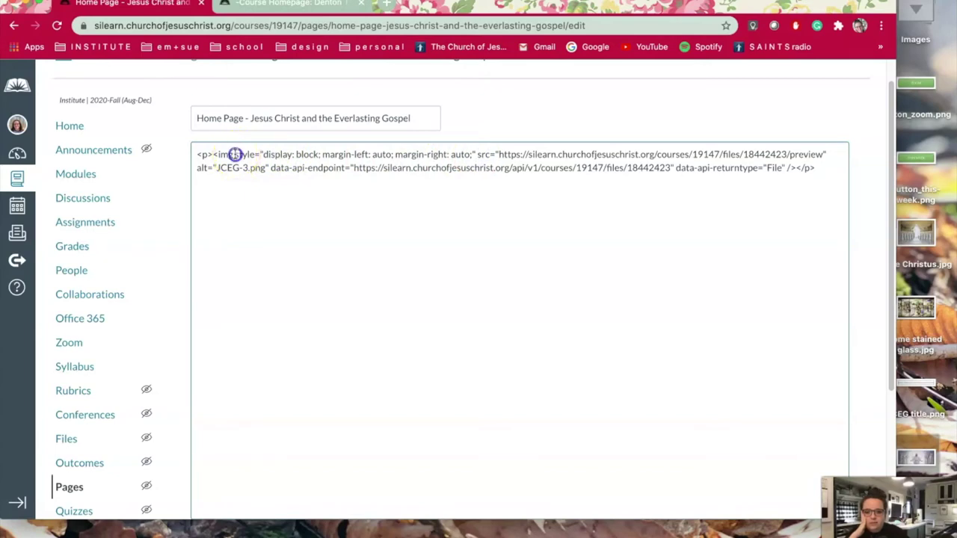
pyautogui.moveTo(253, 154); pyautogui.dragTo(444, 156)
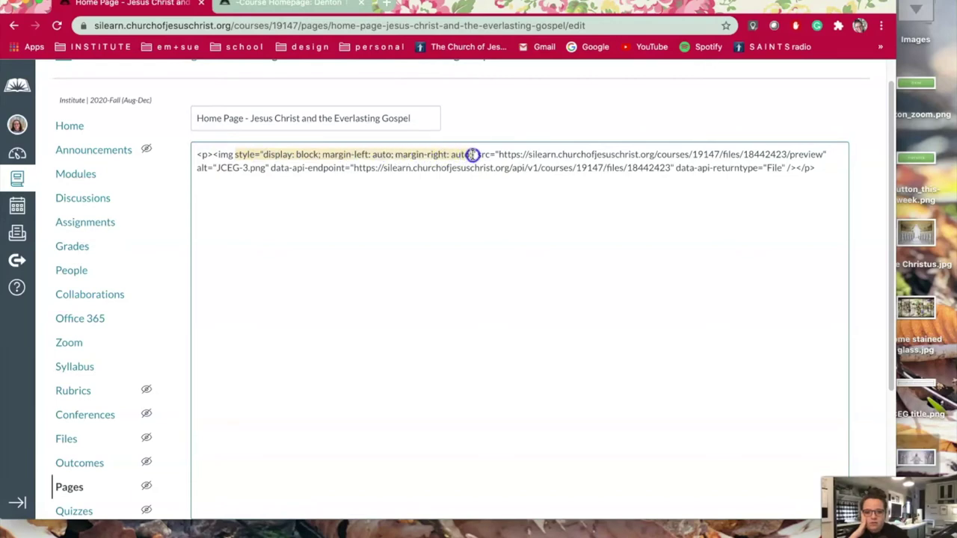
pyautogui.moveTo(476, 154); pyautogui.dragTo(476, 154)
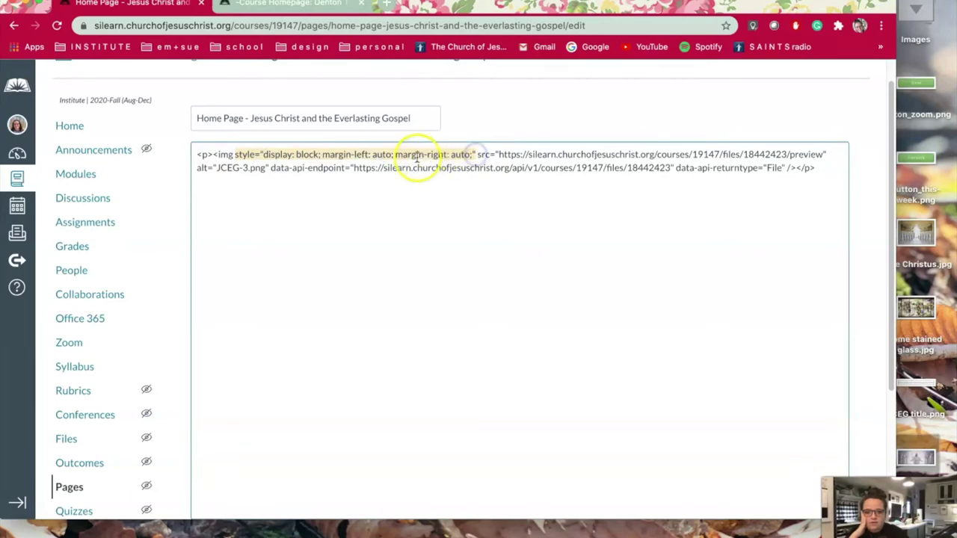
pyautogui.rightClick(356, 154)
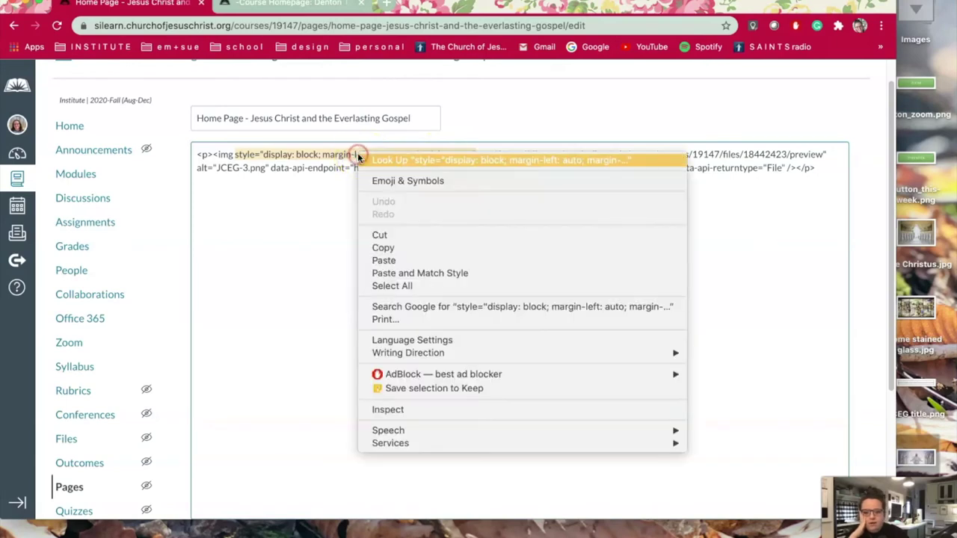
pyautogui.click(383, 260)
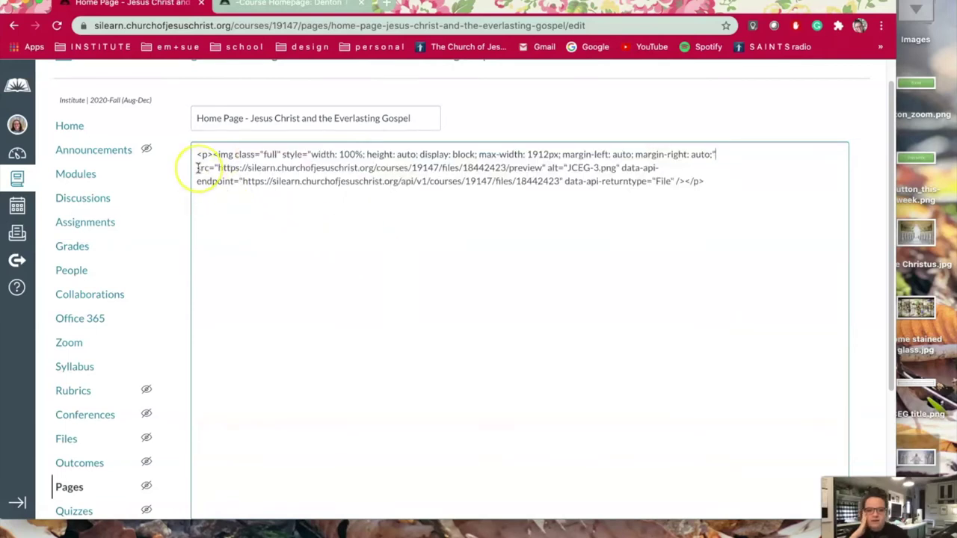
# Return the new home page from HTML code to the visual editor and check the banner
pyautogui.scroll(-1, 726, 281)
pyautogui.scroll(-3, 726, 280)
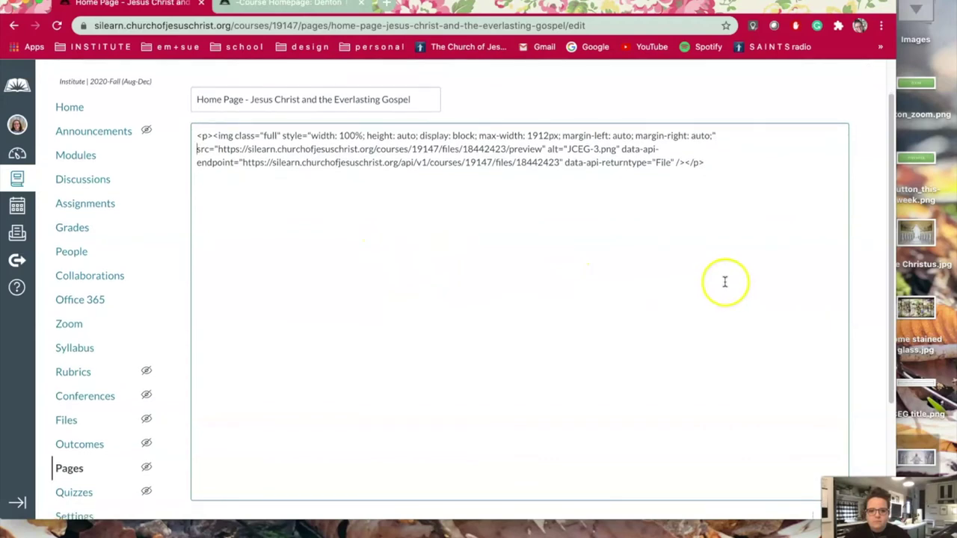
pyautogui.scroll(-5, 724, 281)
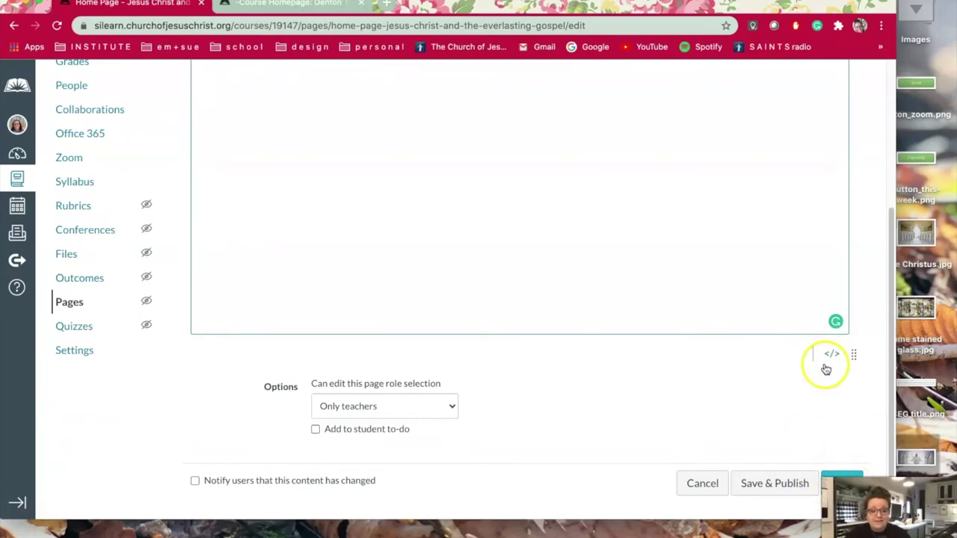
pyautogui.click(829, 357)
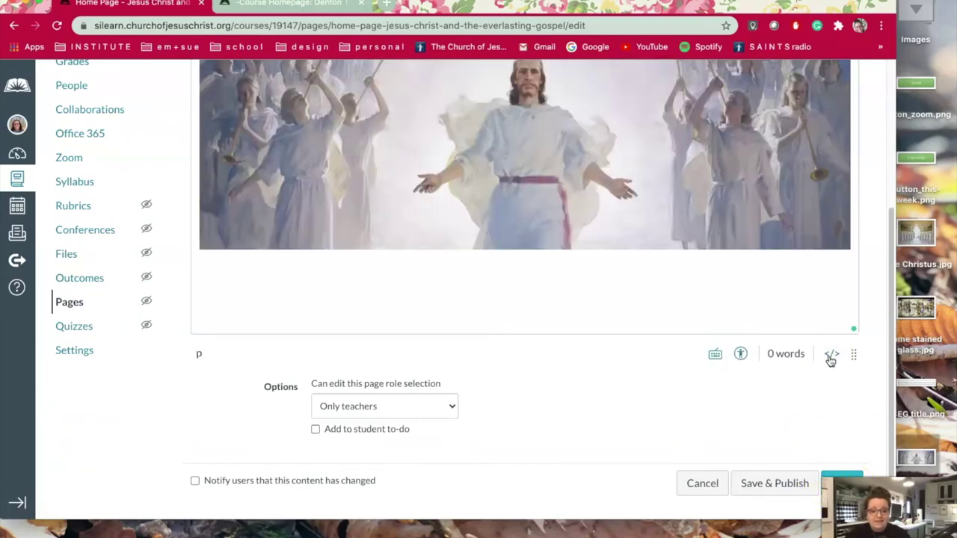
pyautogui.scroll(3, 780, 317)
pyautogui.scroll(-3, 744, 329)
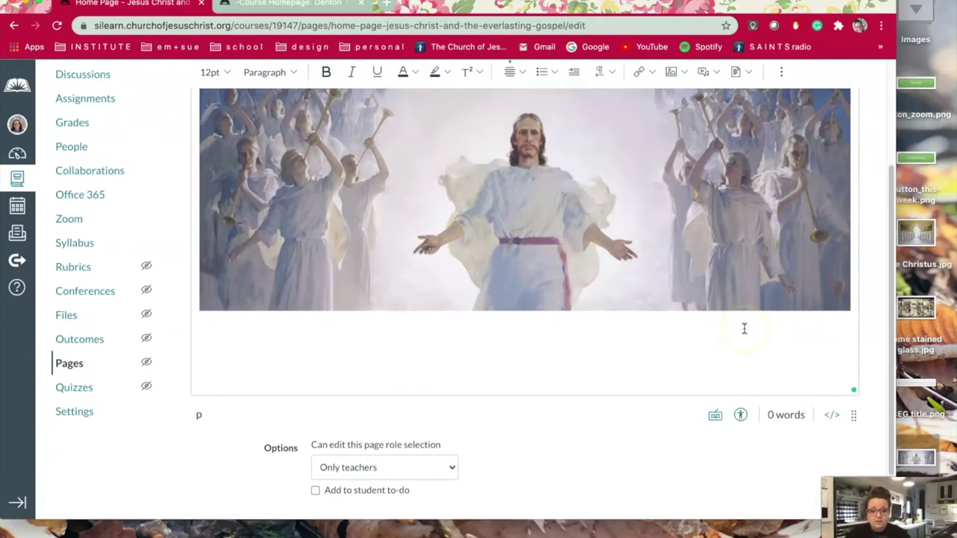
# Save the home page with its banner image and enlarge the browser window to view the page wider
pyautogui.scroll(-2, 785, 388)
pyautogui.click(841, 474)
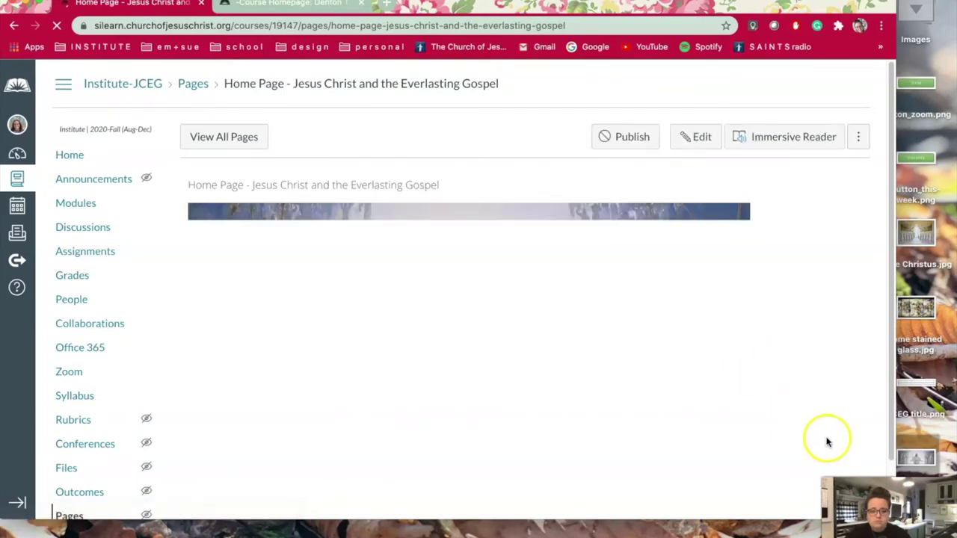
pyautogui.moveTo(895, 520); pyautogui.dragTo(956, 533)
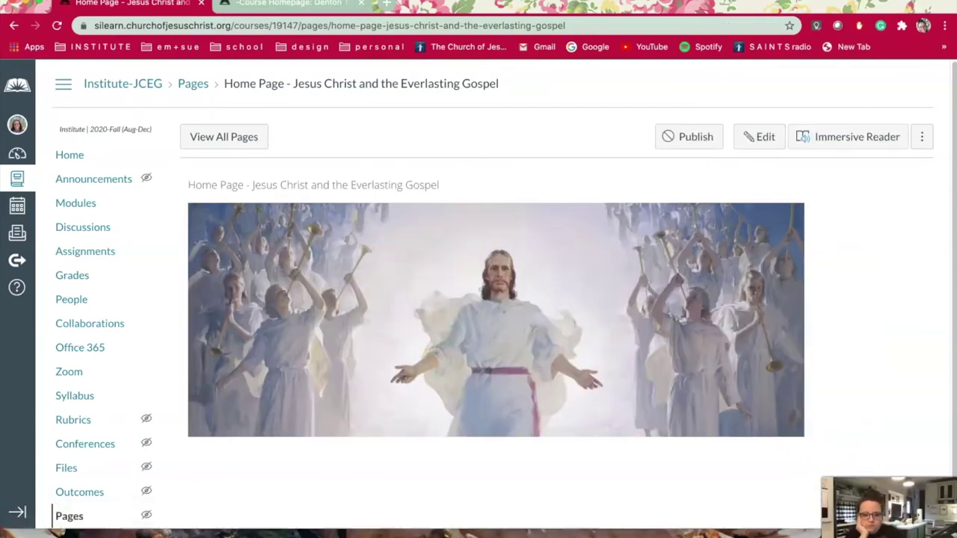
pyautogui.moveTo(956, 532)
pyautogui.mouseDown()
pyautogui.moveTo(933, 529)
pyautogui.moveTo(951, 529)
pyautogui.mouseUp()
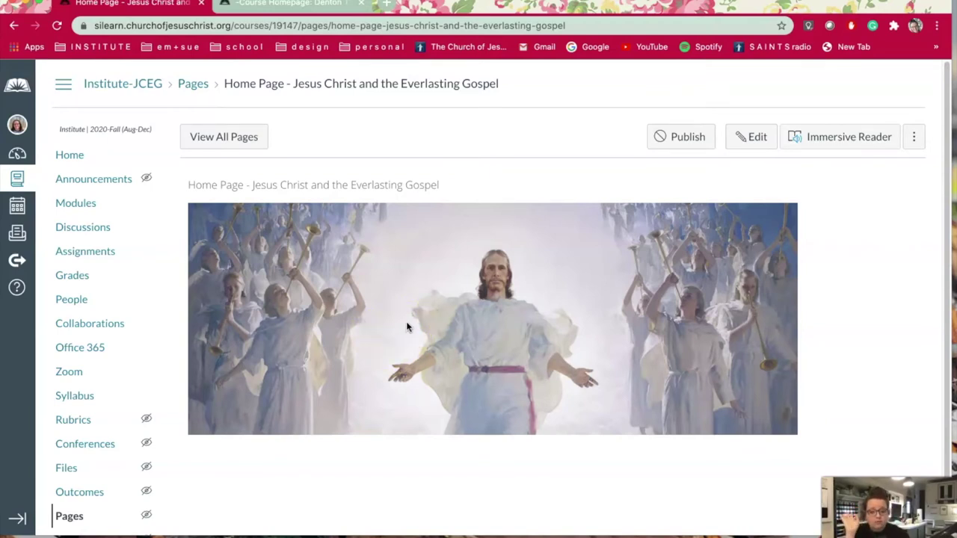
pyautogui.click(742, 136)
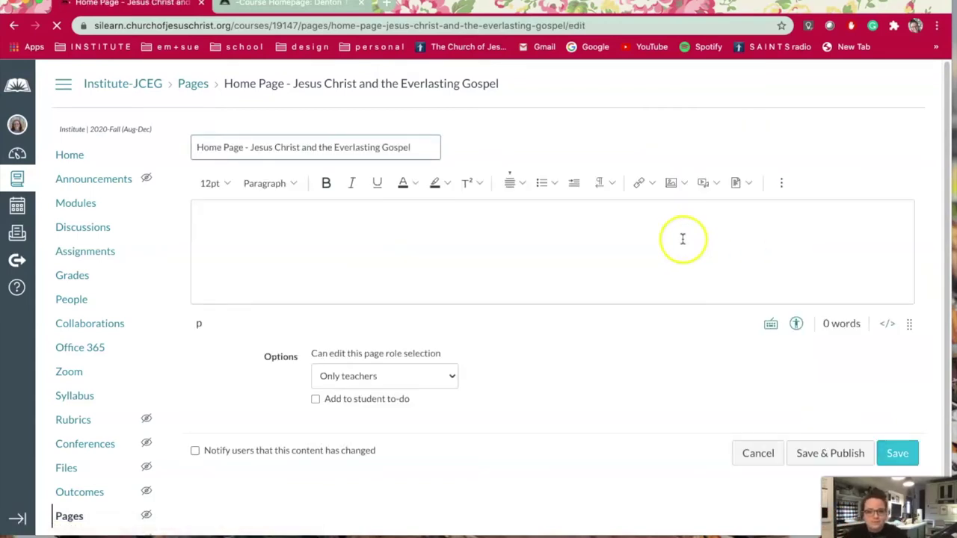
pyautogui.moveTo(909, 323); pyautogui.dragTo(909, 524)
pyautogui.scroll(-2, 909, 369)
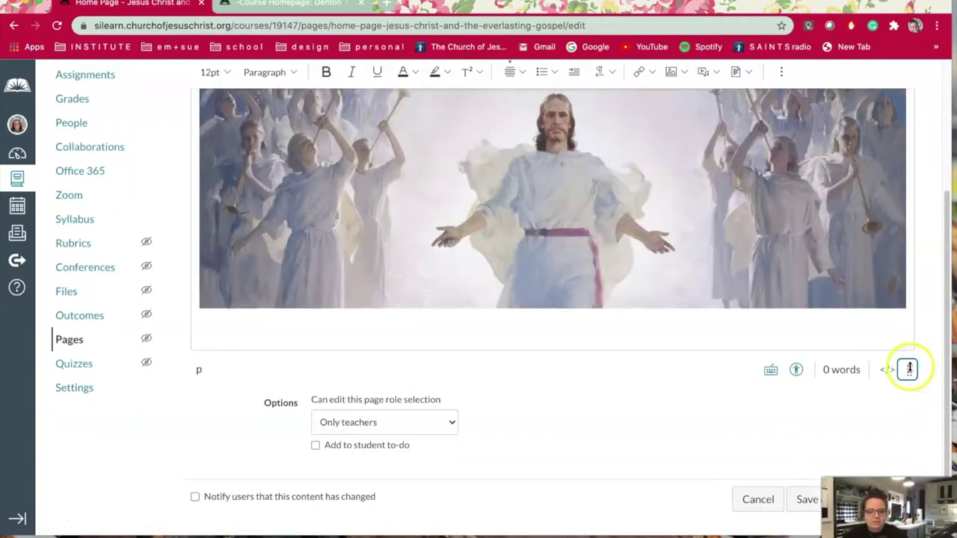
pyautogui.click(758, 500)
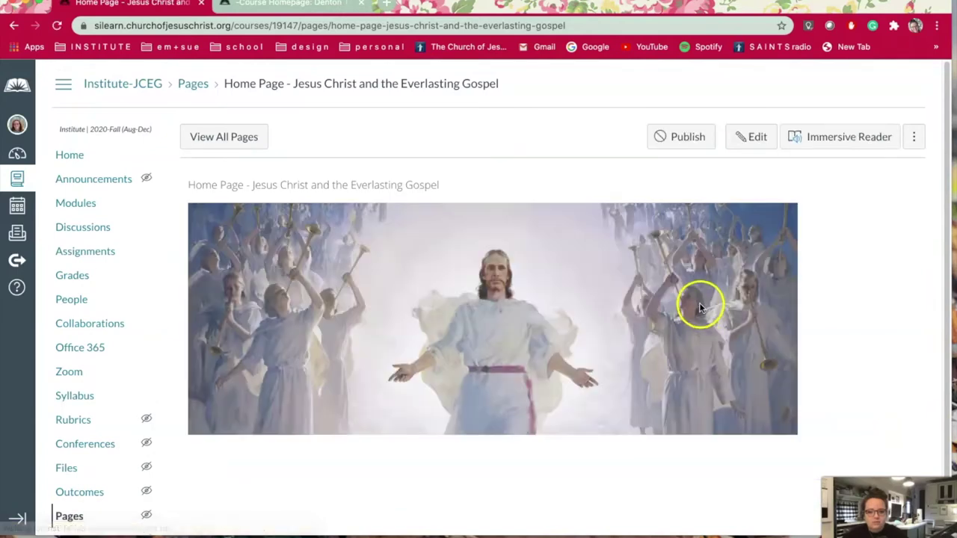
# Open the home page for editing, make the editing area taller, and add the text "Welcome to class!" below the banner image
pyautogui.click(751, 137)
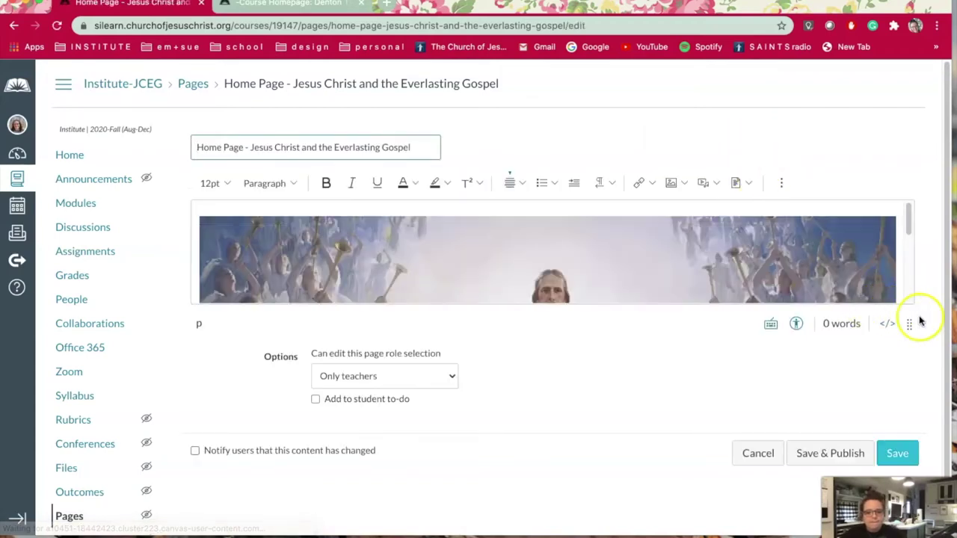
pyautogui.moveTo(909, 323); pyautogui.dragTo(905, 367)
pyautogui.scroll(5, 564, 179)
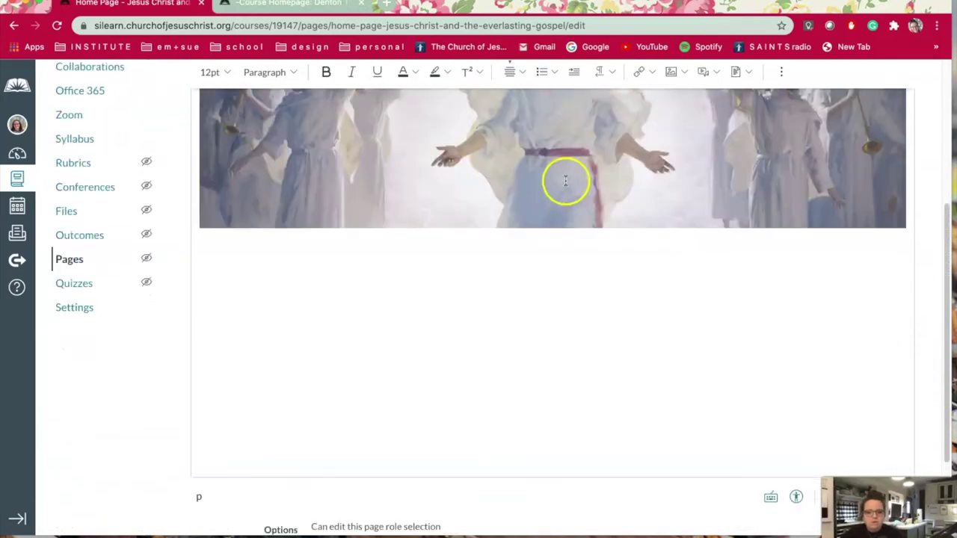
pyautogui.click(394, 347)
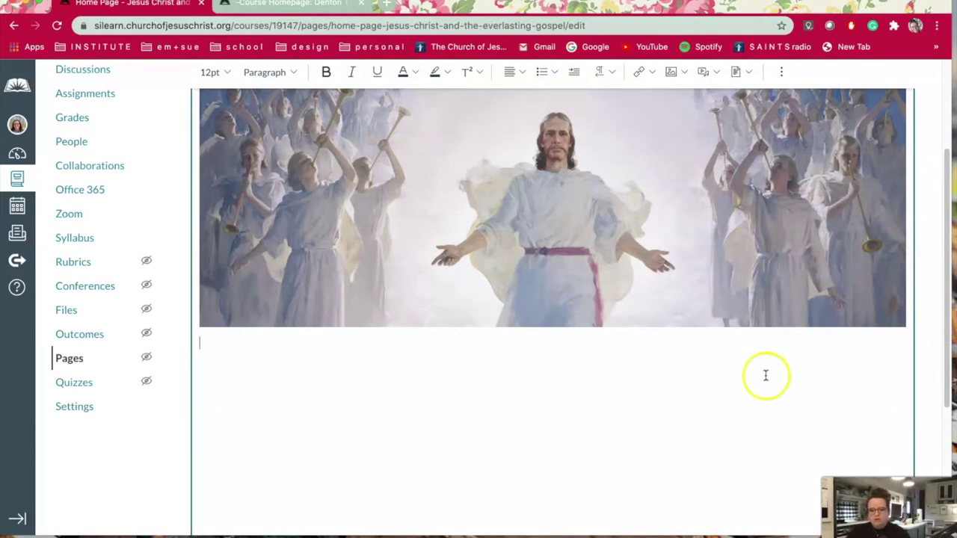
pyautogui.click(907, 309)
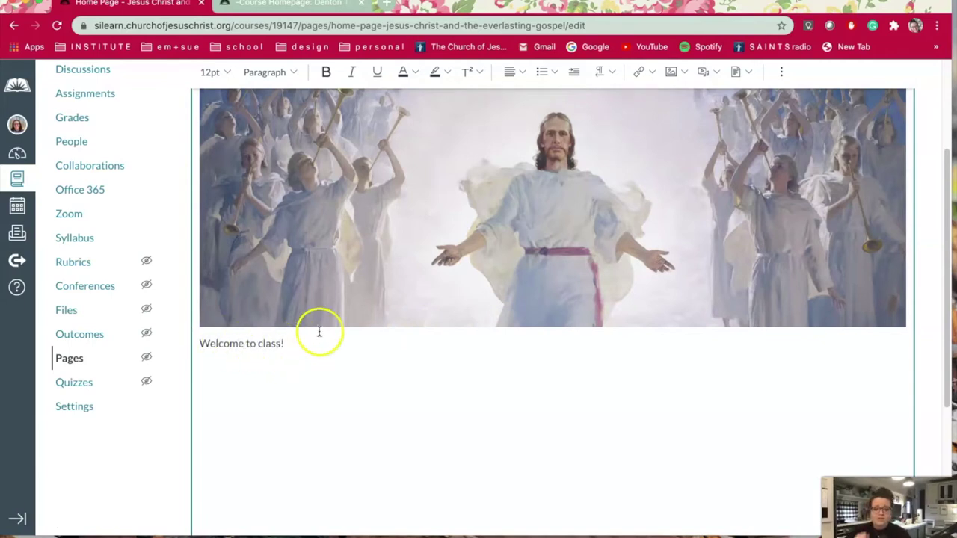
# Format the "Welcome to class!" text as Heading 2
pyautogui.moveTo(319, 344); pyautogui.dragTo(179, 337)
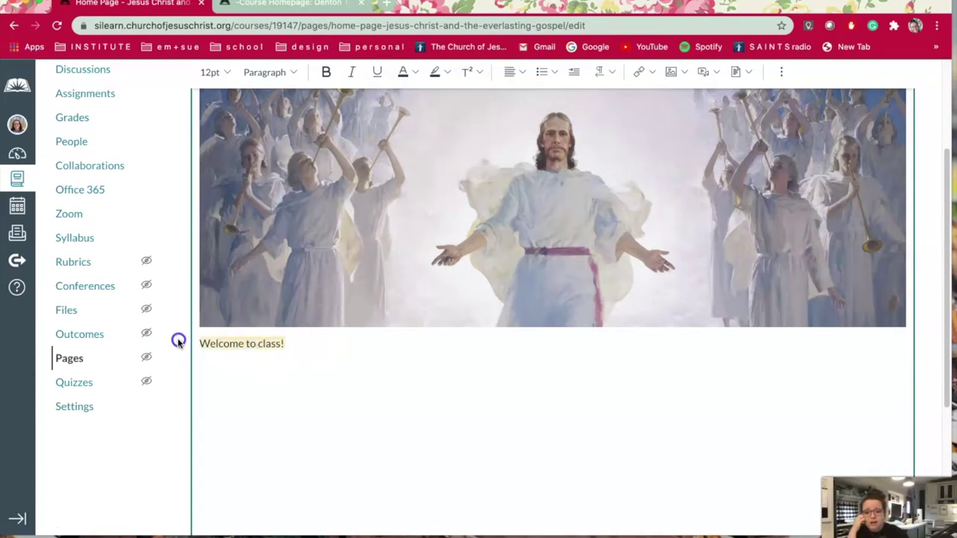
pyautogui.scroll(2, 407, 338)
pyautogui.scroll(3, 408, 338)
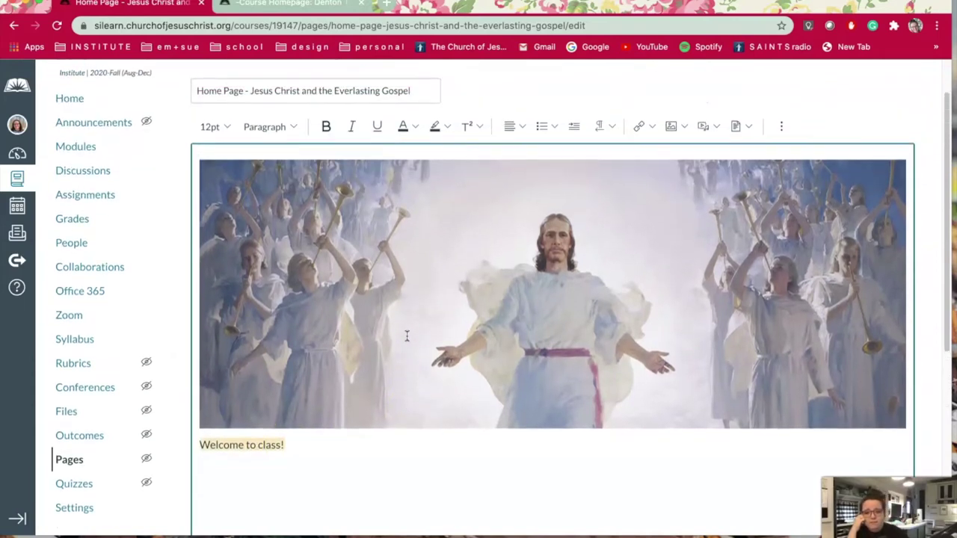
pyautogui.click(287, 133)
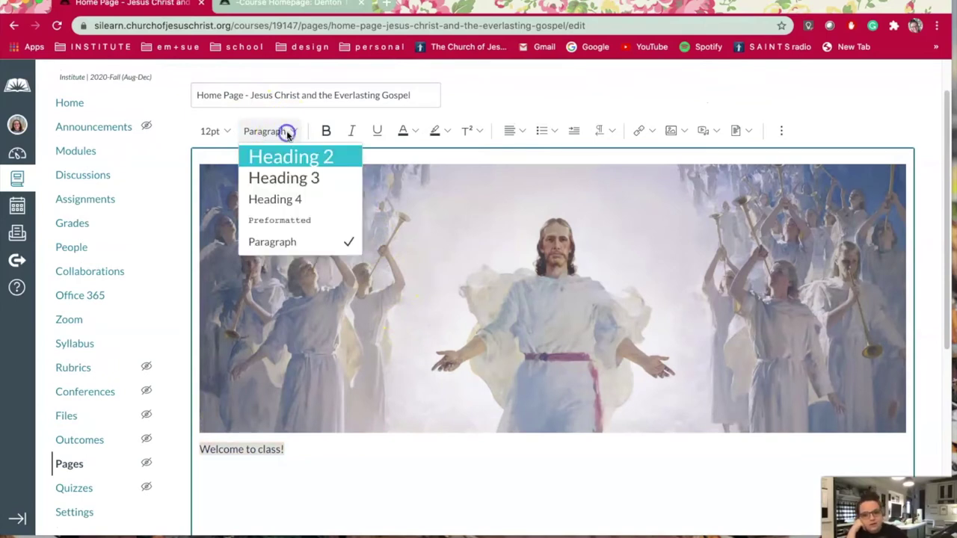
pyautogui.click(296, 161)
pyautogui.click(296, 162)
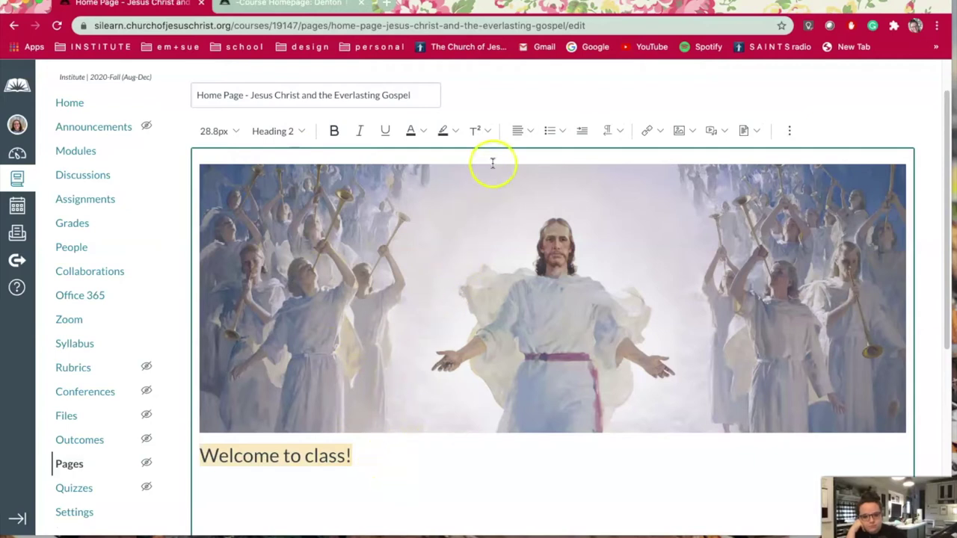
# Center the "Welcome to class!" heading and make it bold
pyautogui.click(530, 131)
pyautogui.click(563, 163)
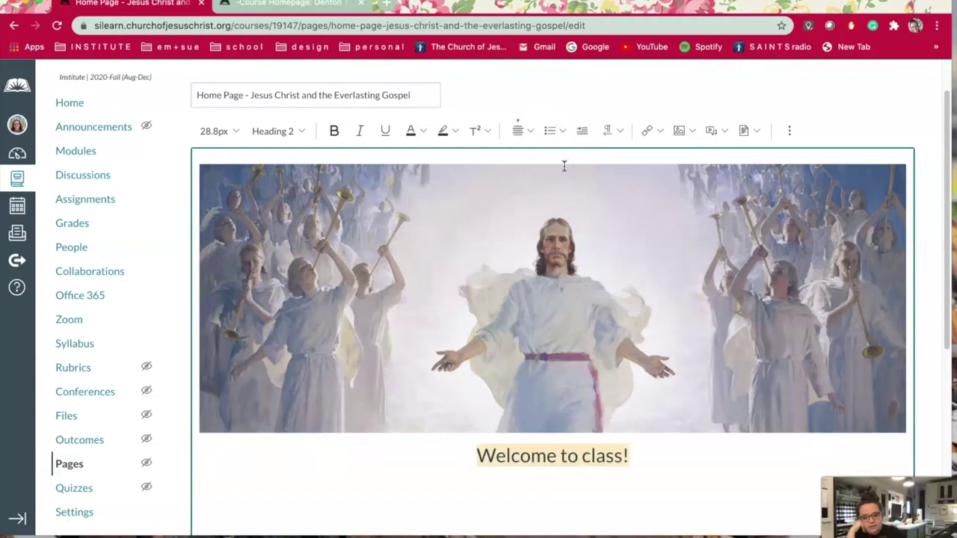
pyautogui.click(334, 132)
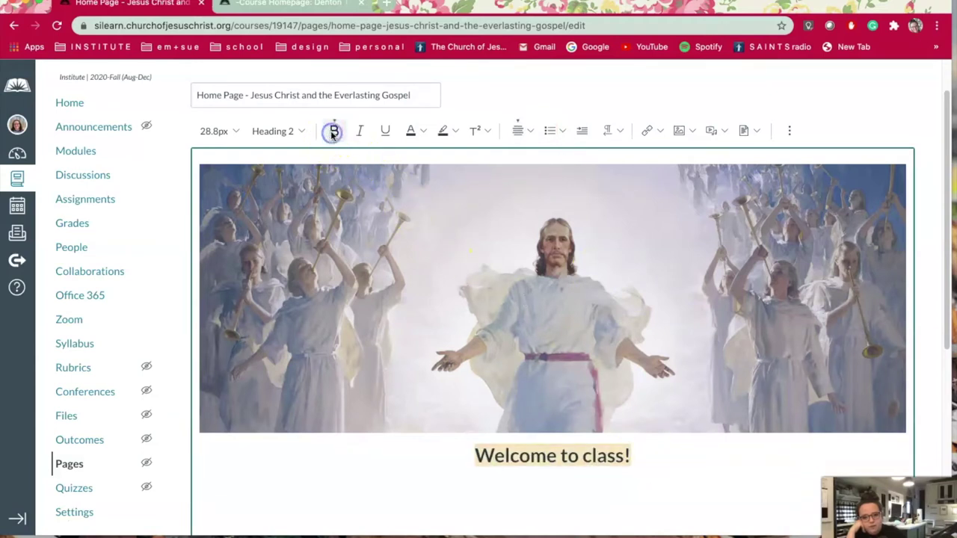
pyautogui.click(672, 466)
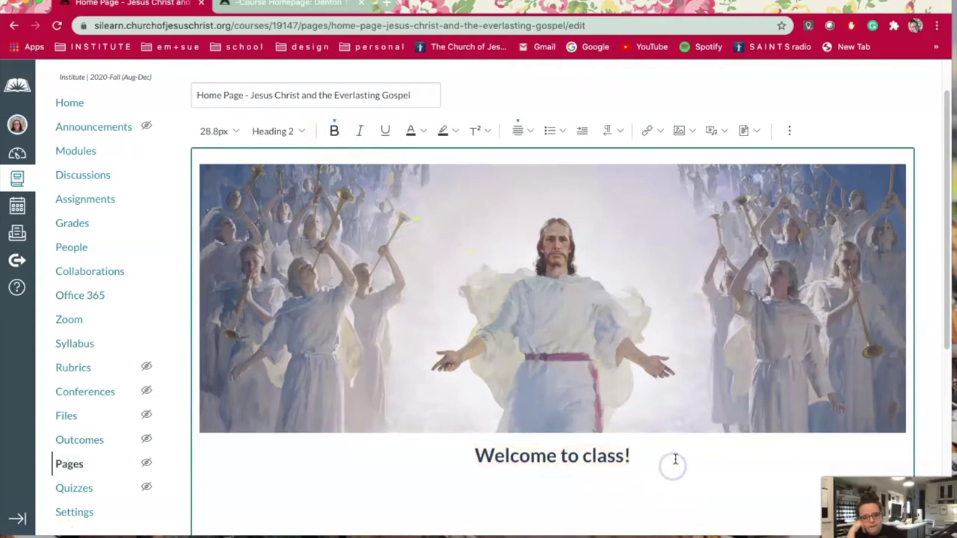
# Give the "Welcome to class!" heading a custom light periwinkle-blue text color using the Color Picker
pyautogui.moveTo(673, 459); pyautogui.dragTo(448, 446)
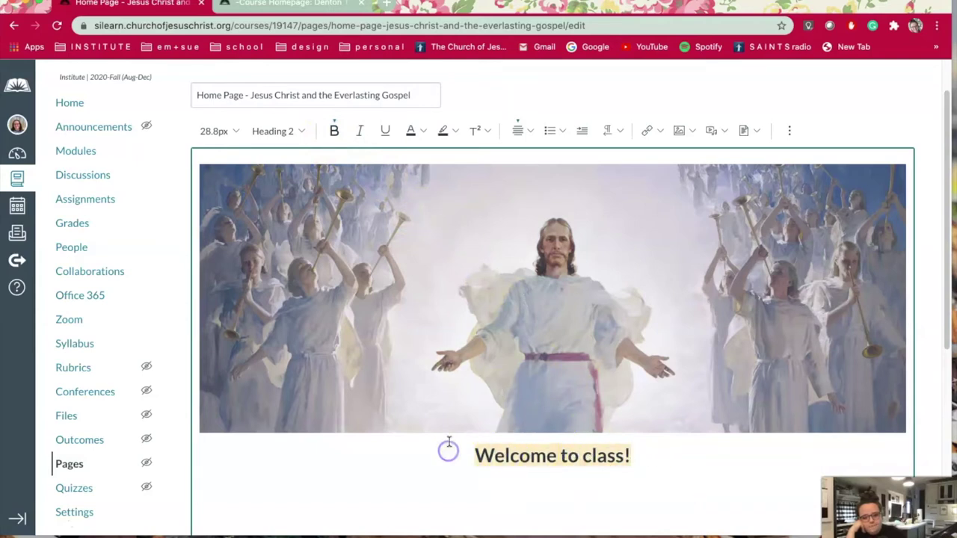
pyautogui.click(424, 131)
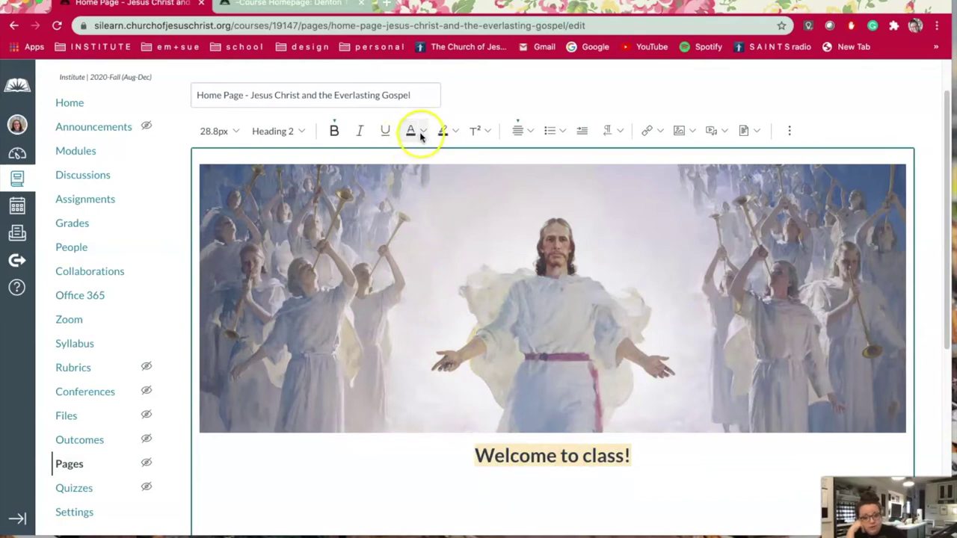
pyautogui.click(424, 131)
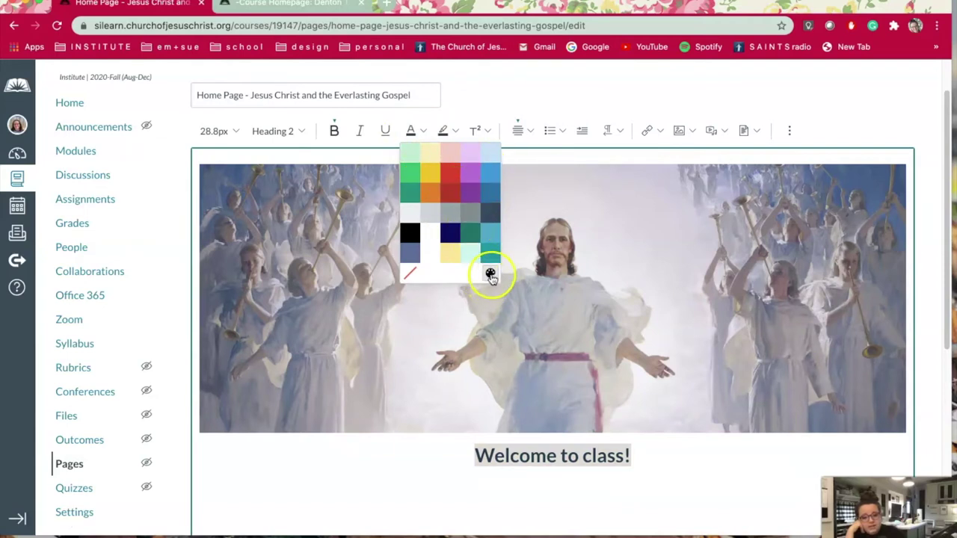
pyautogui.click(489, 275)
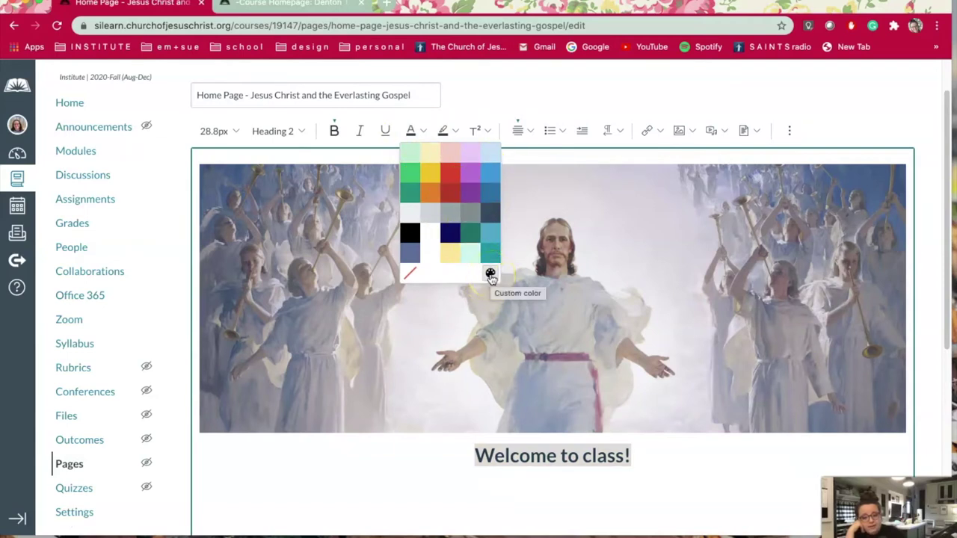
pyautogui.click(489, 275)
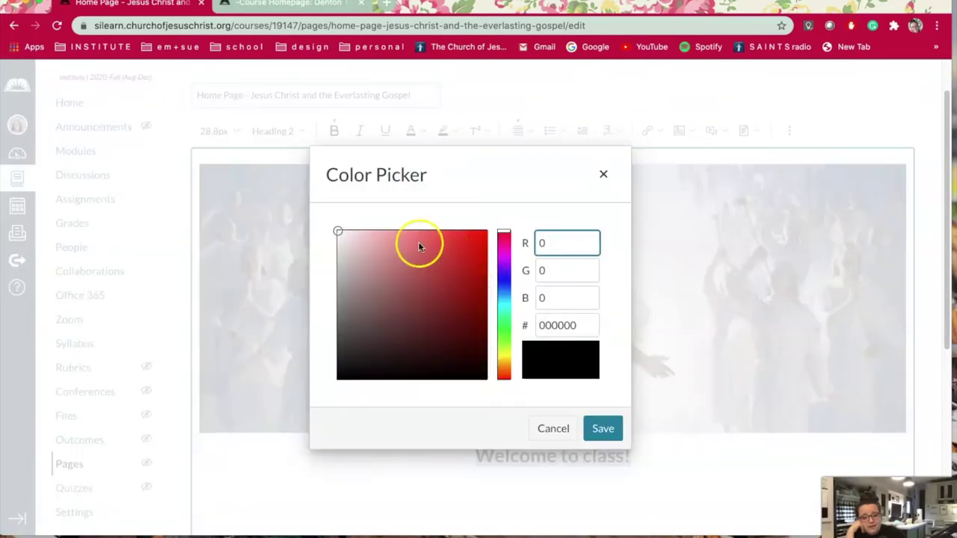
pyautogui.moveTo(338, 229)
pyautogui.mouseDown()
pyautogui.moveTo(404, 246)
pyautogui.moveTo(398, 269)
pyautogui.moveTo(433, 259)
pyautogui.moveTo(376, 288)
pyautogui.moveTo(444, 311)
pyautogui.moveTo(430, 332)
pyautogui.moveTo(434, 275)
pyautogui.moveTo(434, 292)
pyautogui.moveTo(440, 262)
pyautogui.moveTo(446, 269)
pyautogui.mouseUp()
pyautogui.moveTo(505, 238)
pyautogui.mouseDown()
pyautogui.moveTo(506, 369)
pyautogui.moveTo(512, 316)
pyautogui.mouseUp()
pyautogui.moveTo(512, 262)
pyautogui.mouseDown()
pyautogui.moveTo(504, 267)
pyautogui.moveTo(506, 341)
pyautogui.moveTo(503, 284)
pyautogui.mouseUp()
pyautogui.click(447, 272)
pyautogui.moveTo(447, 272)
pyautogui.mouseDown()
pyautogui.moveTo(453, 284)
pyautogui.moveTo(404, 277)
pyautogui.moveTo(402, 247)
pyautogui.mouseUp()
pyautogui.click(604, 428)
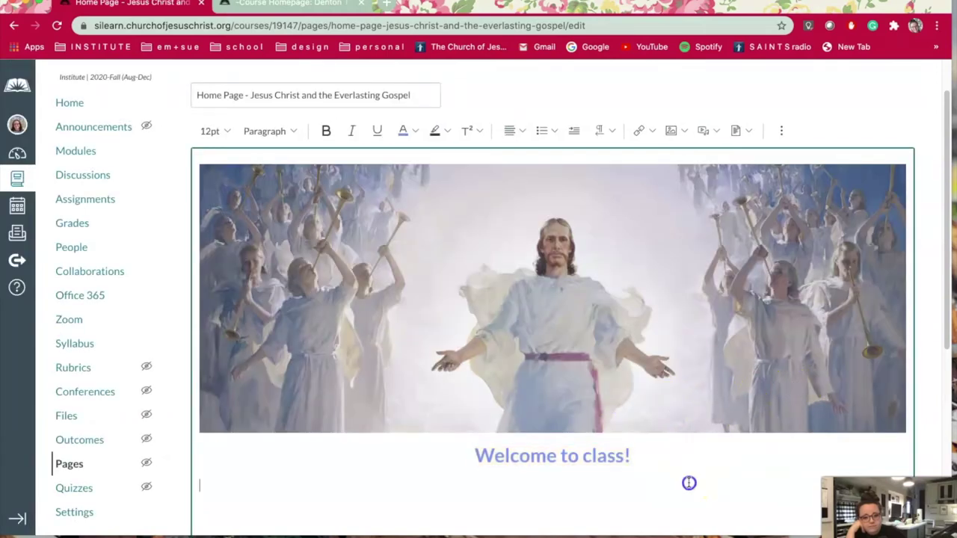
# Change the "Welcome to class!" heading's text color to the muted slate-blue swatch
pyautogui.moveTo(686, 455); pyautogui.dragTo(444, 451)
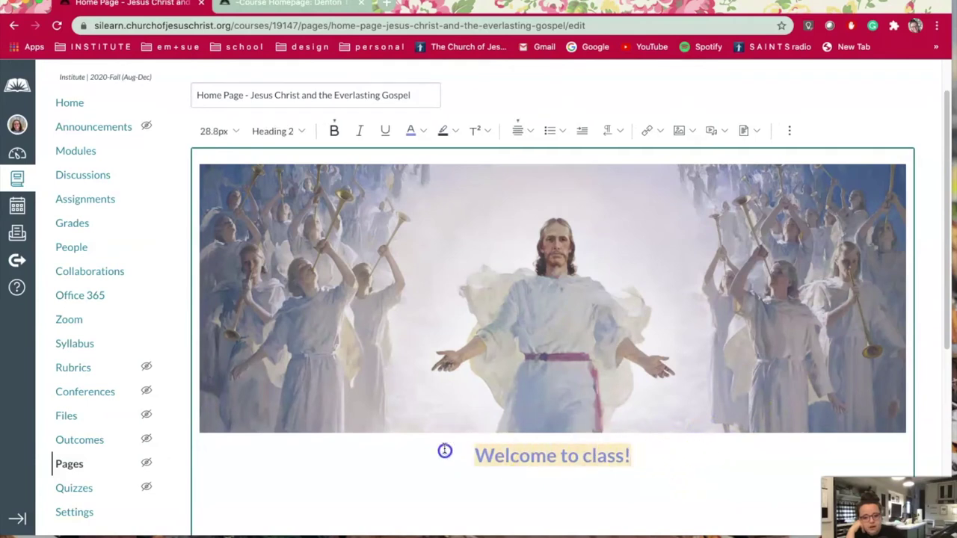
pyautogui.click(424, 131)
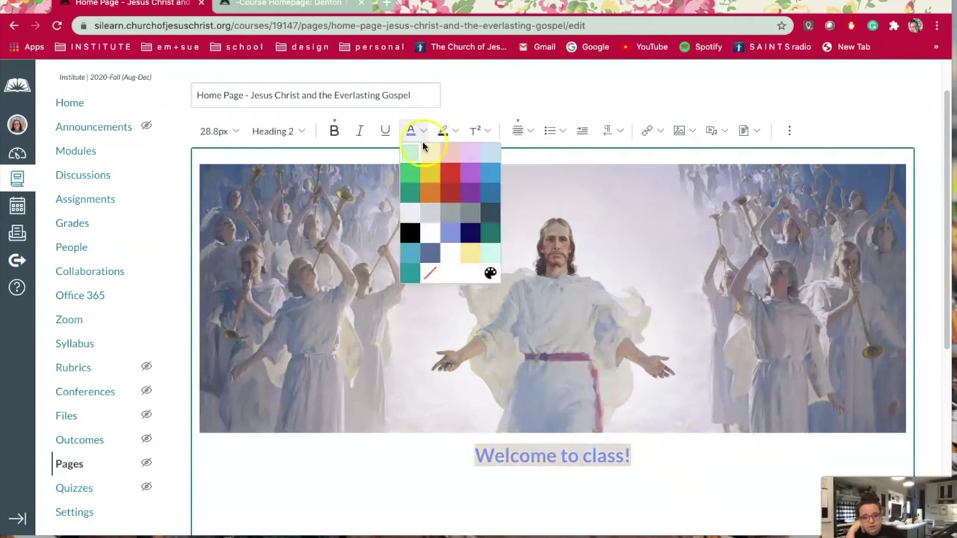
pyautogui.click(430, 256)
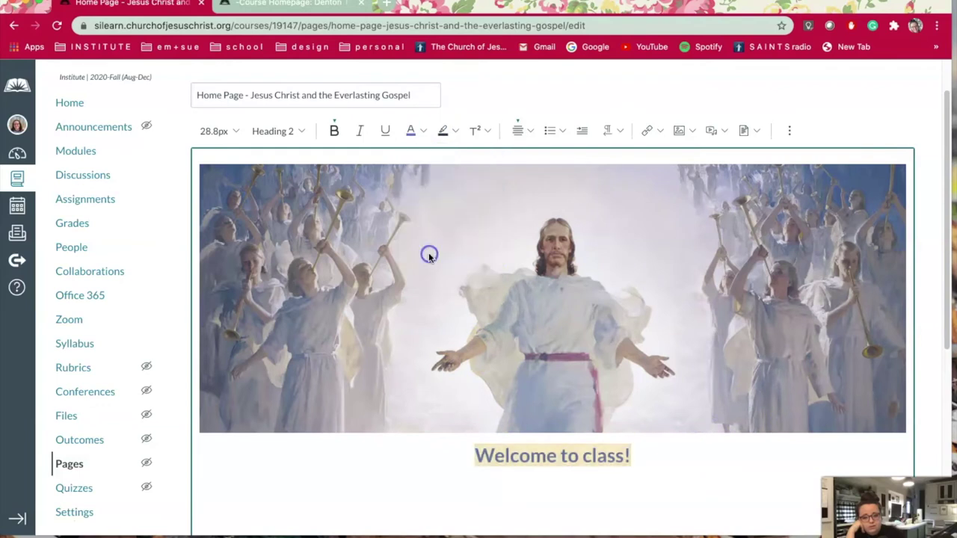
# Start a new empty paragraph below the "Welcome to class!" heading
pyautogui.click(700, 468)
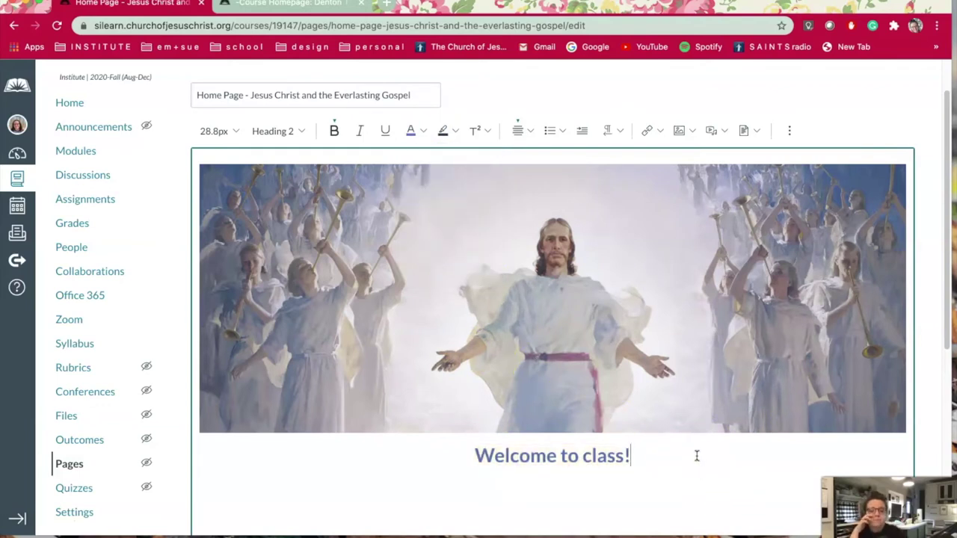
pyautogui.click(690, 447)
pyautogui.scroll(-1, 690, 433)
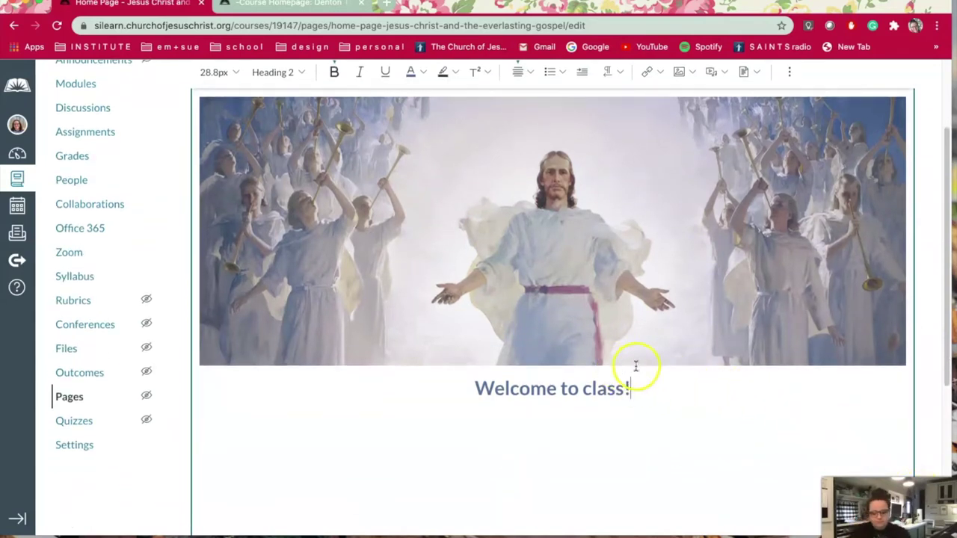
pyautogui.press('Return')
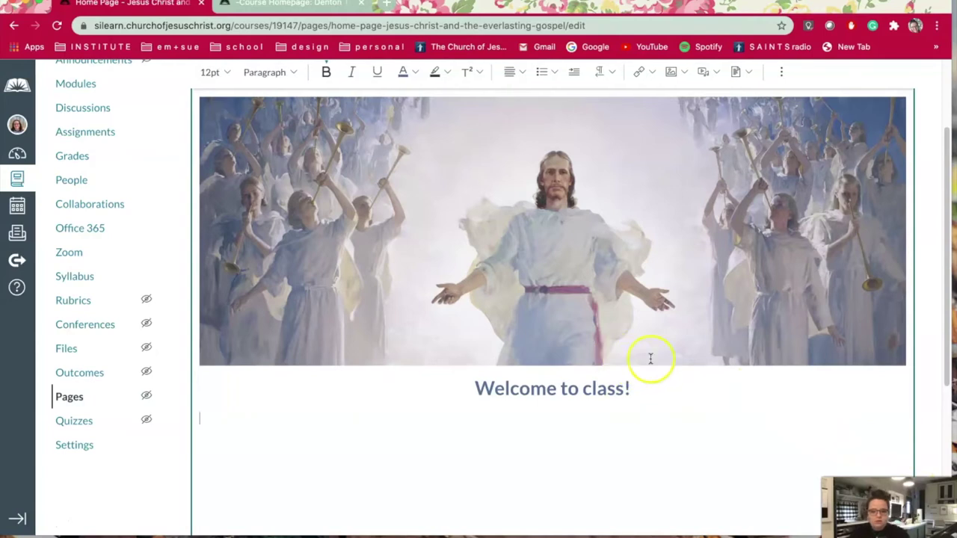
# Insert a 2x2 table in the empty paragraph below the "Welcome to class!" heading
pyautogui.scroll(1, 692, 364)
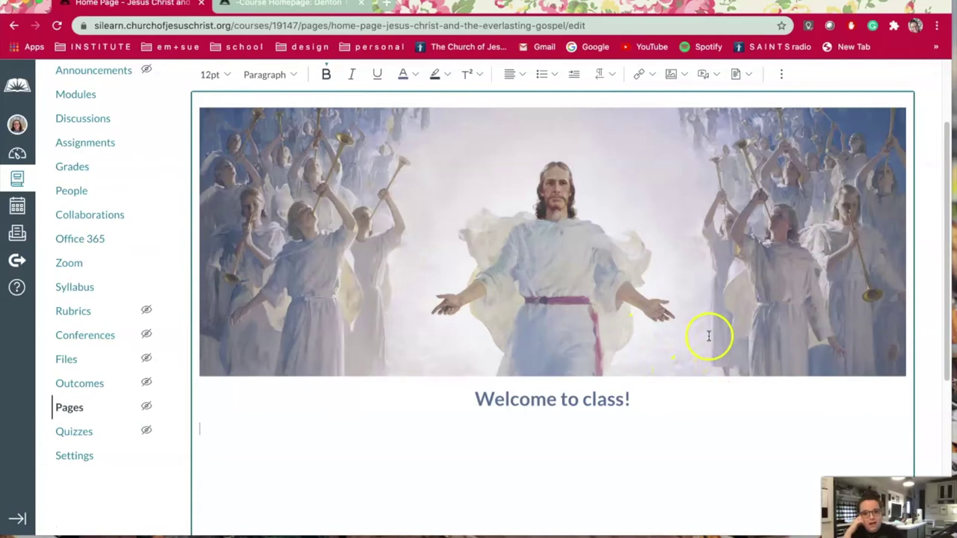
pyautogui.scroll(1, 714, 329)
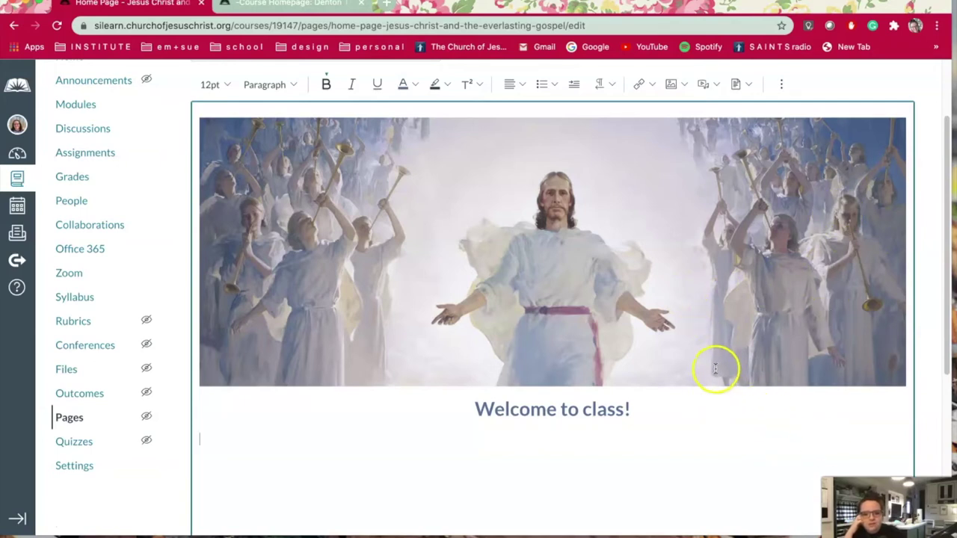
pyautogui.scroll(1, 715, 369)
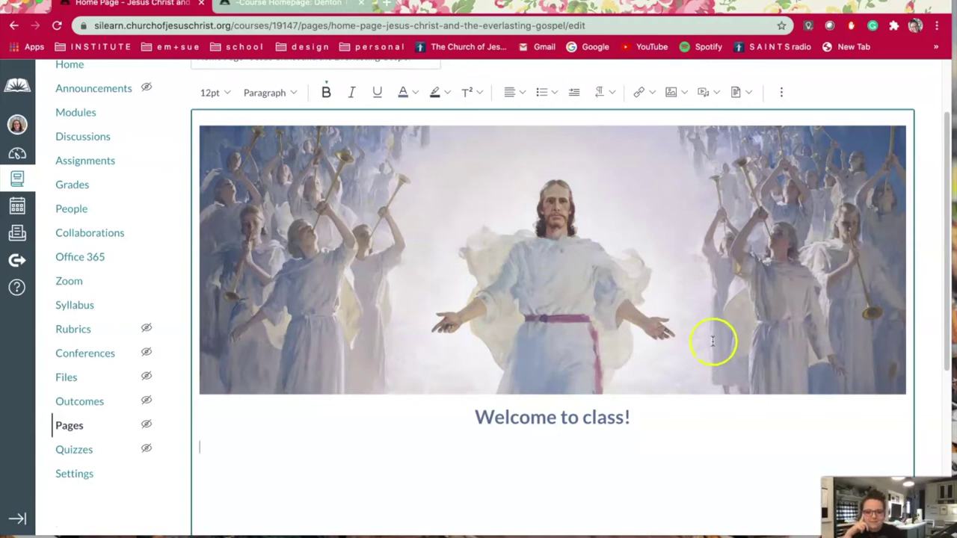
pyautogui.scroll(1, 710, 340)
pyautogui.scroll(1, 707, 339)
pyautogui.scroll(1, 706, 339)
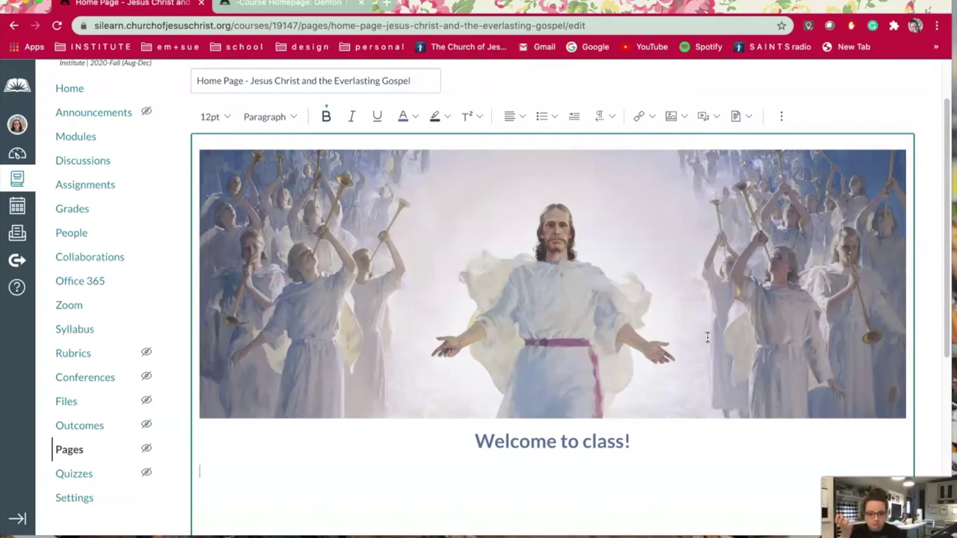
pyautogui.click(781, 117)
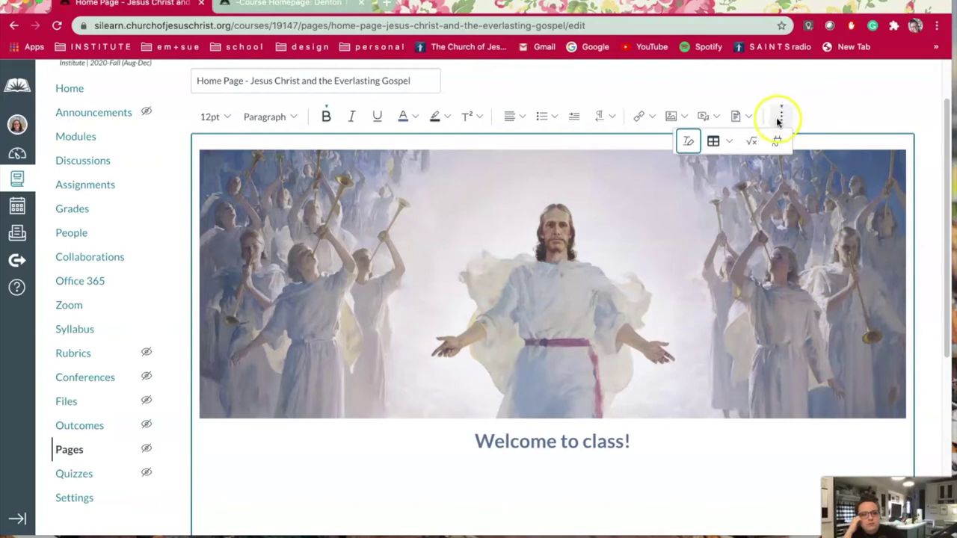
pyautogui.click(726, 142)
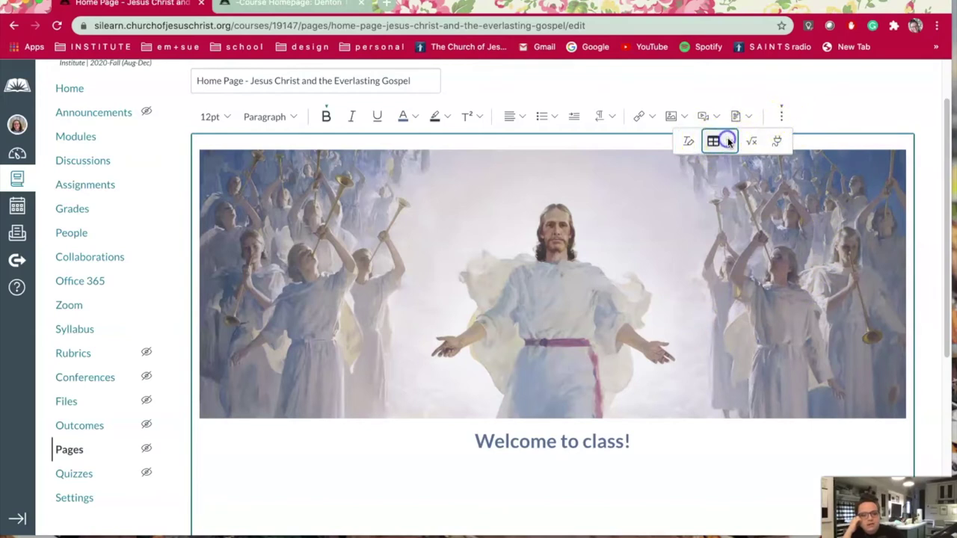
pyautogui.moveTo(744, 165)
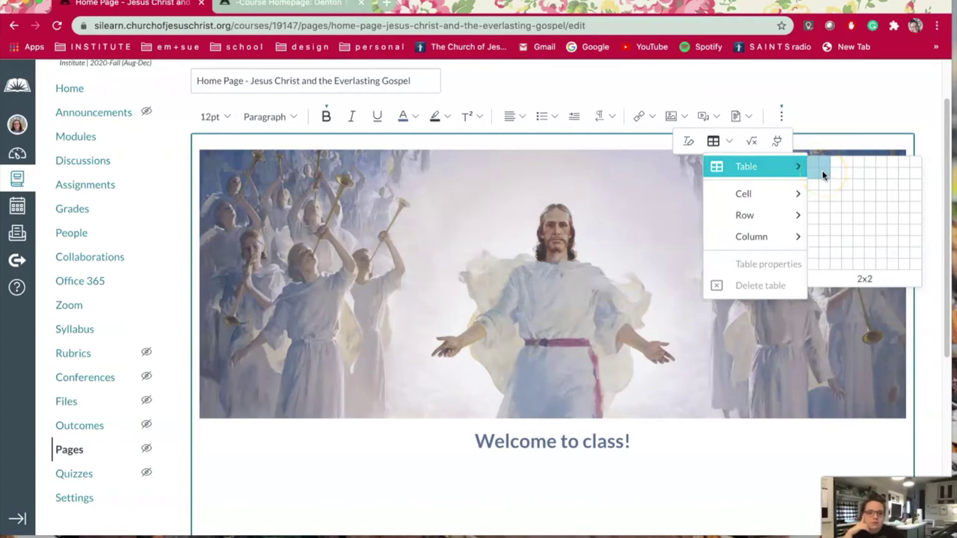
pyautogui.click(823, 172)
pyautogui.scroll(-2, 747, 284)
pyautogui.scroll(-1, 743, 286)
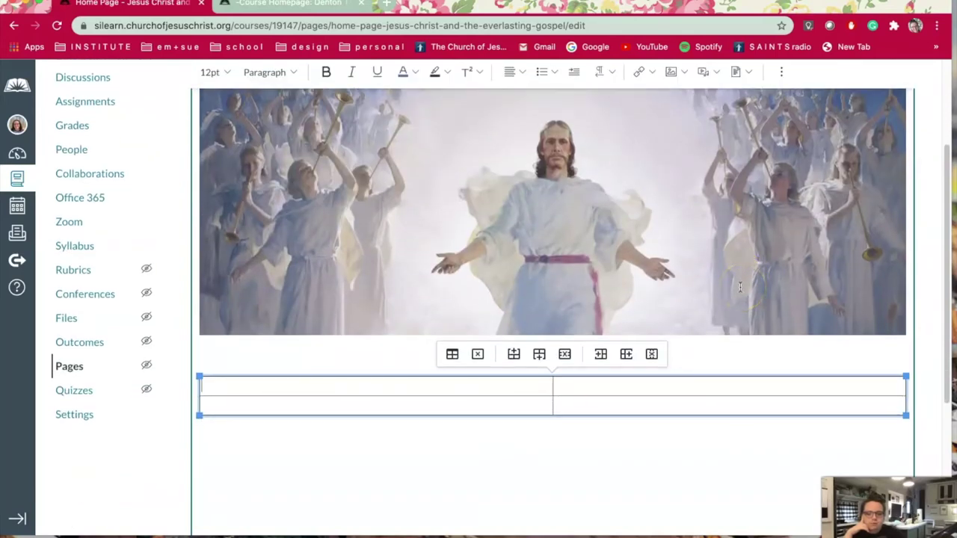
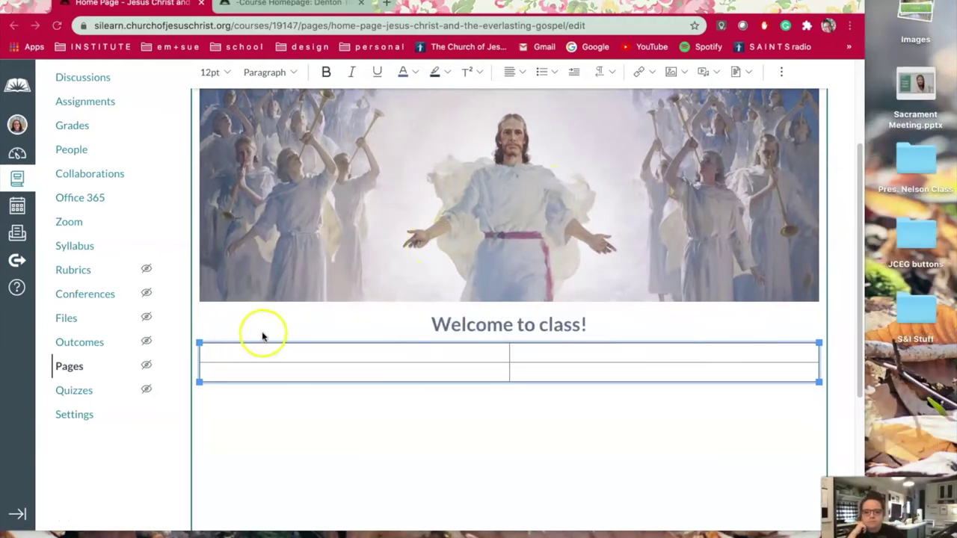
# Upload button_this-week.png from the desktop's Images stack into the table's top-left cell
pyautogui.click(221, 353)
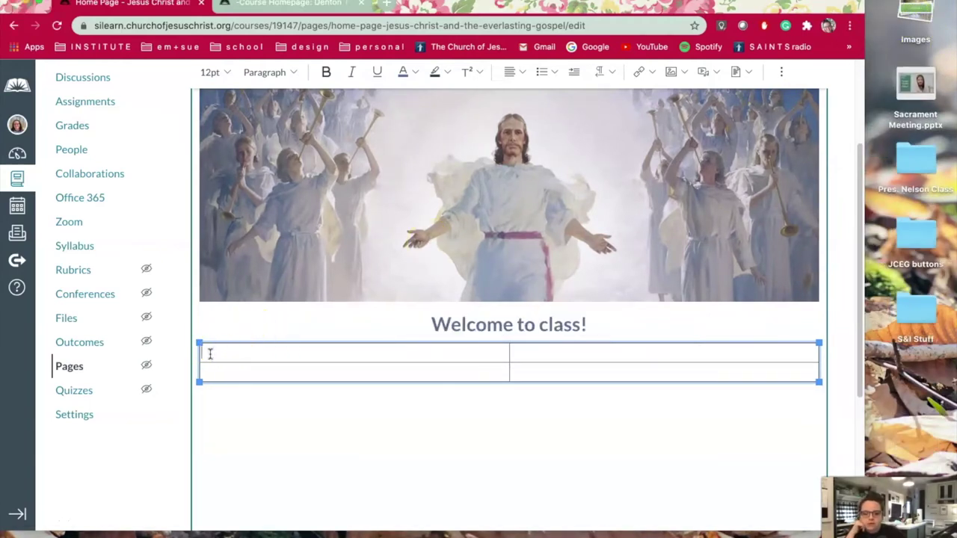
pyautogui.click(224, 354)
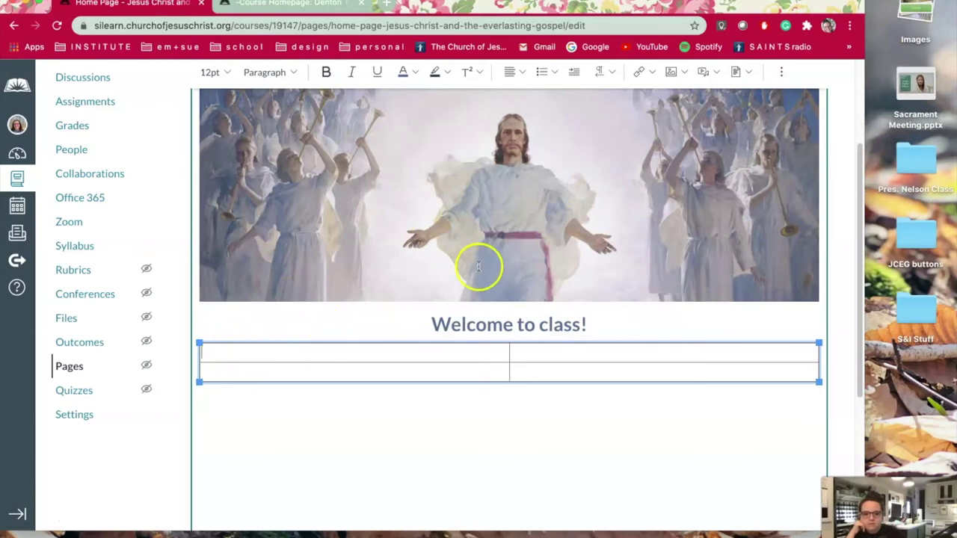
pyautogui.scroll(1, 499, 246)
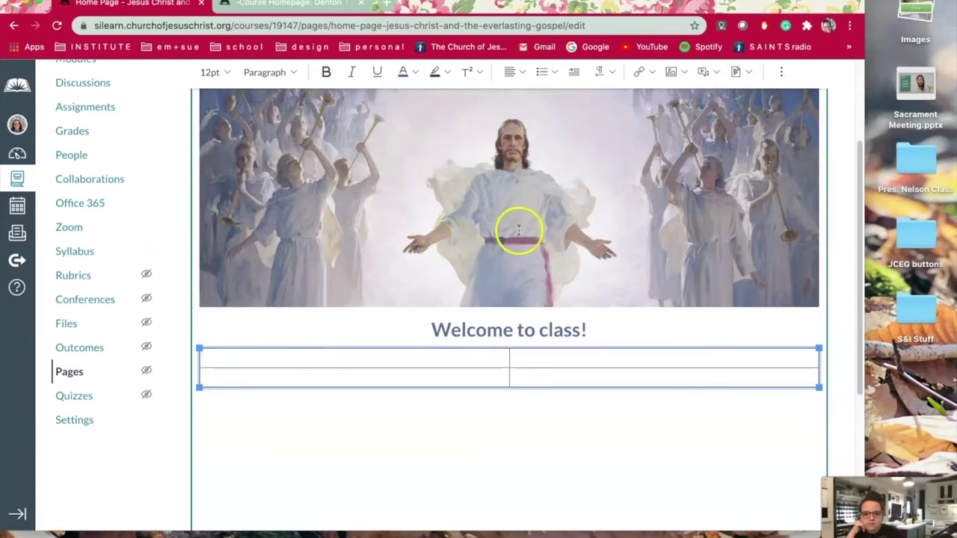
pyautogui.click(680, 73)
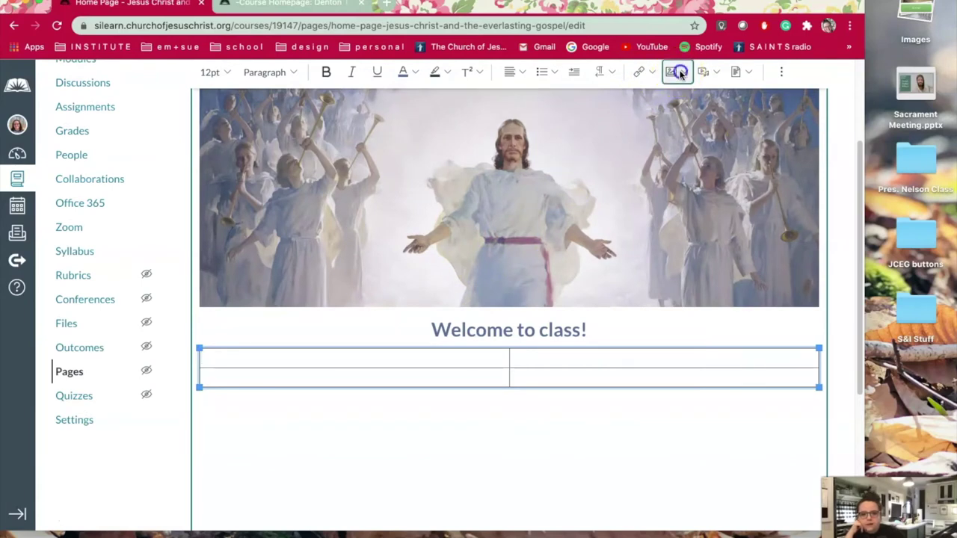
pyautogui.click(689, 102)
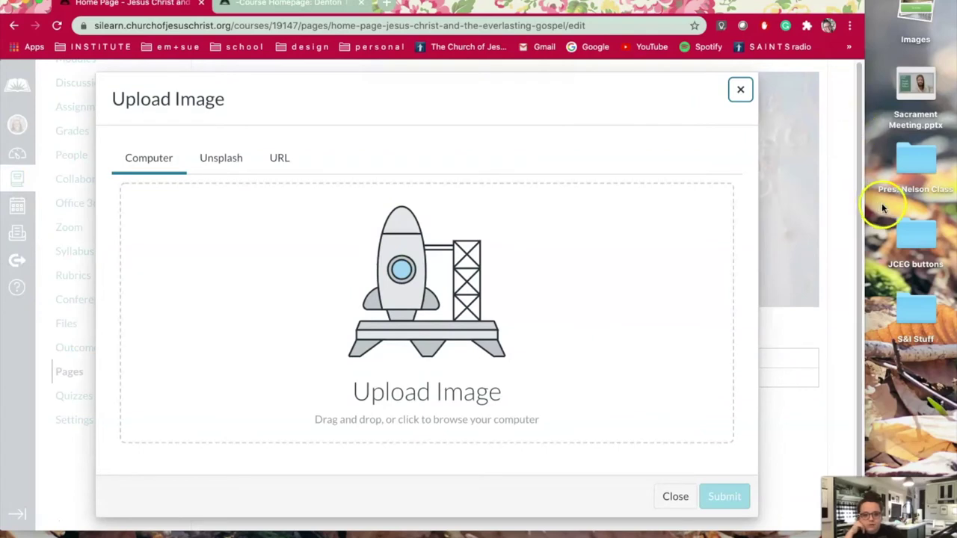
pyautogui.click(916, 10)
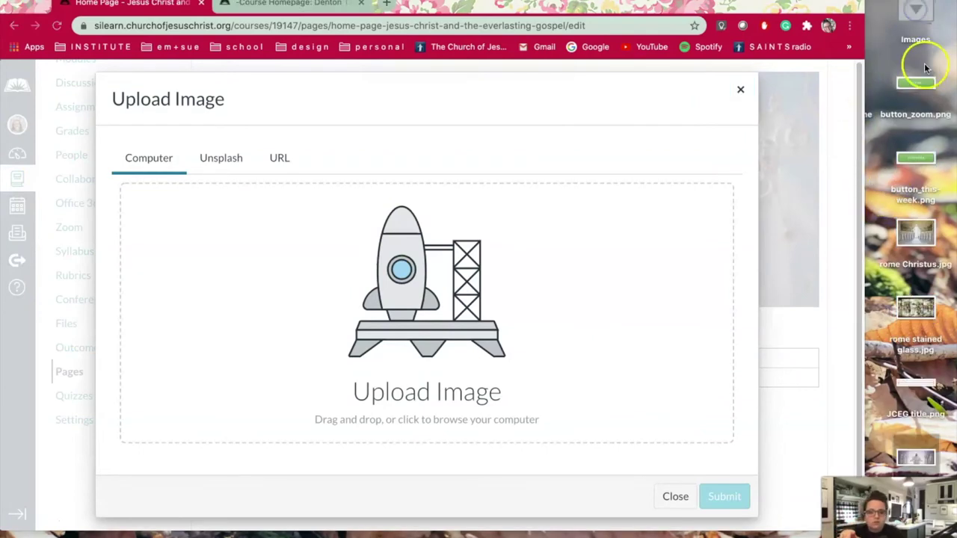
pyautogui.click(919, 159)
pyautogui.moveTo(912, 170); pyautogui.dragTo(422, 297)
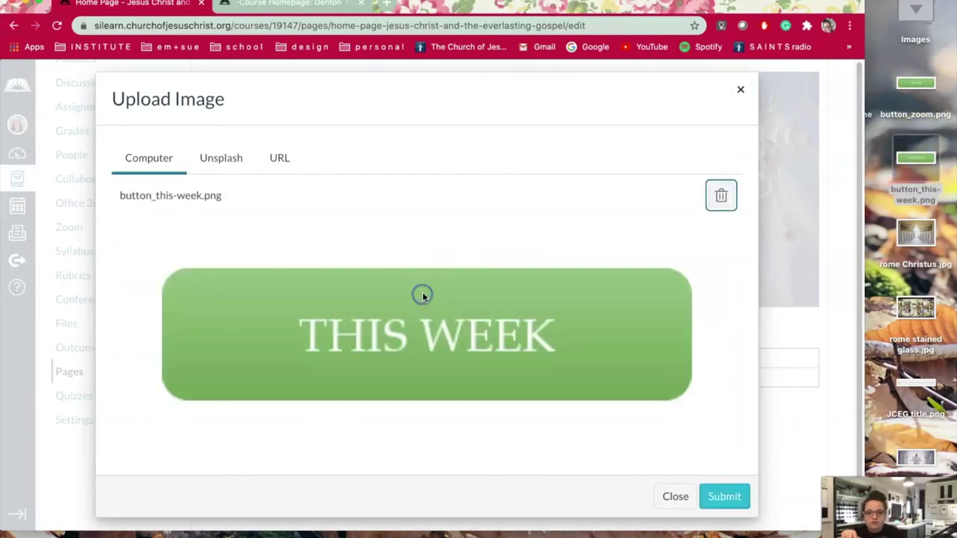
pyautogui.click(722, 495)
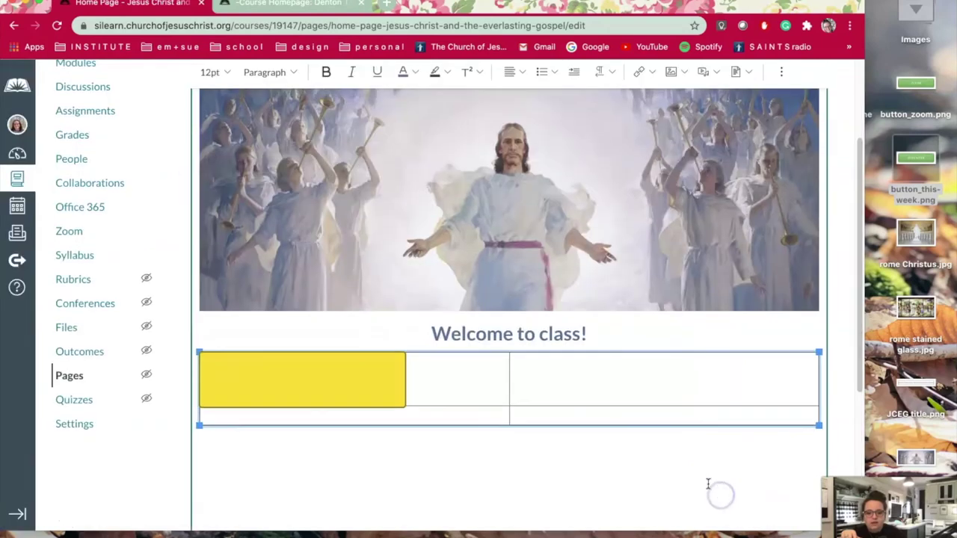
# Delete the green "THIS WEEK" button image from the table's top-left cell
pyautogui.click(442, 378)
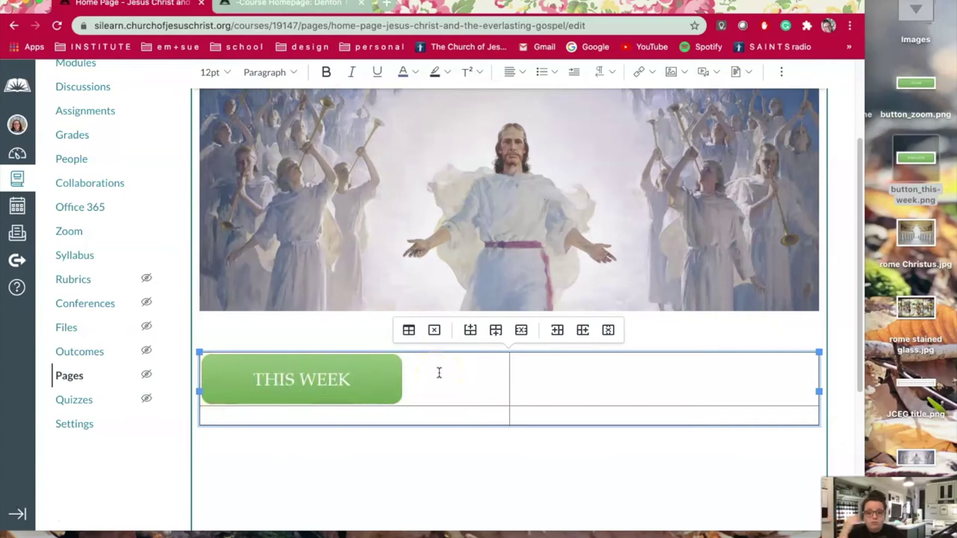
pyautogui.press('BackSpace')
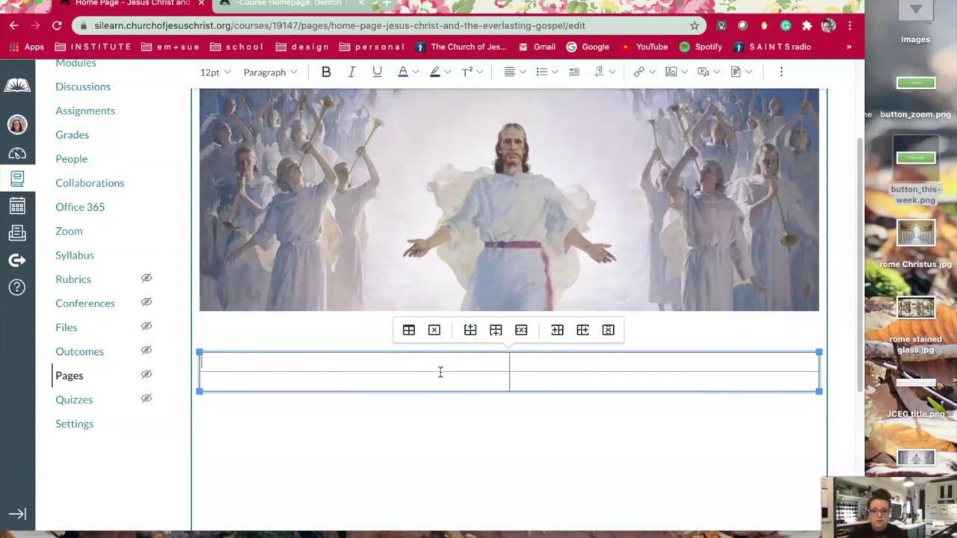
# Open the JCEG buttons desktop folder in Finder, select JCEG button 4.png and move the folder window clear of the page's editing tools
pyautogui.click(915, 11)
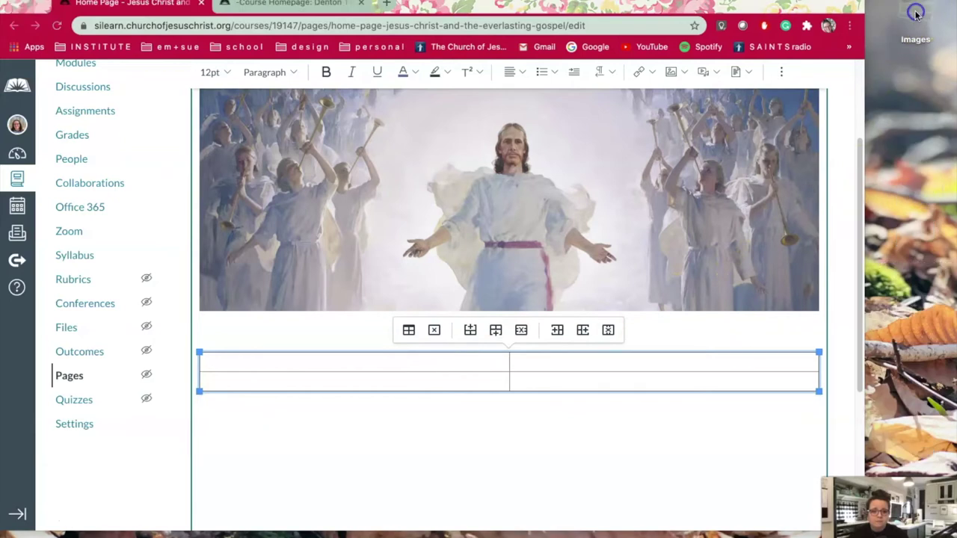
pyautogui.click(917, 236)
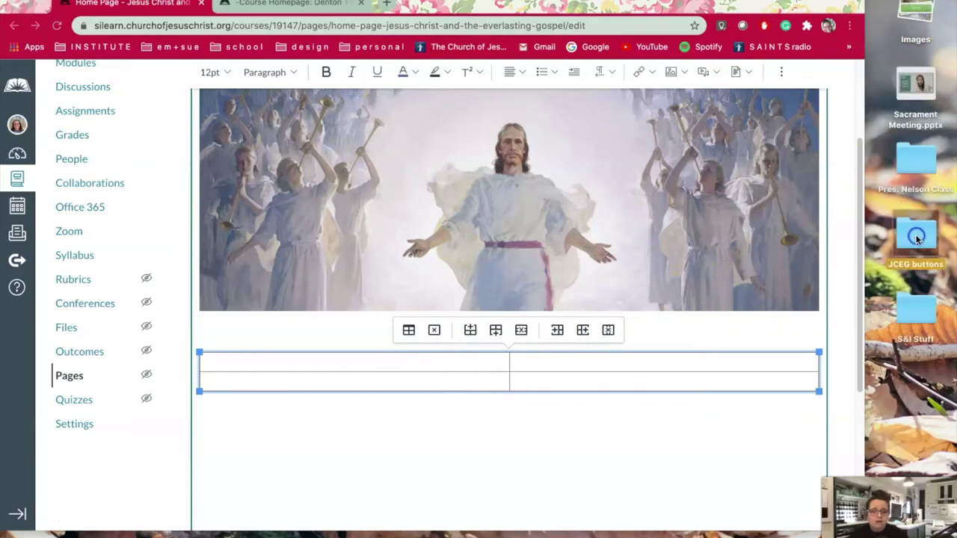
pyautogui.doubleClick(916, 237)
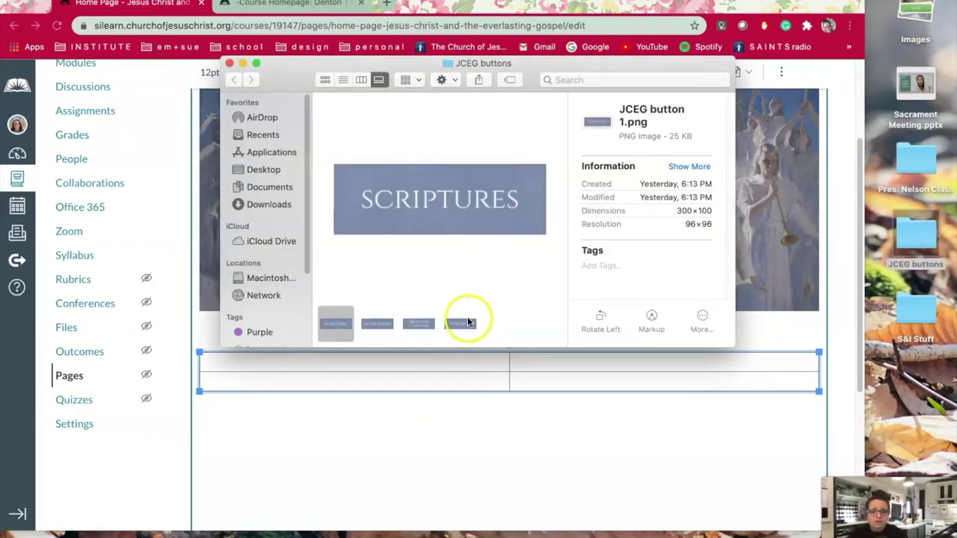
pyautogui.moveTo(648, 62); pyautogui.dragTo(845, 21)
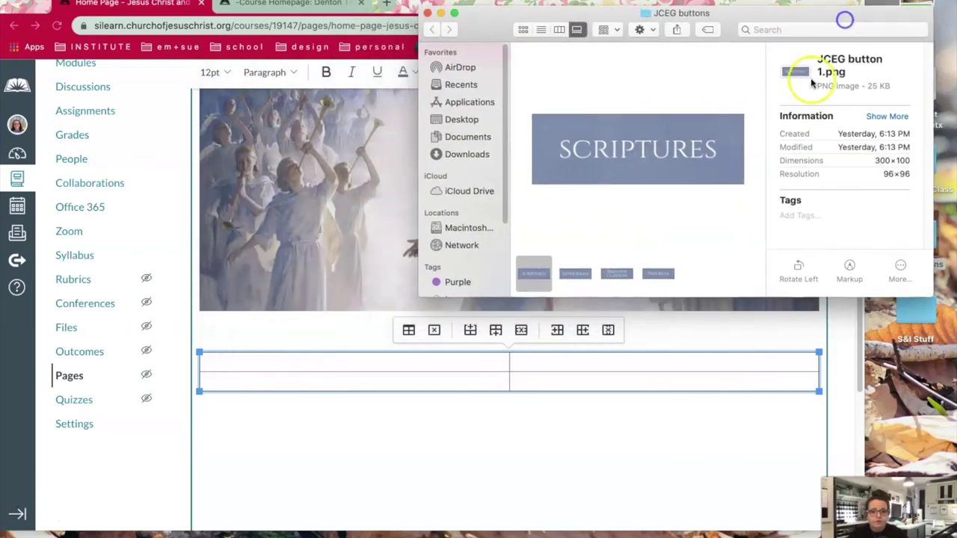
pyautogui.click(657, 276)
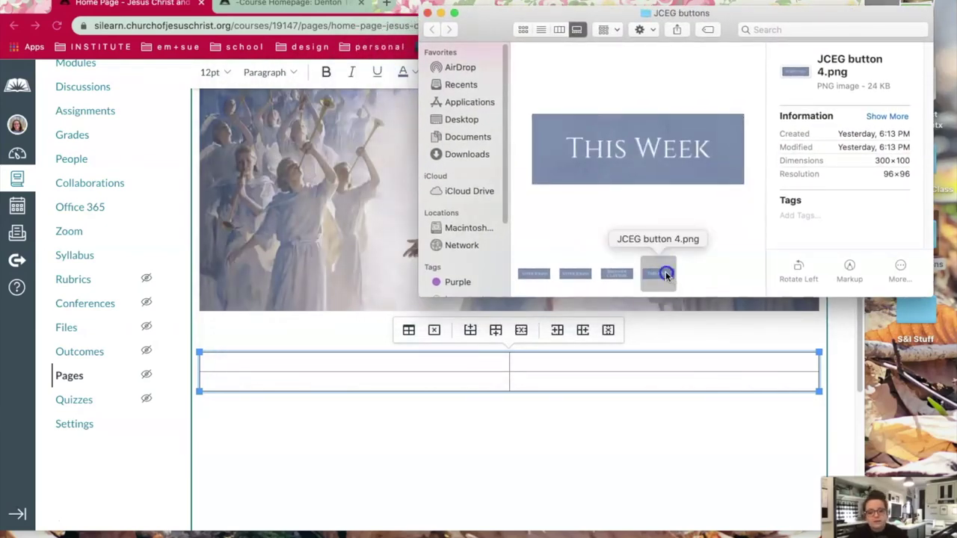
pyautogui.moveTo(667, 272)
pyautogui.mouseDown()
pyautogui.moveTo(397, 363)
pyautogui.moveTo(281, 368)
pyautogui.moveTo(678, 271)
pyautogui.mouseUp()
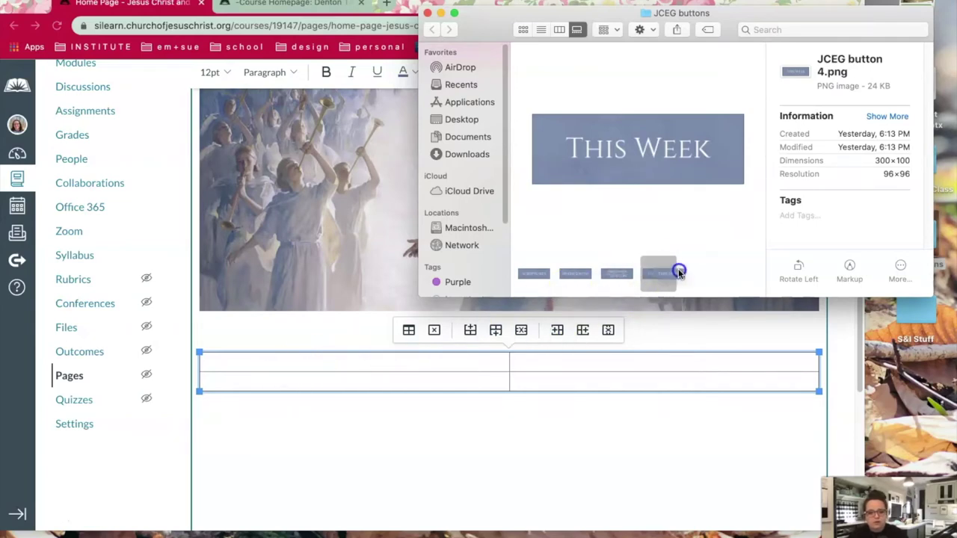
pyautogui.moveTo(742, 16); pyautogui.dragTo(956, 122)
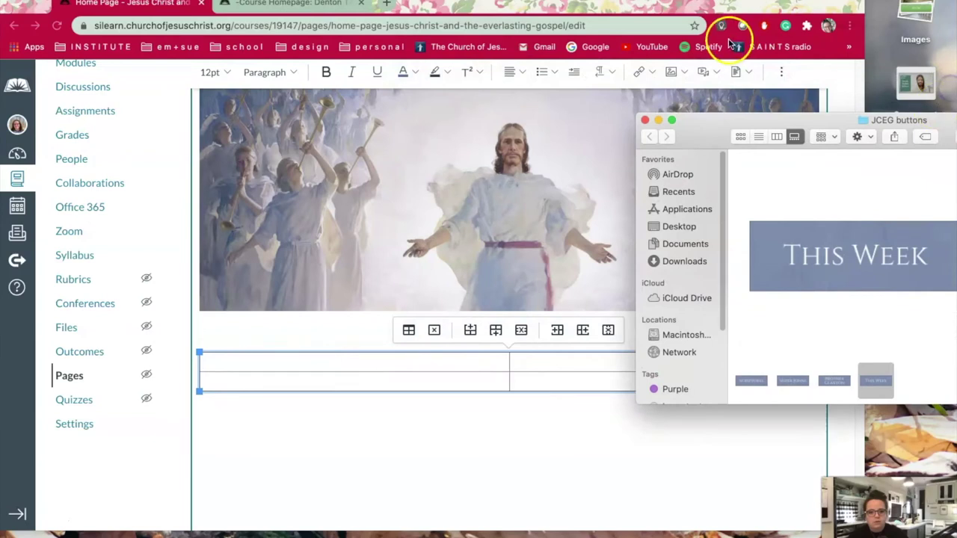
# Upload JCEG button 4.png from the JCEG buttons folder into the table's top-left cell
pyautogui.click(680, 72)
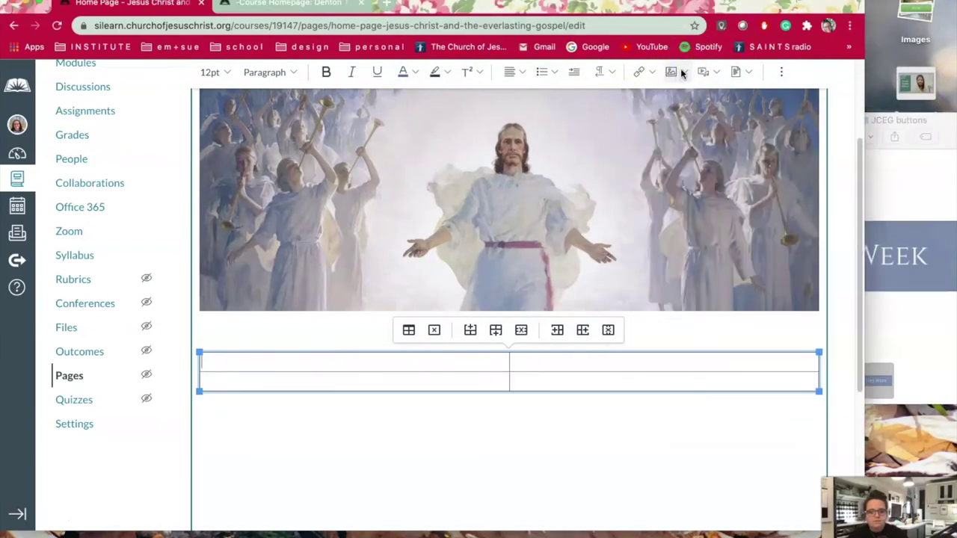
pyautogui.click(681, 72)
pyautogui.click(690, 98)
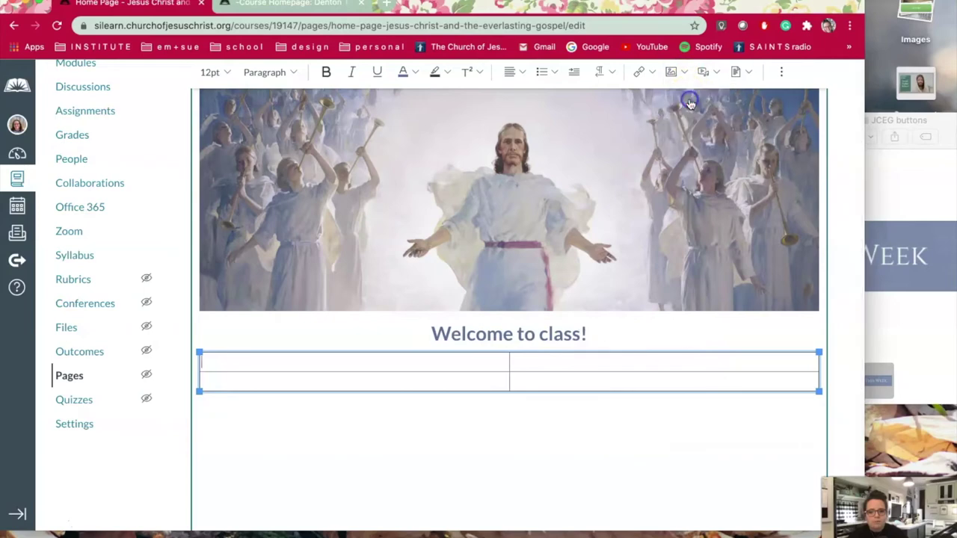
pyautogui.click(913, 125)
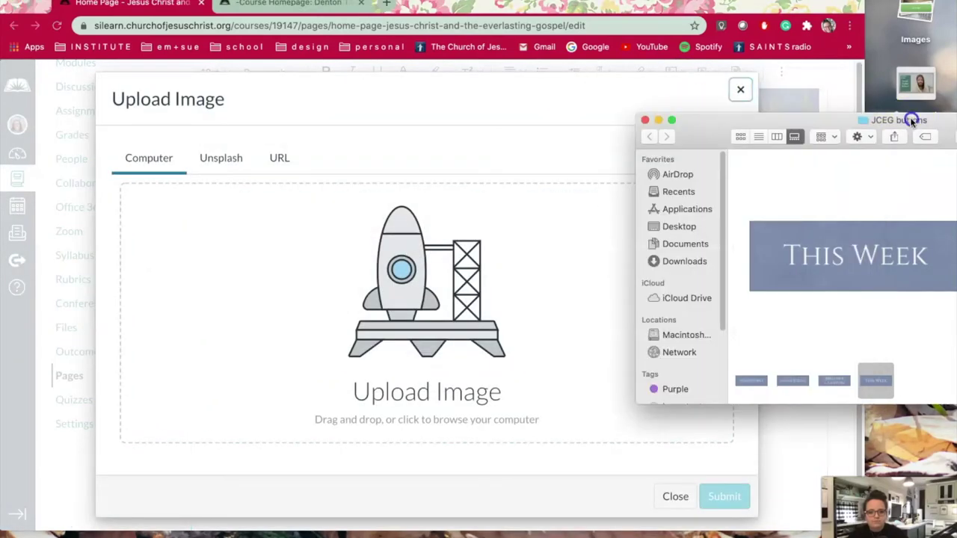
pyautogui.moveTo(874, 379); pyautogui.dragTo(403, 306)
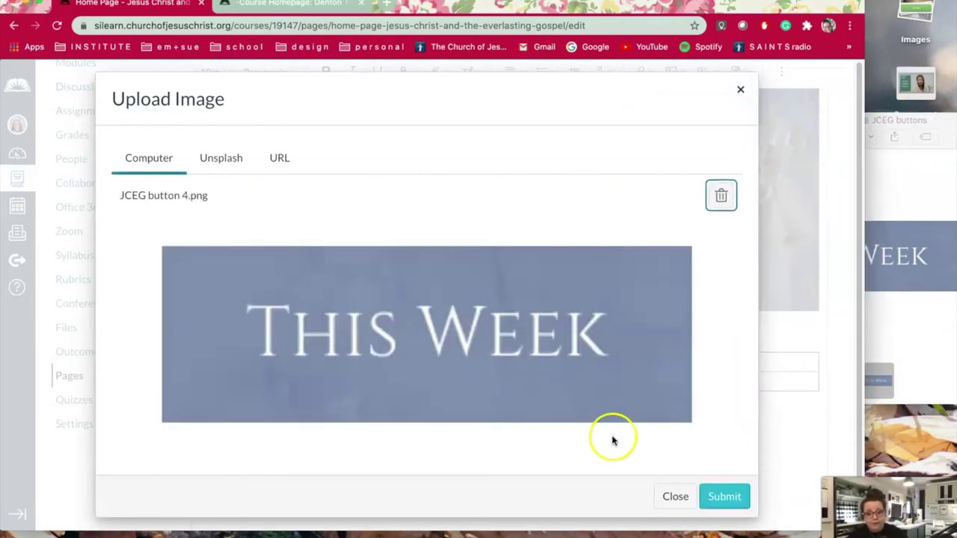
pyautogui.click(724, 497)
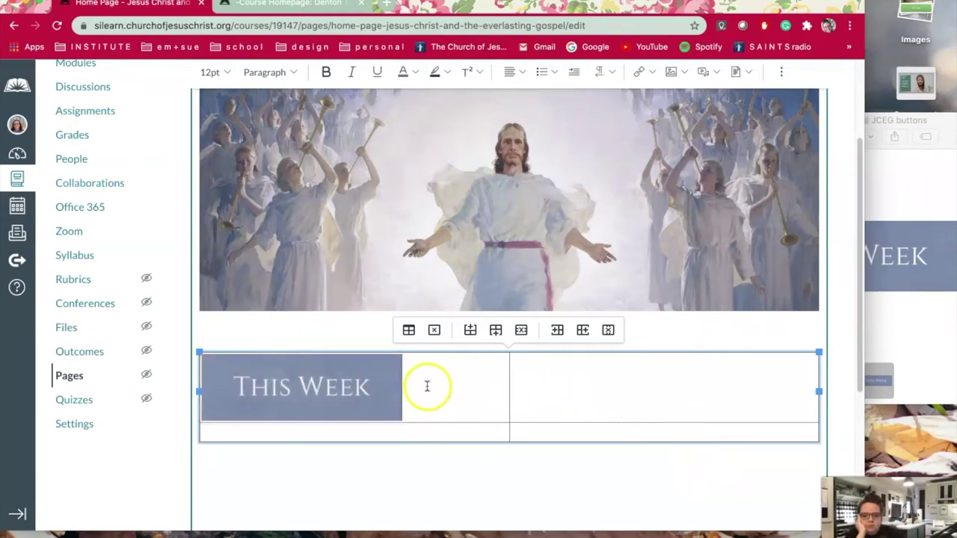
# Upload JCEG button 1.png from the JCEG buttons folder into the table's top-right cell
pyautogui.click(548, 381)
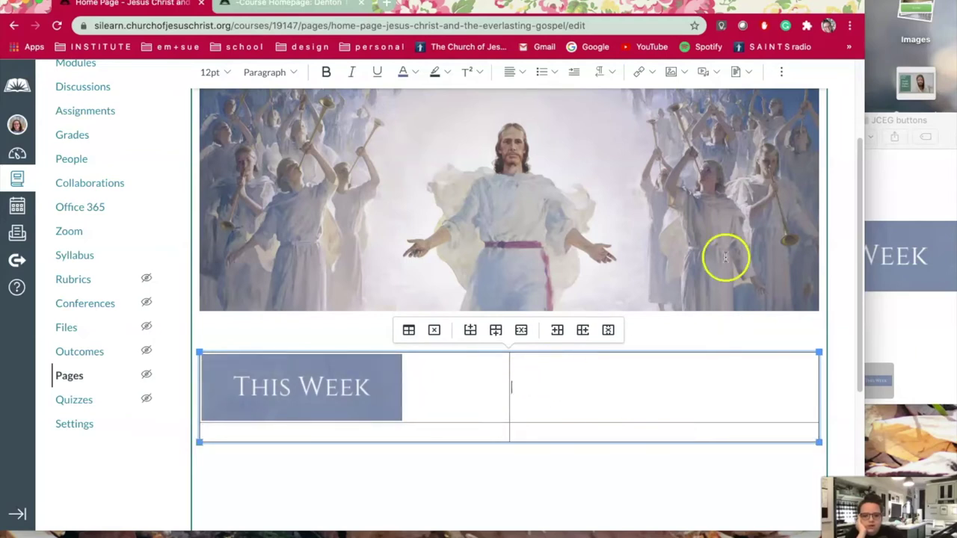
pyautogui.click(681, 72)
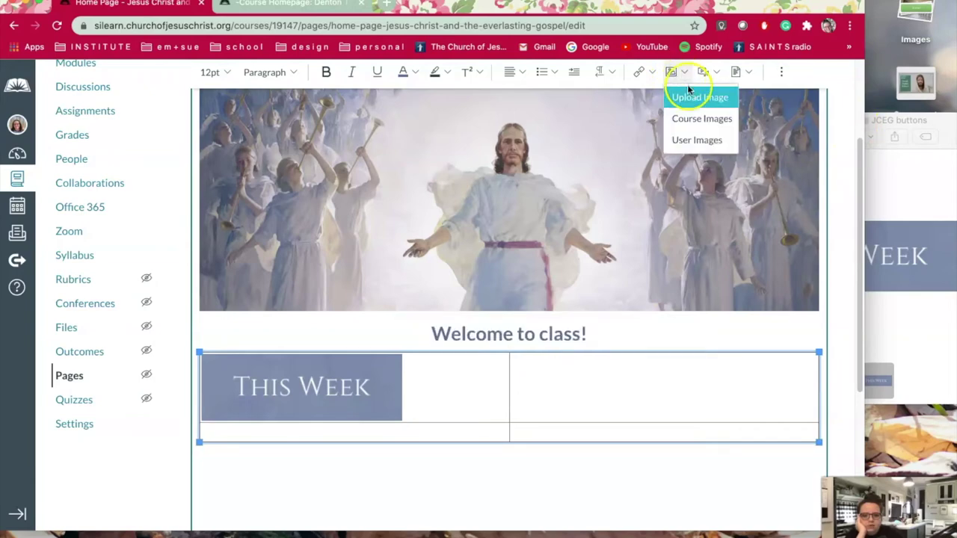
pyautogui.click(695, 97)
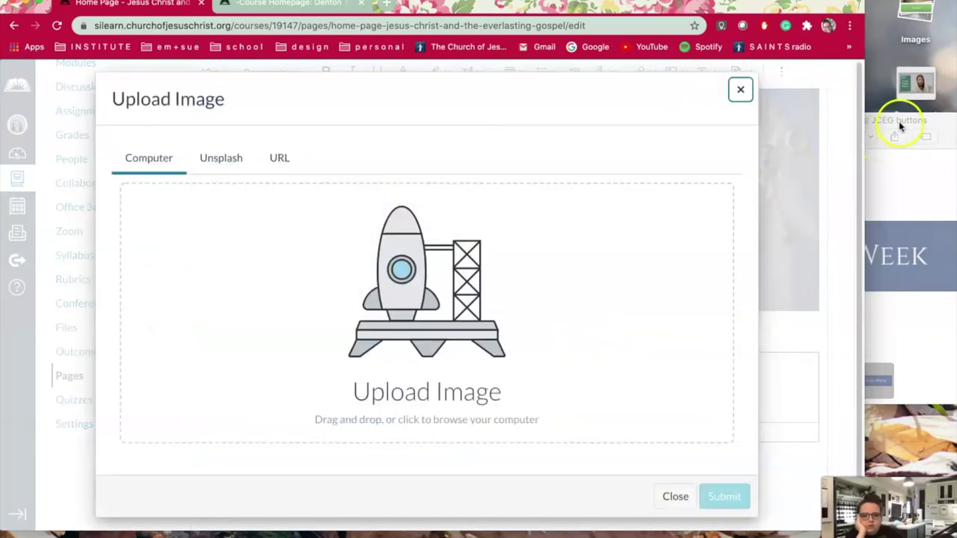
pyautogui.click(899, 122)
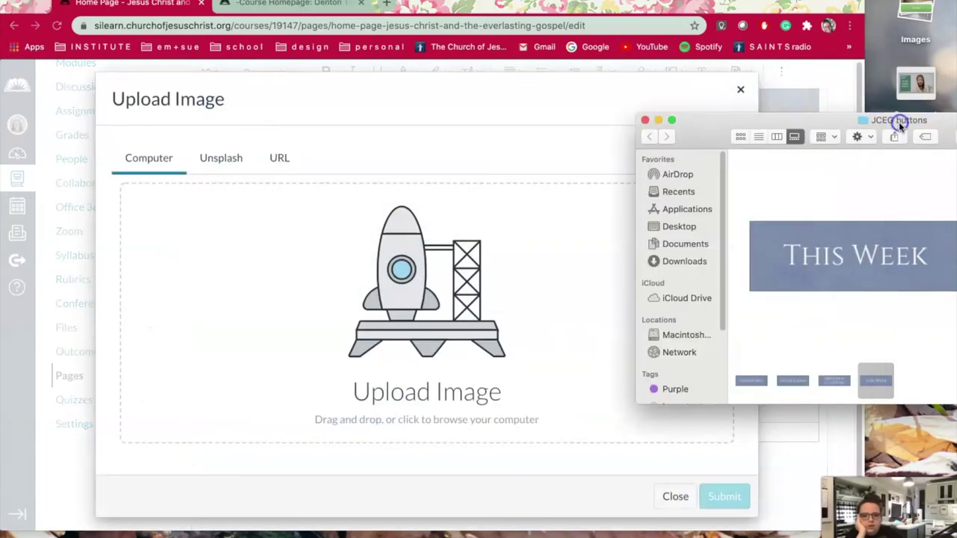
pyautogui.click(797, 382)
pyautogui.click(748, 382)
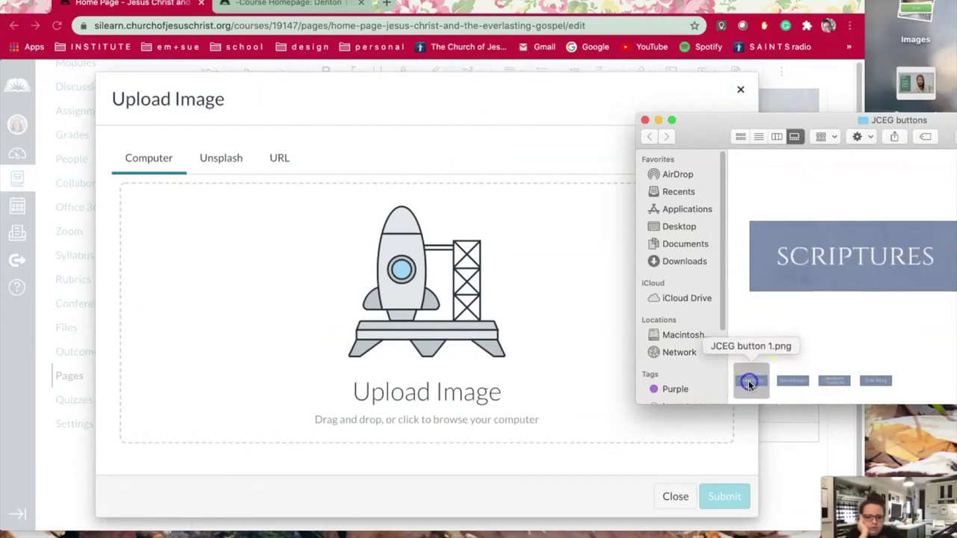
pyautogui.moveTo(756, 386); pyautogui.dragTo(358, 316)
pyautogui.click(724, 497)
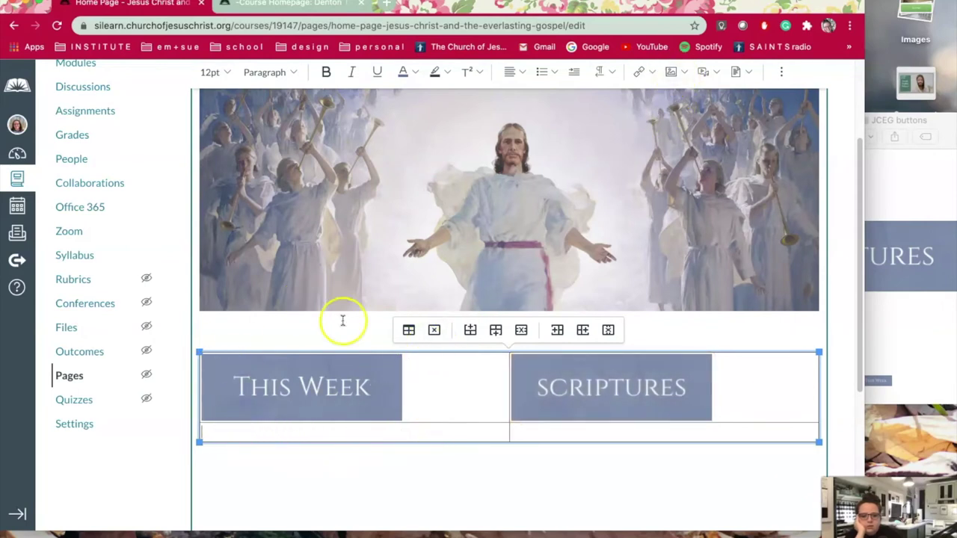
# Upload JCEG button 3.png from the JCEG buttons folder into the table's bottom-left cell
pyautogui.click(685, 71)
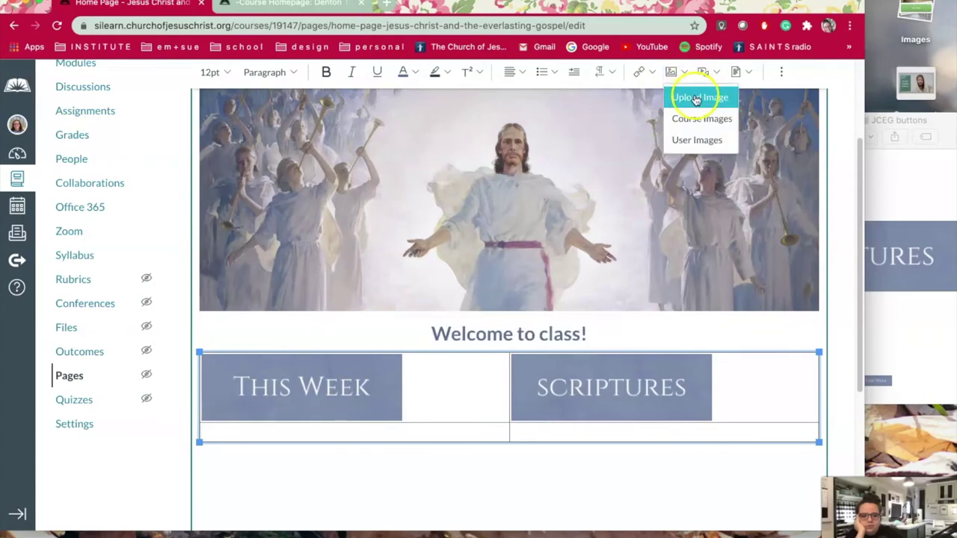
pyautogui.click(696, 98)
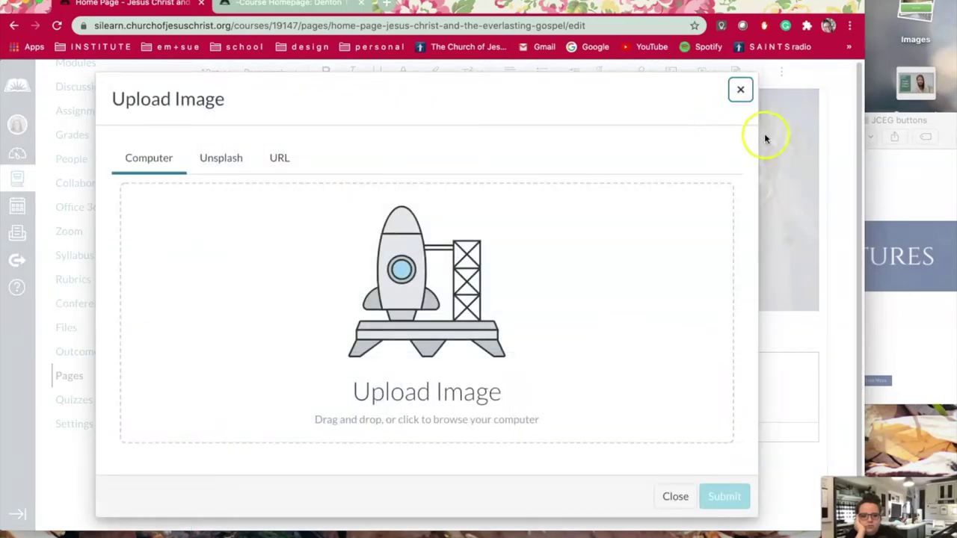
pyautogui.click(913, 179)
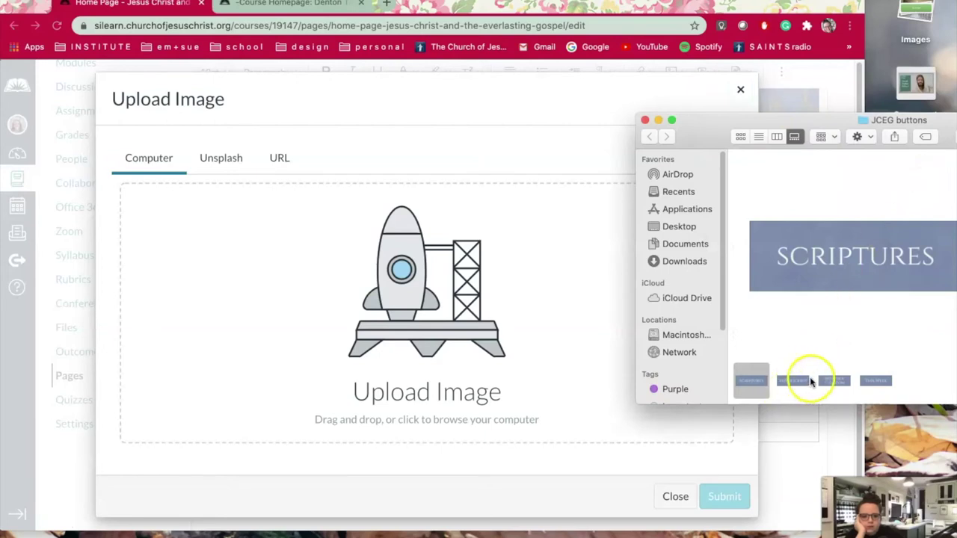
pyautogui.click(835, 379)
pyautogui.moveTo(838, 381); pyautogui.dragTo(399, 342)
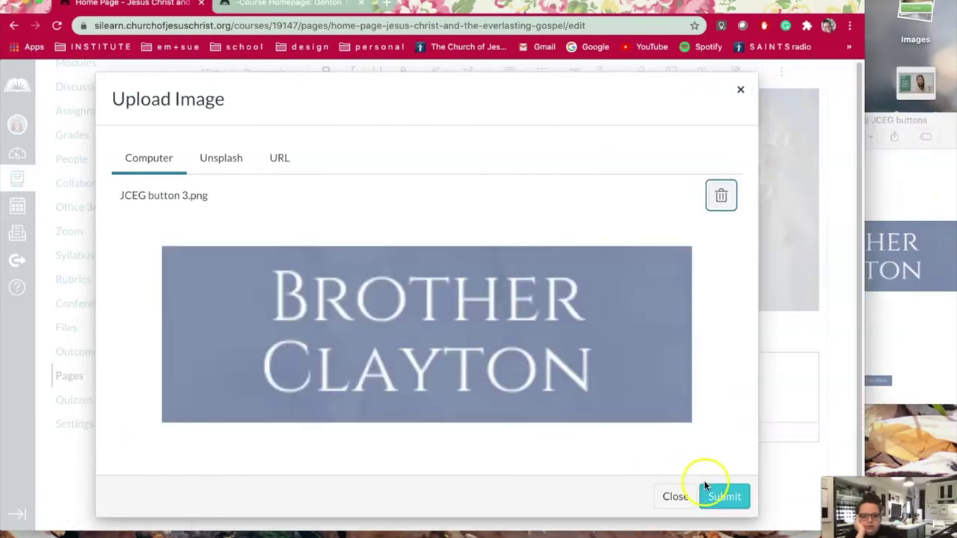
pyautogui.click(724, 497)
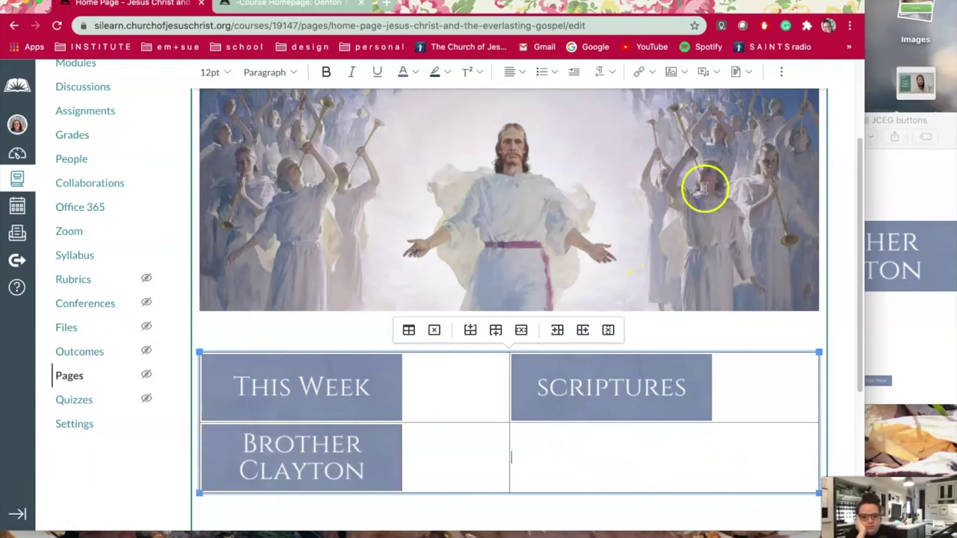
# Upload the second image in the JCEG buttons folder into the table's bottom-right cell
pyautogui.click(678, 71)
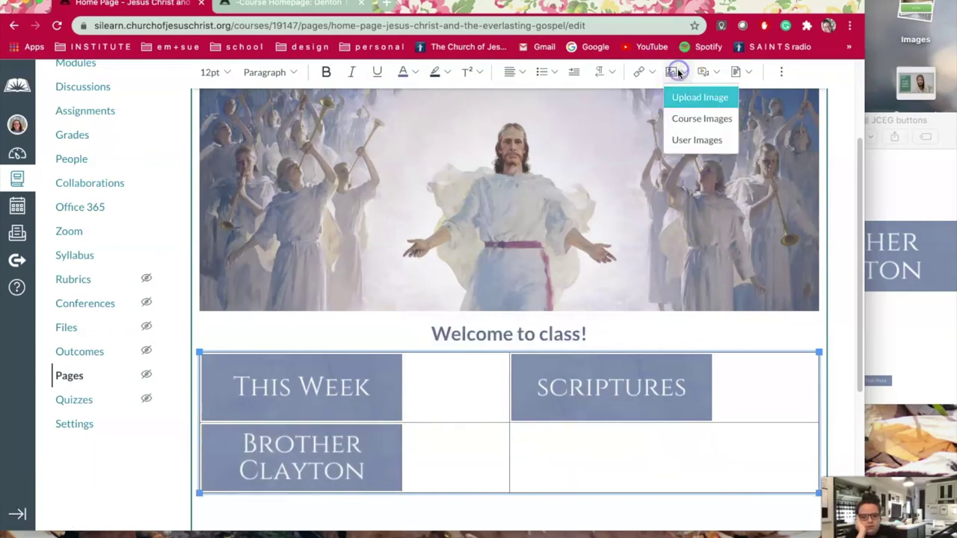
pyautogui.click(682, 100)
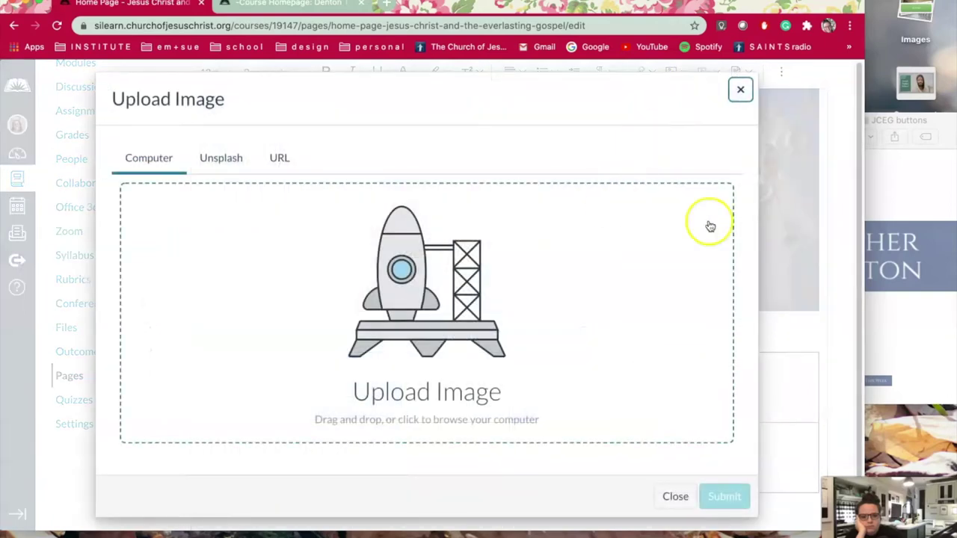
pyautogui.click(903, 167)
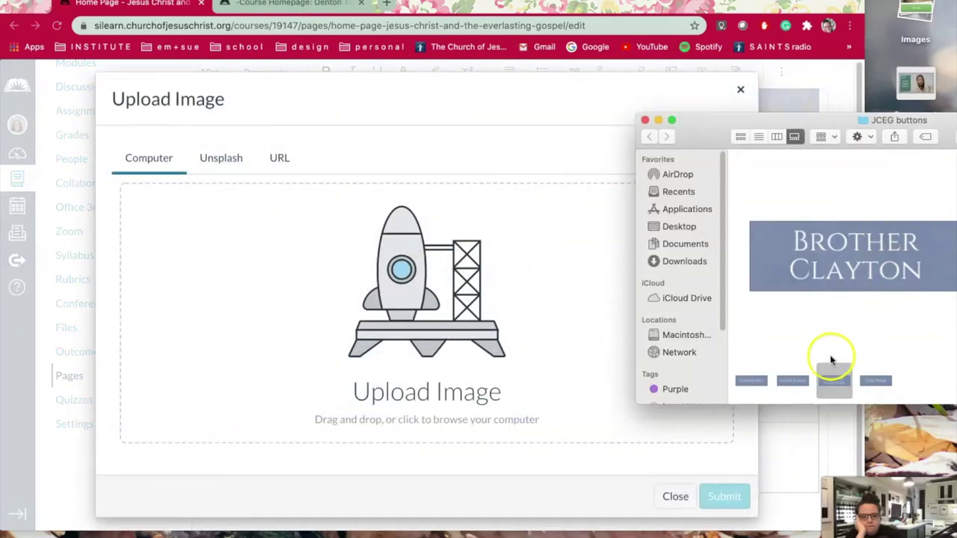
pyautogui.click(795, 381)
pyautogui.moveTo(800, 380); pyautogui.dragTo(310, 339)
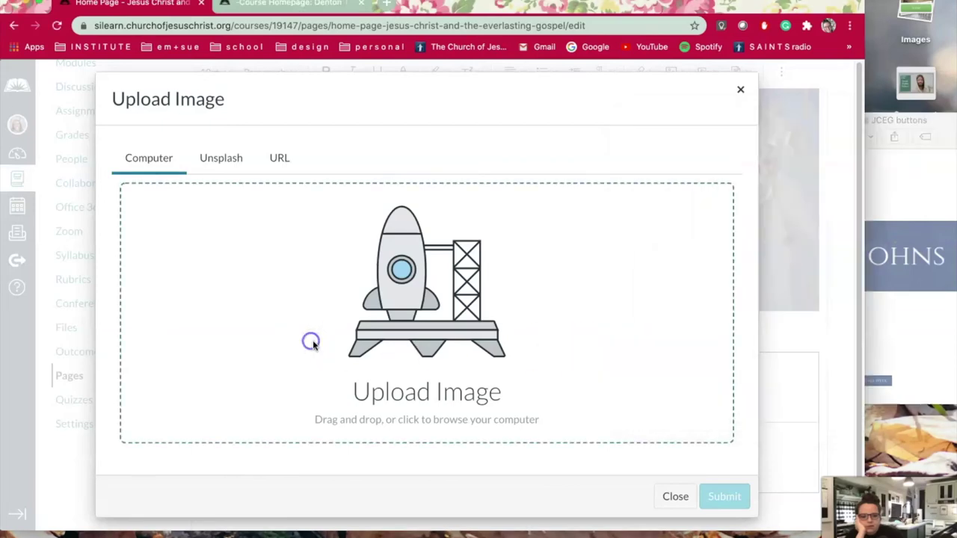
pyautogui.click(734, 497)
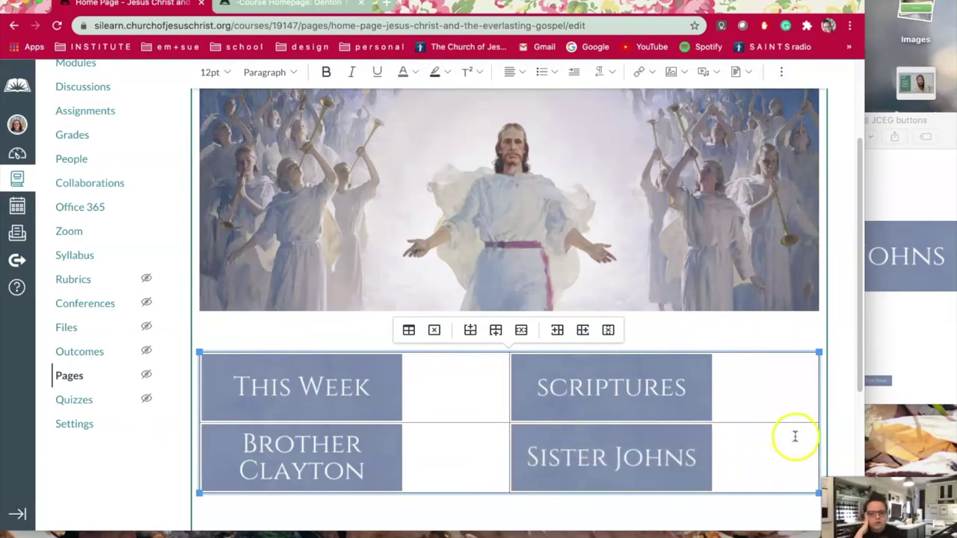
# Save the home page without publishing it and review its banner, heading and button table
pyautogui.scroll(-5, 795, 436)
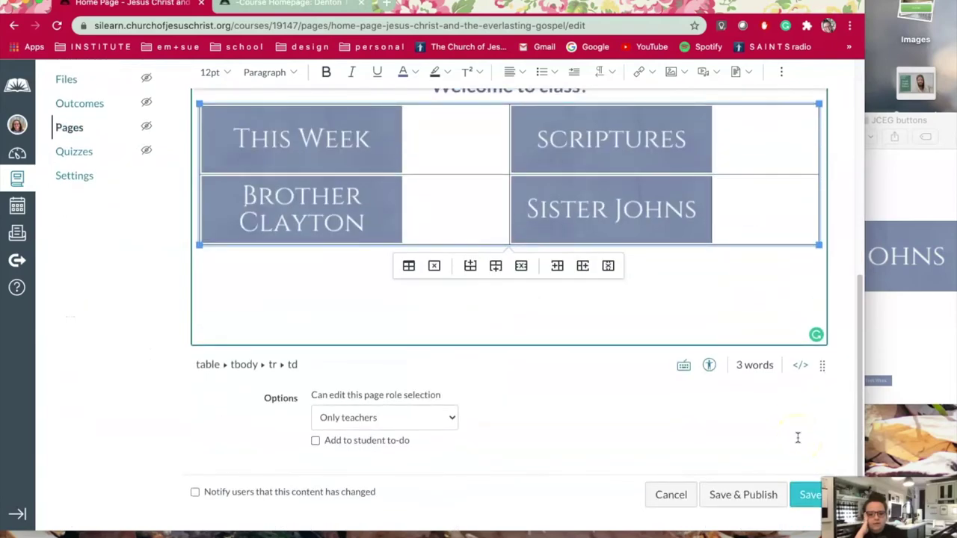
pyautogui.click(811, 498)
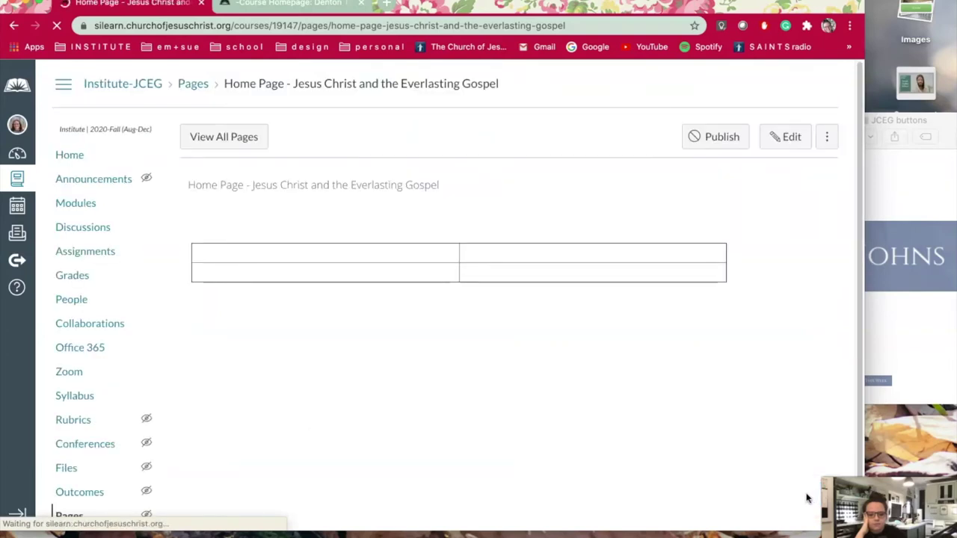
pyautogui.scroll(-1, 799, 495)
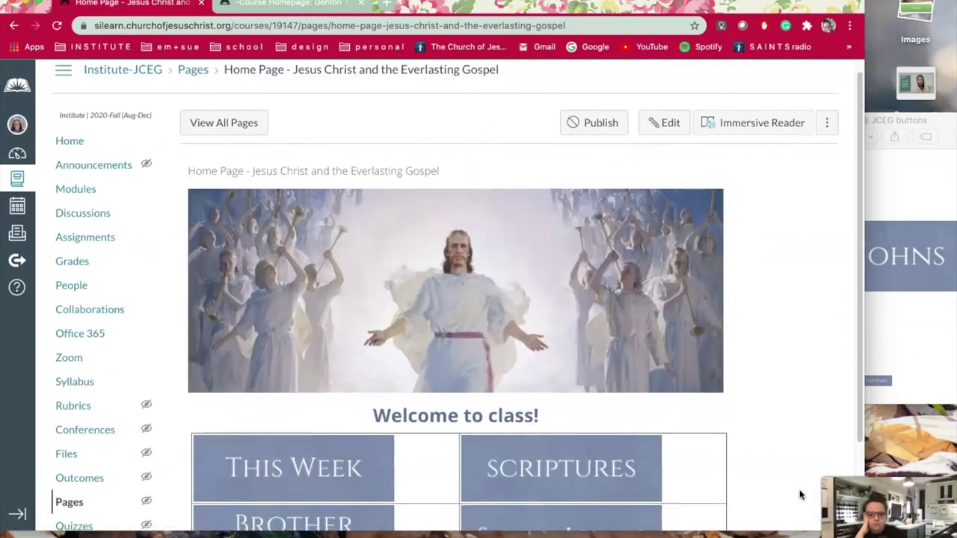
pyautogui.scroll(-3, 799, 495)
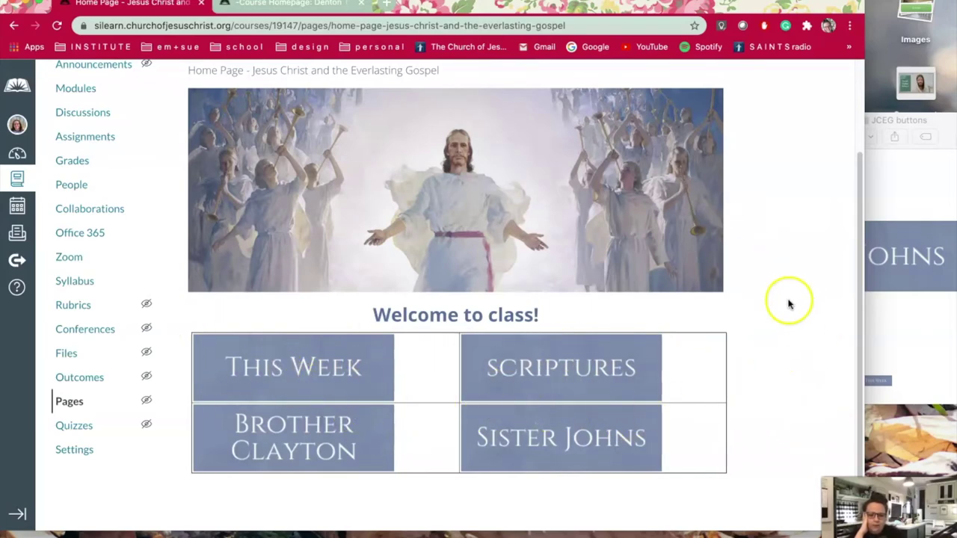
# Reopen the home page for editing and enlarge the editing area until the whole button table fits
pyautogui.scroll(3, 789, 303)
pyautogui.click(668, 137)
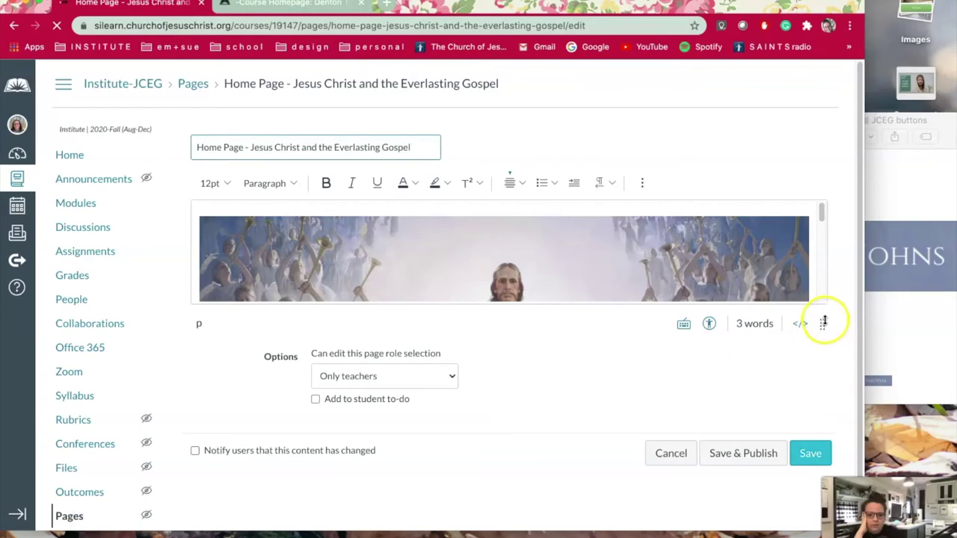
pyautogui.moveTo(822, 323); pyautogui.dragTo(823, 365)
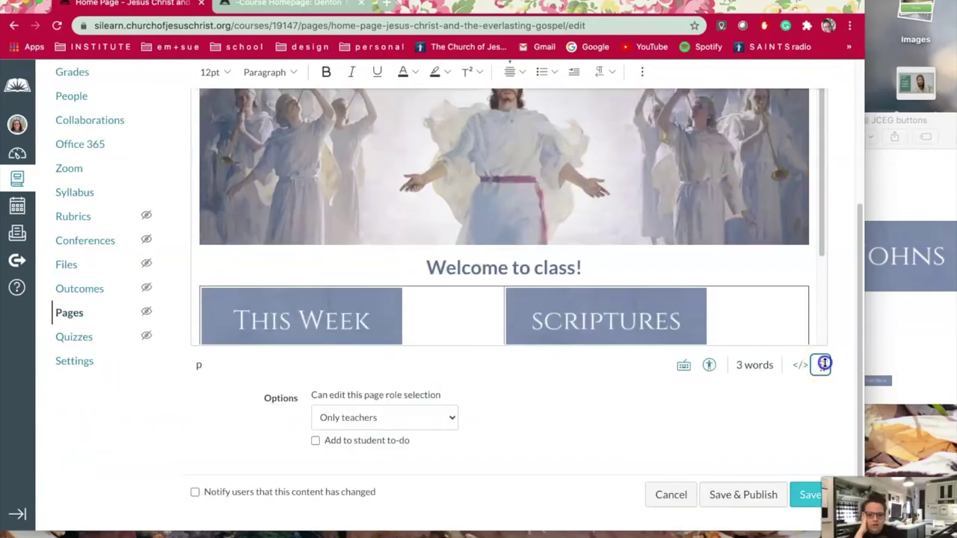
pyautogui.scroll(-5, 820, 363)
pyautogui.scroll(4, 706, 310)
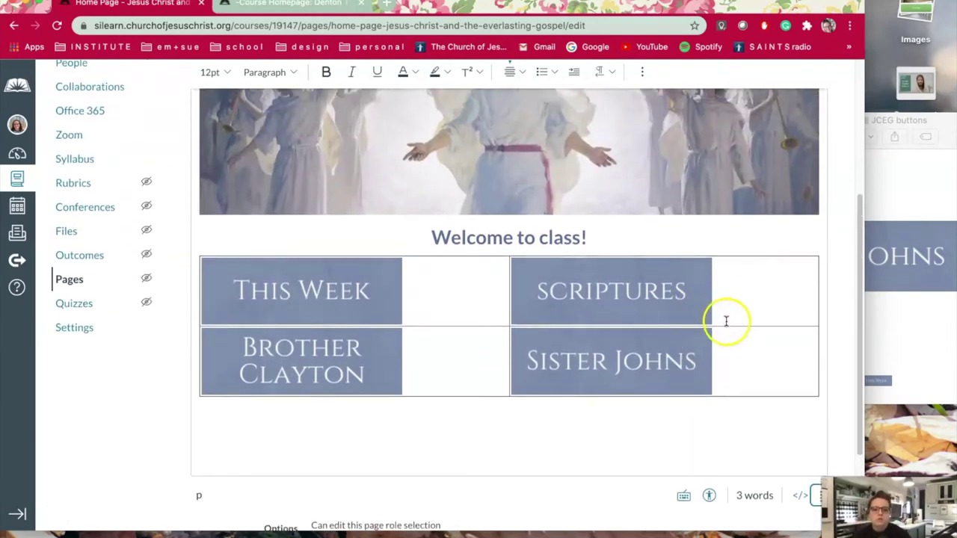
# Center the button images in all four cells of the table
pyautogui.click(749, 376)
pyautogui.moveTo(647, 363); pyautogui.dragTo(336, 283)
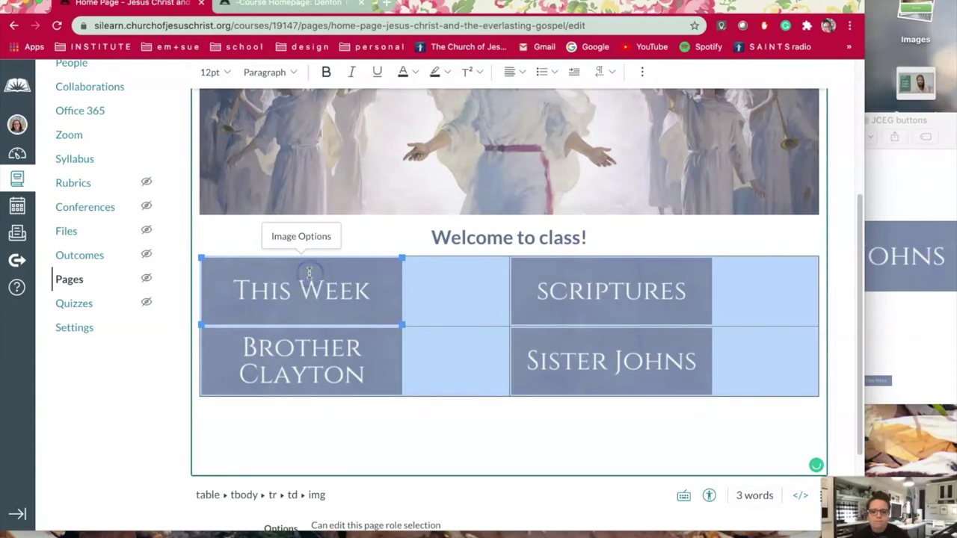
pyautogui.scroll(1, 575, 240)
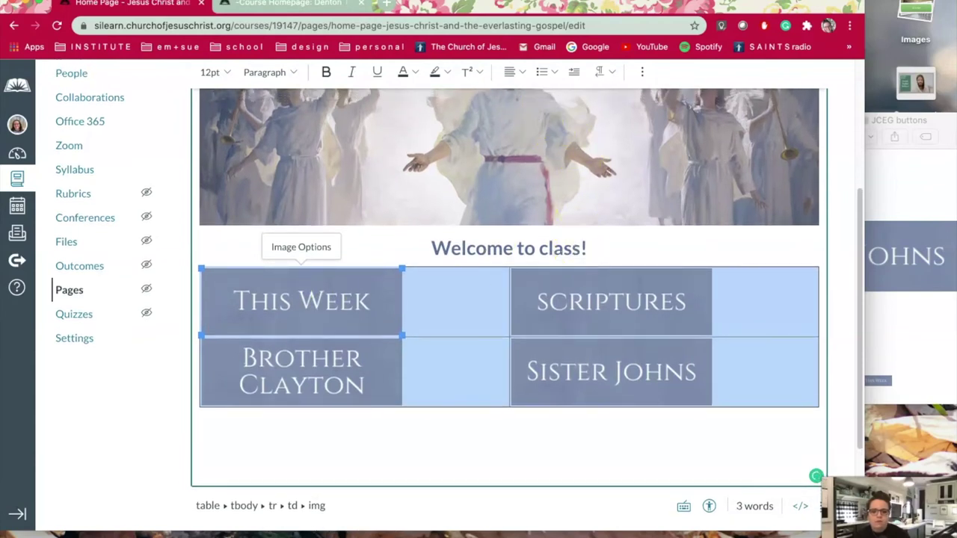
pyautogui.click(519, 73)
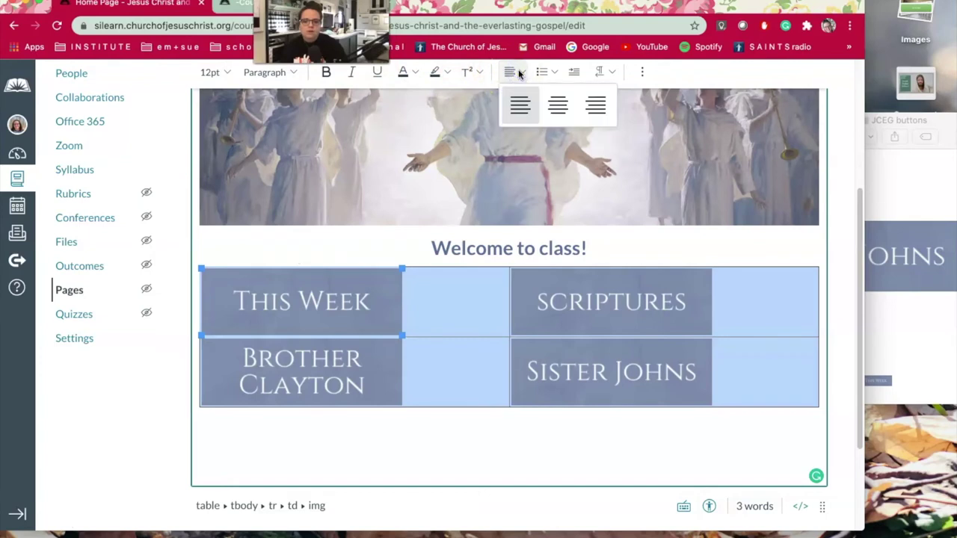
pyautogui.click(557, 105)
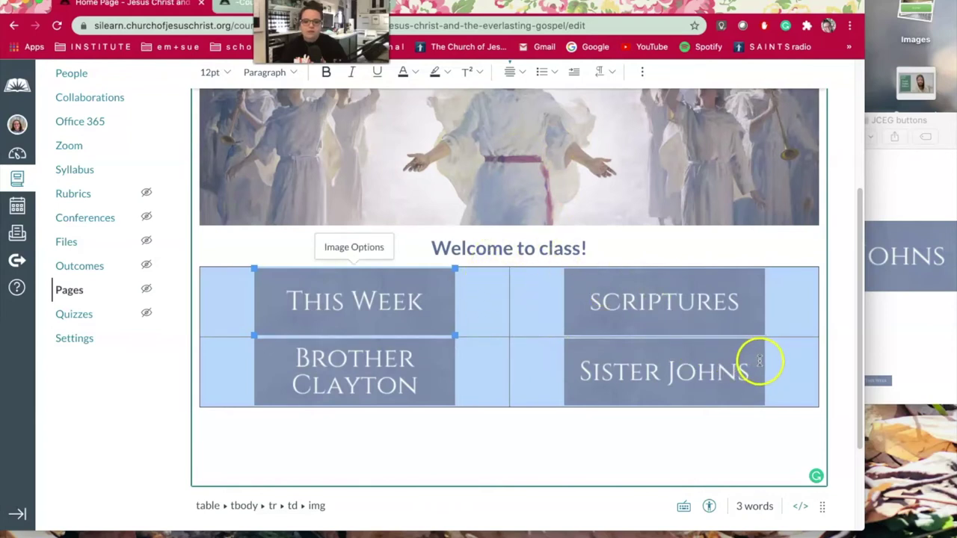
pyautogui.click(751, 420)
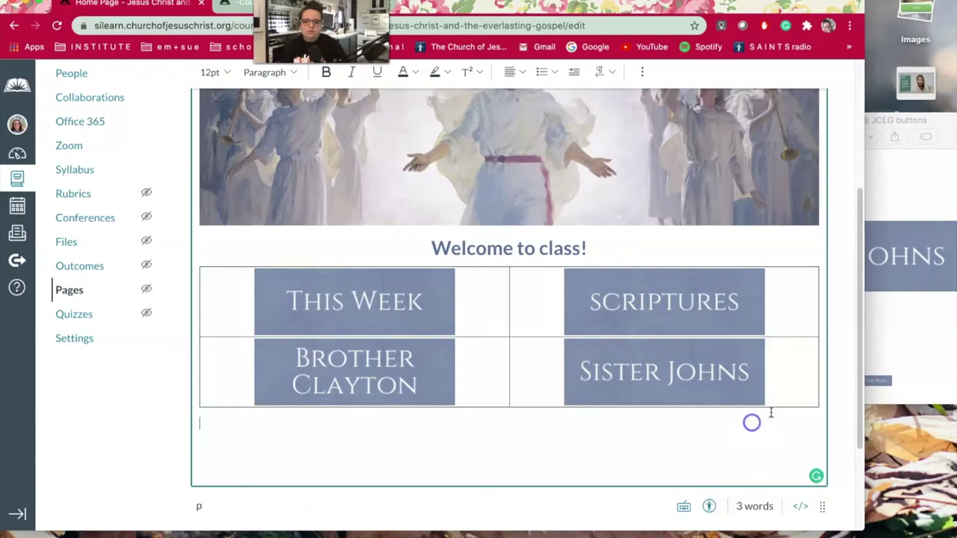
# Set the button table's border style to None and its border color to white (#ffffff)
pyautogui.click(813, 379)
pyautogui.click(719, 380)
pyautogui.click(774, 372)
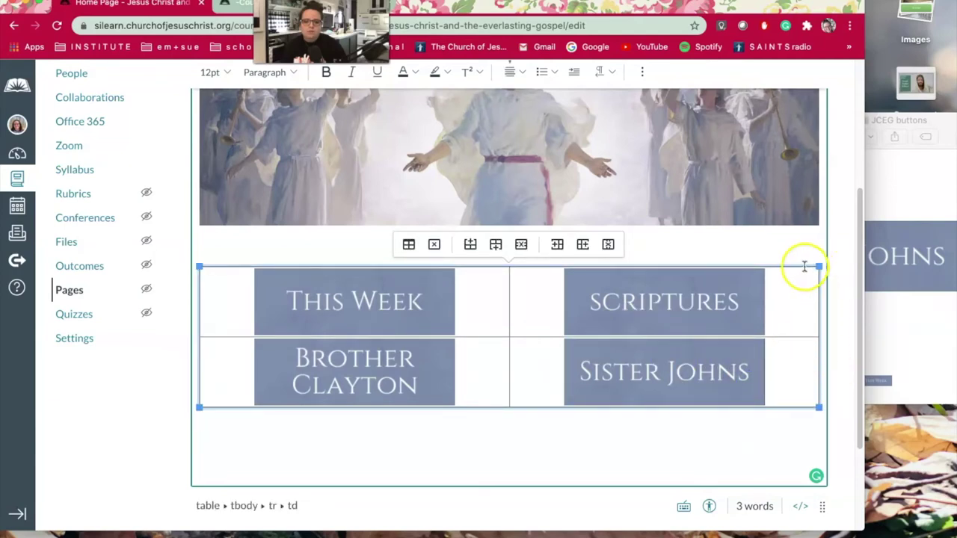
pyautogui.click(408, 246)
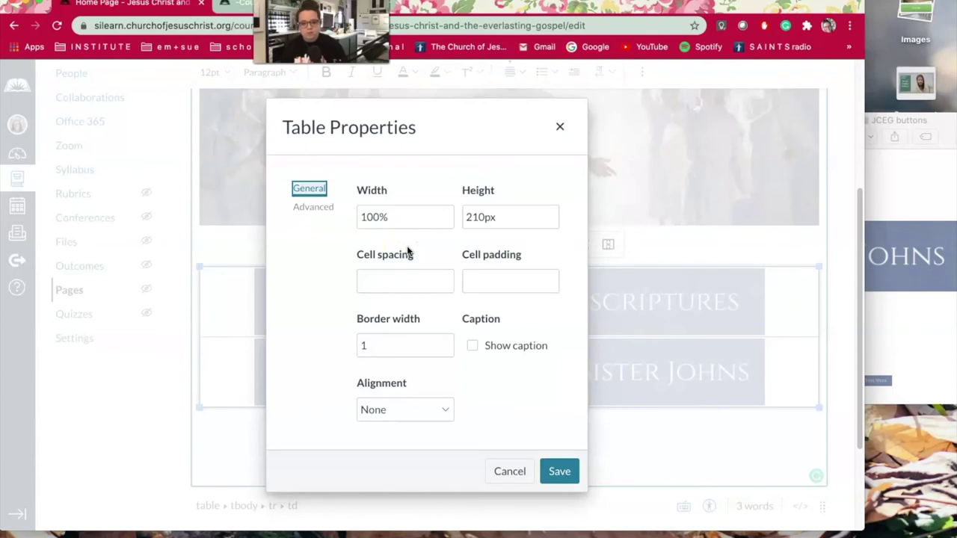
pyautogui.click(519, 224)
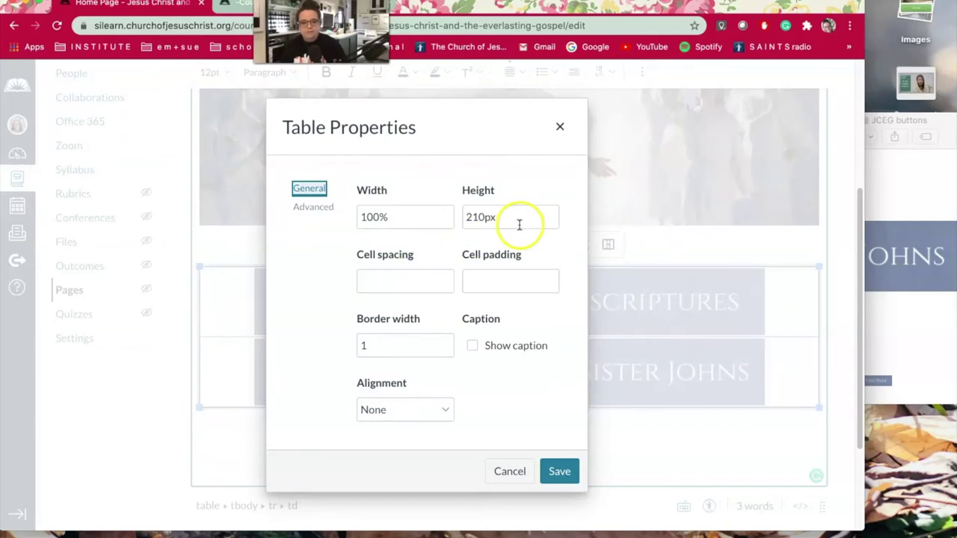
pyautogui.click(313, 209)
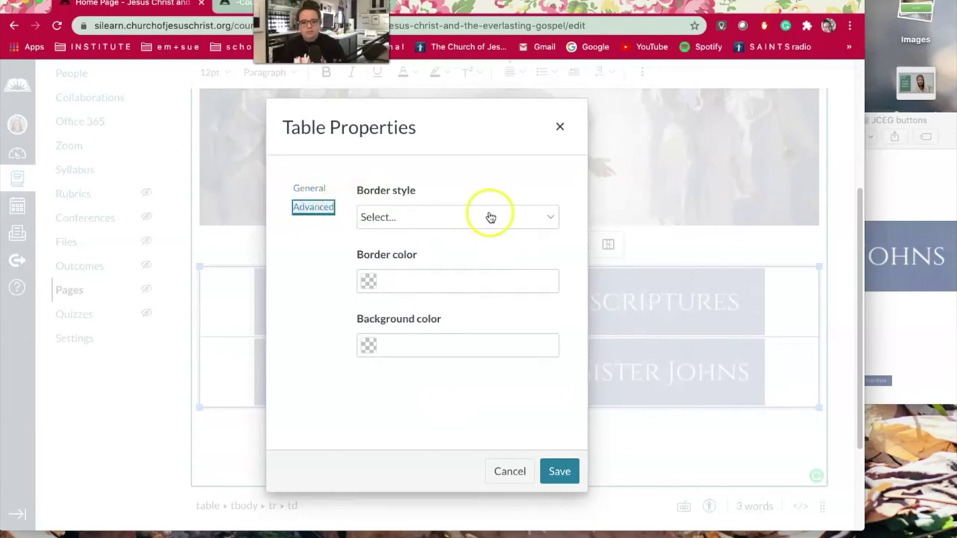
pyautogui.click(550, 218)
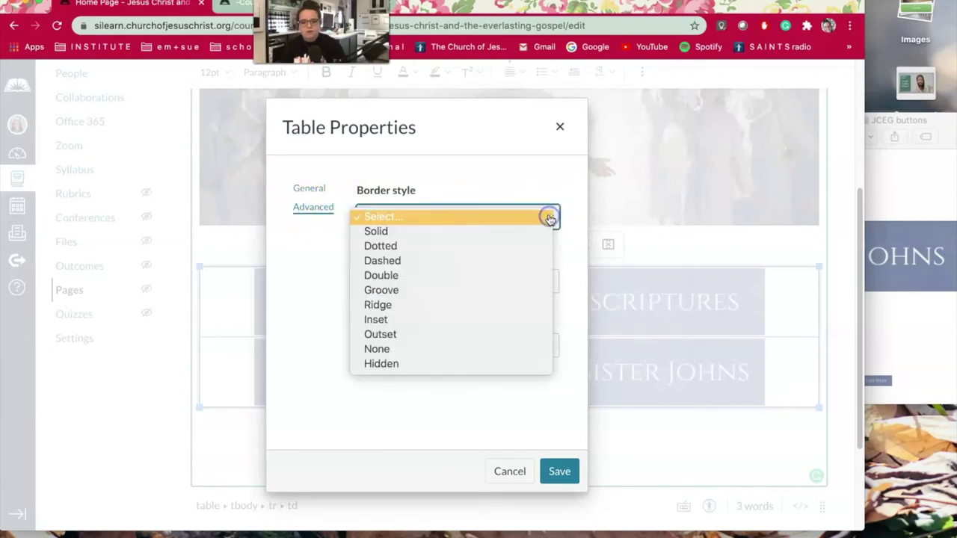
pyautogui.click(407, 351)
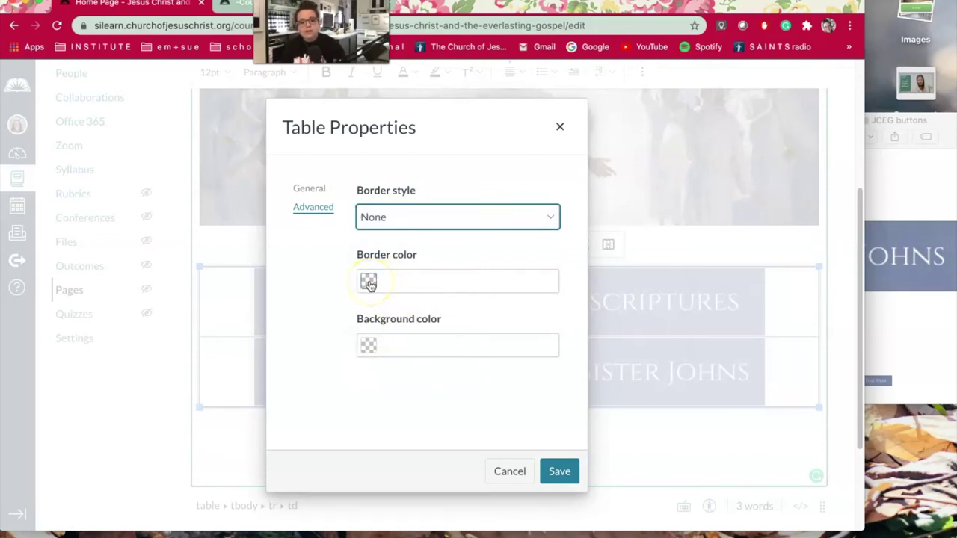
pyautogui.click(369, 282)
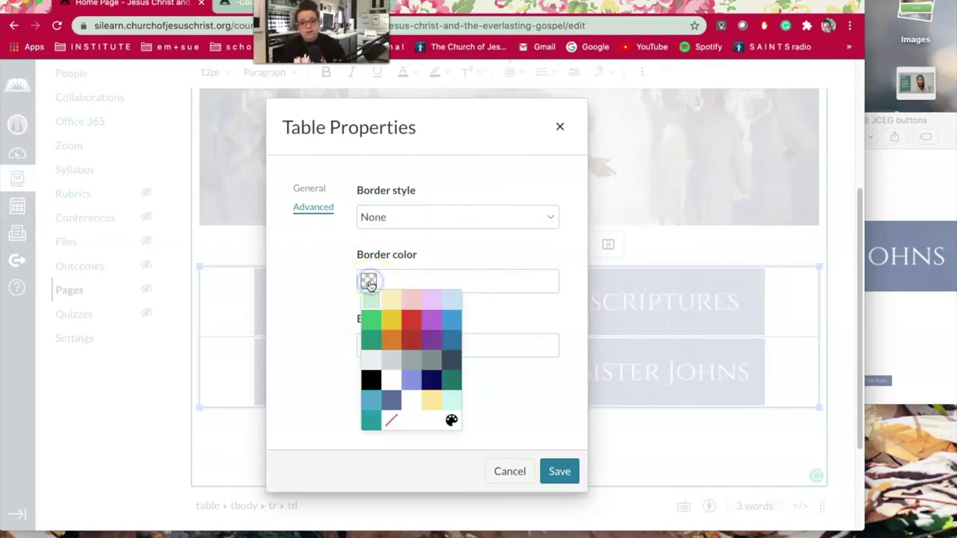
pyautogui.click(392, 389)
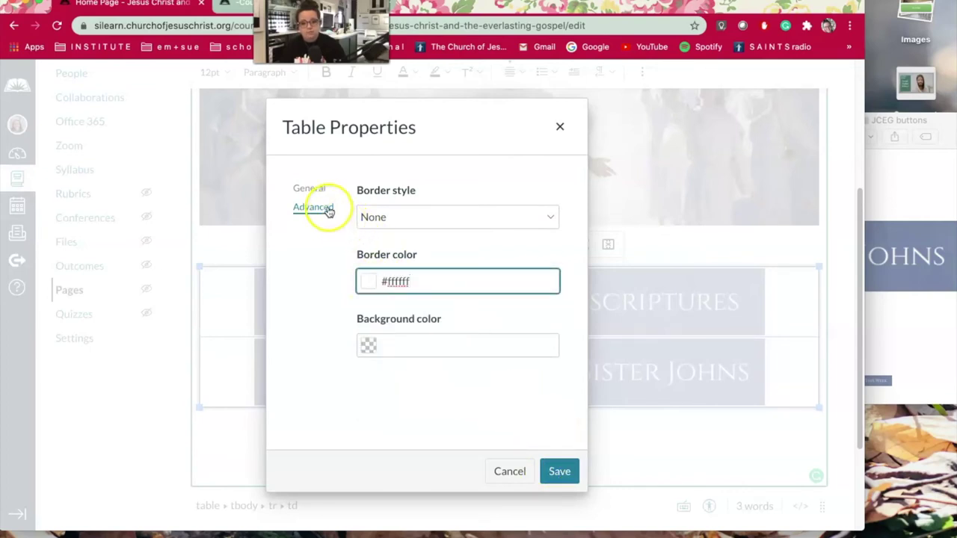
# Set the table's alignment to Center and save the table properties
pyautogui.click(310, 189)
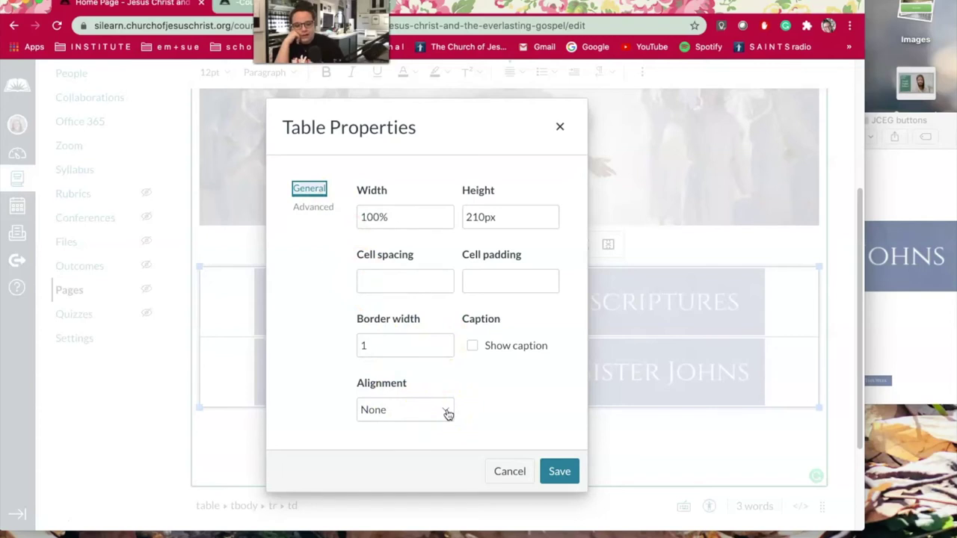
pyautogui.click(447, 413)
pyautogui.click(444, 410)
pyautogui.click(441, 414)
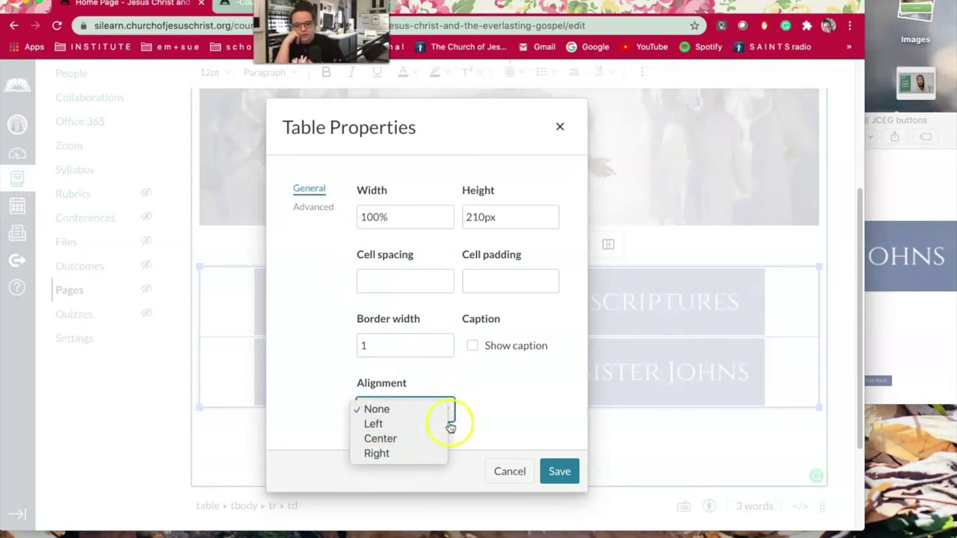
pyautogui.click(417, 440)
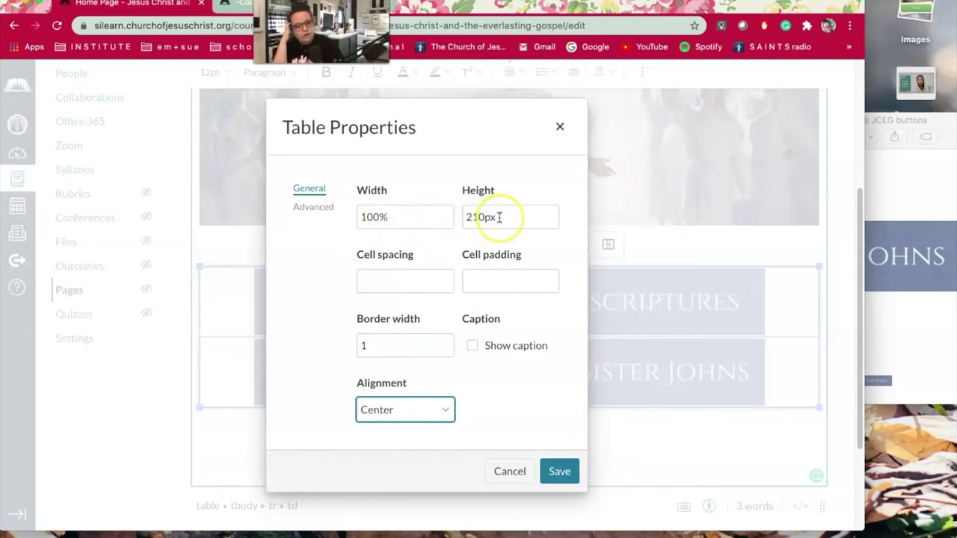
pyautogui.click(565, 474)
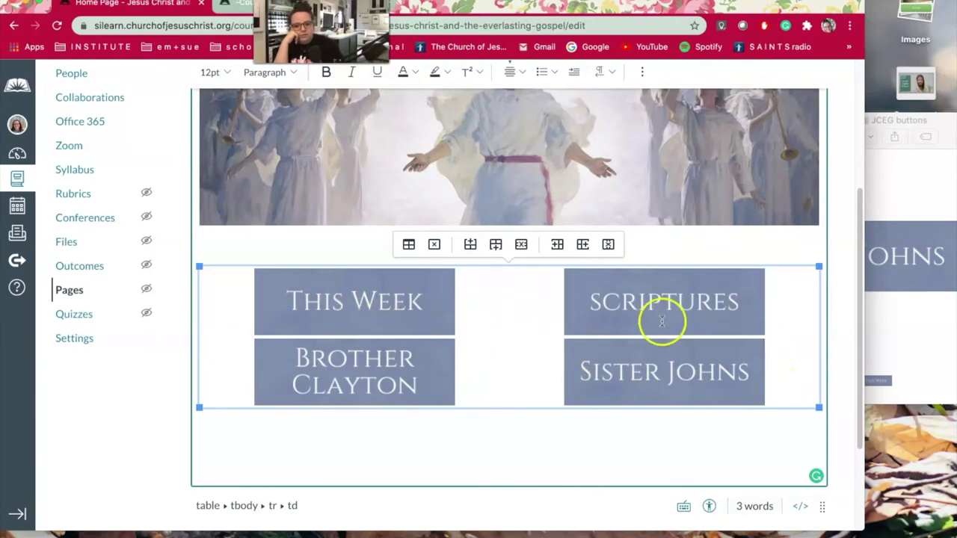
# Clear the table's width and height values and save the table properties
pyautogui.click(408, 245)
pyautogui.doubleClick(482, 219)
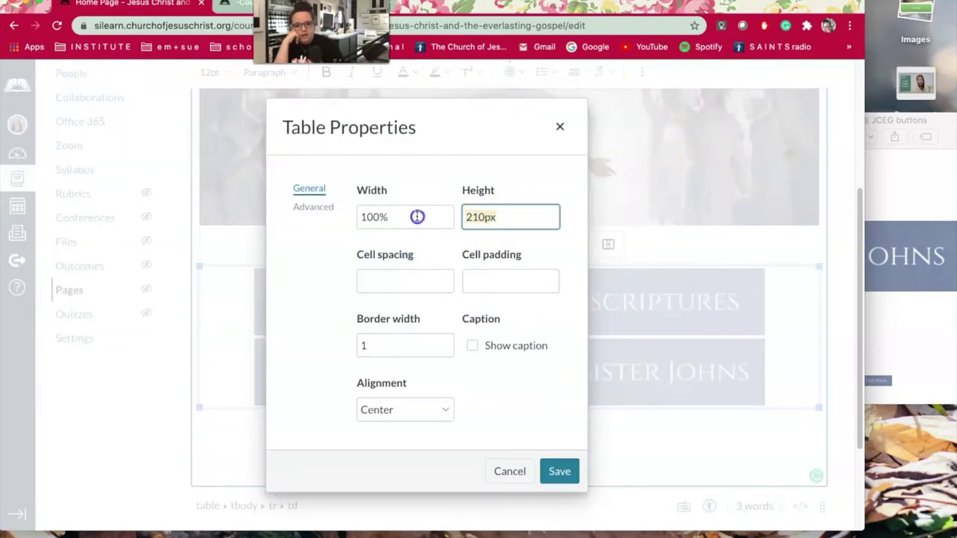
pyautogui.press('BackSpace')
pyautogui.doubleClick(412, 217)
pyautogui.press('BackSpace')
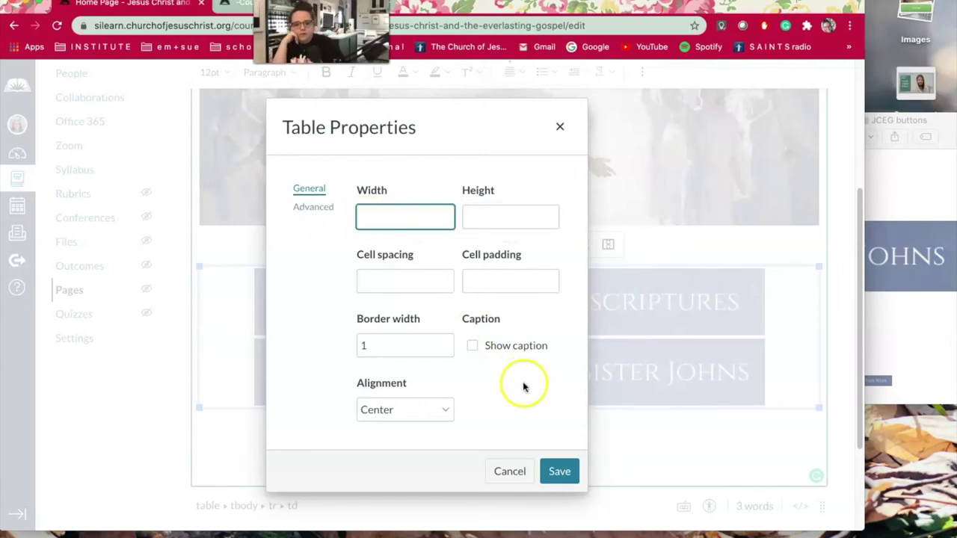
pyautogui.click(558, 472)
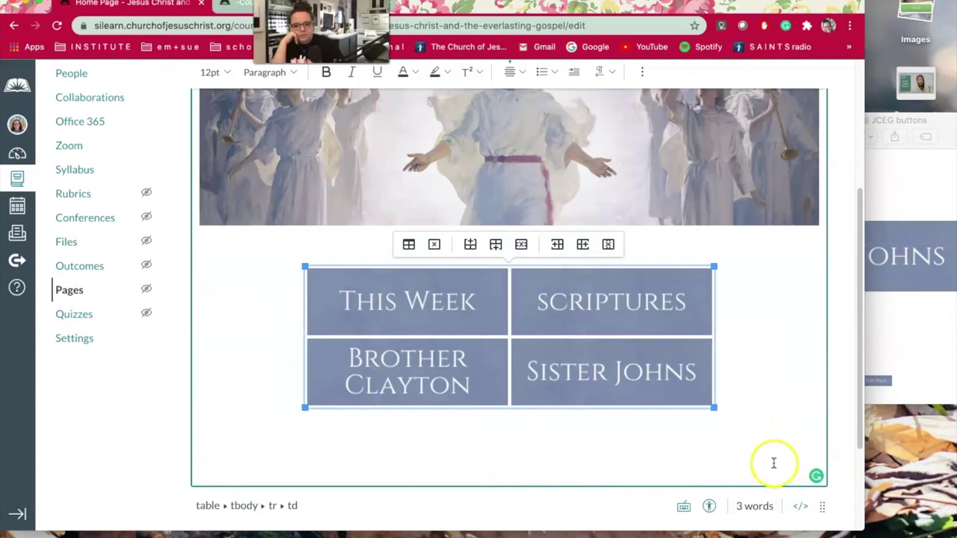
# Save the home page unpublished and check the layout of the borderless button table below the welcome heading
pyautogui.scroll(-2, 852, 466)
pyautogui.scroll(-2, 852, 465)
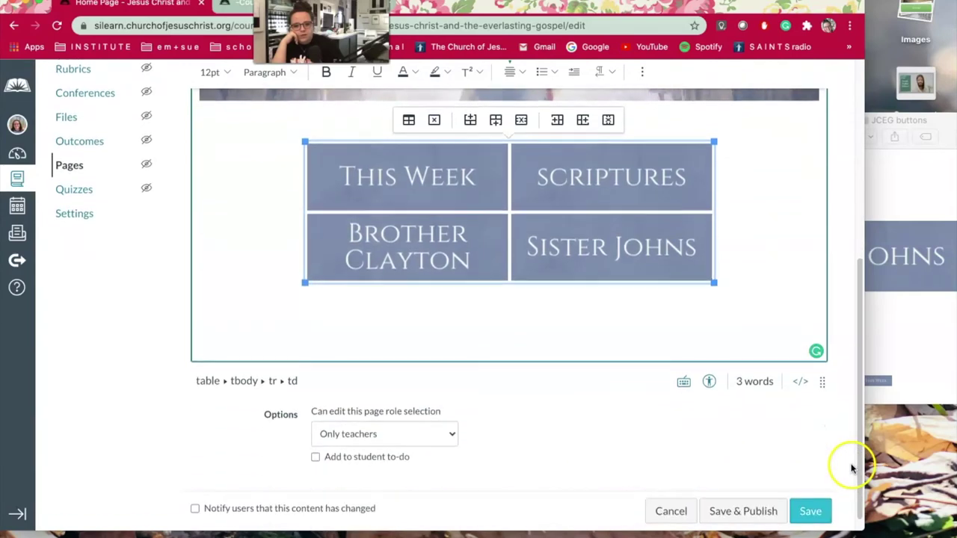
pyautogui.click(803, 496)
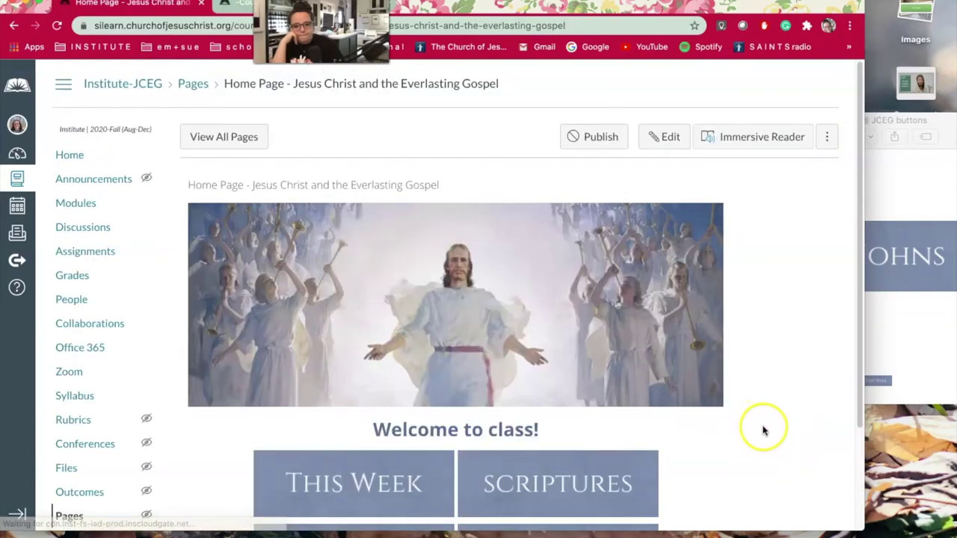
pyautogui.scroll(-1, 762, 430)
pyautogui.scroll(-3, 766, 431)
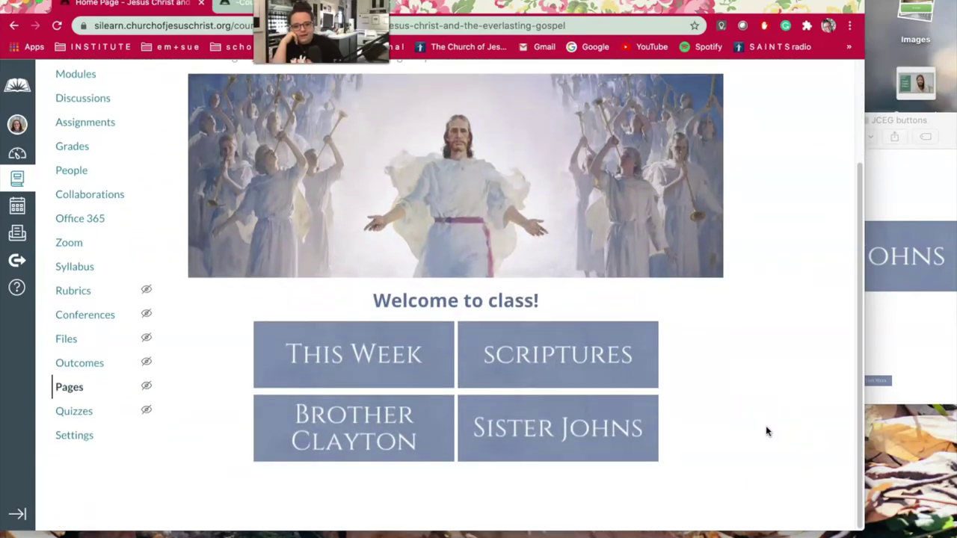
pyautogui.scroll(1, 743, 410)
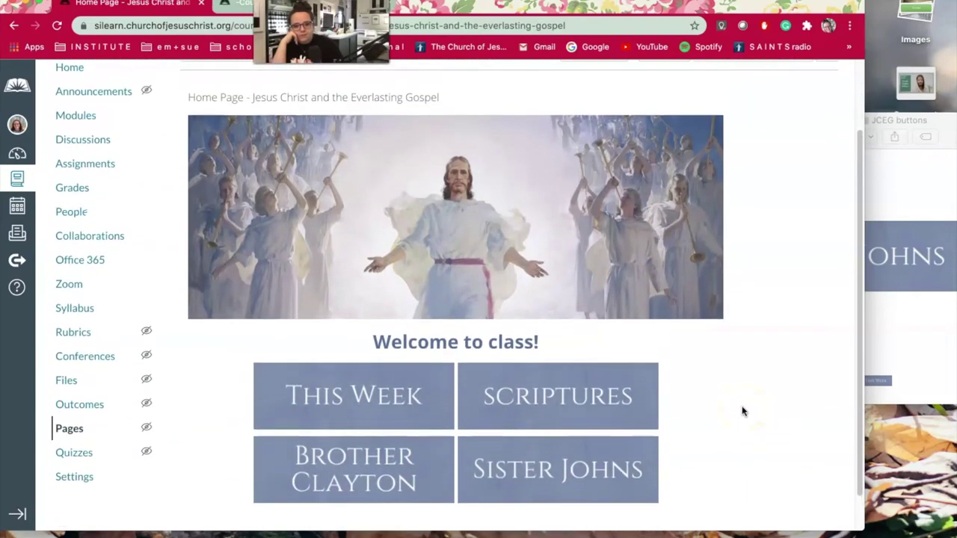
pyautogui.scroll(-1, 743, 410)
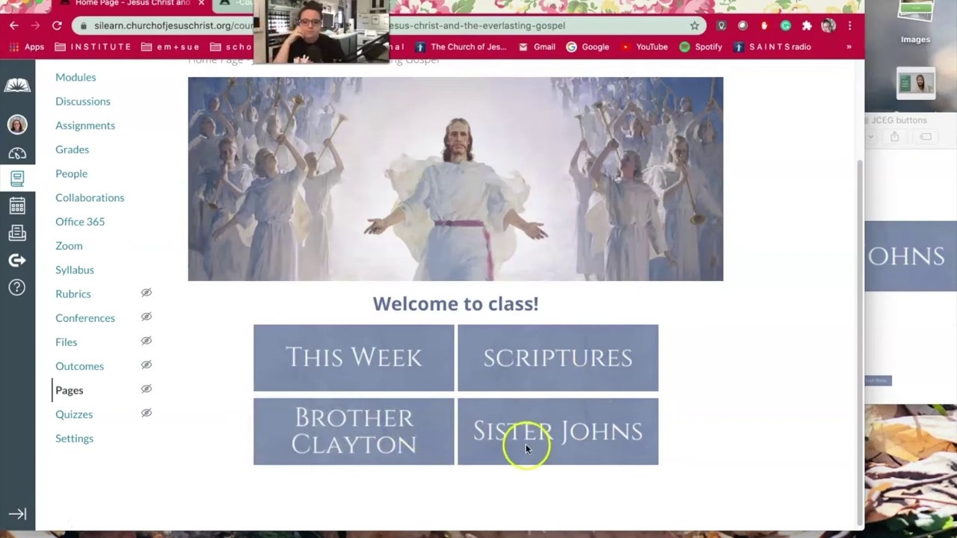
pyautogui.scroll(3, 709, 243)
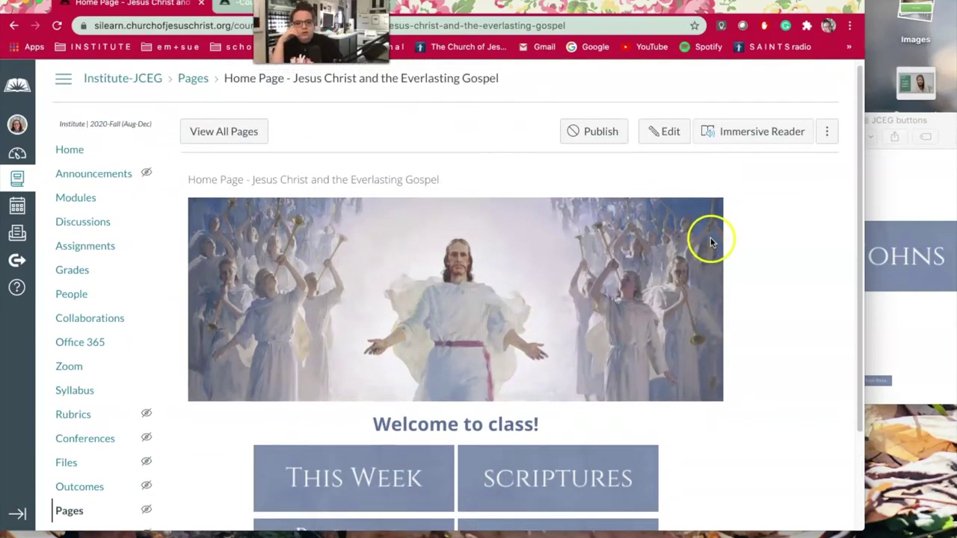
# Reopen the home page for editing and enlarge the editing area to show the banner, heading and buttons
pyautogui.click(664, 133)
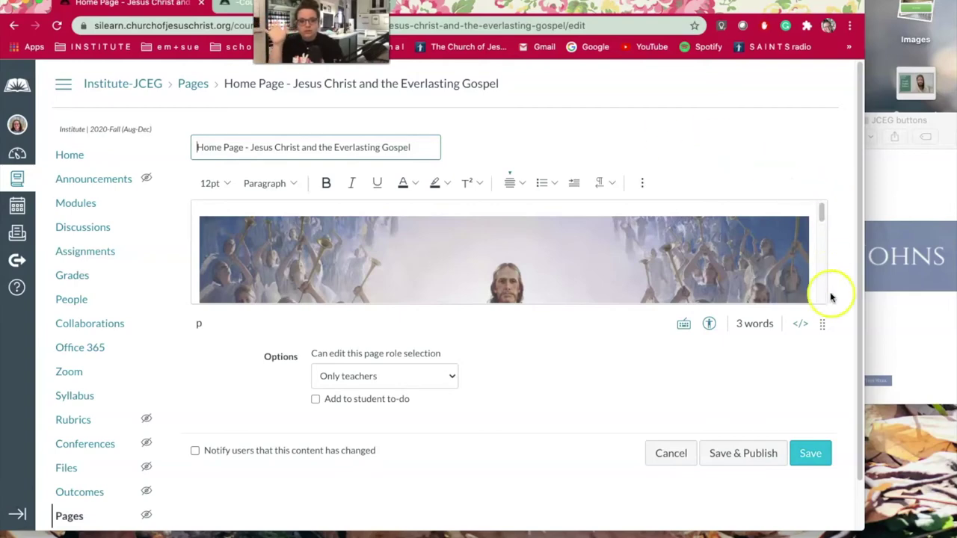
pyautogui.moveTo(821, 324); pyautogui.dragTo(820, 364)
pyautogui.scroll(4, 775, 225)
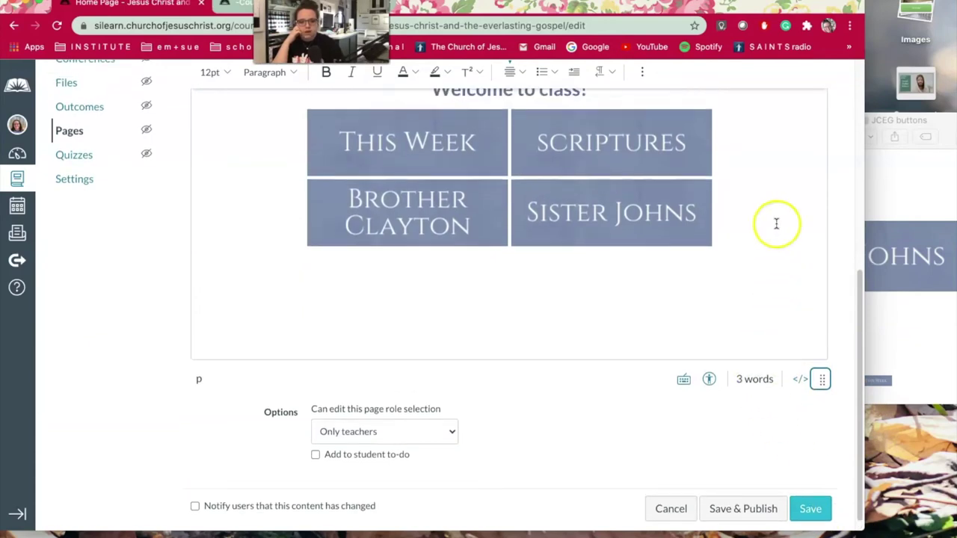
pyautogui.scroll(1, 775, 255)
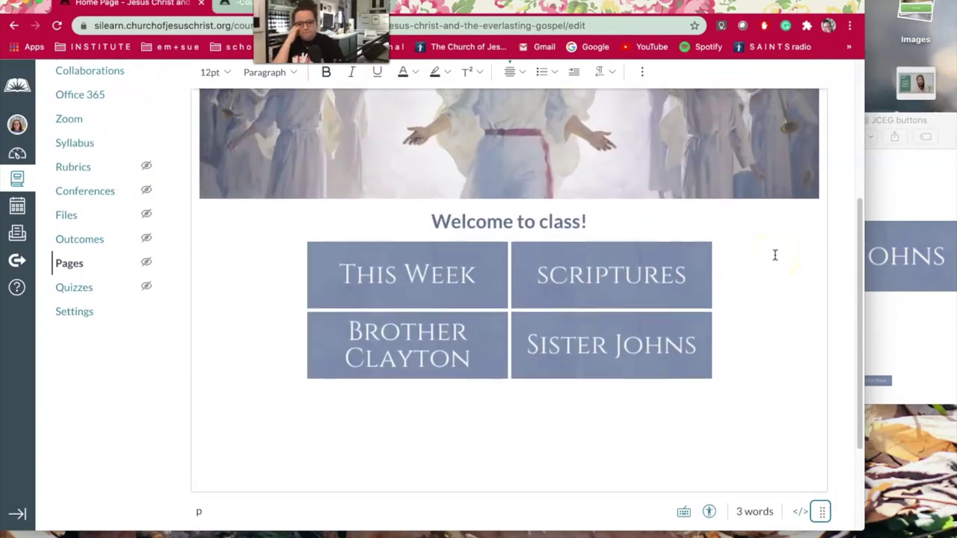
pyautogui.scroll(3, 774, 255)
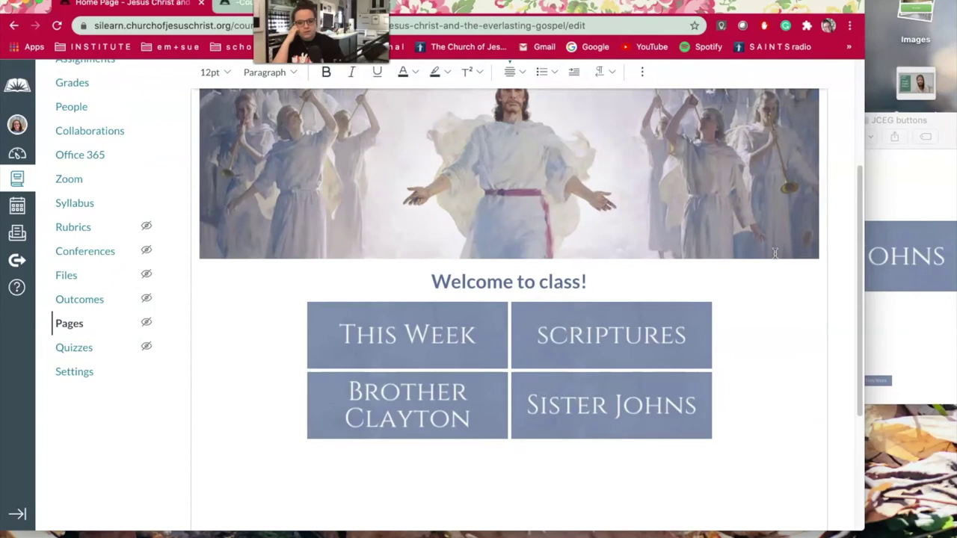
pyautogui.scroll(3, 775, 253)
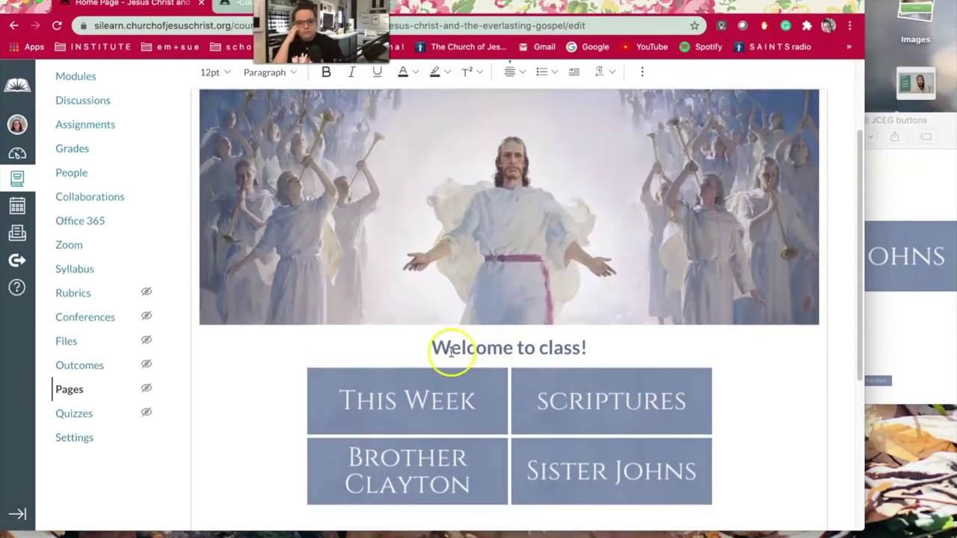
# Link the This Week button image to the course module Week 01: Getting Started
pyautogui.click(429, 401)
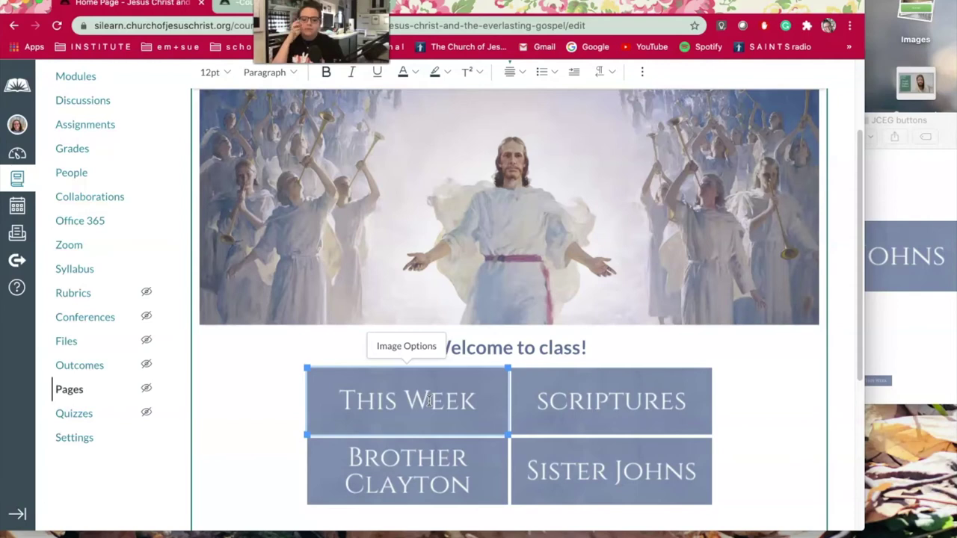
pyautogui.scroll(1, 521, 175)
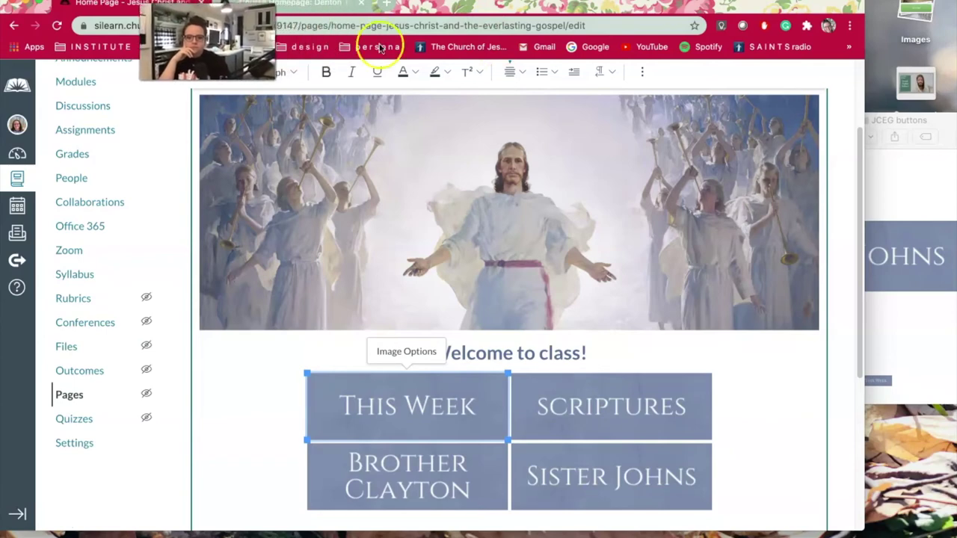
pyautogui.click(639, 72)
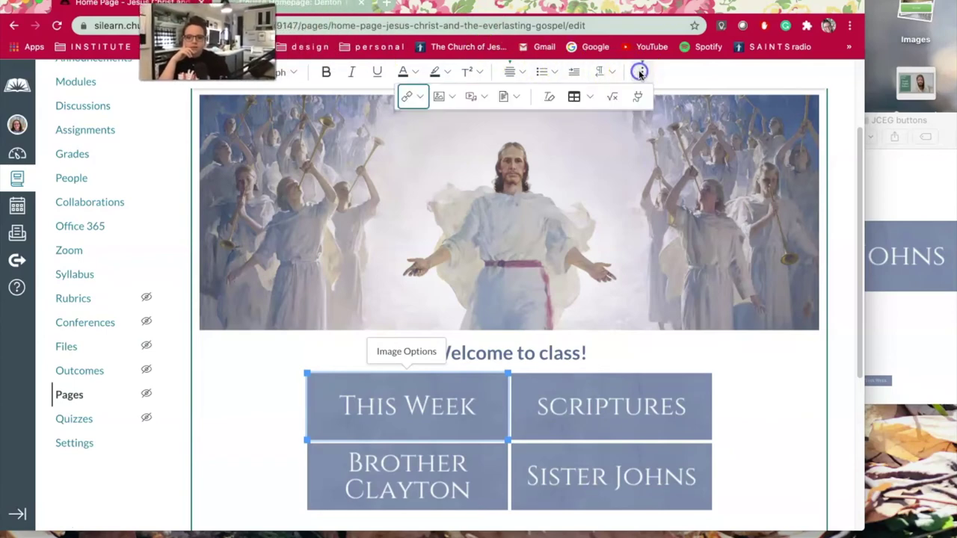
pyautogui.click(416, 97)
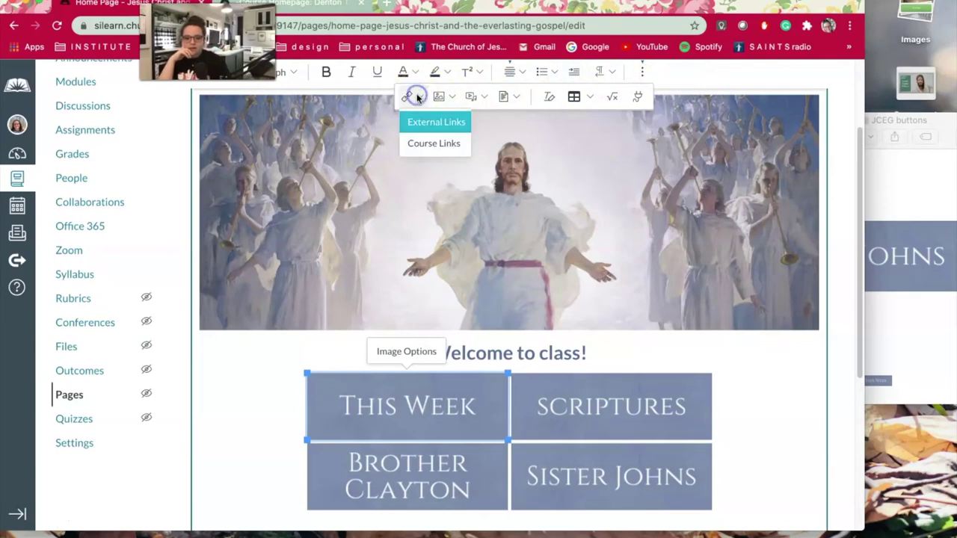
pyautogui.click(443, 143)
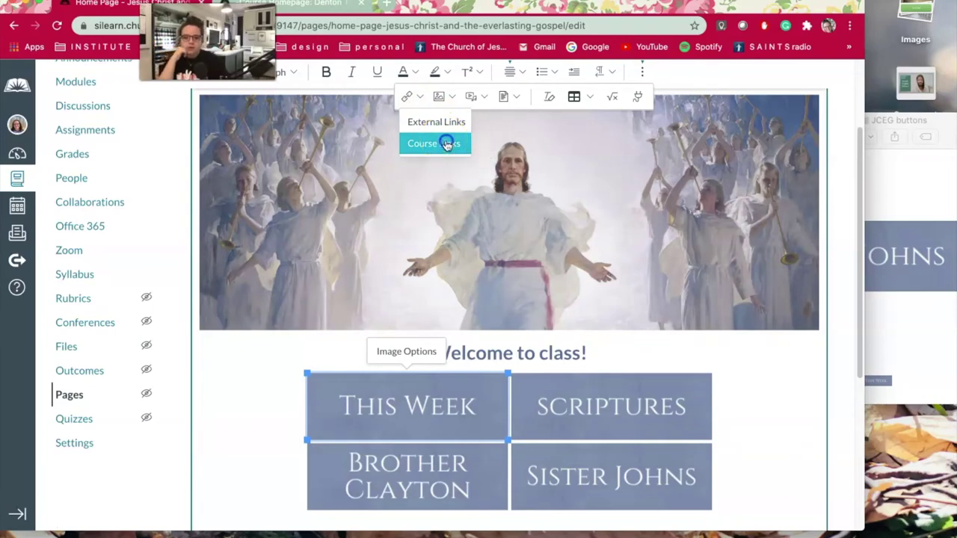
pyautogui.click(443, 143)
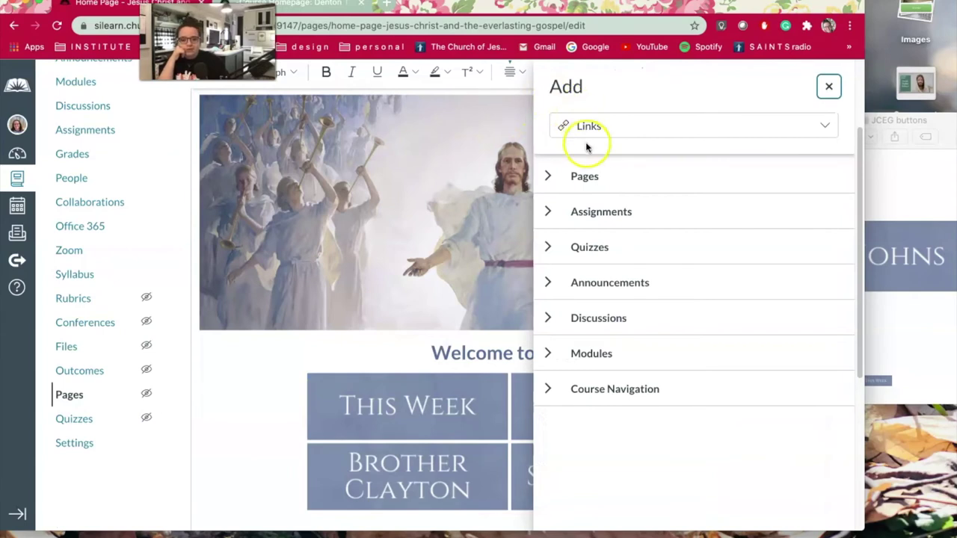
pyautogui.click(550, 356)
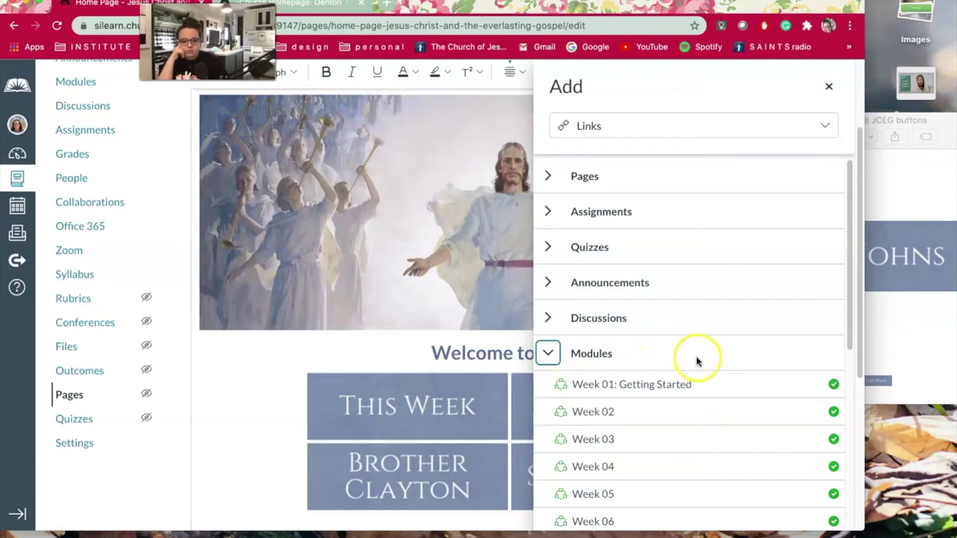
pyautogui.scroll(-1, 701, 361)
pyautogui.scroll(-1, 701, 361)
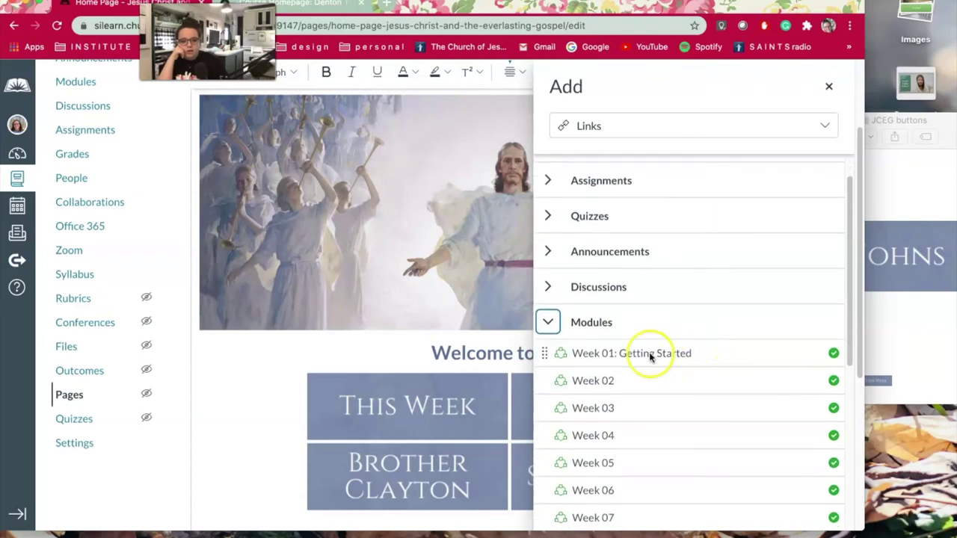
pyautogui.click(611, 355)
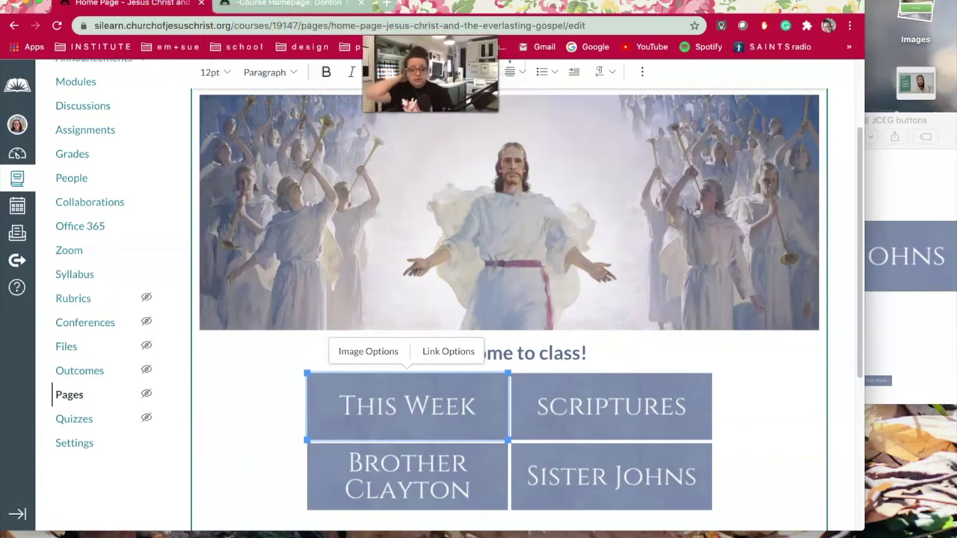
# Open the Scriptures library of The Church of Jesus Christ website in a new browser tab and copy its web address
pyautogui.click(388, 5)
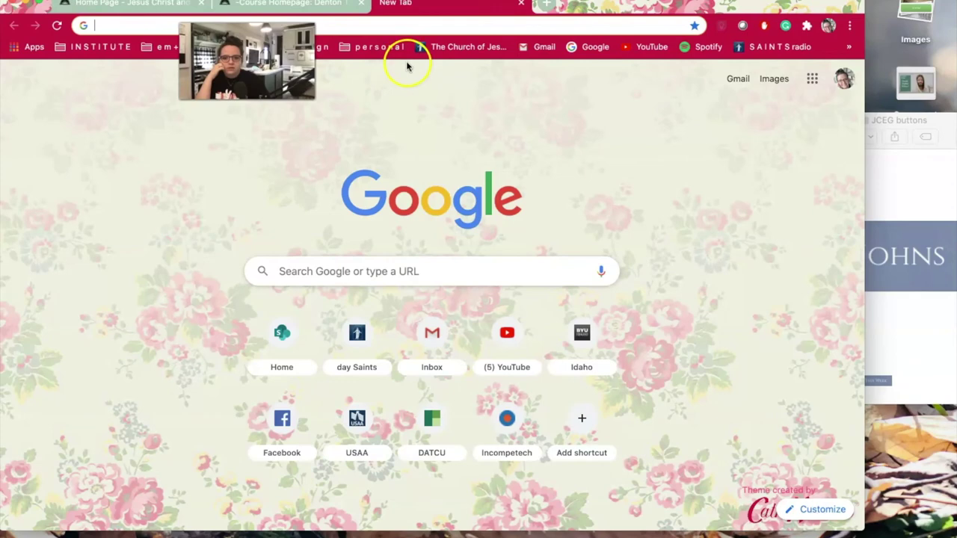
pyautogui.click(447, 46)
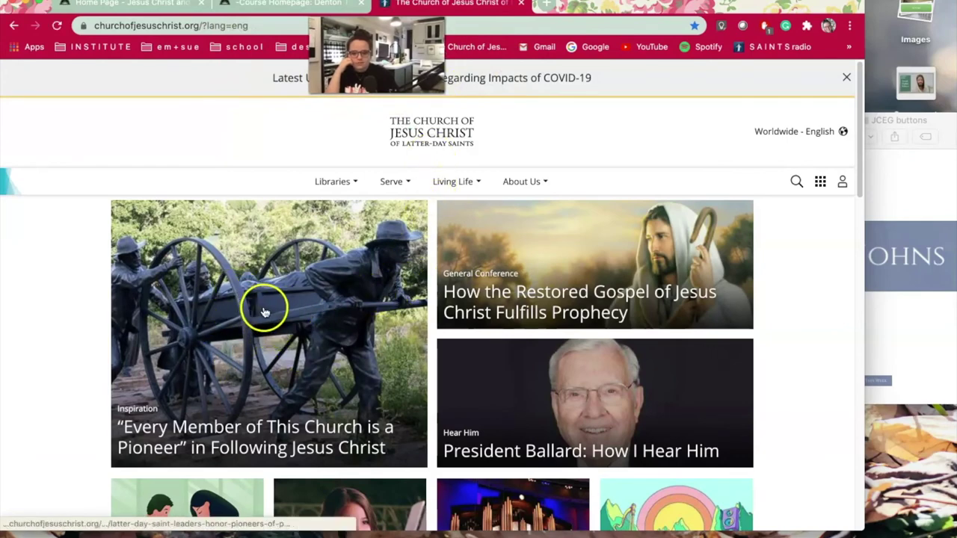
pyautogui.click(356, 182)
pyautogui.click(338, 216)
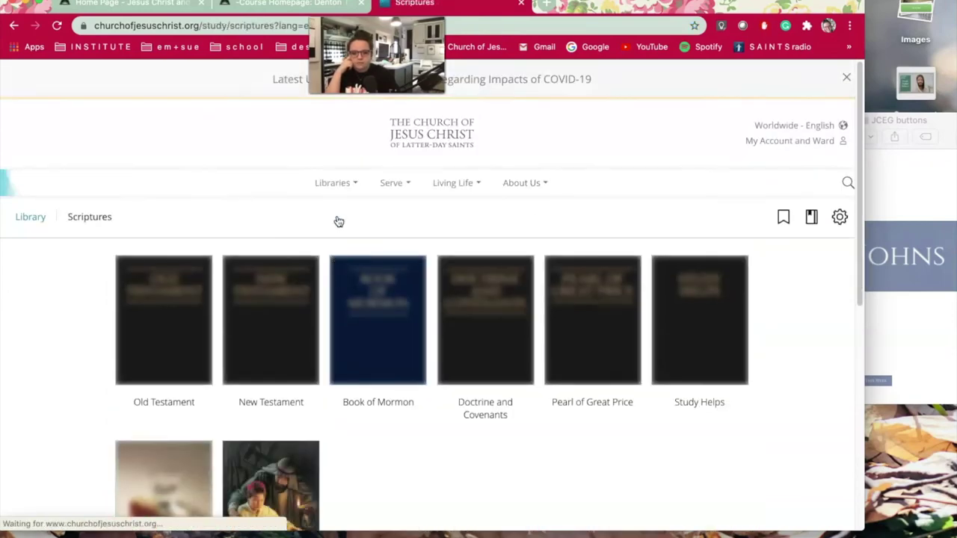
pyautogui.click(193, 278)
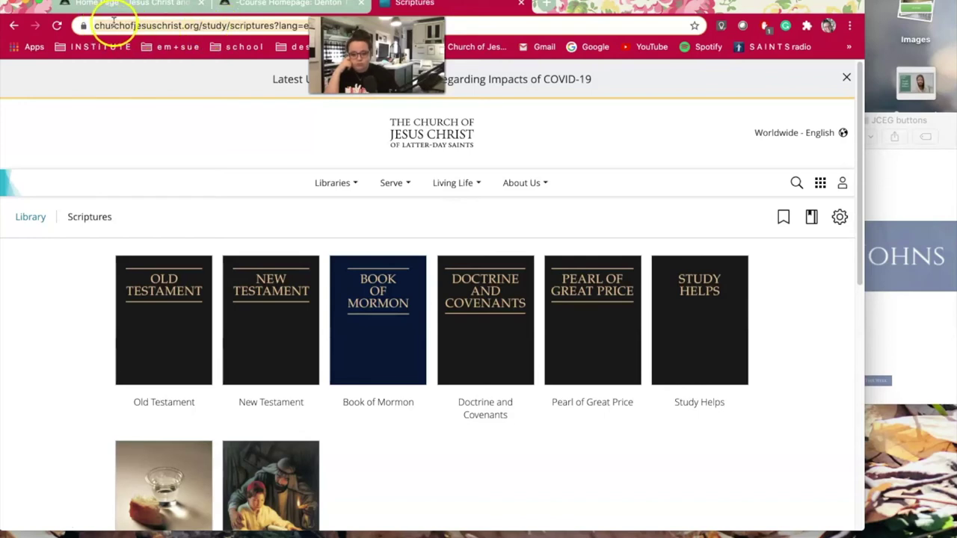
pyautogui.rightClick(221, 26)
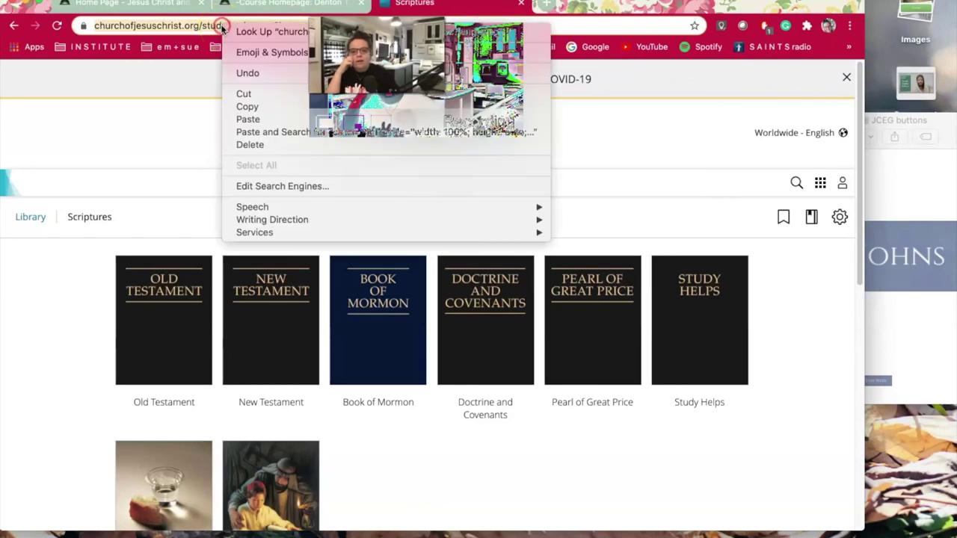
pyautogui.click(253, 107)
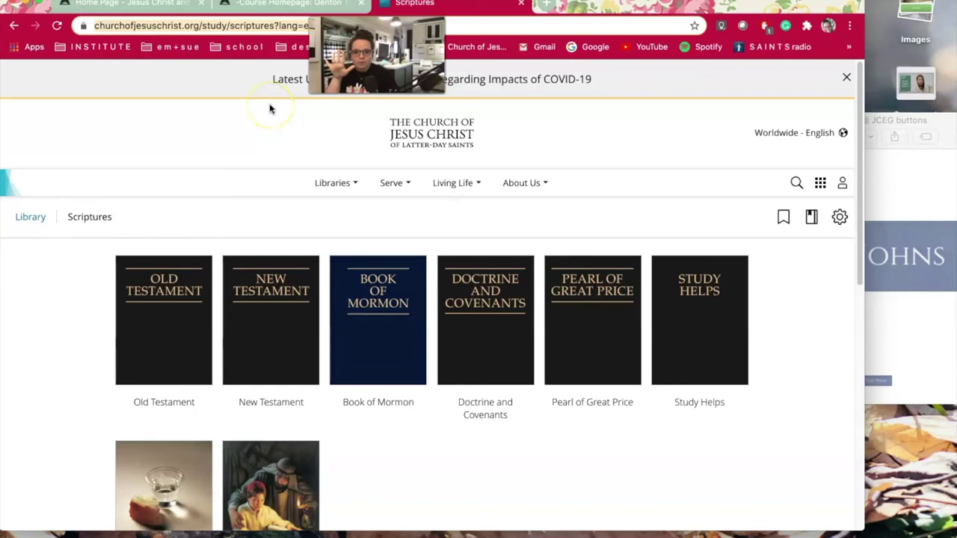
# Cancel the open edit of the -Course Homepage page and close its browser tab
pyautogui.click(277, 3)
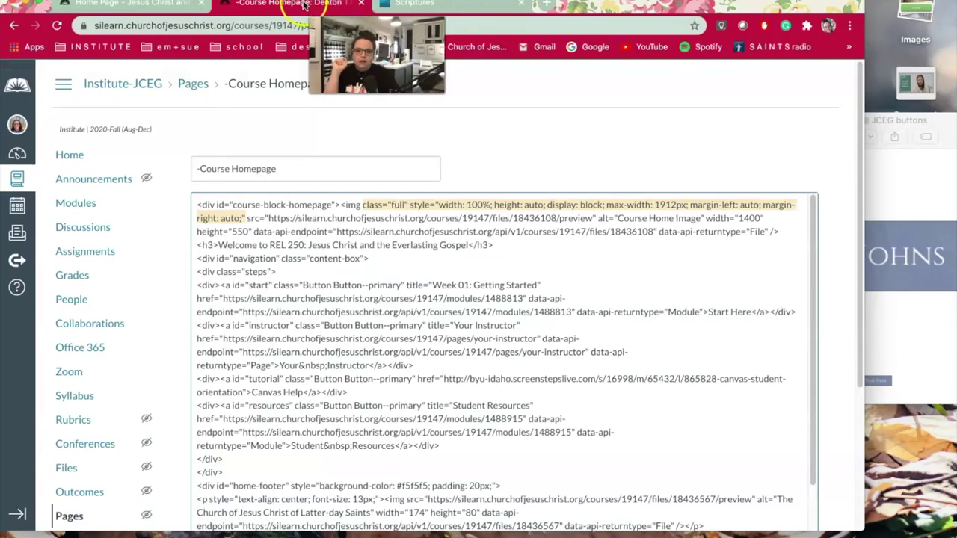
pyautogui.scroll(-5, 754, 371)
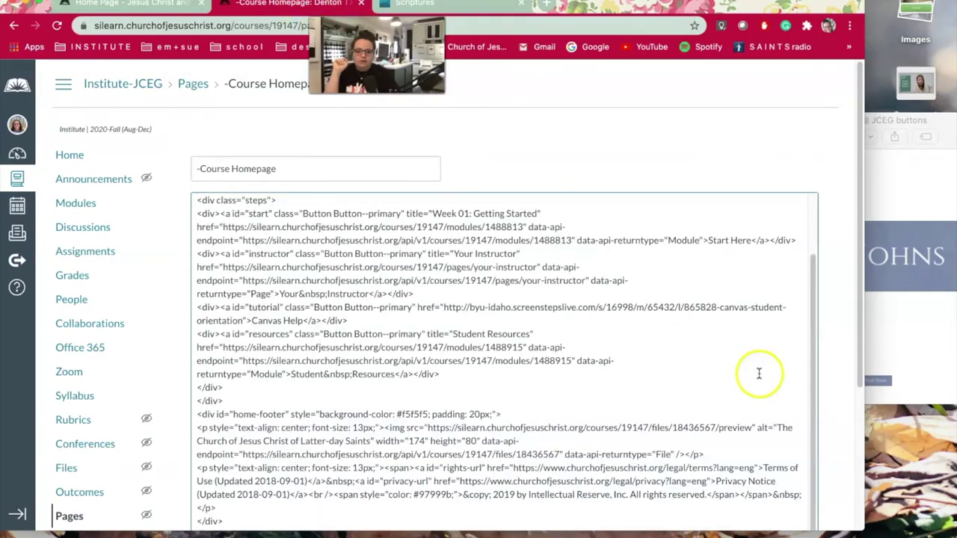
pyautogui.scroll(-1, 860, 379)
pyautogui.scroll(-5, 853, 370)
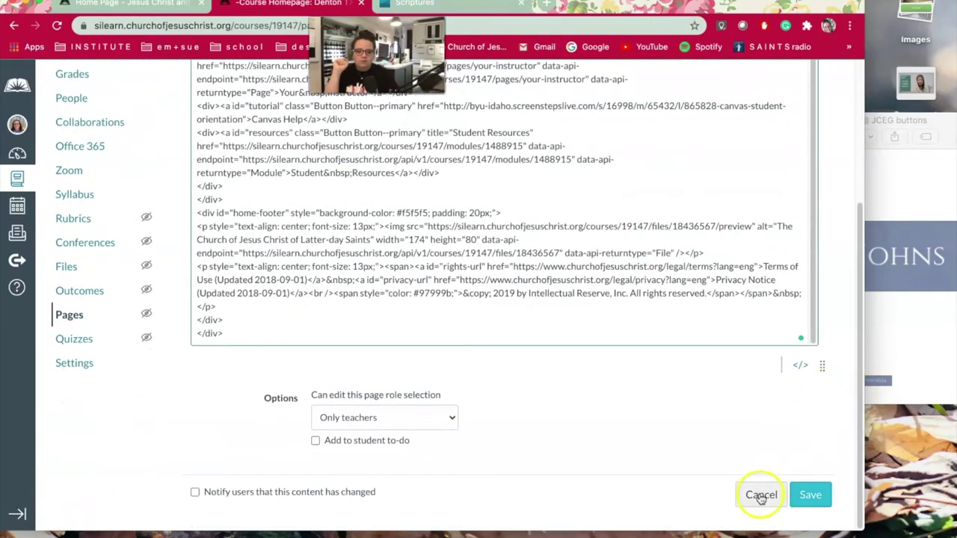
pyautogui.click(760, 494)
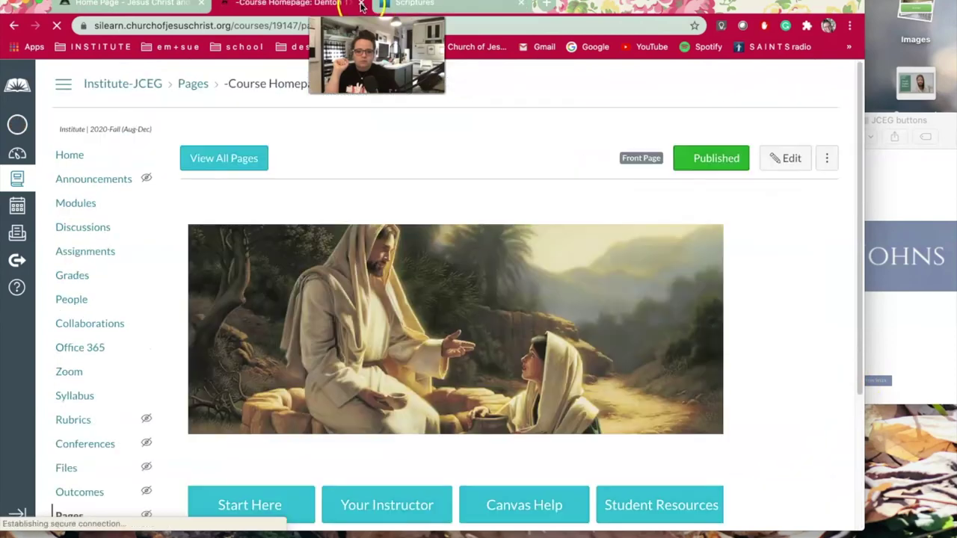
pyautogui.click(361, 6)
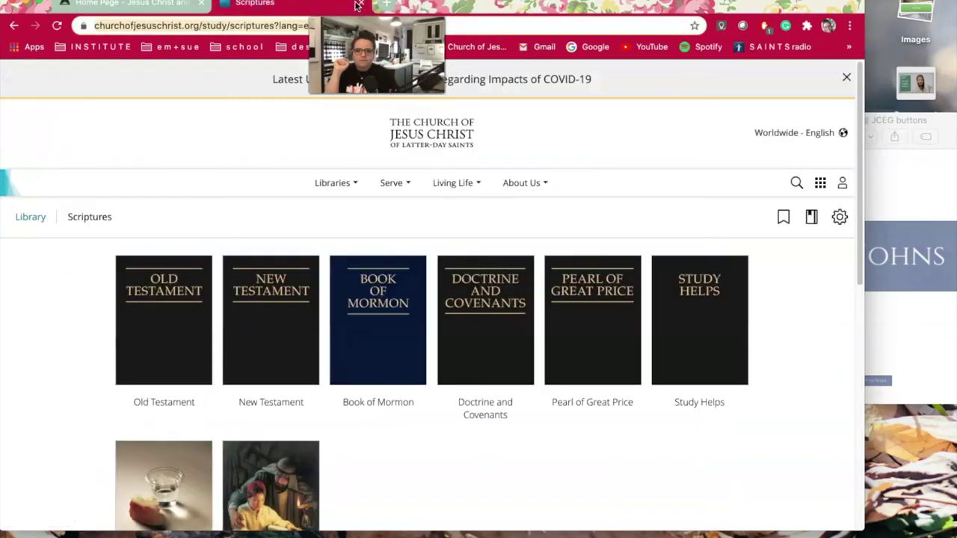
pyautogui.click(150, 6)
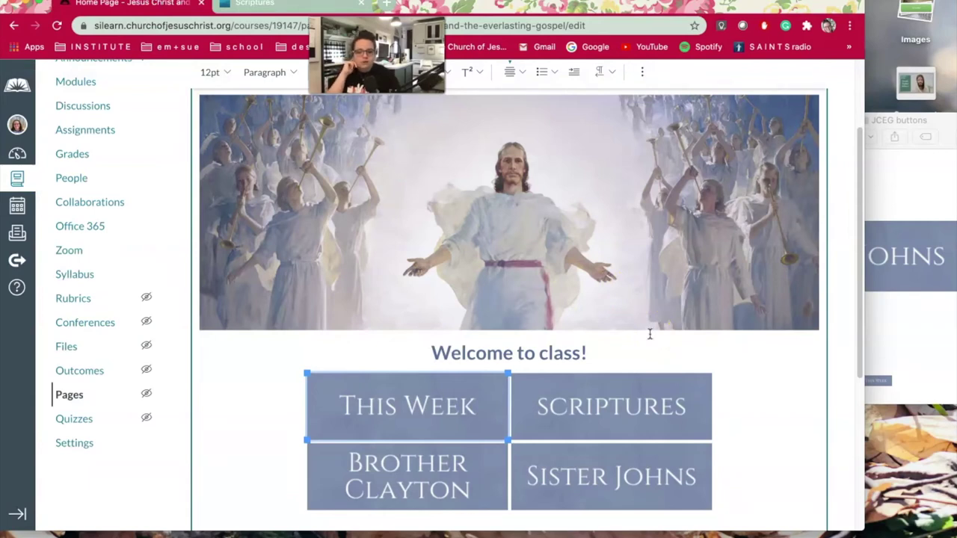
pyautogui.click(611, 408)
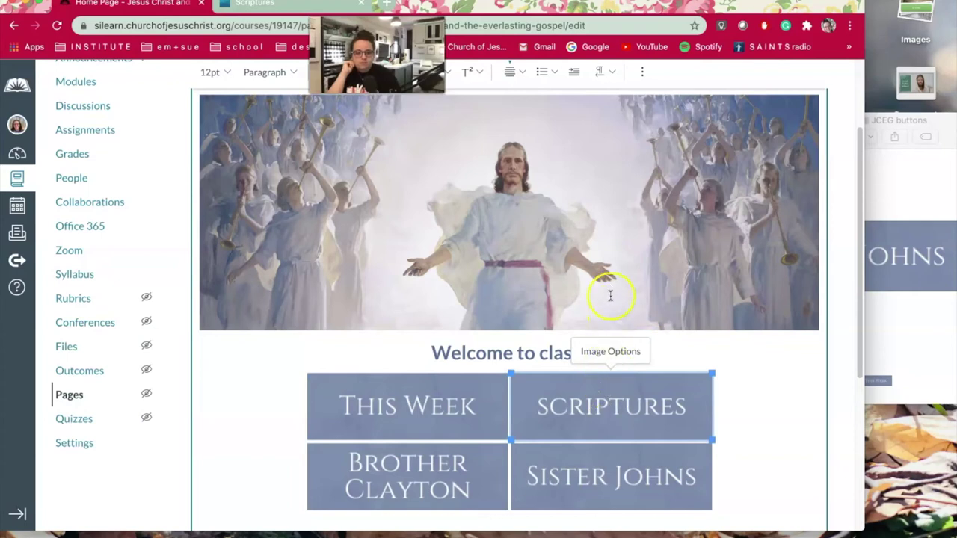
pyautogui.scroll(1, 609, 284)
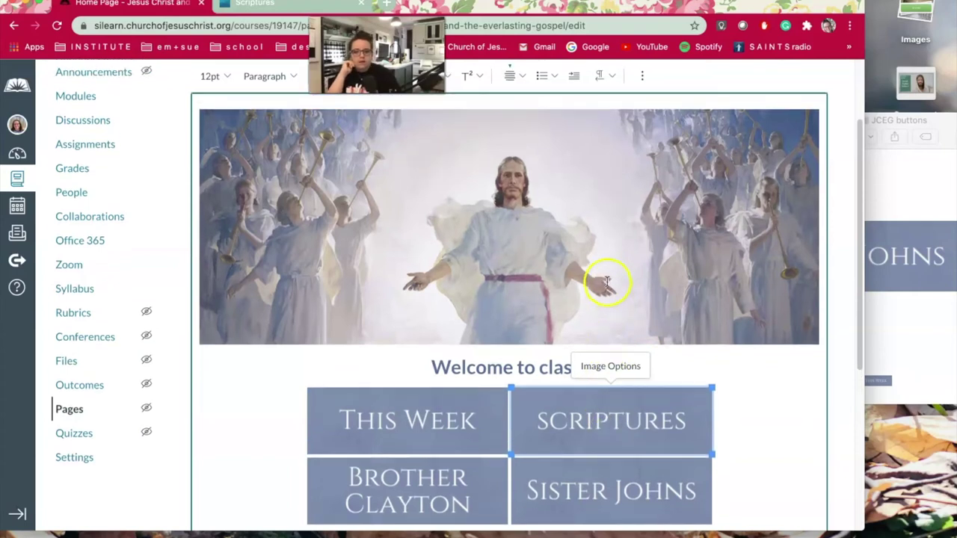
pyautogui.click(643, 78)
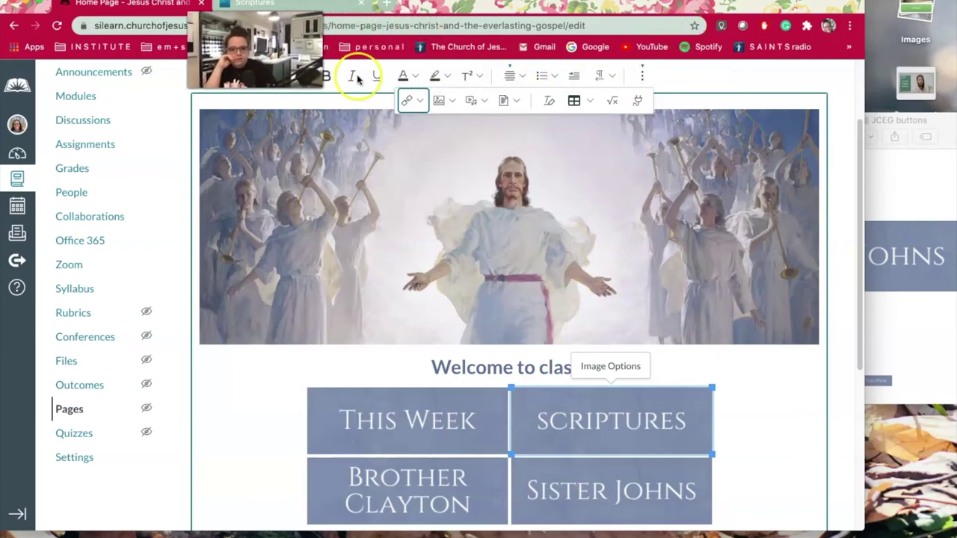
pyautogui.click(423, 102)
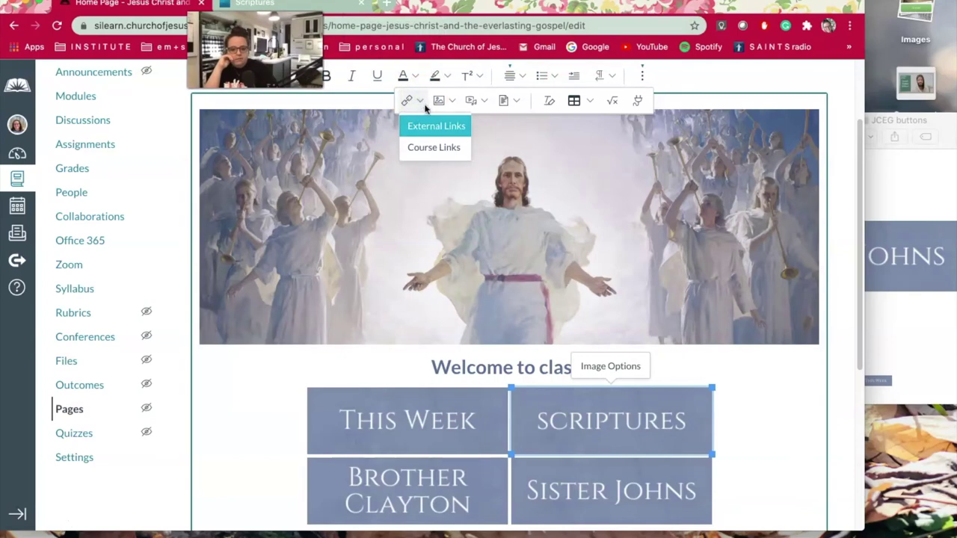
pyautogui.click(430, 146)
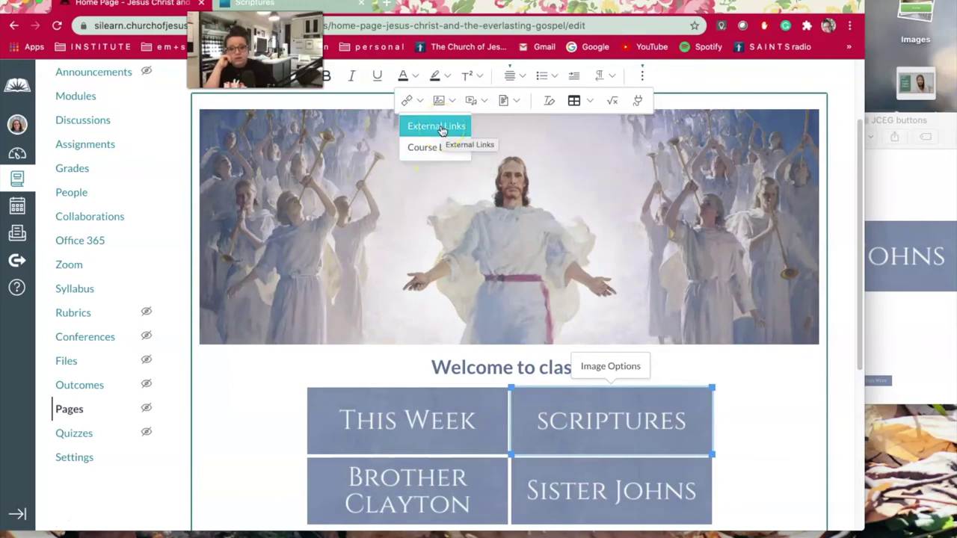
pyautogui.click(441, 129)
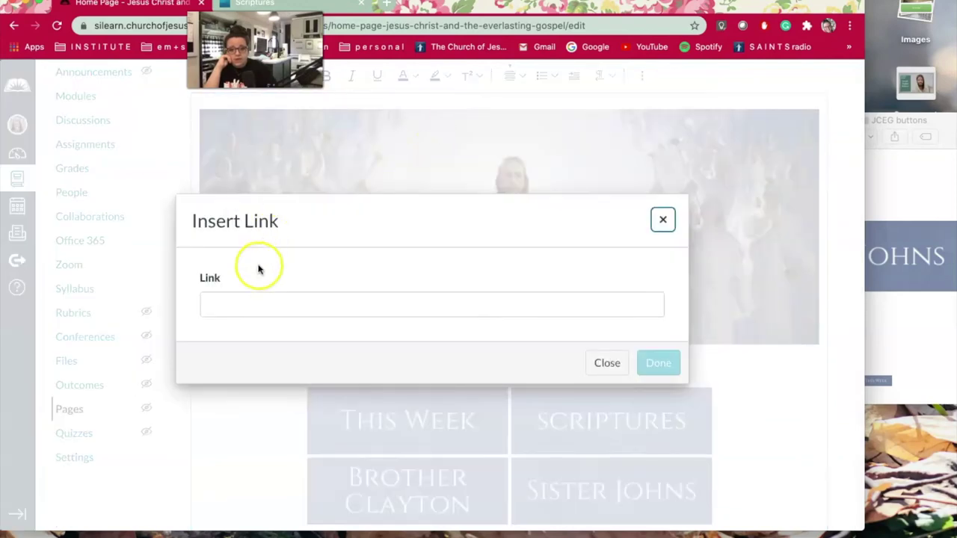
pyautogui.click(236, 306)
pyautogui.rightClick(233, 305)
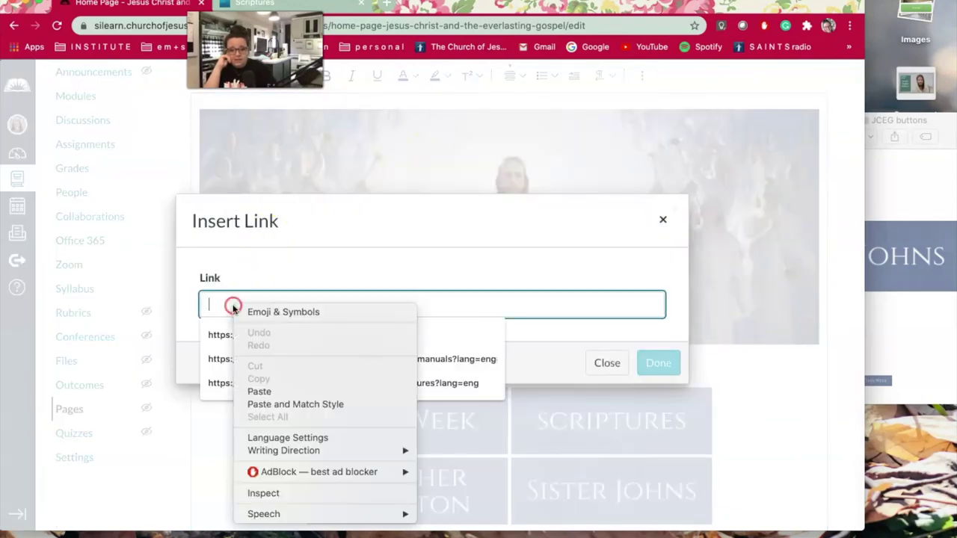
pyautogui.click(263, 392)
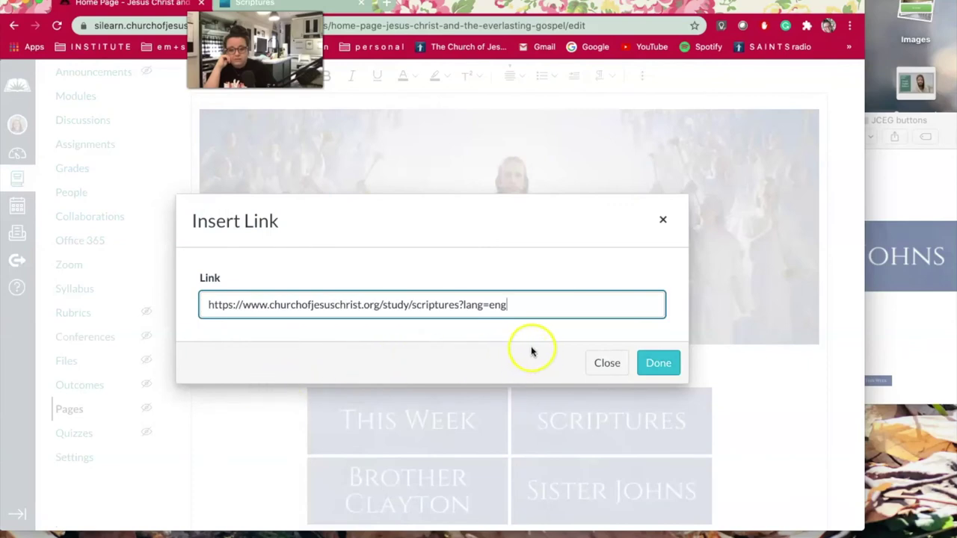
pyautogui.click(658, 365)
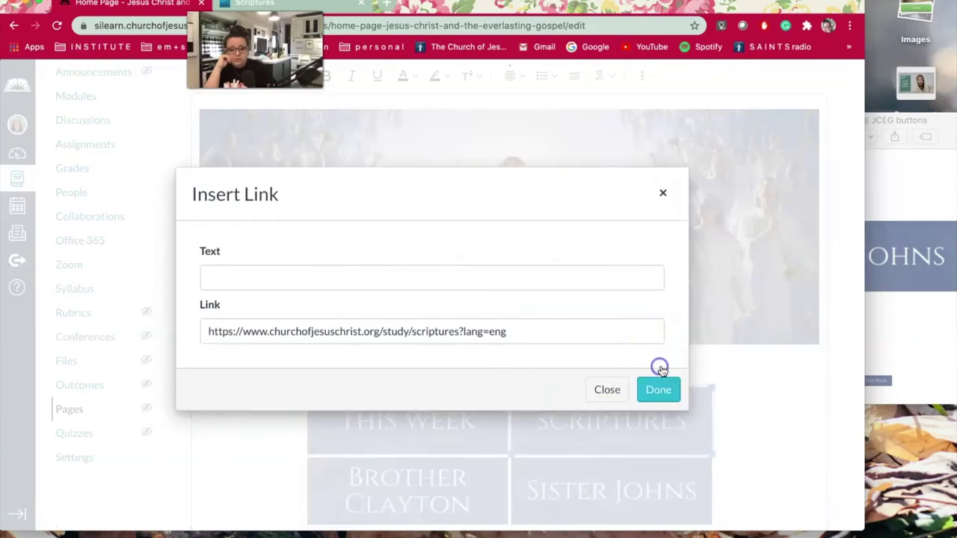
# Link the instructor button image below This Week to the course page of the same name
pyautogui.scroll(-2, 773, 367)
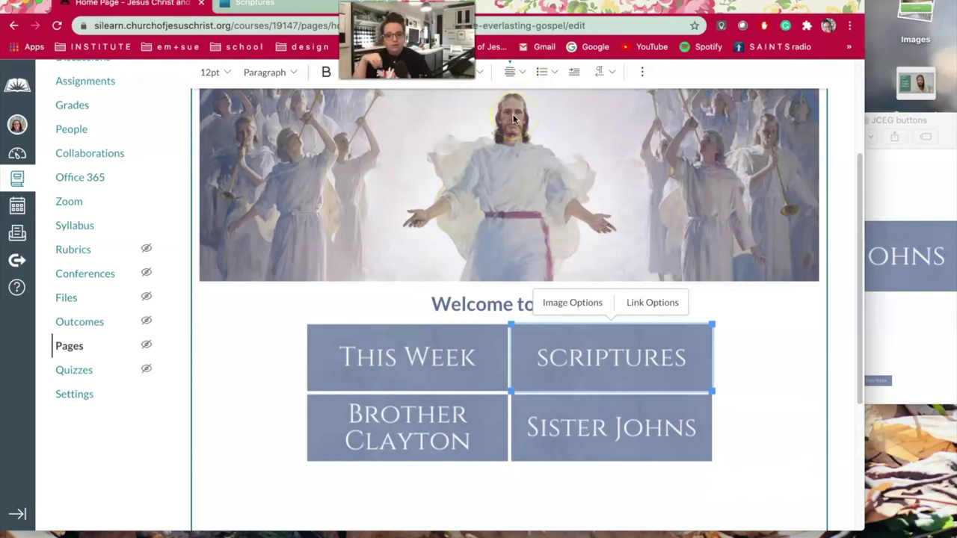
pyautogui.click(446, 429)
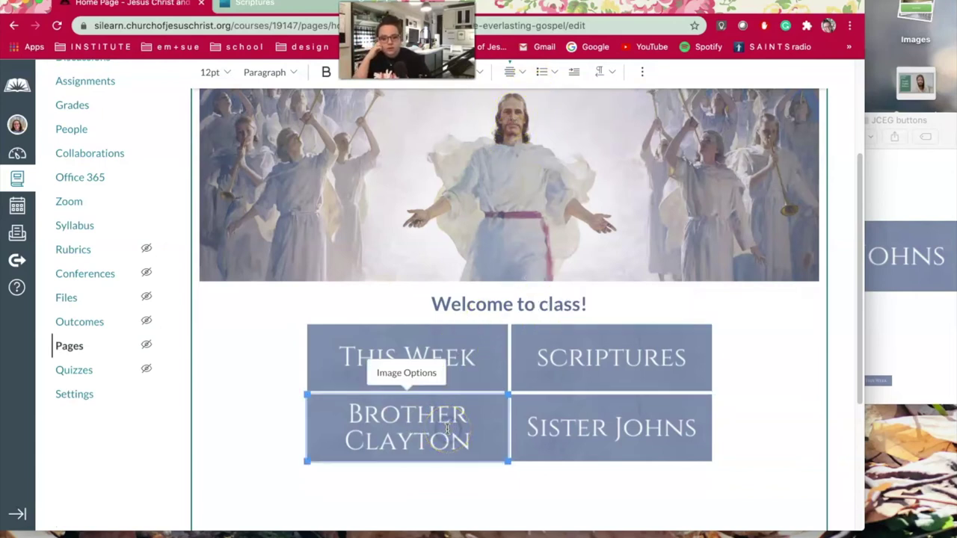
pyautogui.click(645, 73)
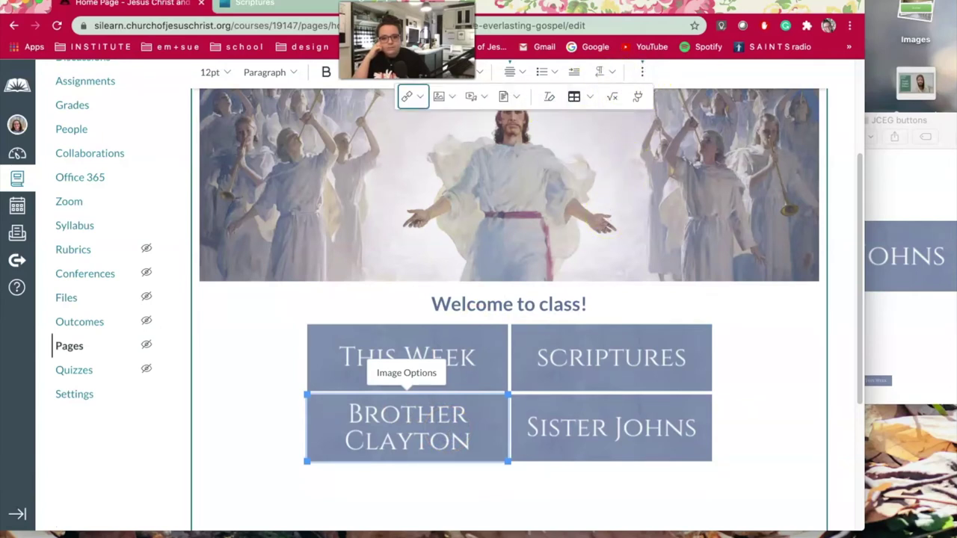
pyautogui.moveTo(408, 41); pyautogui.dragTo(225, 41)
pyautogui.click(421, 99)
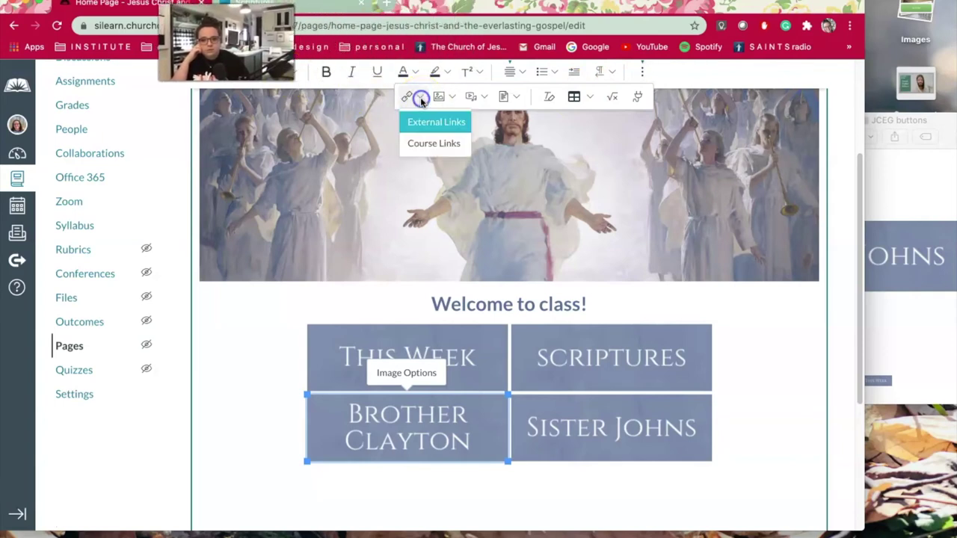
pyautogui.click(433, 146)
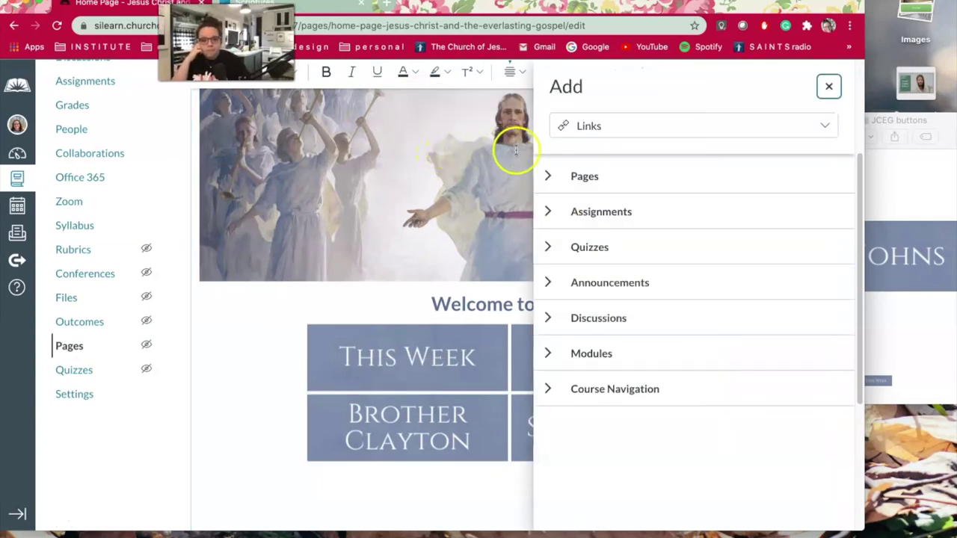
pyautogui.click(548, 177)
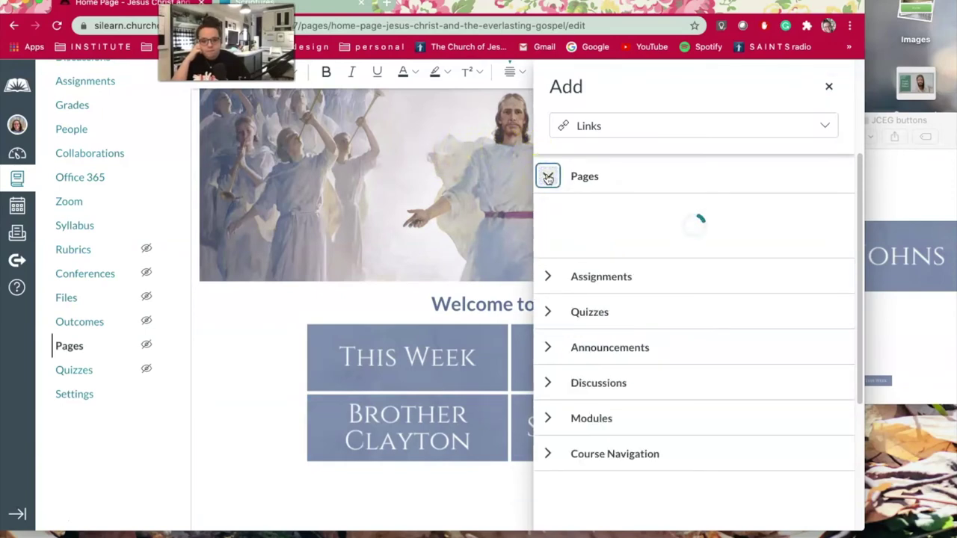
pyautogui.click(554, 187)
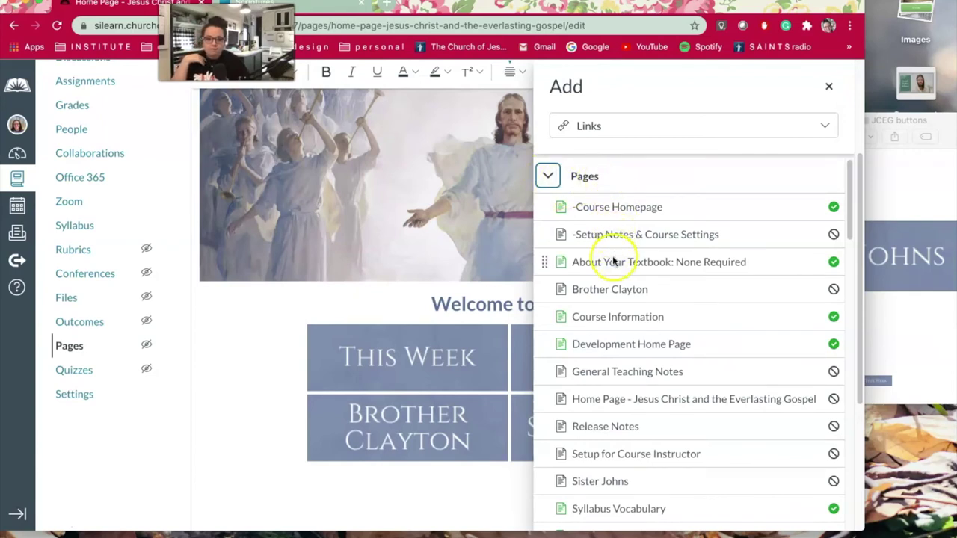
pyautogui.click(585, 291)
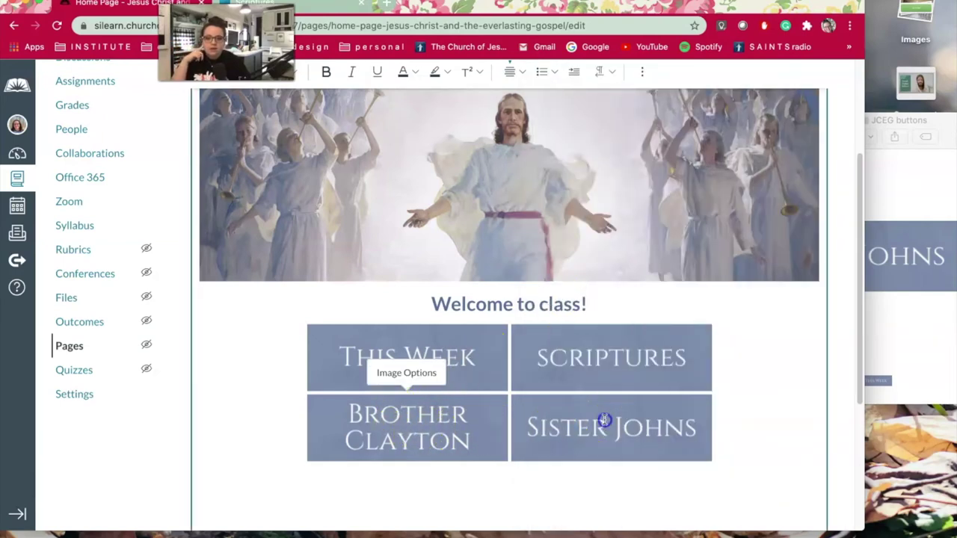
# Link the instructor button image below Scriptures to its matching course page and deselect the image
pyautogui.click(604, 420)
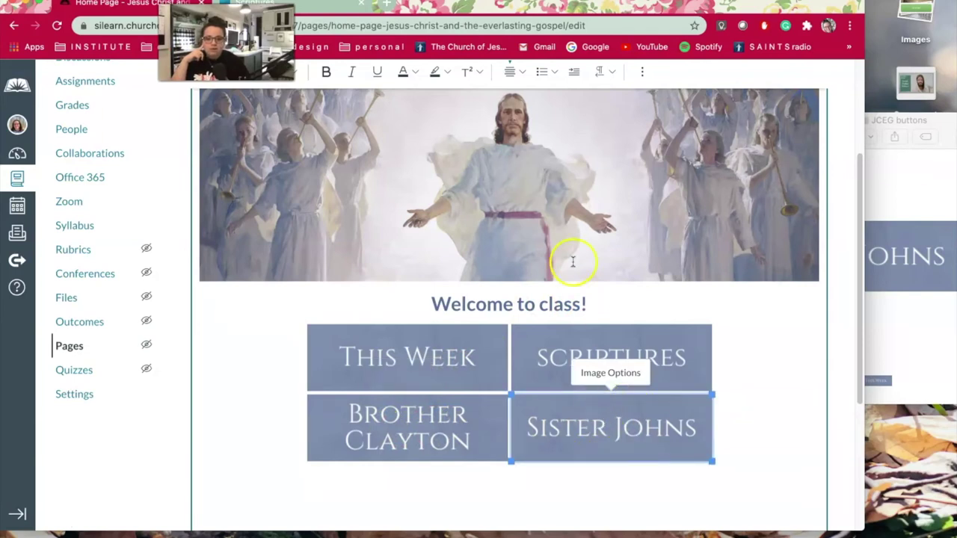
pyautogui.click(642, 72)
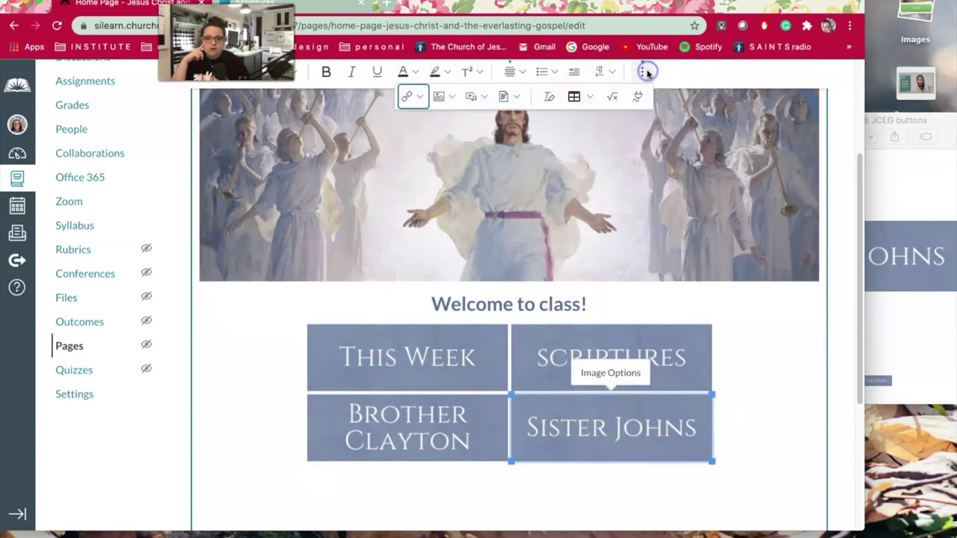
pyautogui.click(421, 97)
pyautogui.click(431, 144)
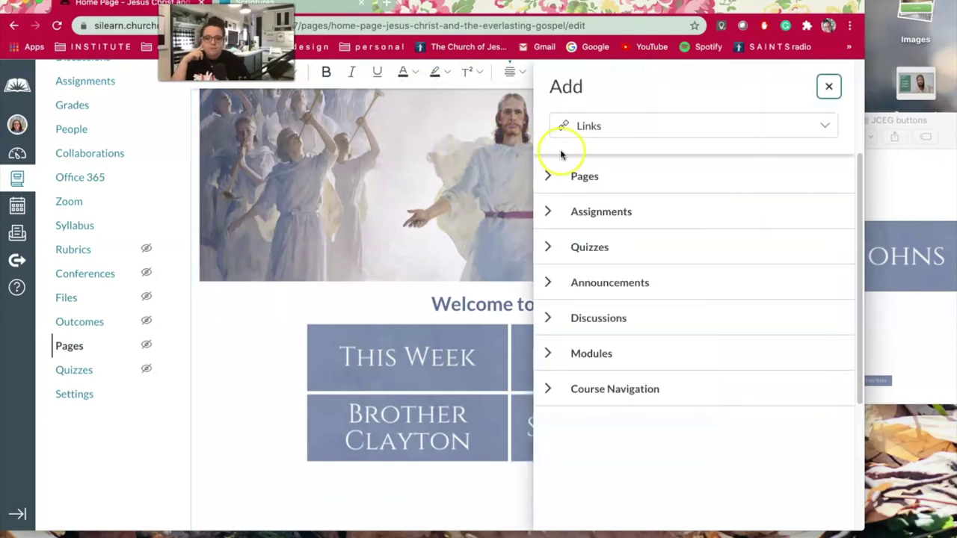
pyautogui.click(549, 176)
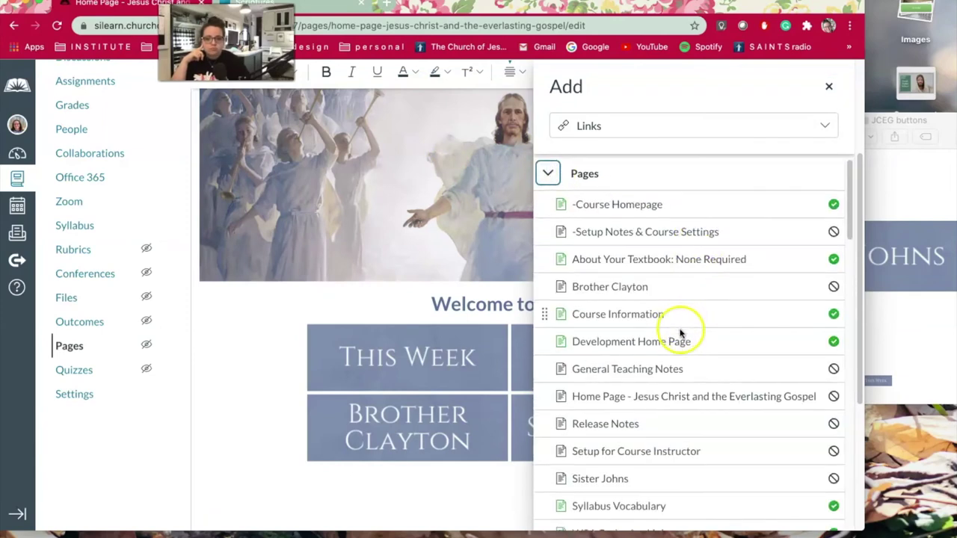
pyautogui.scroll(-1, 654, 363)
pyautogui.click(594, 447)
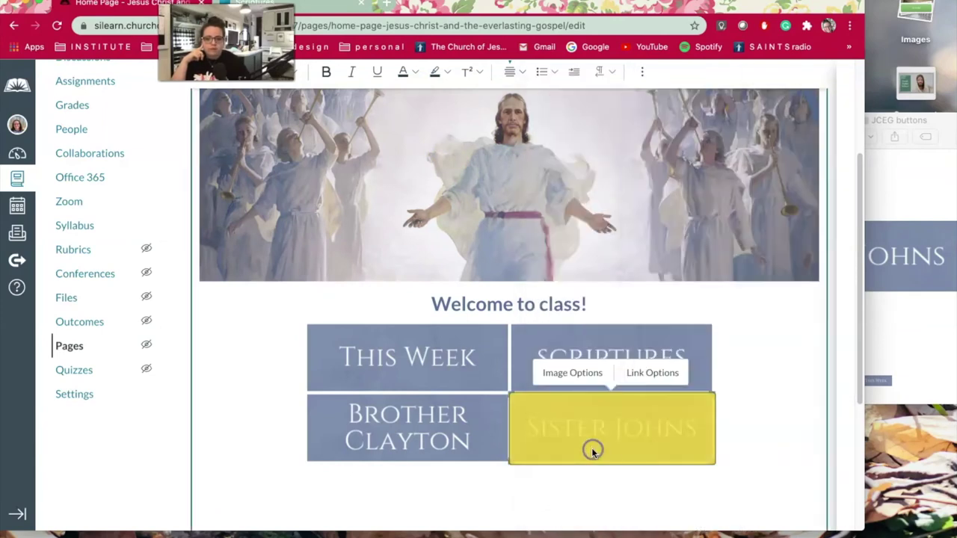
pyautogui.click(753, 439)
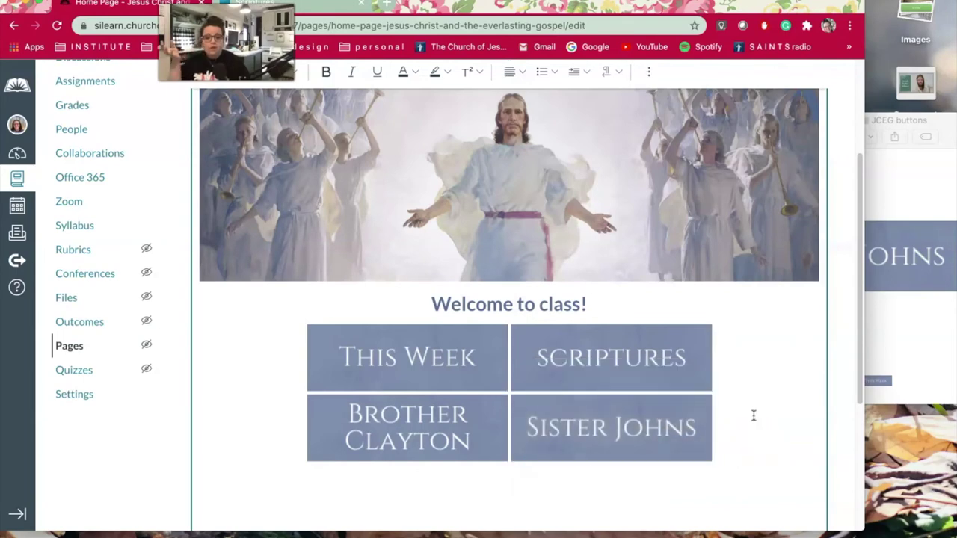
# Save the home page without publishing it and follow its This Week button to test the link
pyautogui.scroll(-5, 766, 396)
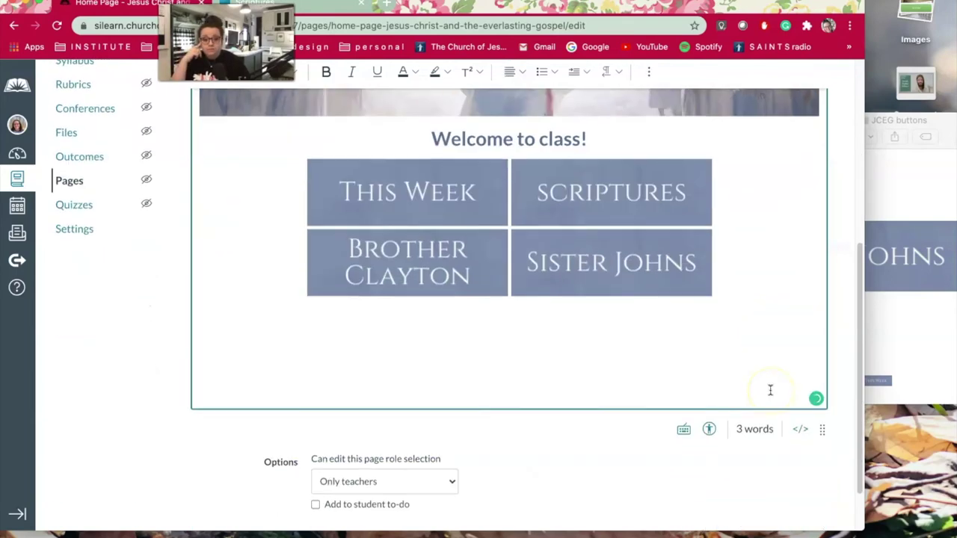
pyautogui.click(808, 494)
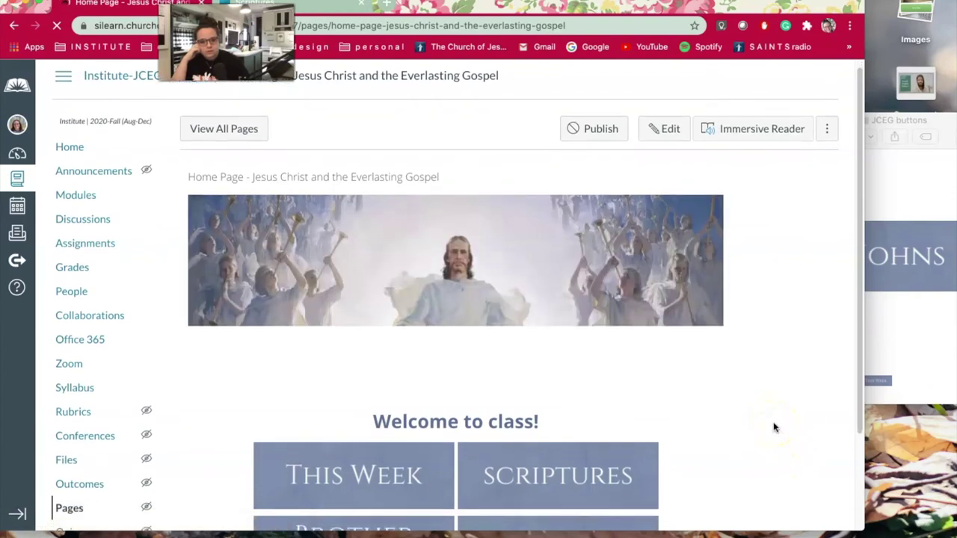
pyautogui.scroll(-2, 774, 428)
pyautogui.scroll(-2, 775, 428)
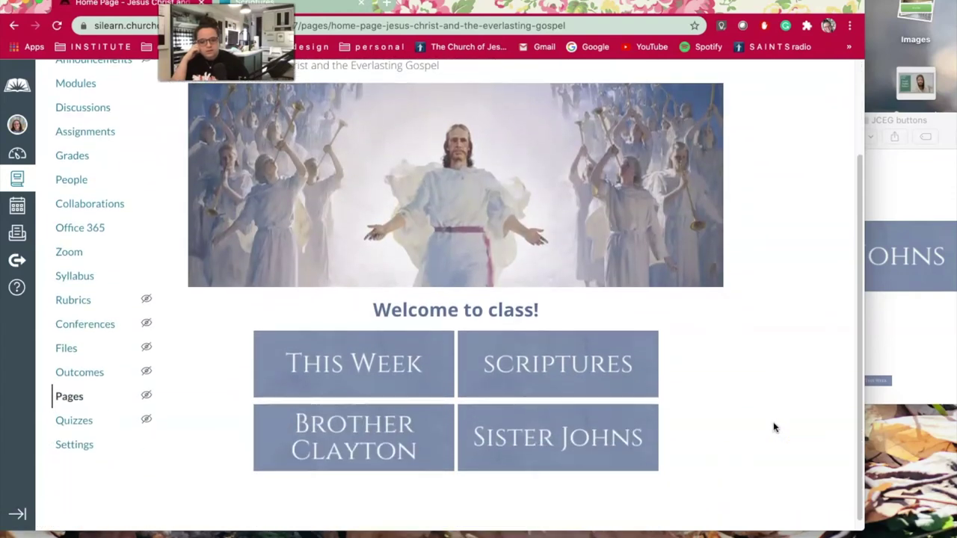
pyautogui.click(364, 366)
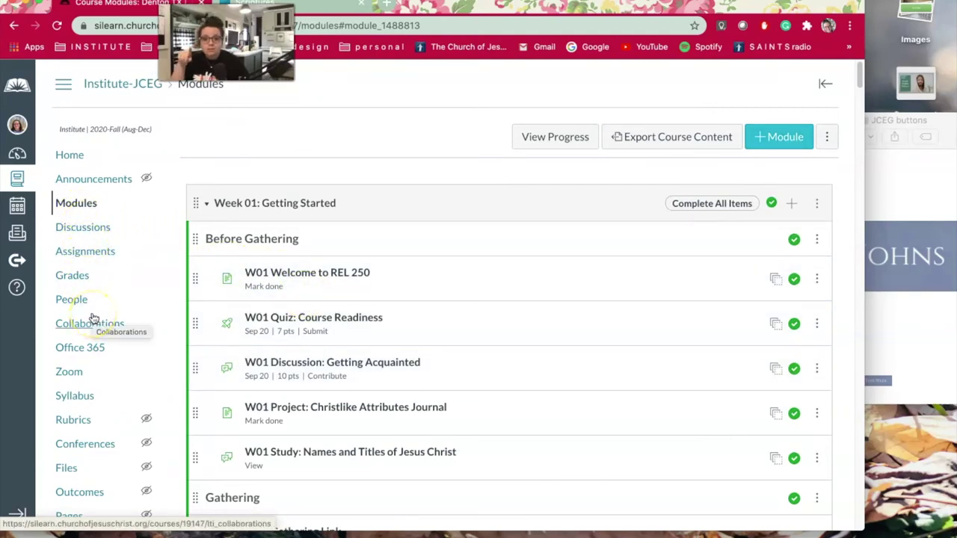
# Go to the full list of course pages, sort it by last edit and open Home Page - Jesus Christ and the Everlasting Gospel
pyautogui.scroll(-2, 94, 318)
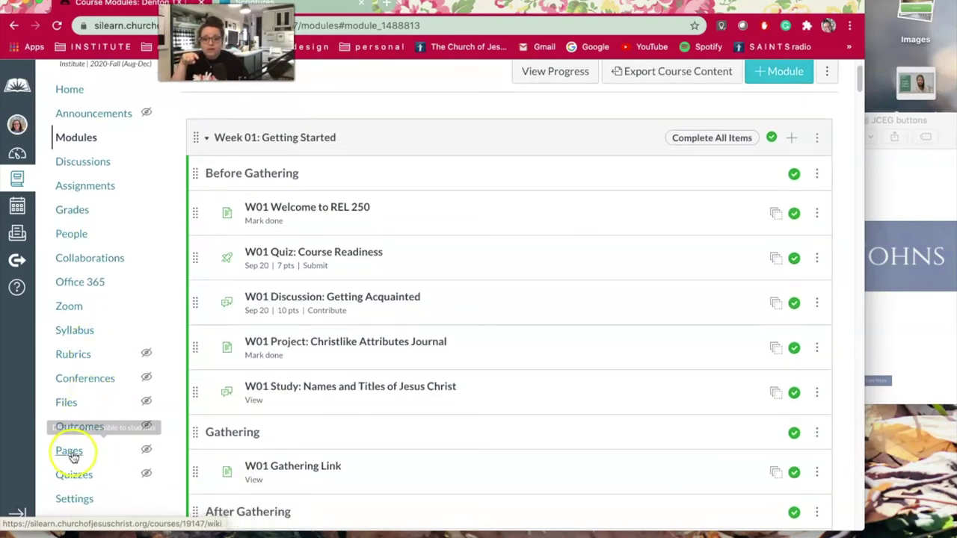
pyautogui.click(71, 454)
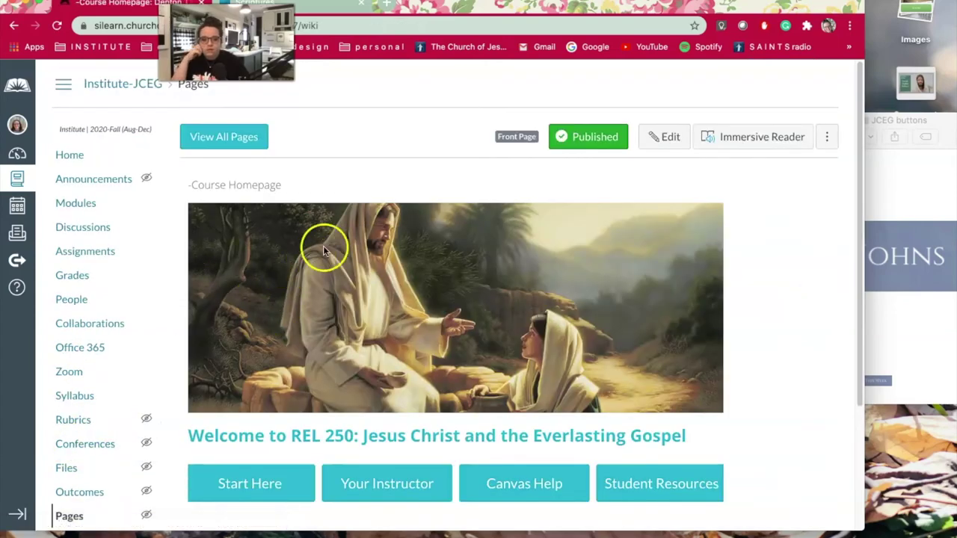
pyautogui.click(214, 136)
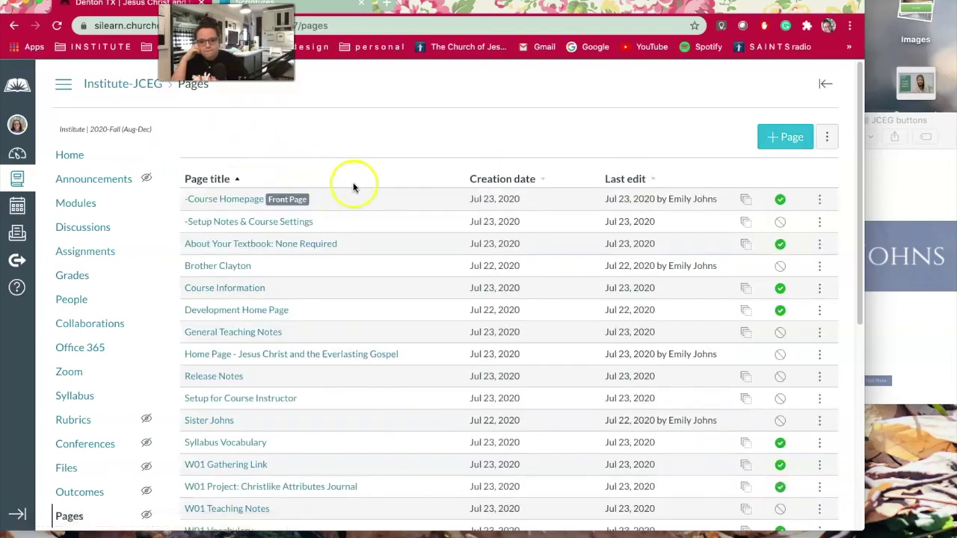
pyautogui.click(508, 181)
pyautogui.click(627, 181)
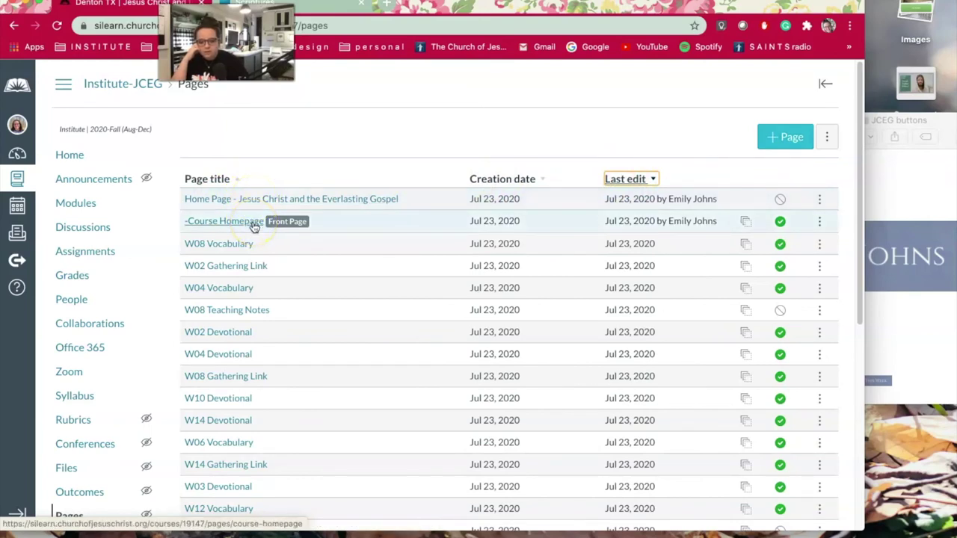
pyautogui.click(263, 198)
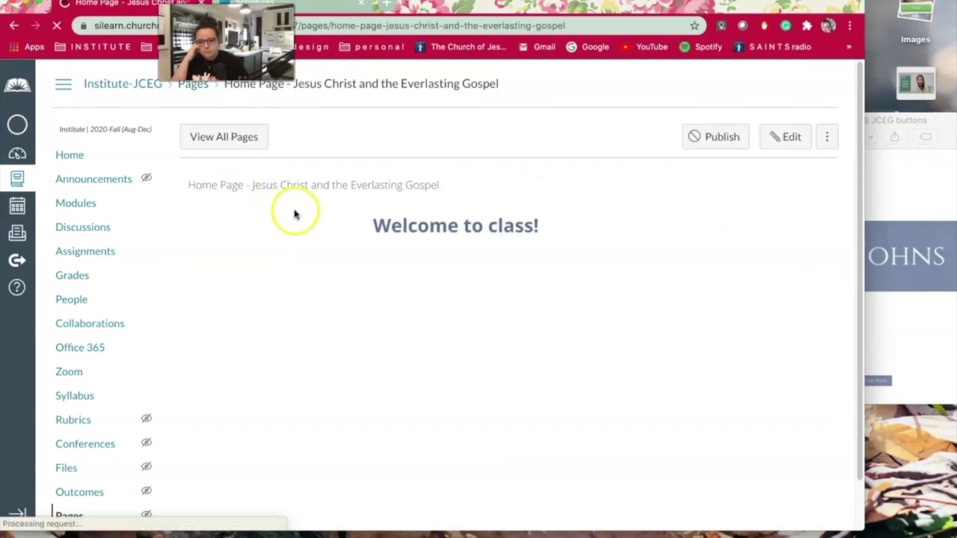
# Follow the Scriptures button on the home page to test its link, and close both Scriptures browser tabs
pyautogui.scroll(-3, 647, 311)
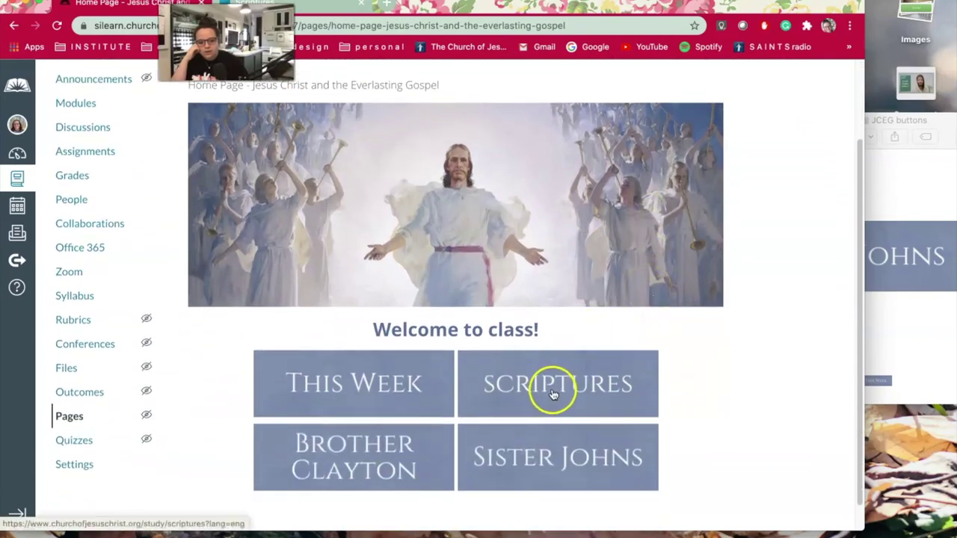
pyautogui.click(554, 391)
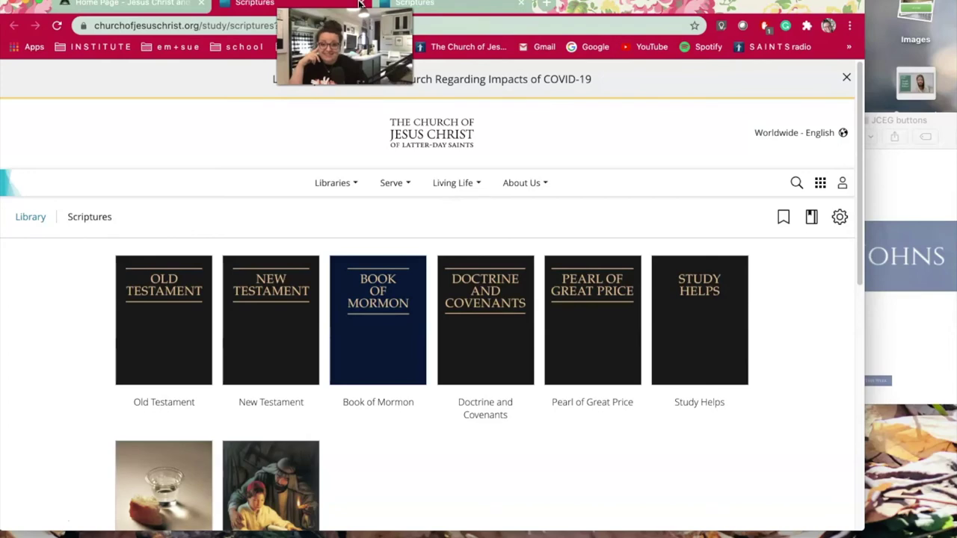
pyautogui.click(361, 3)
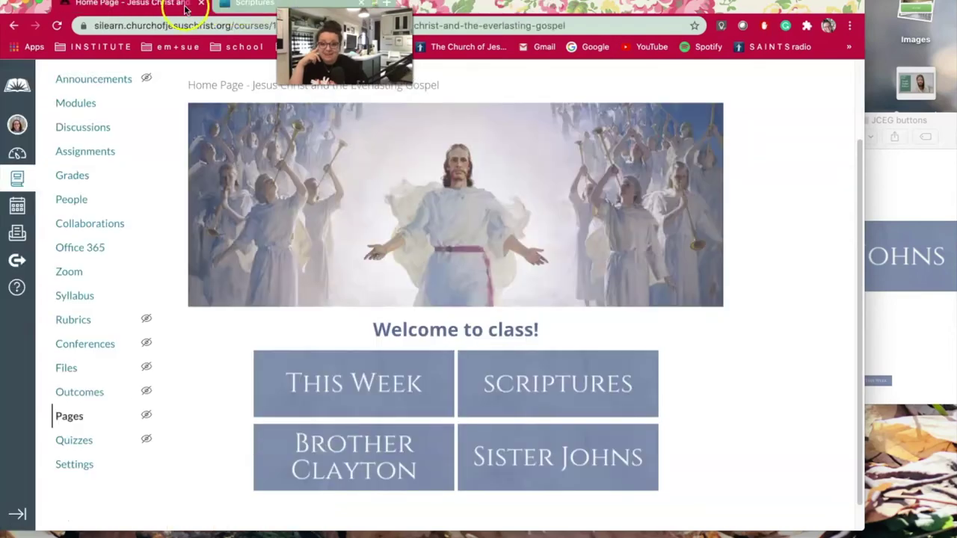
pyautogui.click(279, 3)
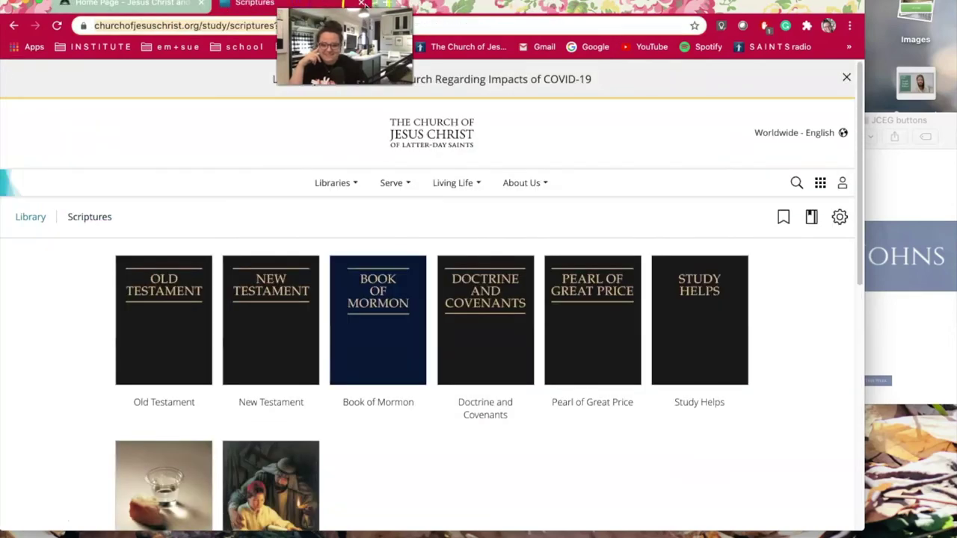
pyautogui.click(361, 3)
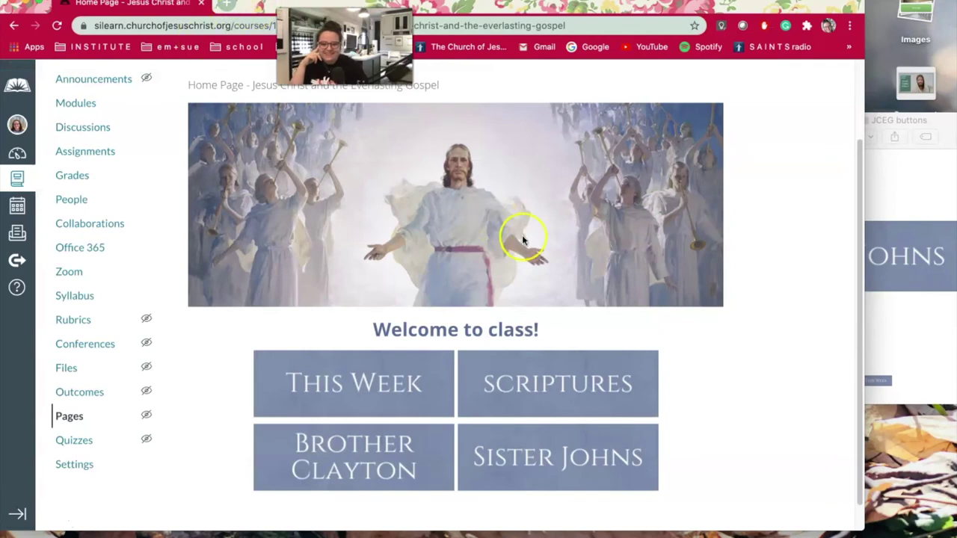
pyautogui.scroll(-1, 685, 306)
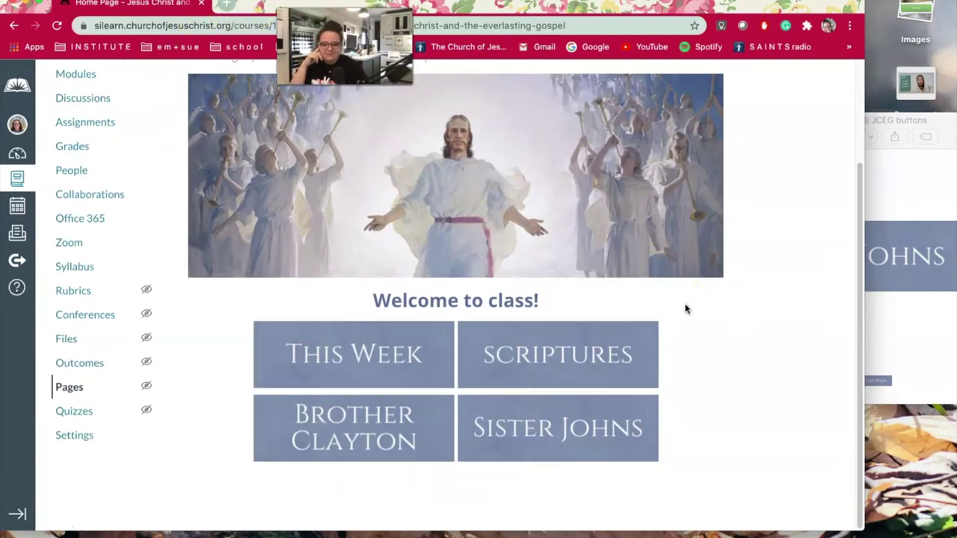
pyautogui.scroll(2, 685, 305)
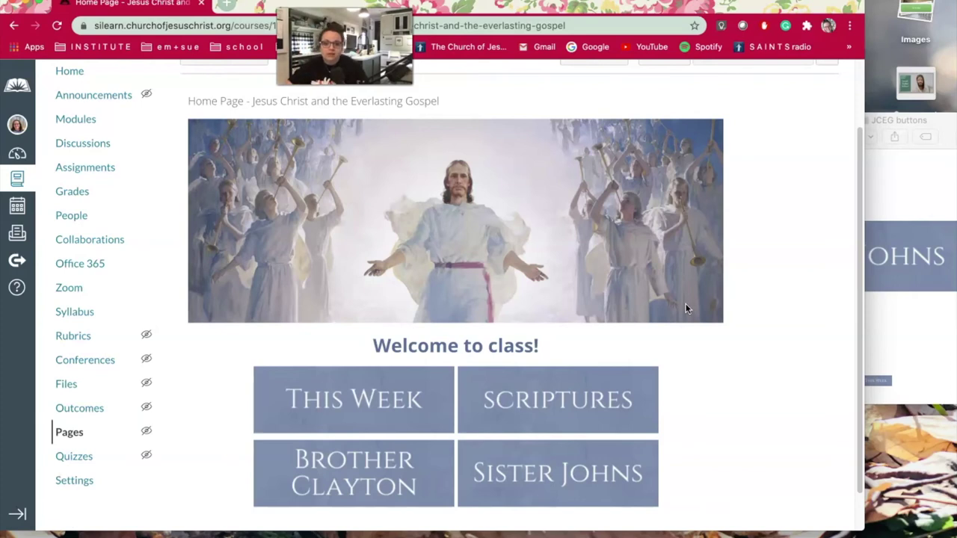
pyautogui.scroll(3, 686, 301)
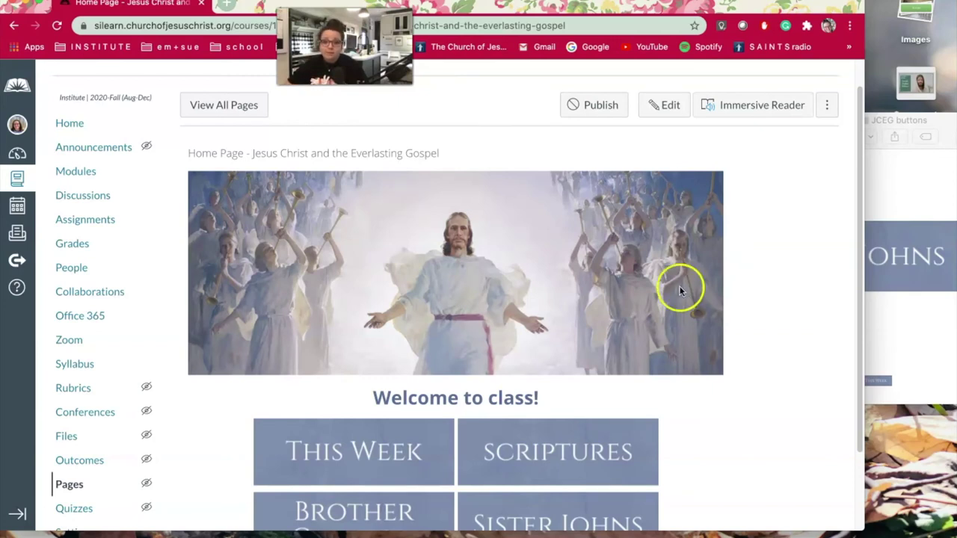
# Open YouTube in a new browser tab, search for "book of mormon videos" and open the Book of Mormon Videos channel
pyautogui.click(226, 4)
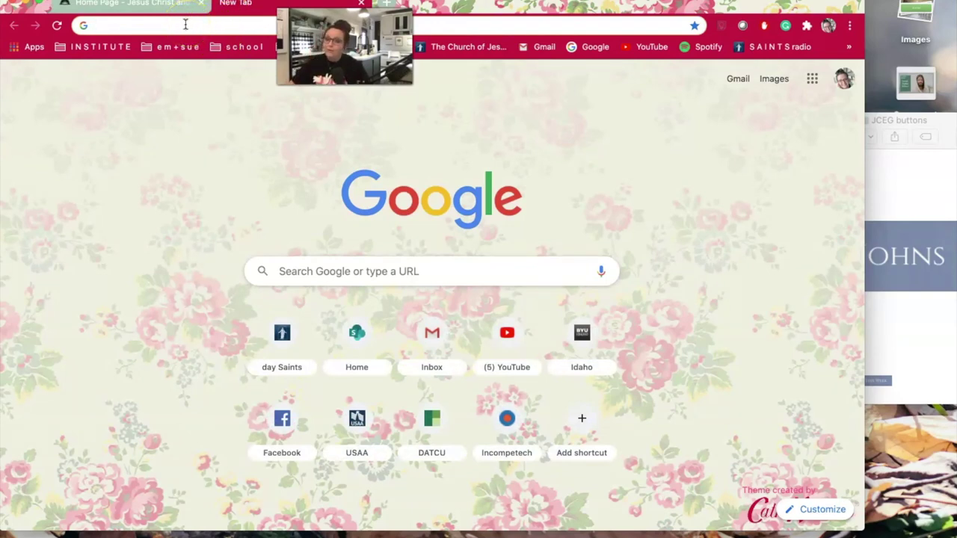
pyautogui.click(145, 26)
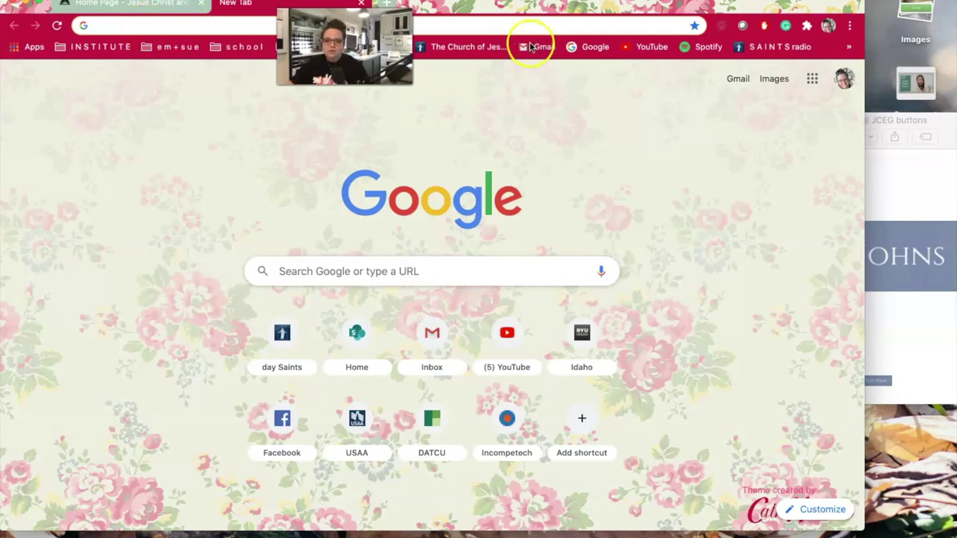
pyautogui.click(633, 50)
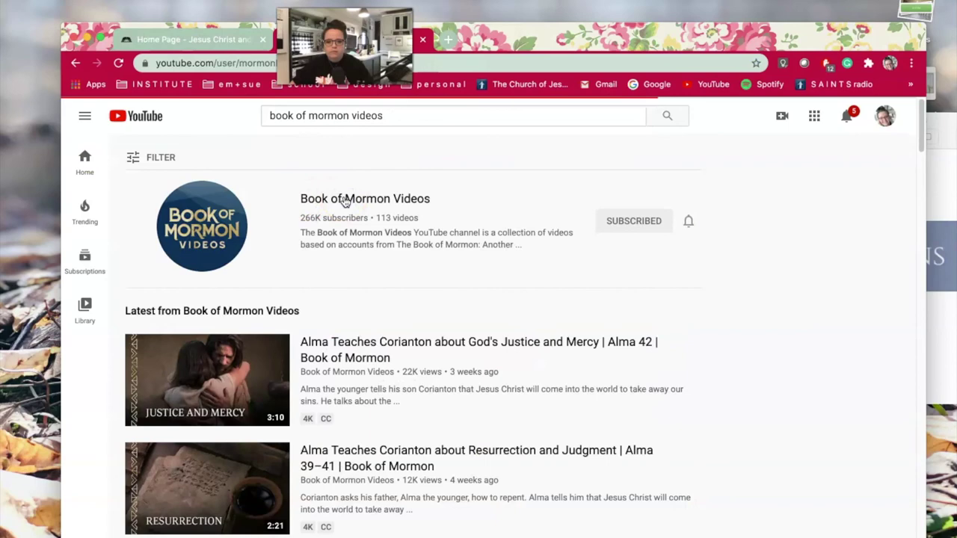
pyautogui.moveTo(636, 29); pyautogui.dragTo(576, 4)
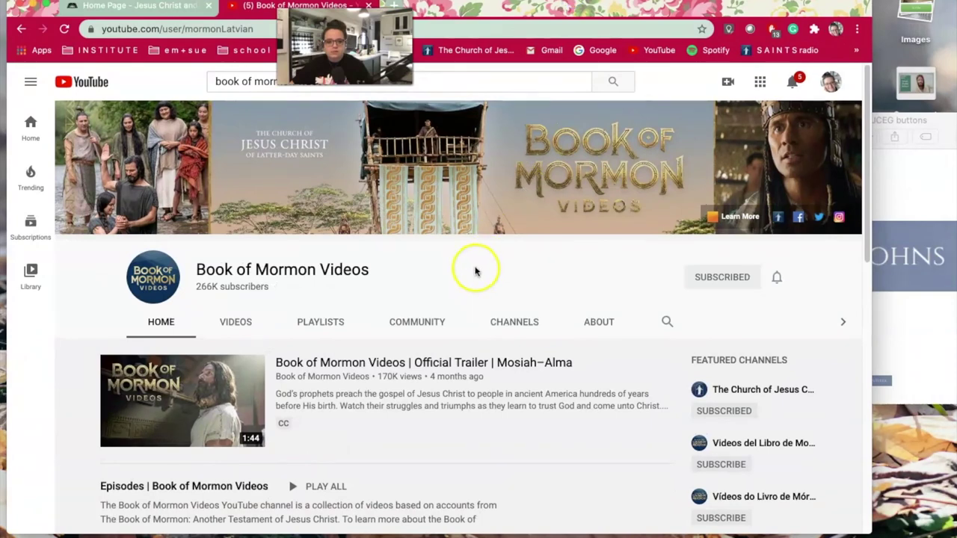
# Open the channel's episode "Ammon Serves and Teaches King Lamoni | Alma 17–19" and pause its playback
pyautogui.scroll(-3, 476, 271)
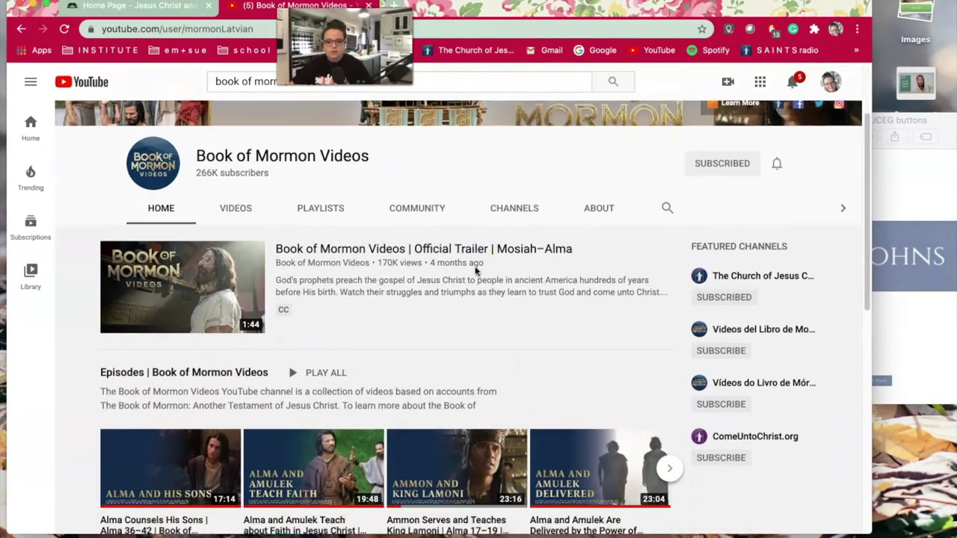
pyautogui.scroll(-3, 475, 271)
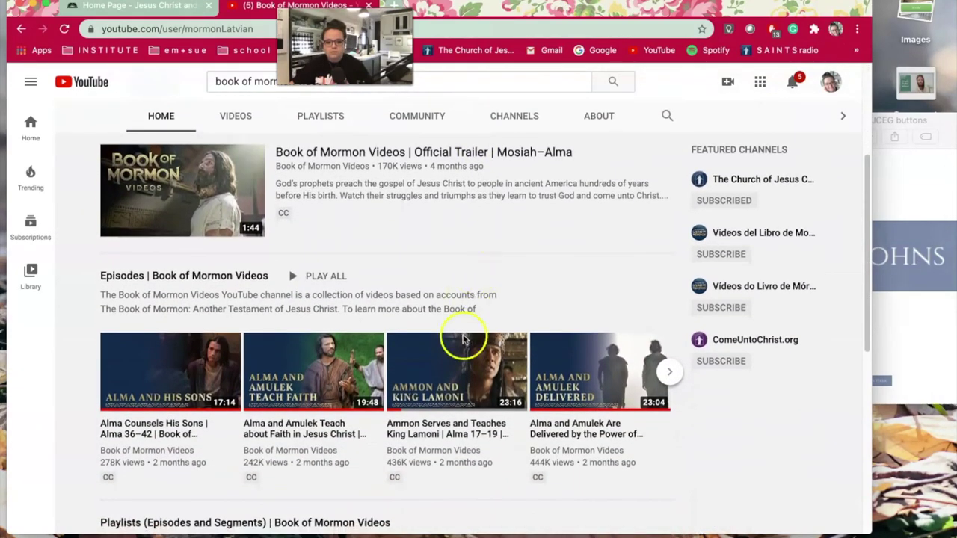
pyautogui.scroll(-1, 444, 424)
pyautogui.click(444, 421)
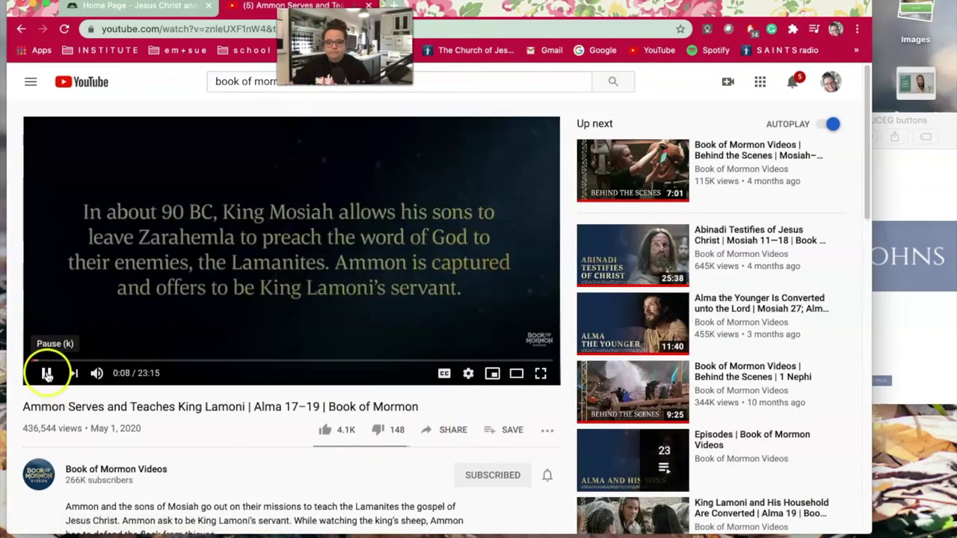
pyautogui.click(46, 374)
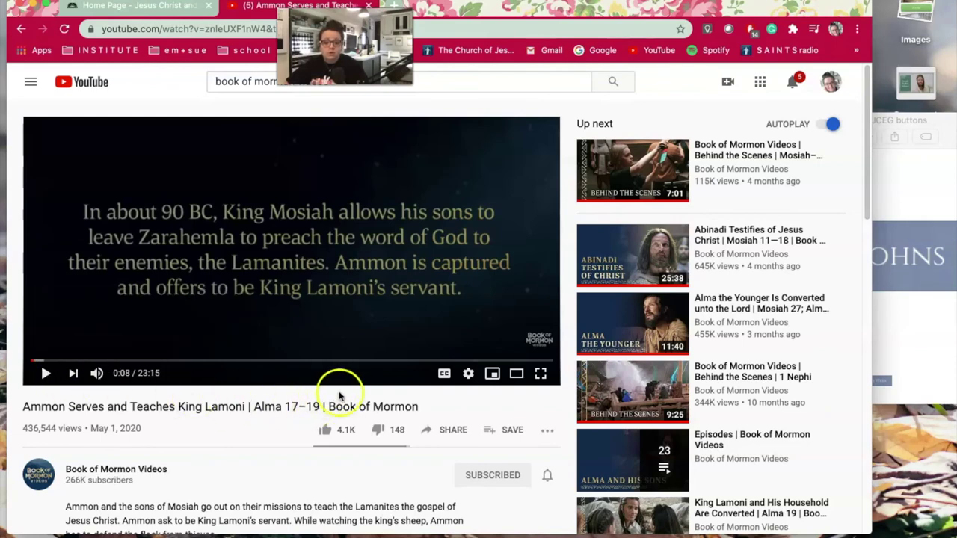
# Get the sharing options for the Ammon and King Lamoni video and copy its full iframe embed code
pyautogui.click(427, 433)
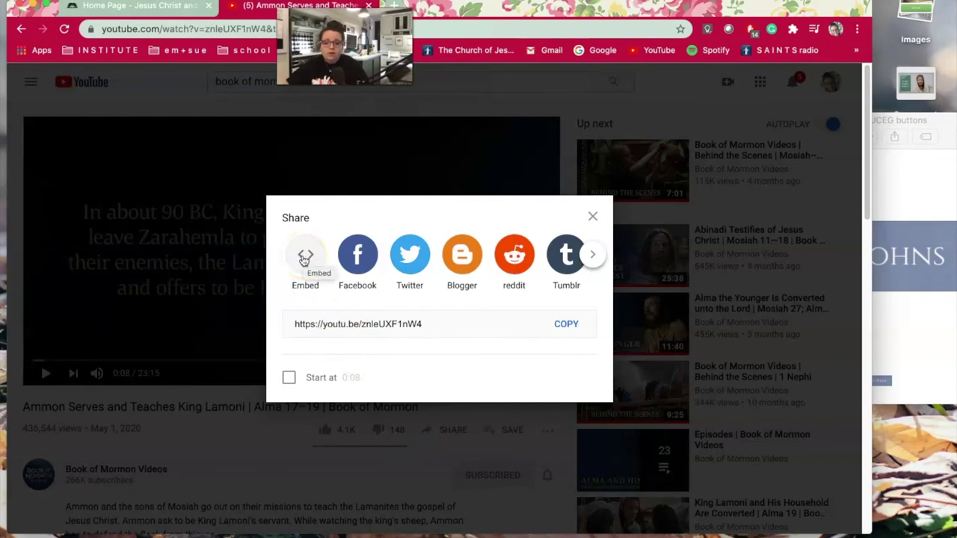
pyautogui.click(562, 325)
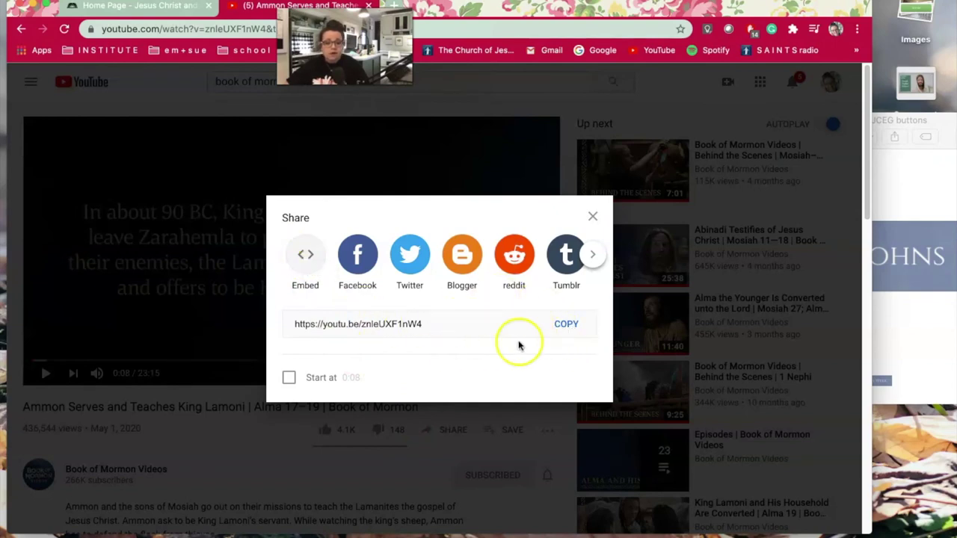
pyautogui.click(313, 267)
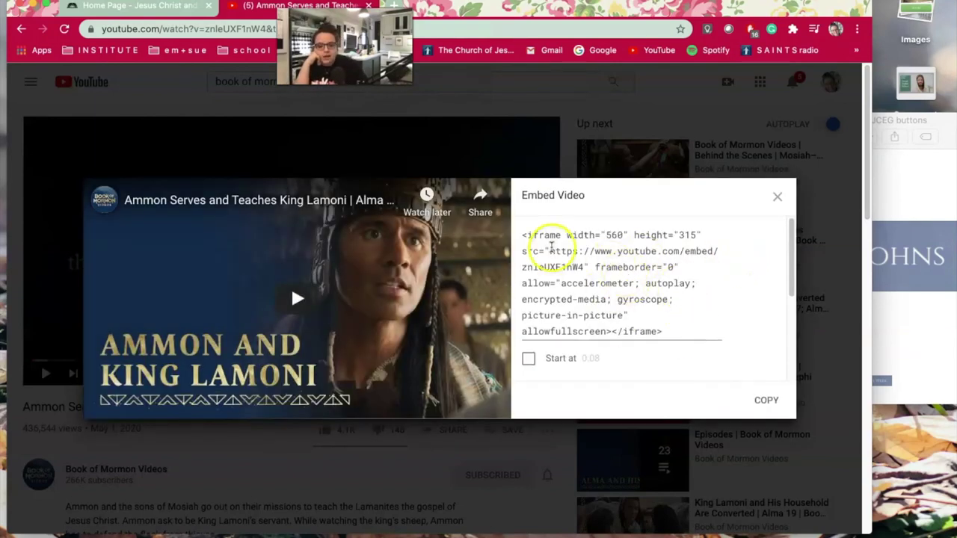
pyautogui.moveTo(521, 235); pyautogui.dragTo(708, 326)
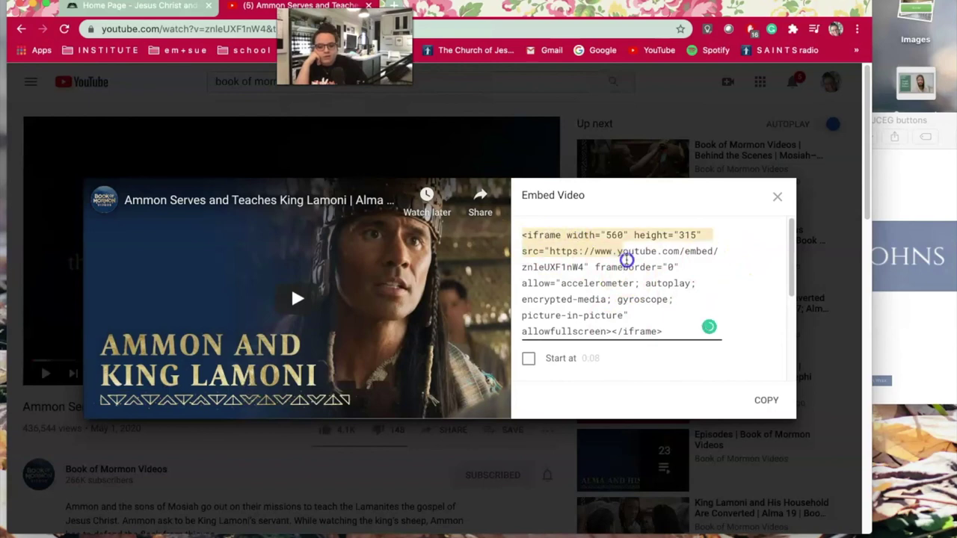
pyautogui.moveTo(626, 260); pyautogui.dragTo(632, 269)
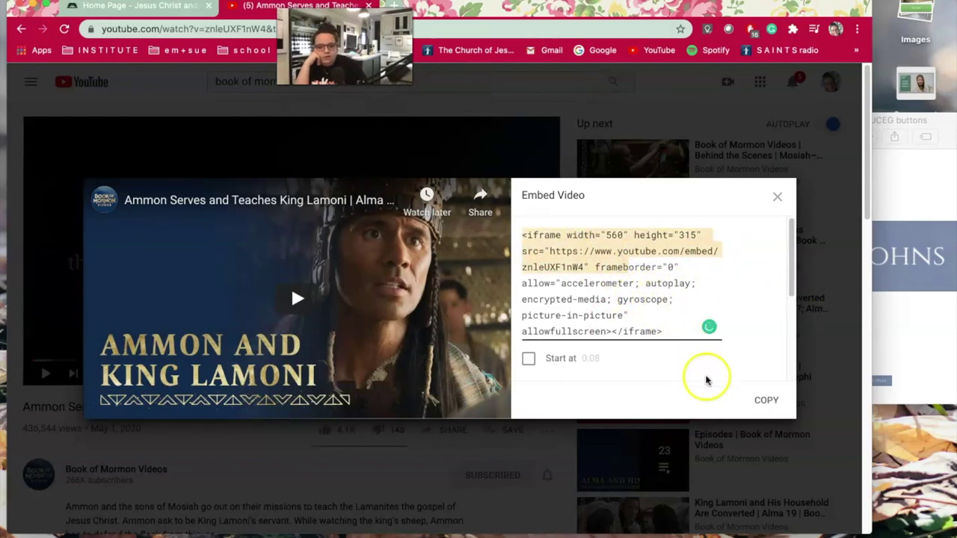
pyautogui.click(766, 401)
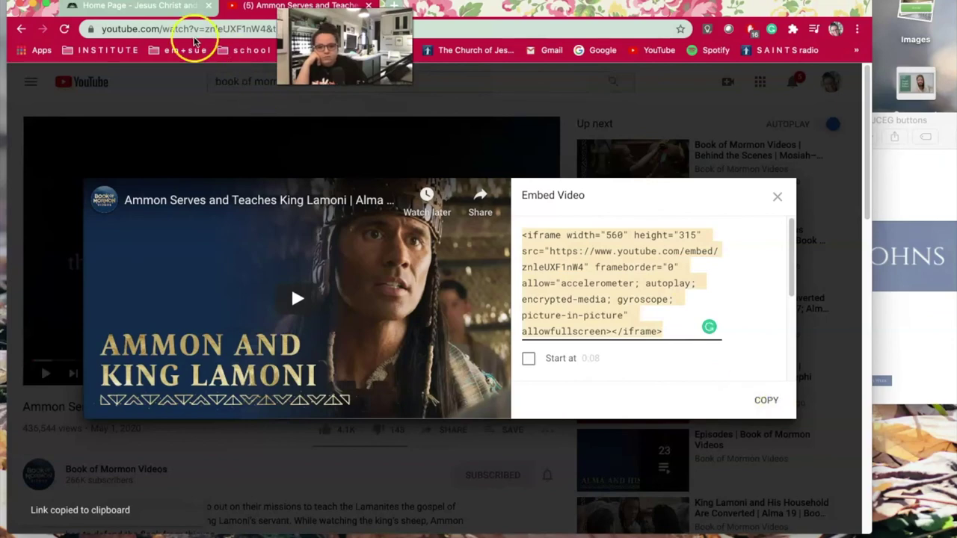
# Return to the Canvas home page, open it for editing and centre the empty paragraph below the button table
pyautogui.click(141, 7)
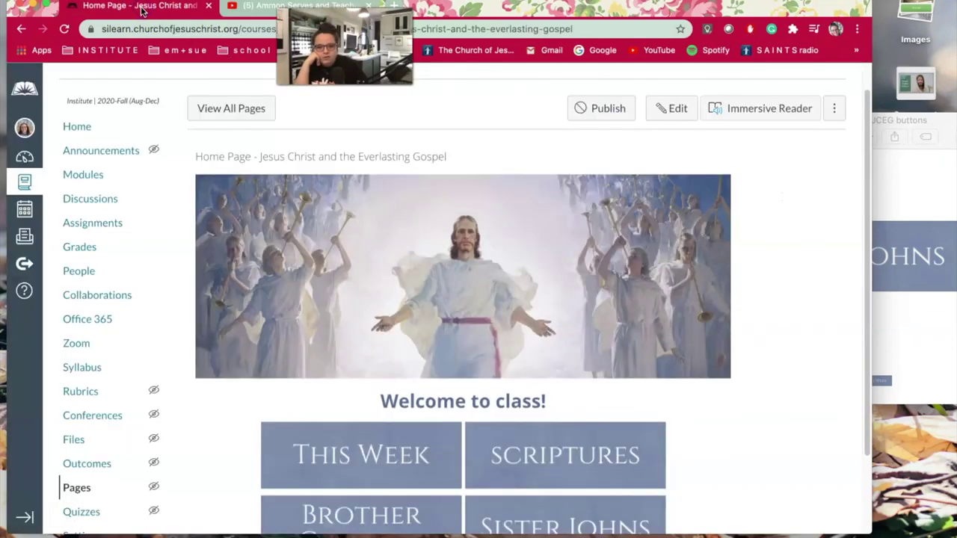
pyautogui.click(673, 109)
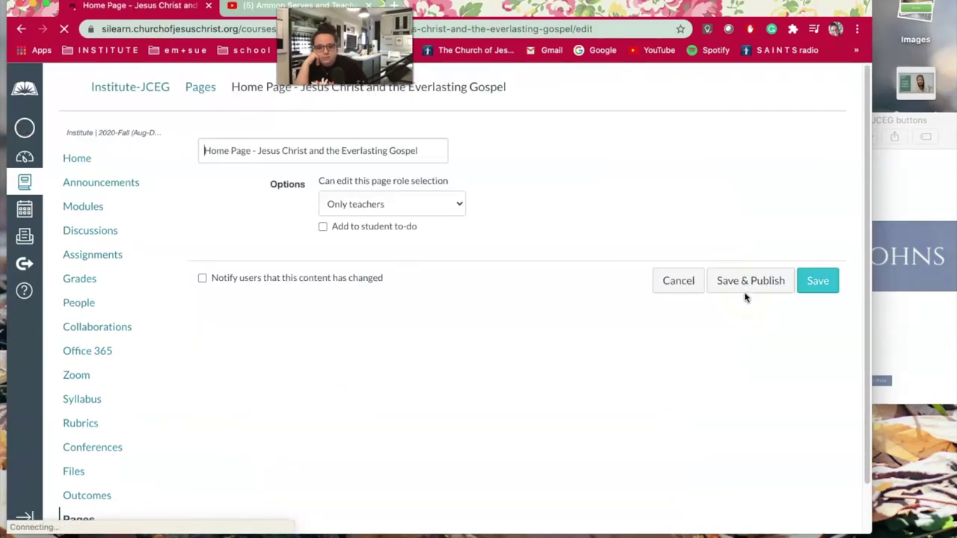
pyautogui.click(743, 302)
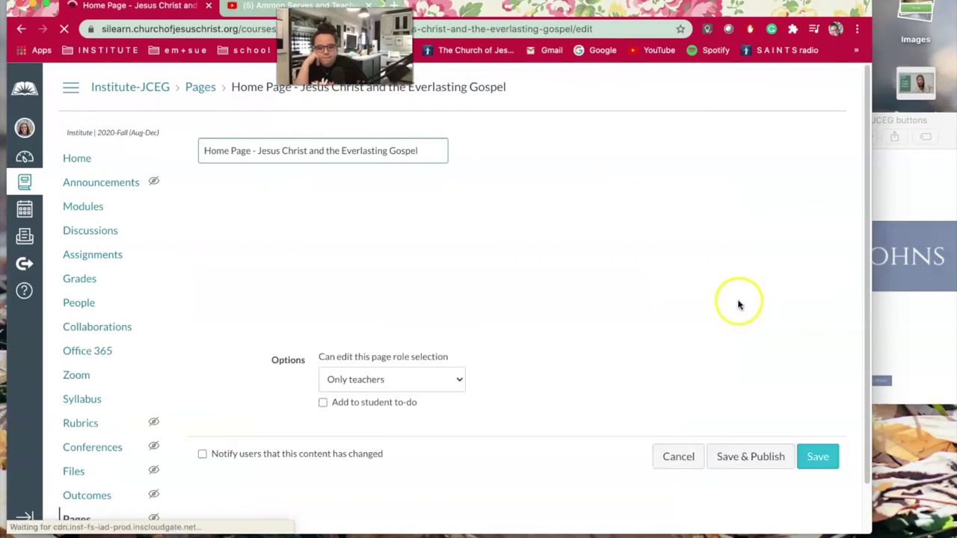
pyautogui.moveTo(831, 322); pyautogui.dragTo(828, 368)
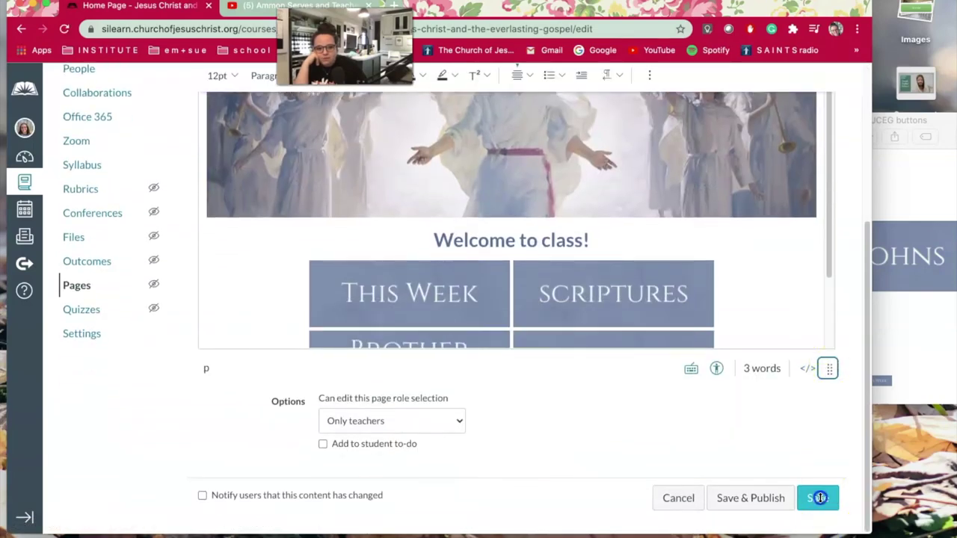
pyautogui.click(456, 285)
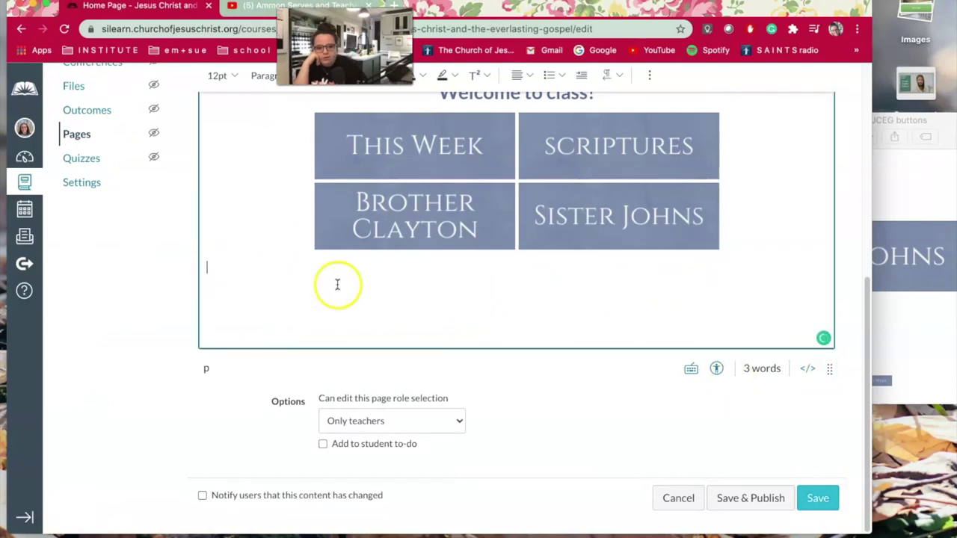
pyautogui.scroll(1, 296, 269)
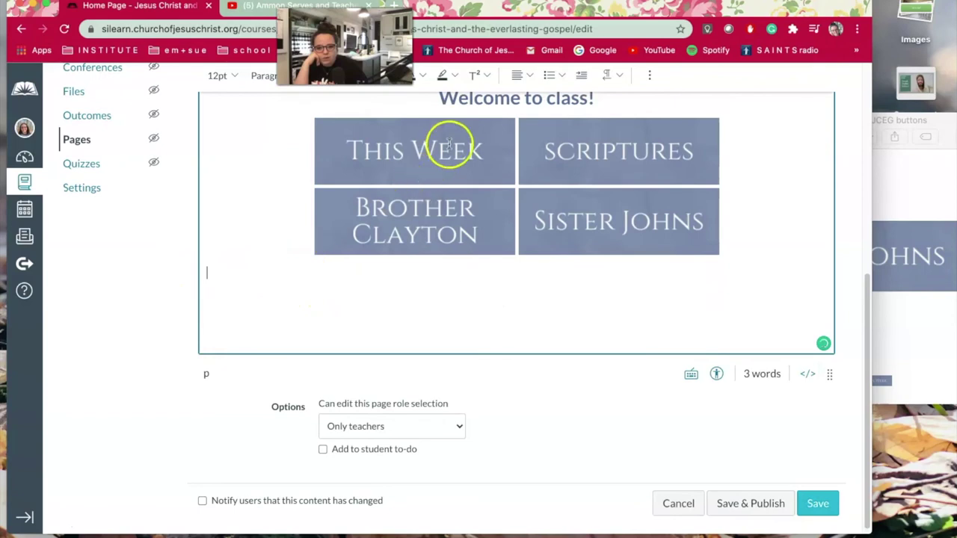
pyautogui.click(528, 75)
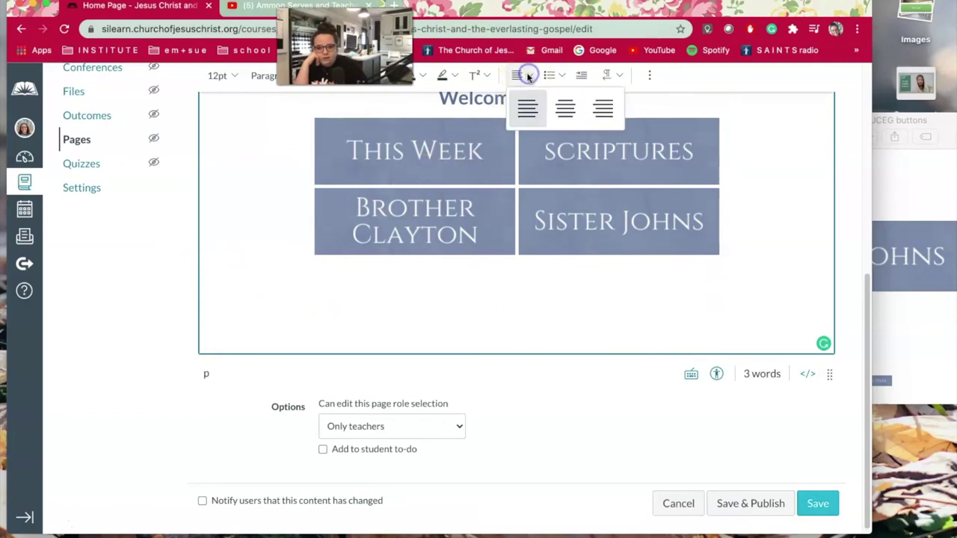
pyautogui.click(566, 108)
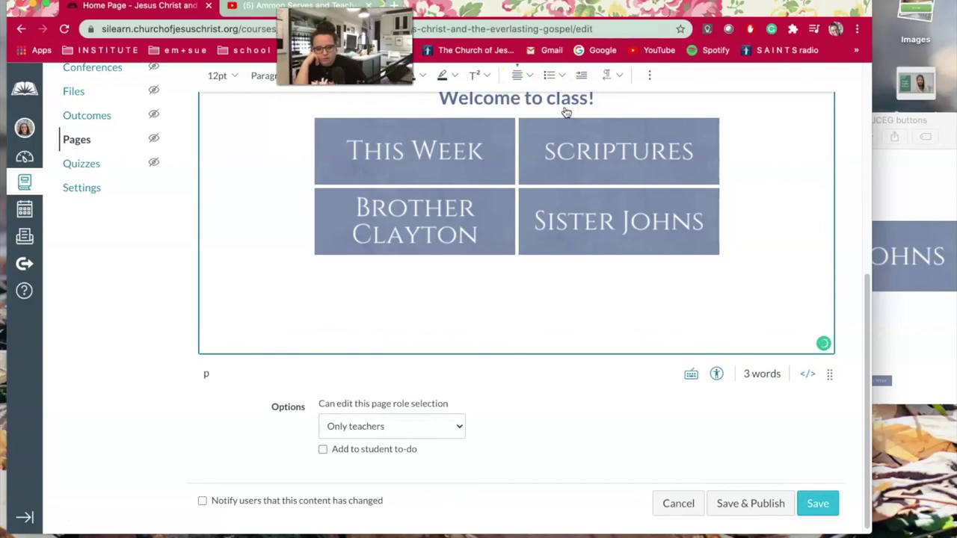
pyautogui.click(569, 105)
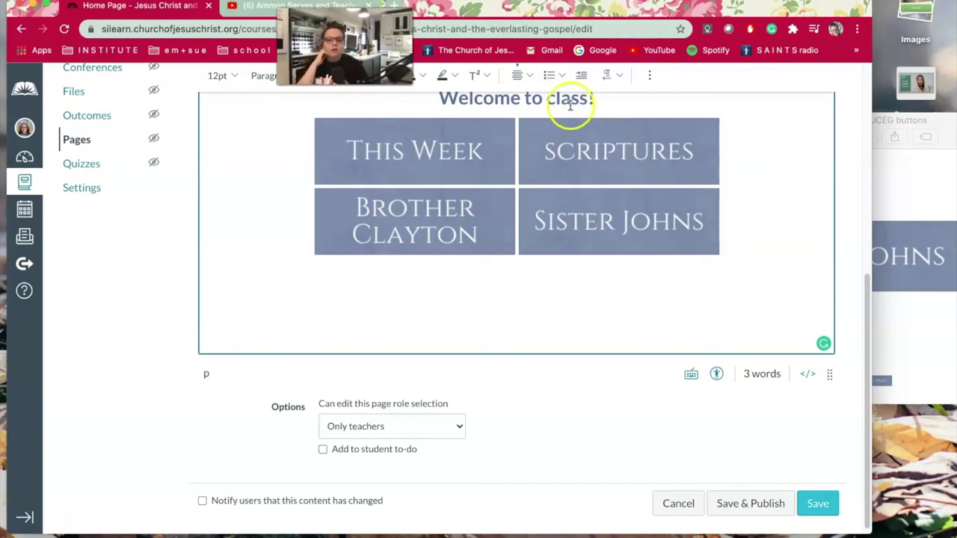
# Embed the Ammon and King Lamoni video below the button table by pasting its copied iframe code as embedded media
pyautogui.click(649, 75)
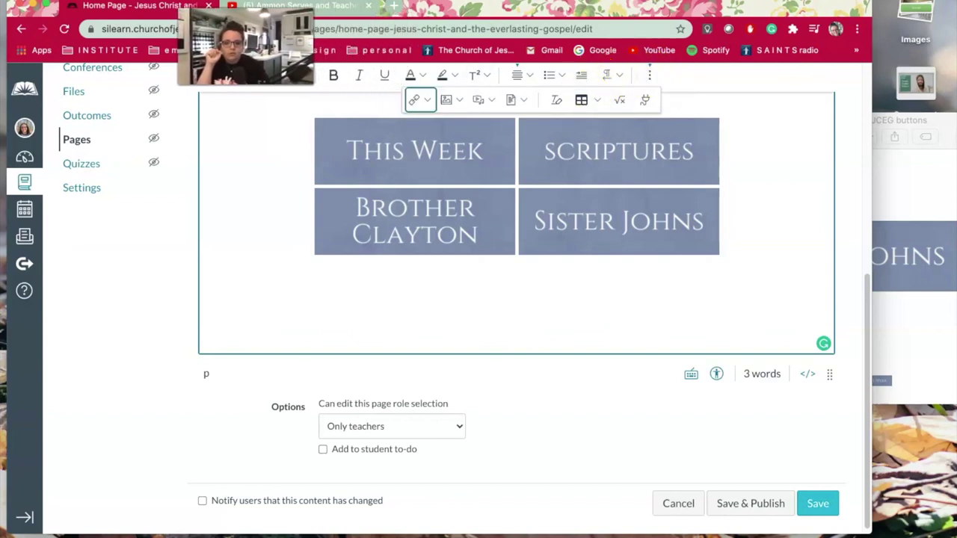
pyautogui.click(479, 101)
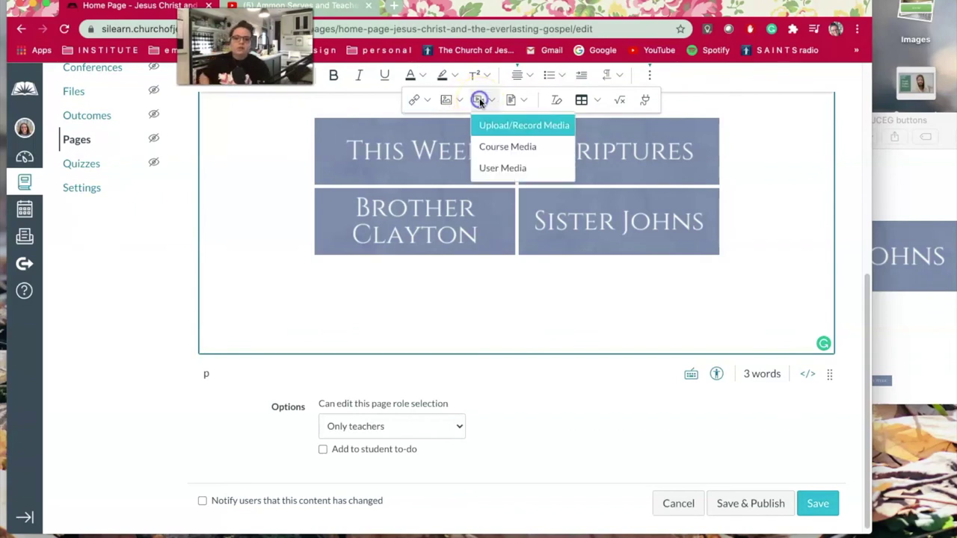
pyautogui.click(521, 127)
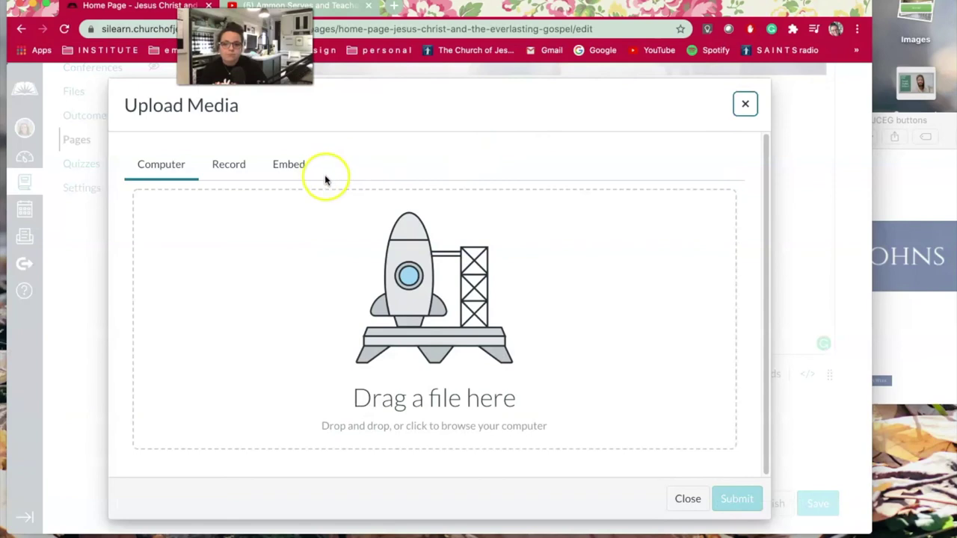
pyautogui.click(282, 168)
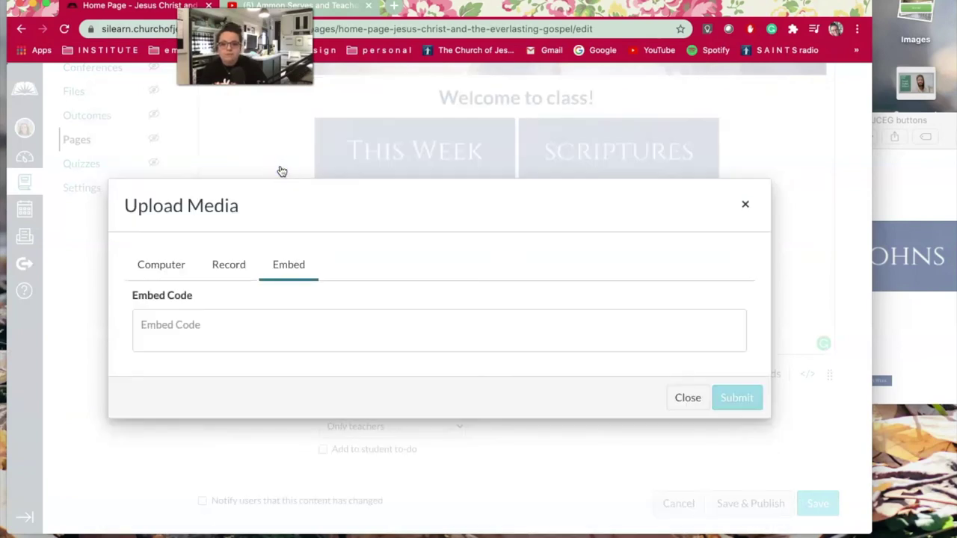
pyautogui.click(175, 322)
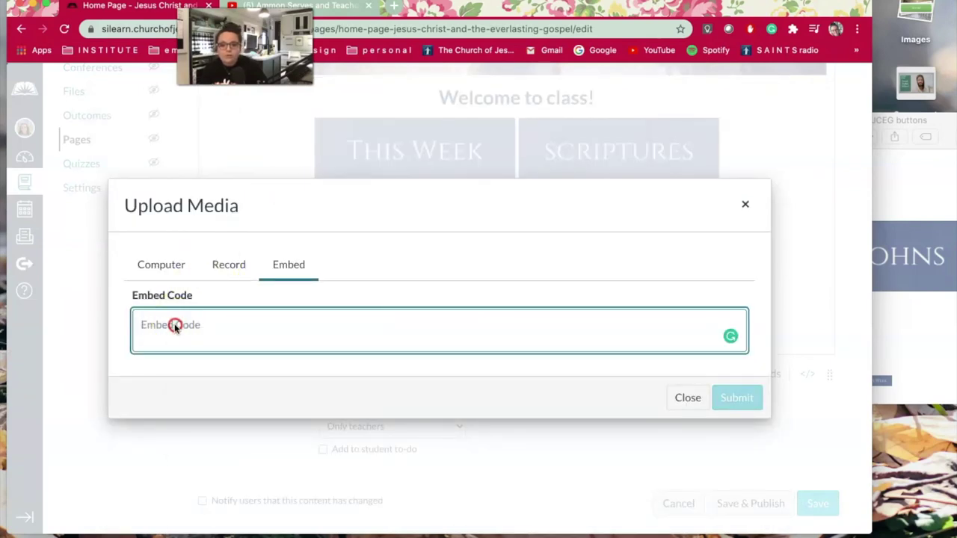
pyautogui.rightClick(175, 323)
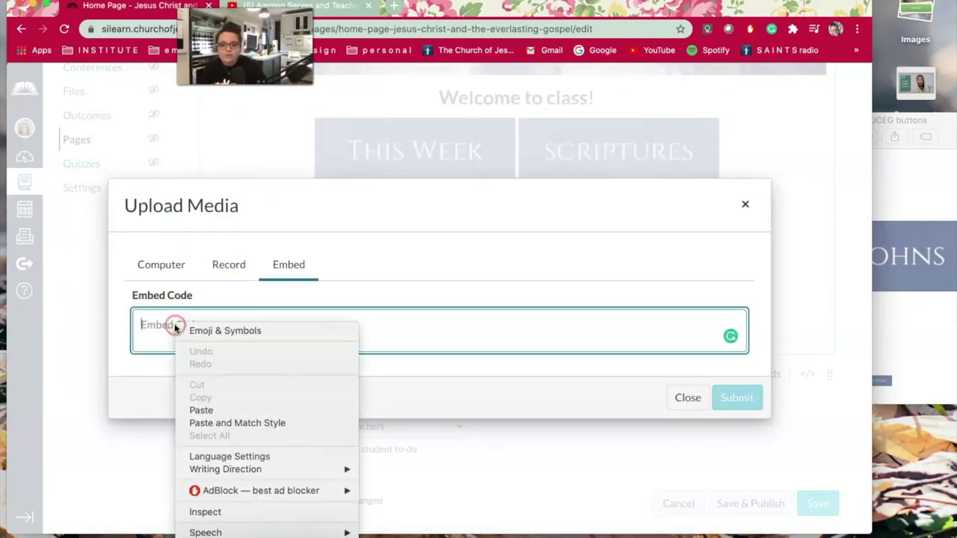
pyautogui.click(211, 410)
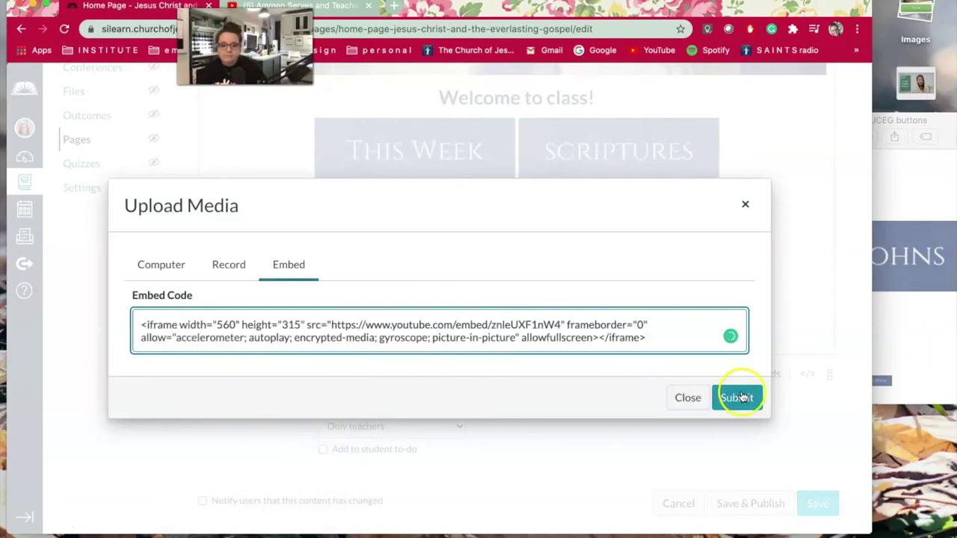
pyautogui.click(736, 397)
# Check the embedded video's placement in the editor and save the home page
pyautogui.scroll(5, 741, 393)
pyautogui.scroll(-1, 775, 387)
pyautogui.scroll(-4, 775, 387)
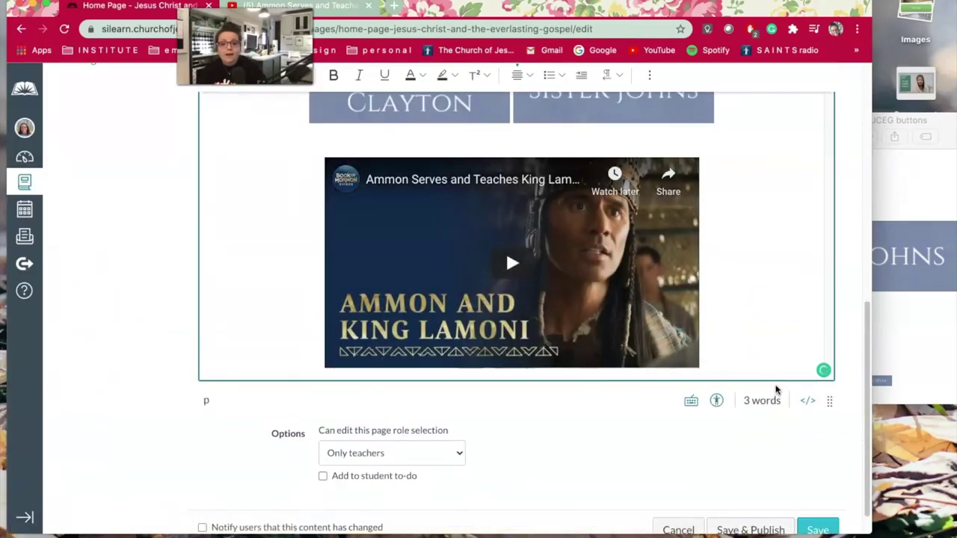
pyautogui.scroll(-1, 807, 442)
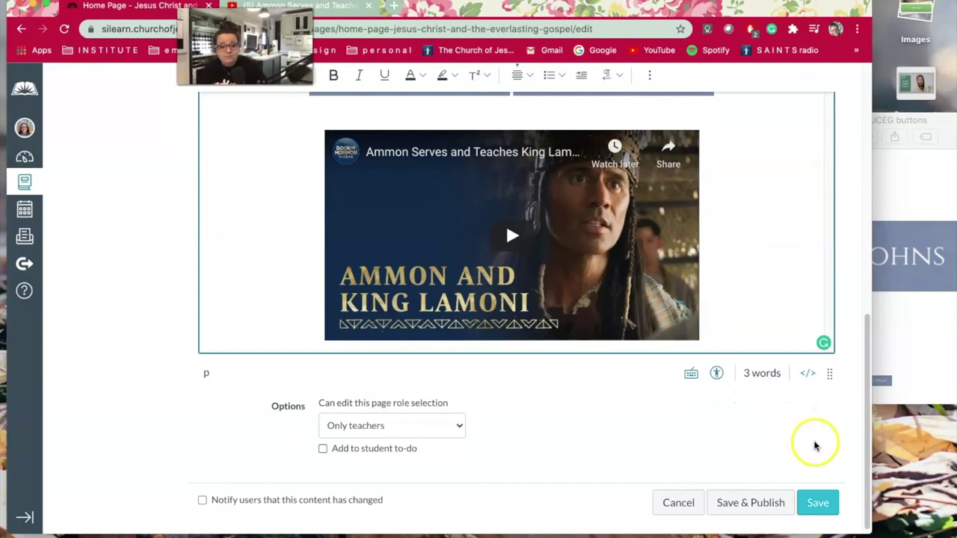
pyautogui.click(820, 504)
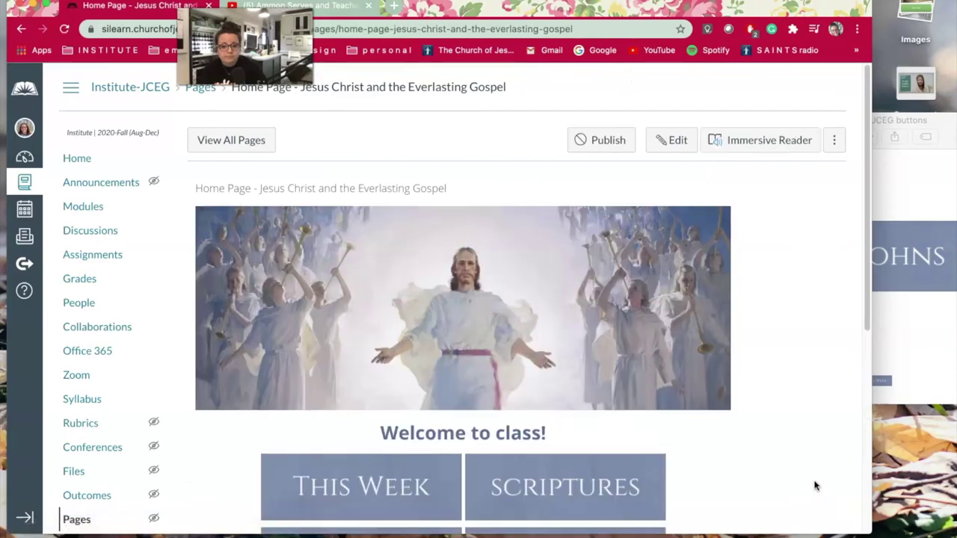
# Test the embedded video on the saved page by playing it briefly and pausing it
pyautogui.scroll(-5, 804, 457)
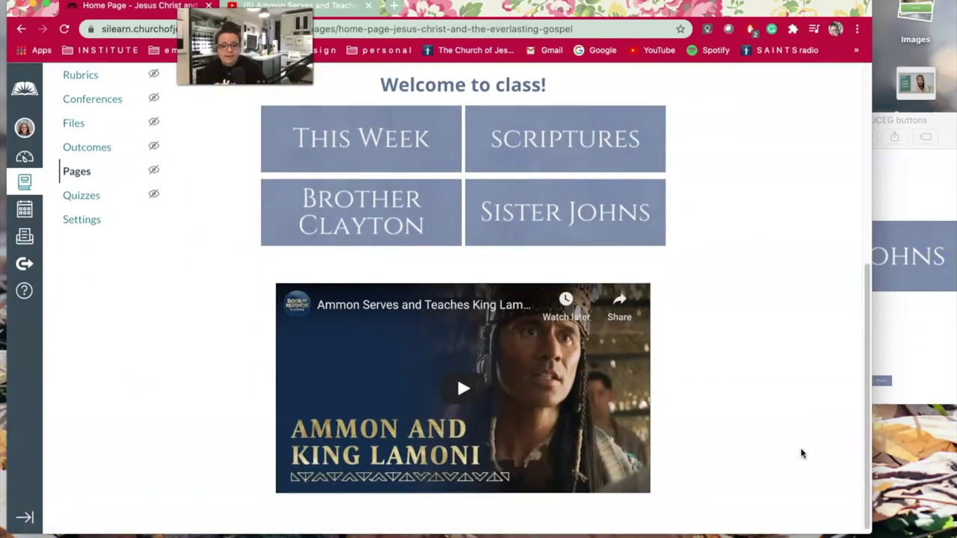
pyautogui.click(462, 384)
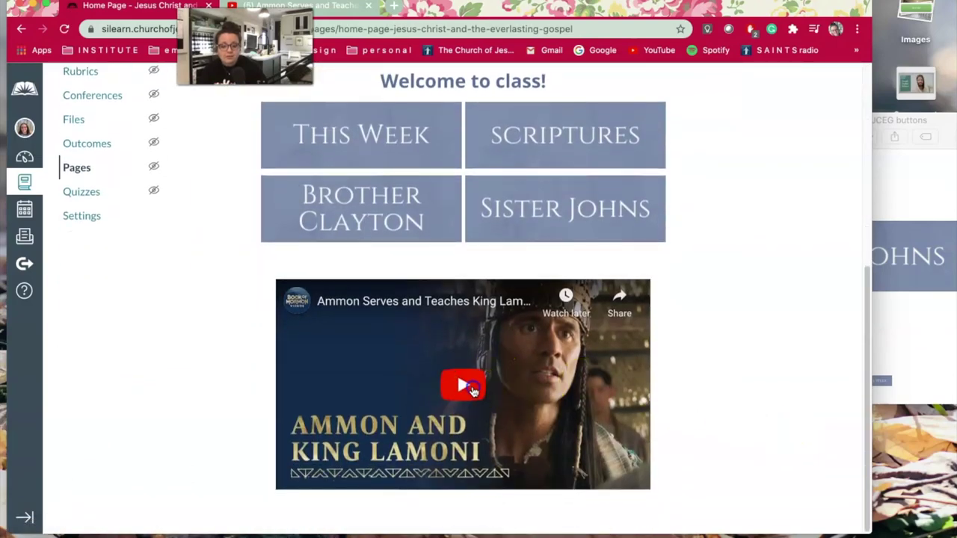
pyautogui.click(748, 380)
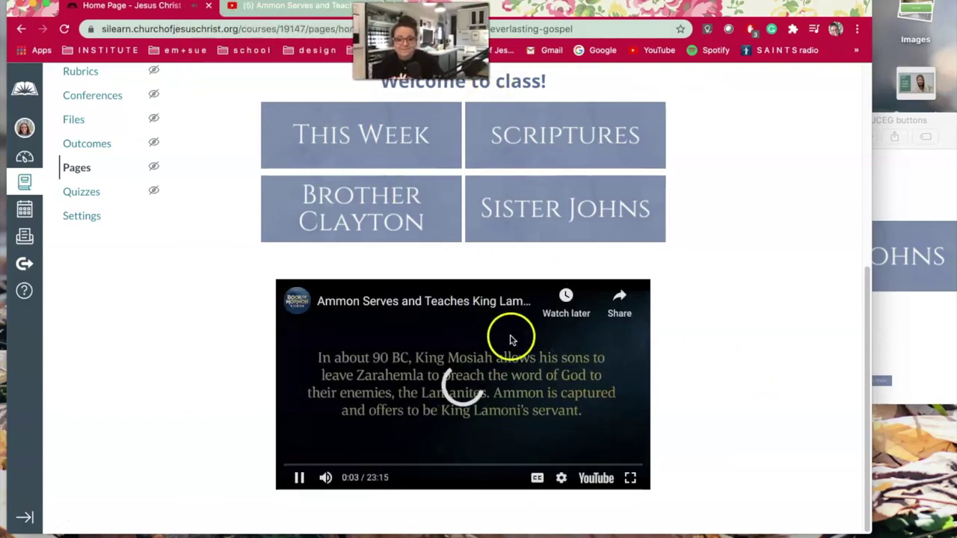
pyautogui.click(299, 478)
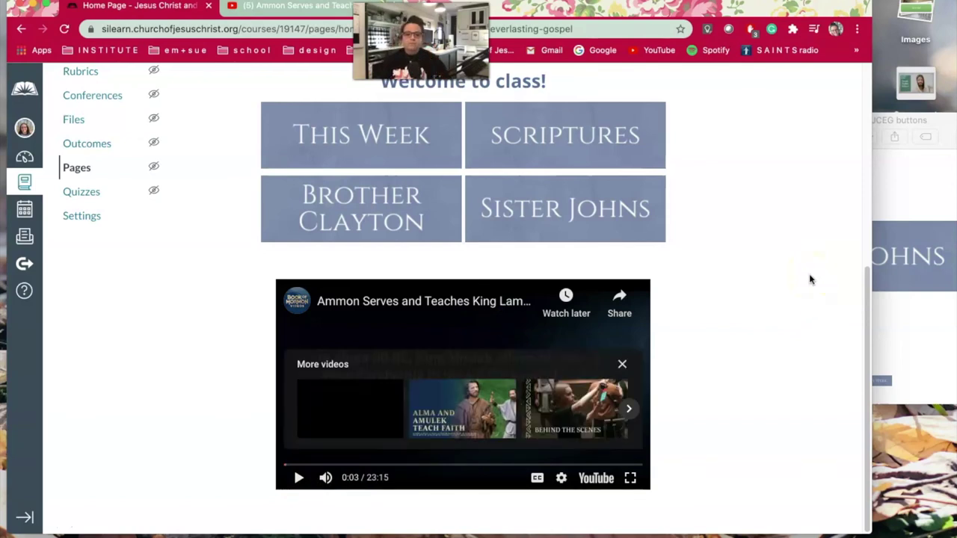
# Review the finished page from the video up to the banner and publish it
pyautogui.scroll(1, 726, 266)
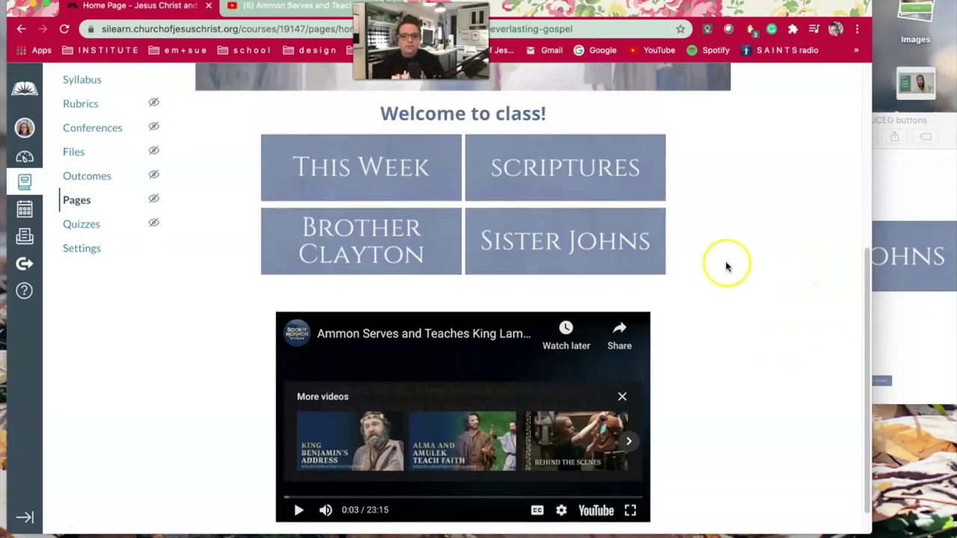
pyautogui.scroll(2, 725, 266)
pyautogui.scroll(3, 700, 256)
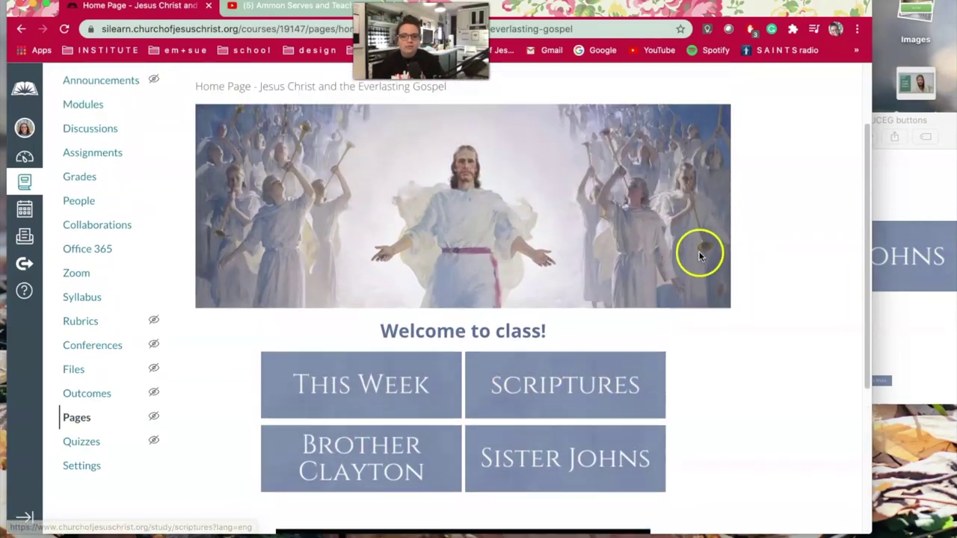
pyautogui.scroll(1, 695, 256)
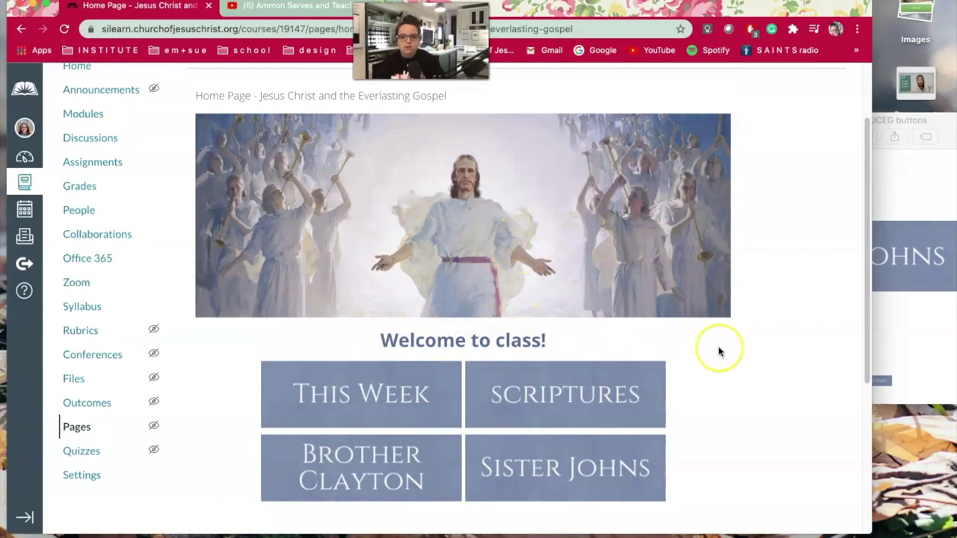
pyautogui.scroll(3, 718, 348)
pyautogui.scroll(2, 719, 350)
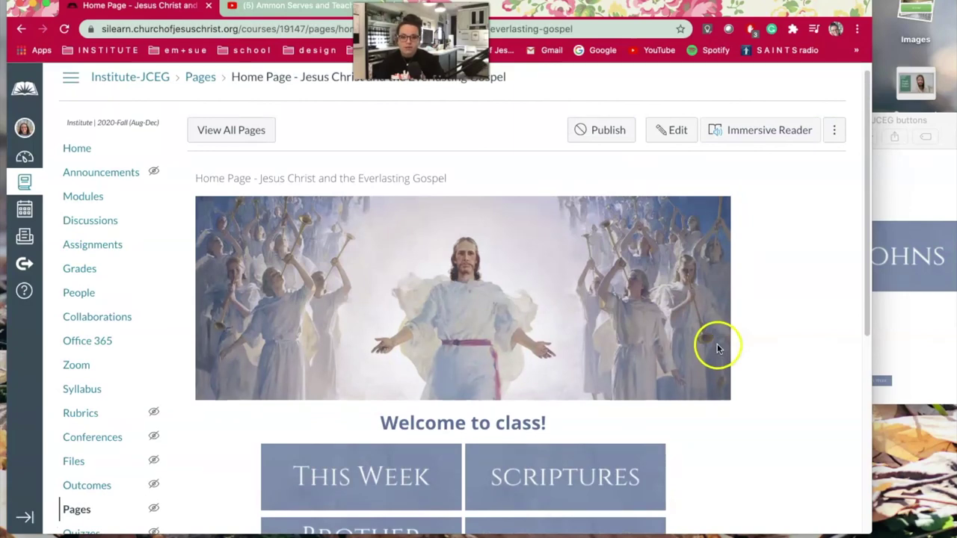
pyautogui.scroll(1, 740, 273)
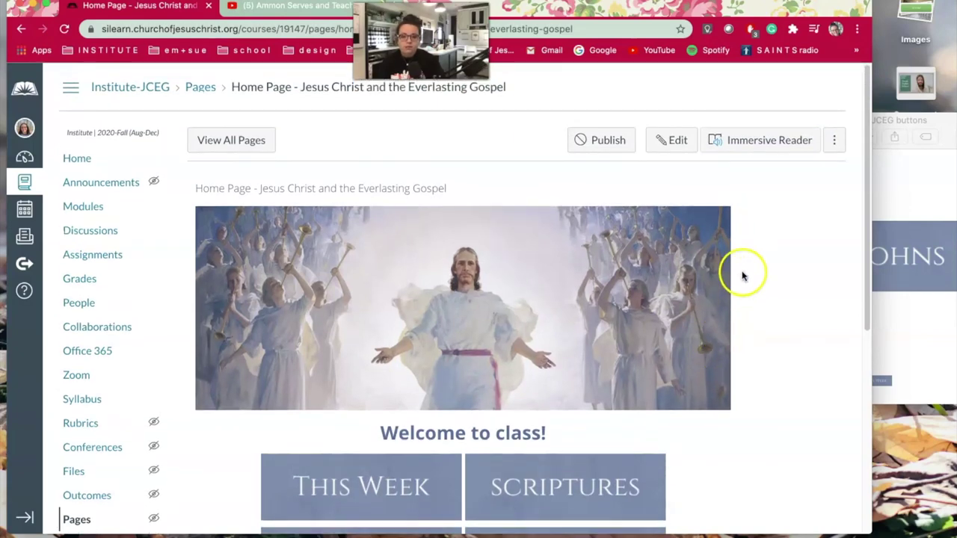
pyautogui.click(583, 145)
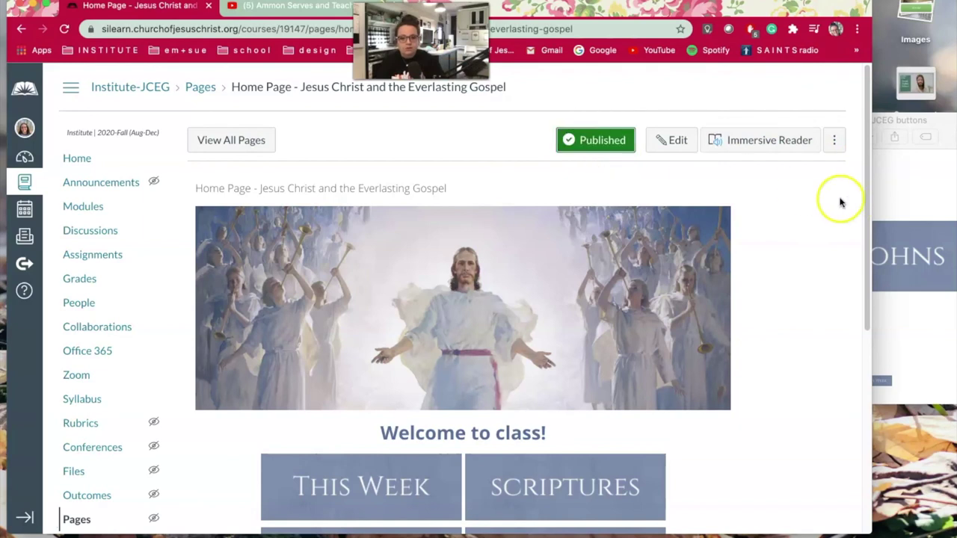
# Open the home page choice from the course's home and go to change the Pages Front Page selection
pyautogui.click(72, 162)
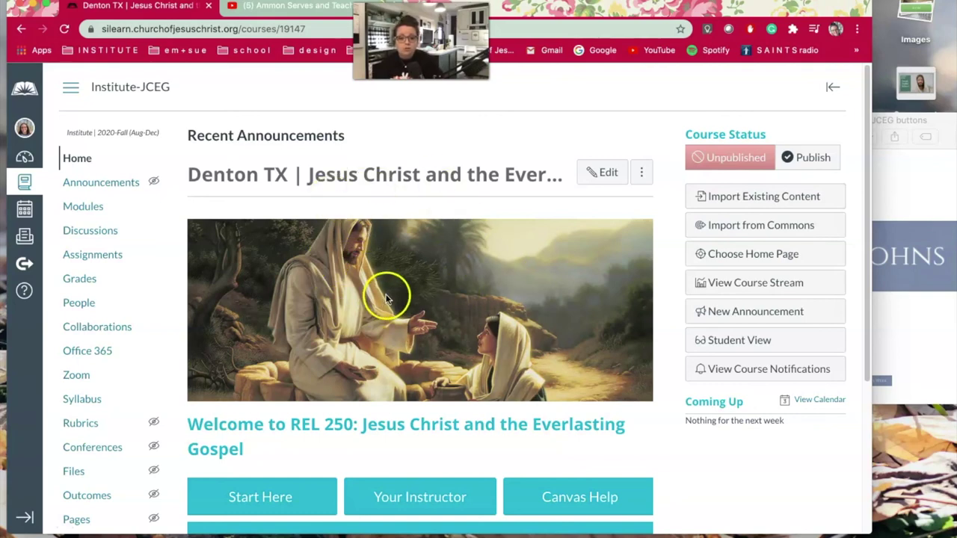
pyautogui.click(775, 259)
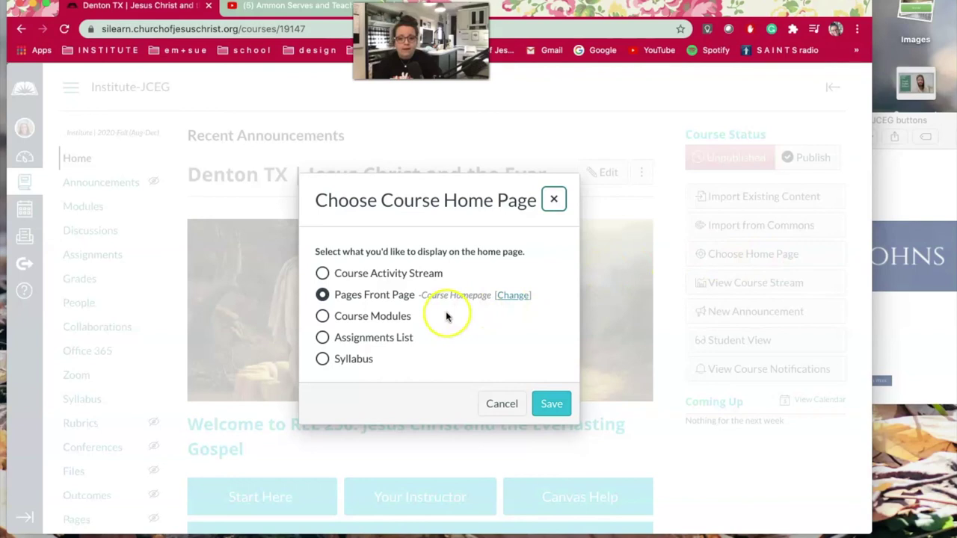
pyautogui.click(512, 297)
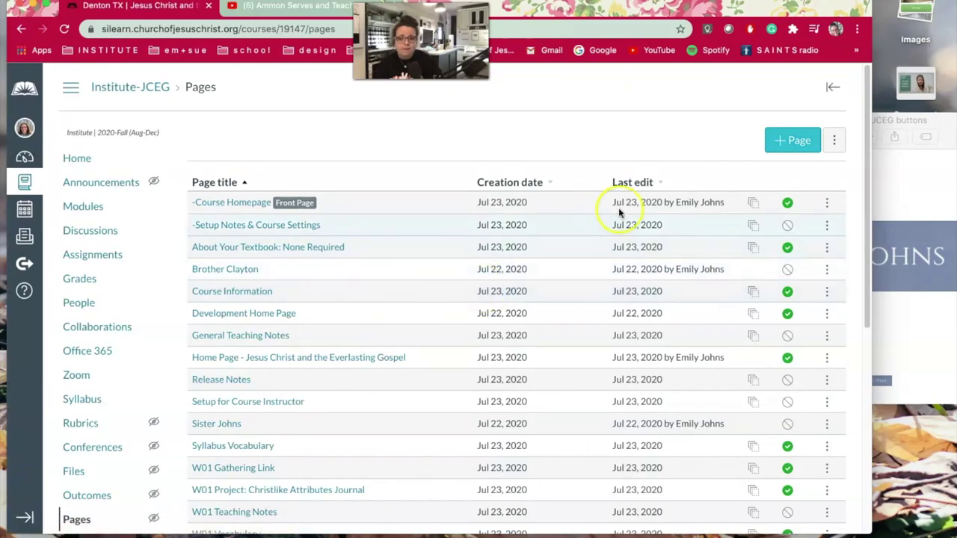
# Sort the pages by last edit and use "Home Page - Jesus Christ and the Everlasting Gospel" as the front page
pyautogui.click(633, 184)
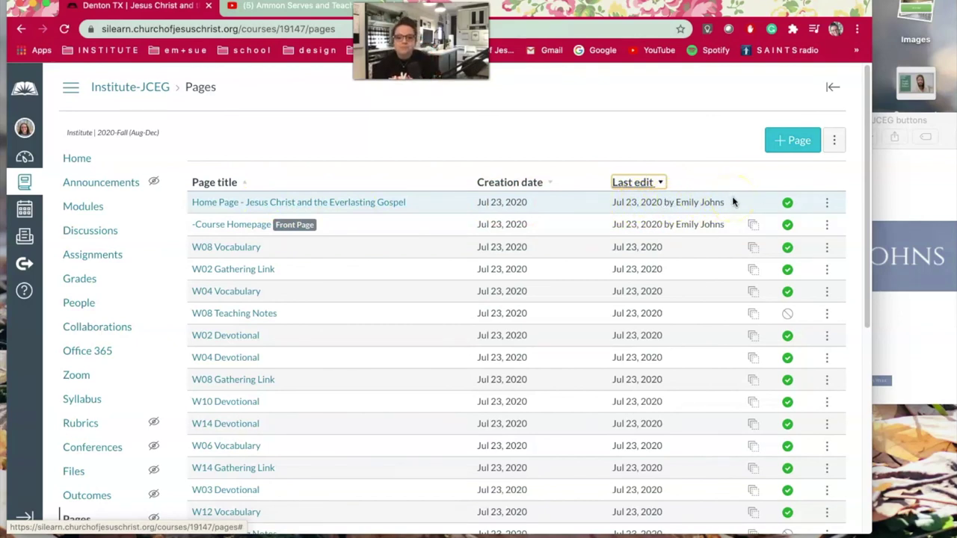
pyautogui.click(787, 203)
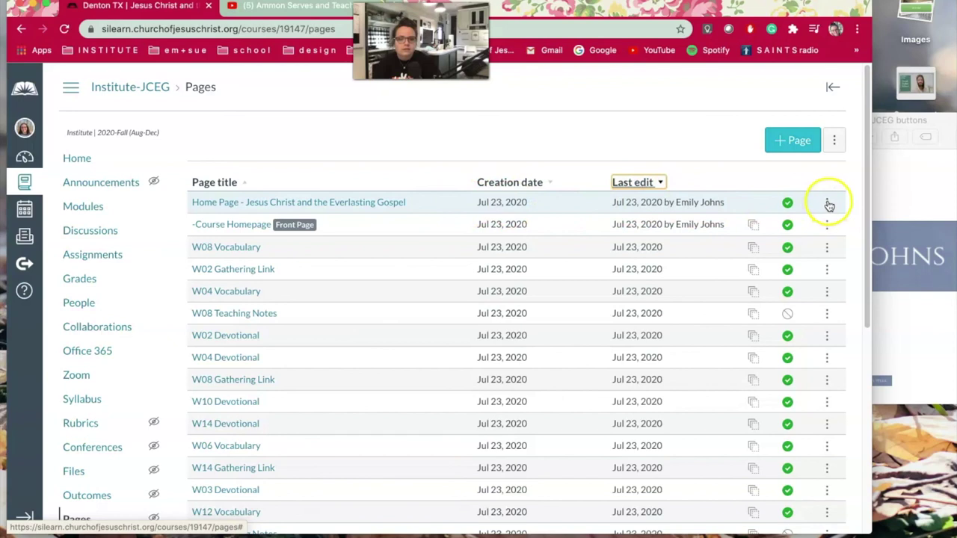
pyautogui.click(828, 203)
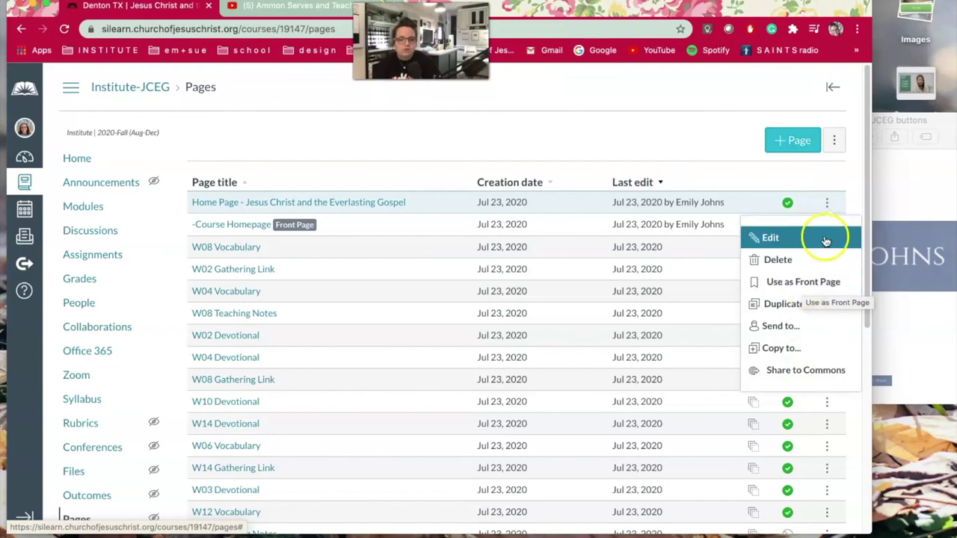
pyautogui.click(788, 286)
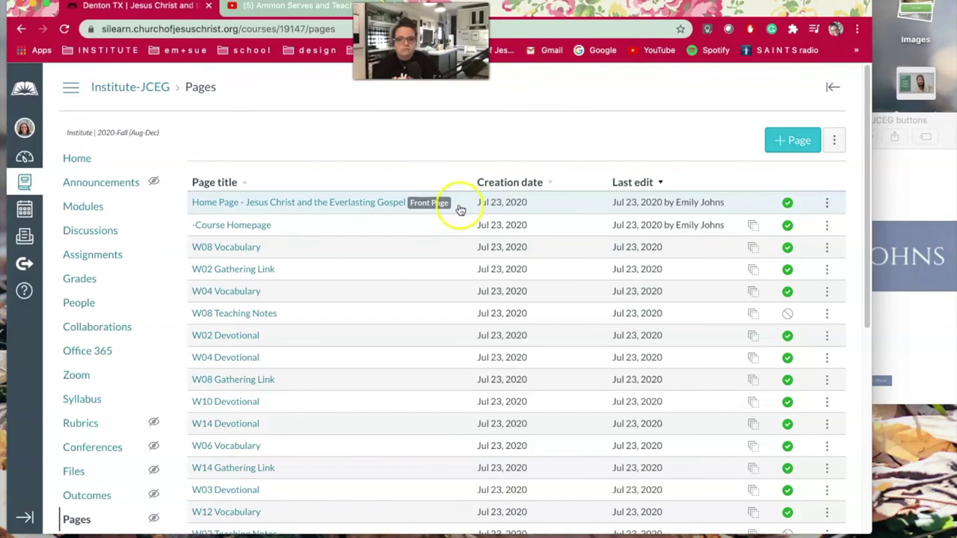
pyautogui.click(827, 202)
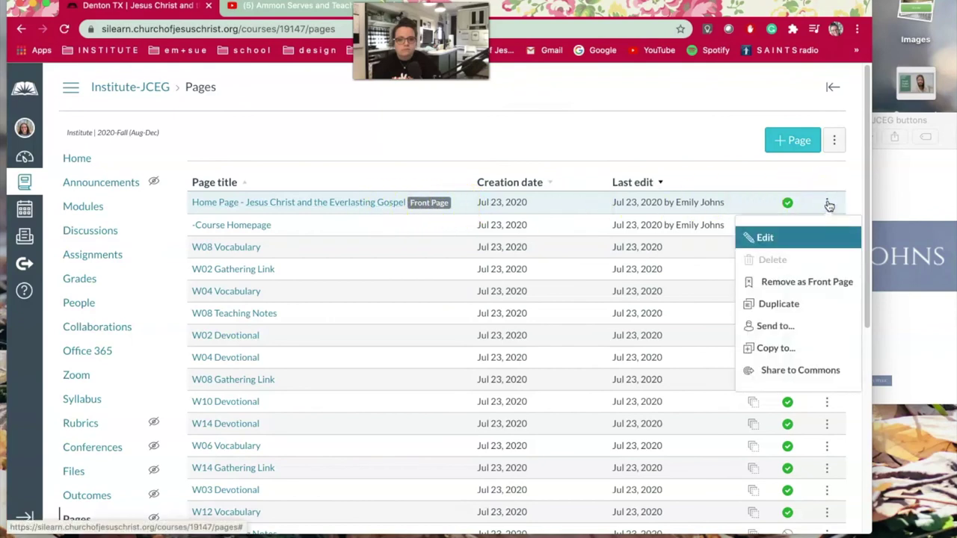
pyautogui.click(828, 204)
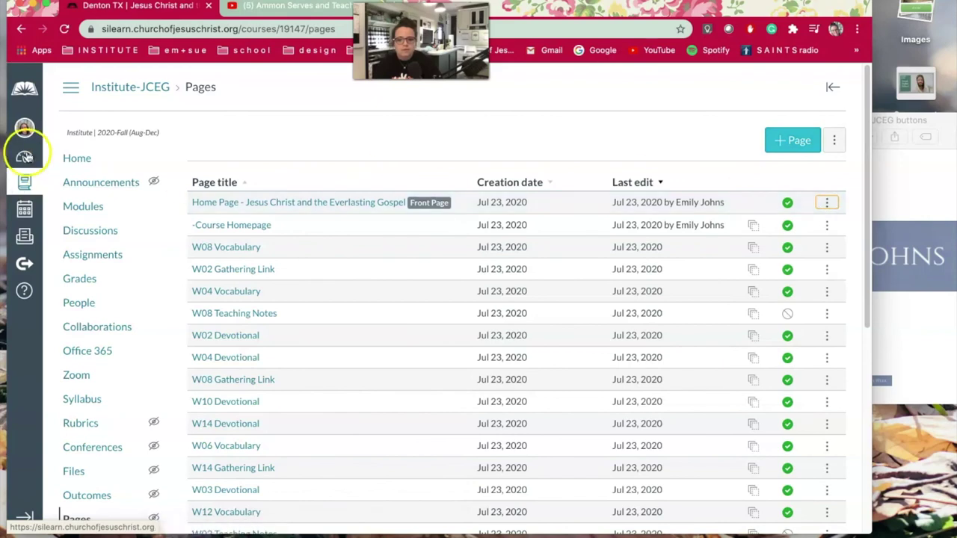
# Open the course's home and examine the new front page from the banner down to the embedded video and back
pyautogui.click(74, 158)
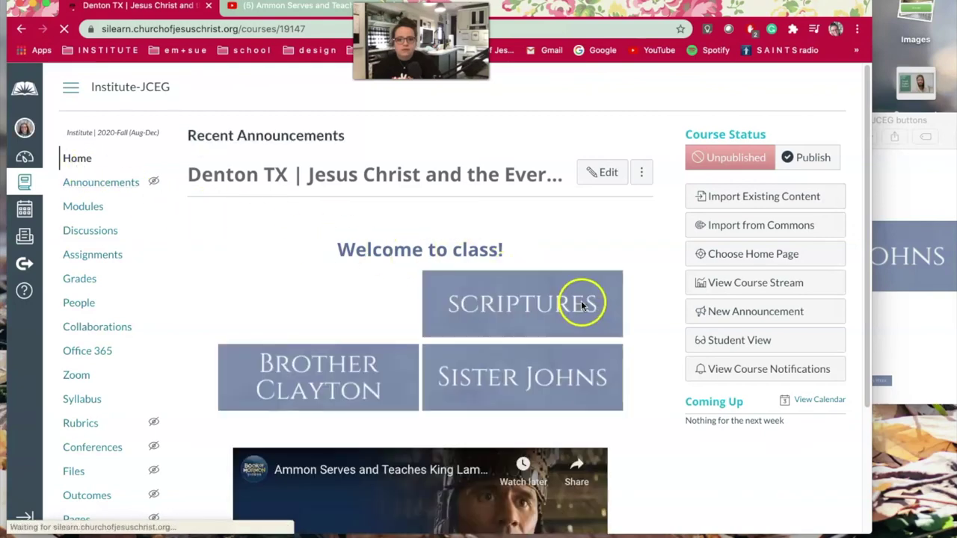
pyautogui.scroll(-1, 639, 335)
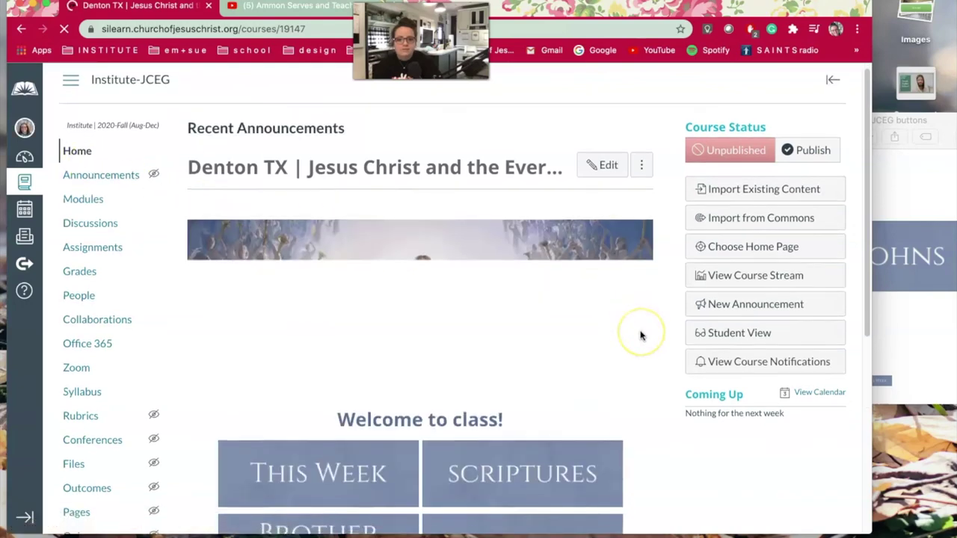
pyautogui.scroll(-3, 639, 335)
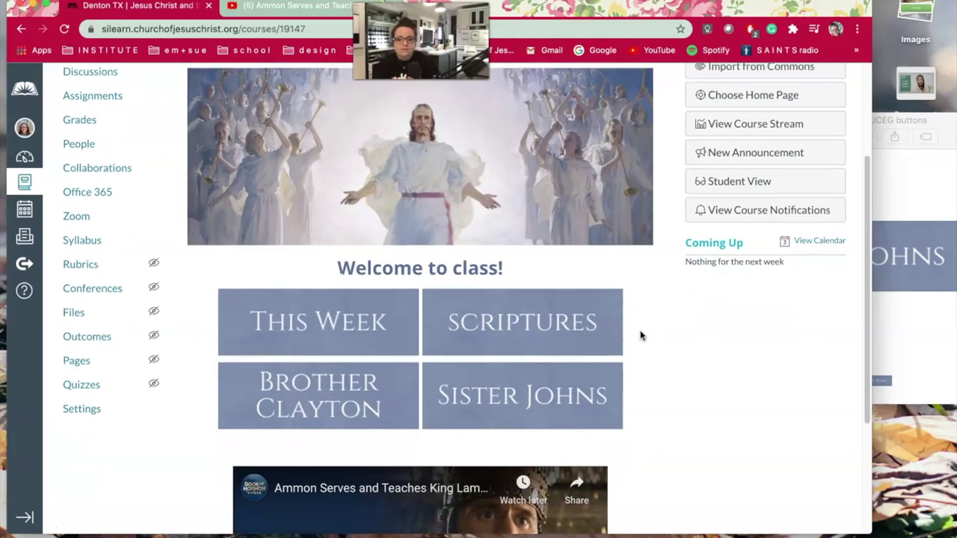
pyautogui.scroll(-4, 640, 336)
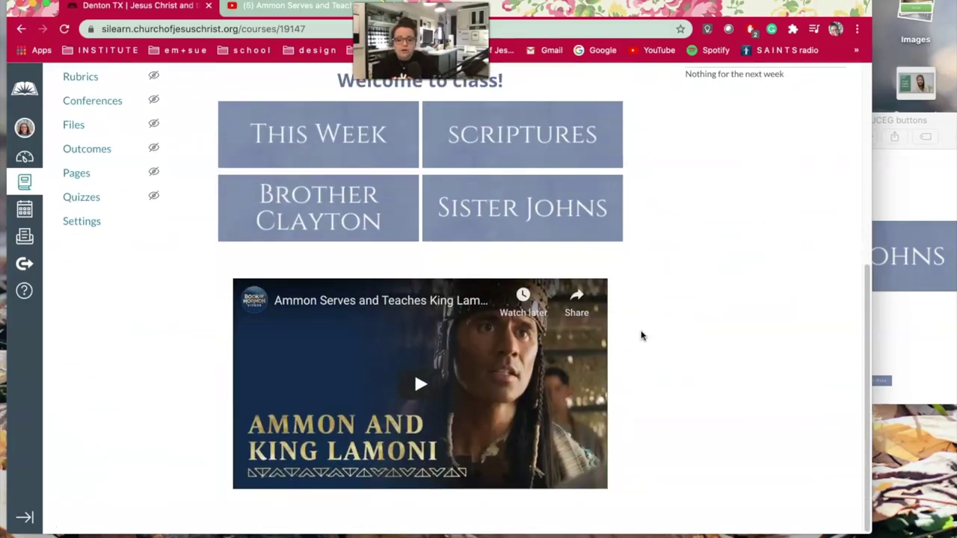
pyautogui.scroll(1, 641, 336)
pyautogui.scroll(1, 641, 335)
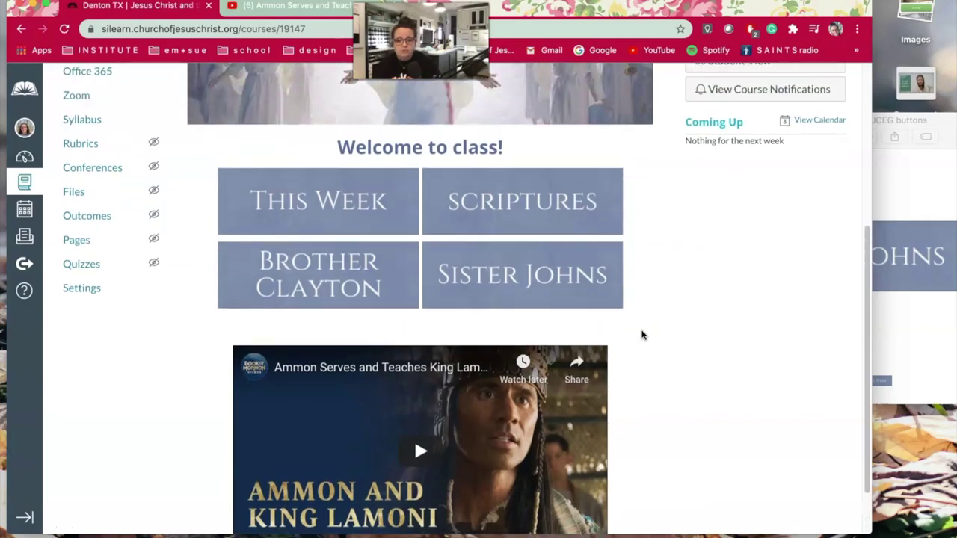
pyautogui.scroll(2, 641, 335)
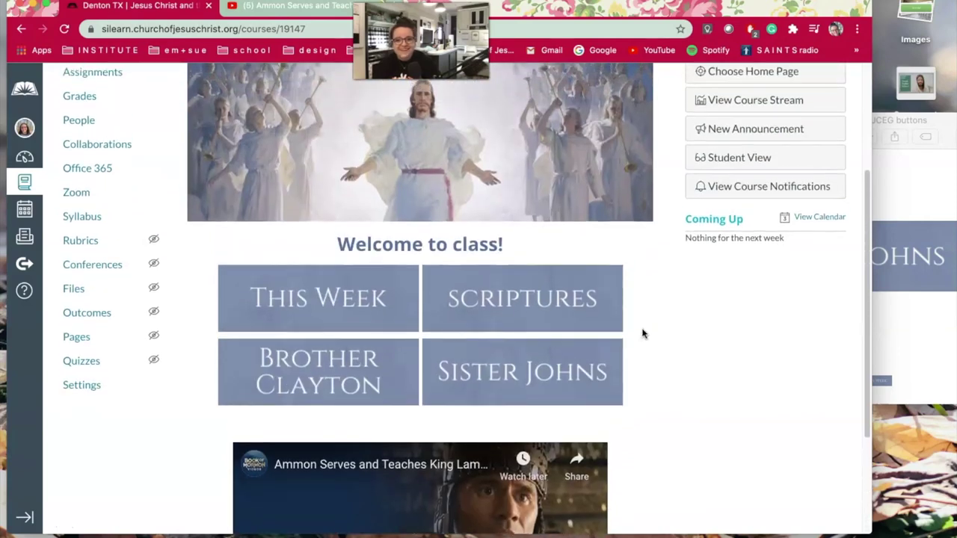
pyautogui.scroll(2, 641, 336)
pyautogui.scroll(2, 641, 329)
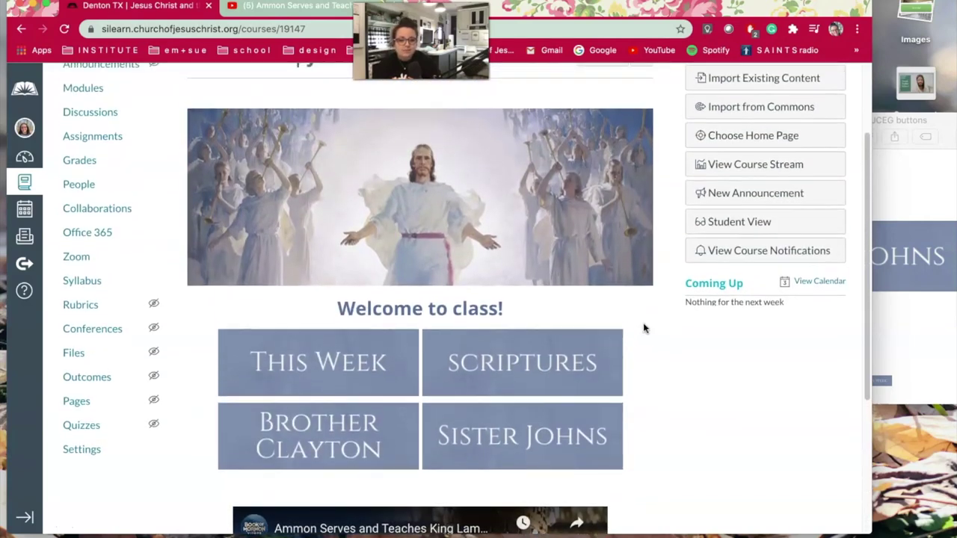
pyautogui.scroll(1, 645, 323)
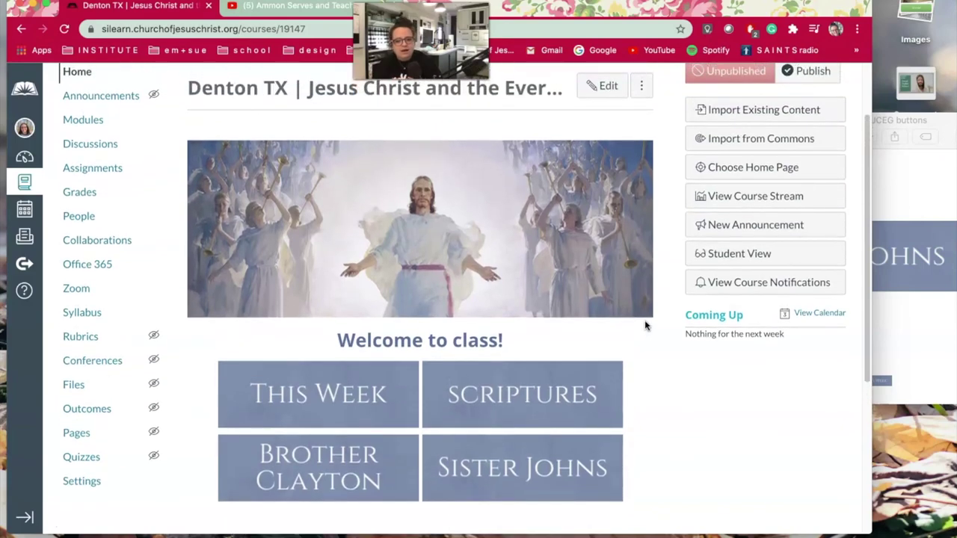
# Narrow the browser window to examine how the home page layout adapts down to the course options, and widen it again
pyautogui.moveTo(865, 523); pyautogui.dragTo(752, 500)
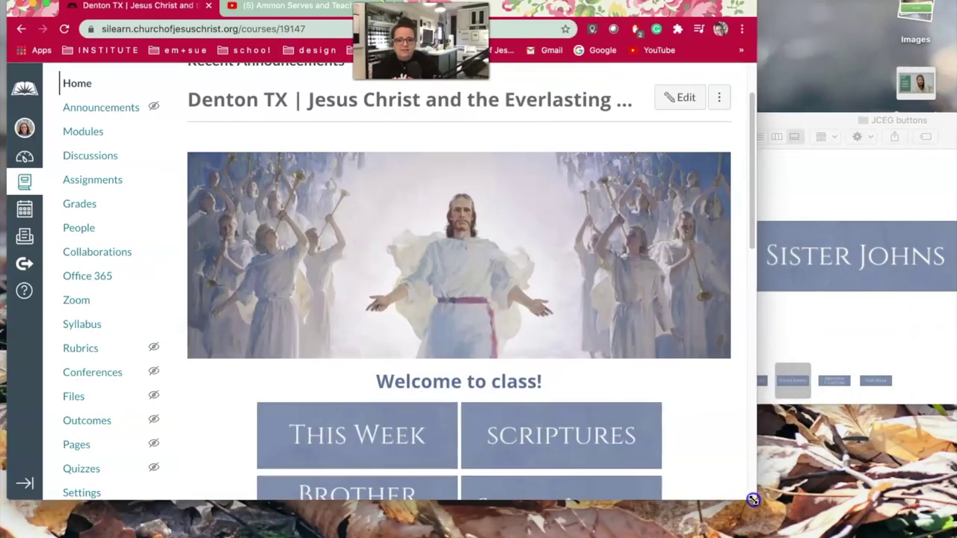
pyautogui.scroll(-4, 642, 413)
pyautogui.scroll(-6, 643, 415)
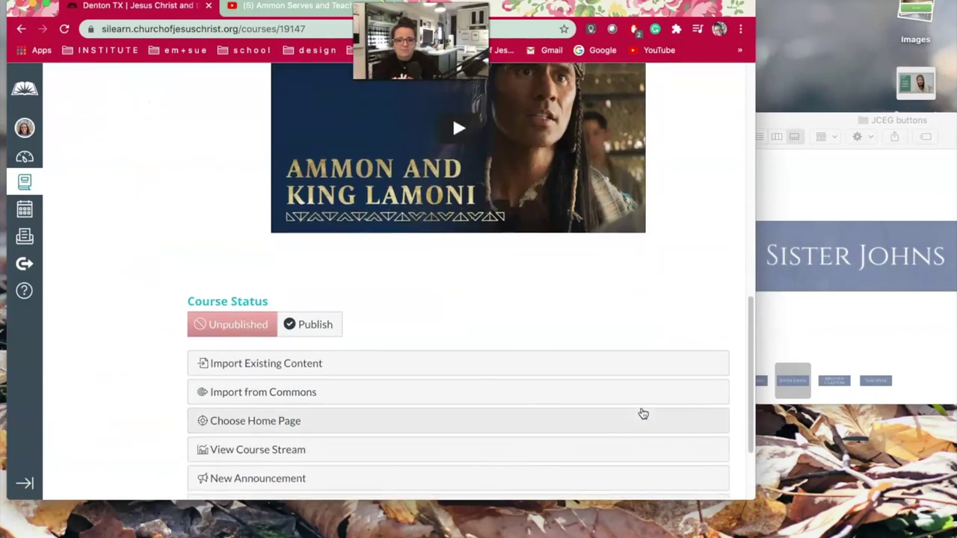
pyautogui.scroll(-1, 641, 409)
pyautogui.scroll(1, 640, 404)
pyautogui.scroll(5, 639, 402)
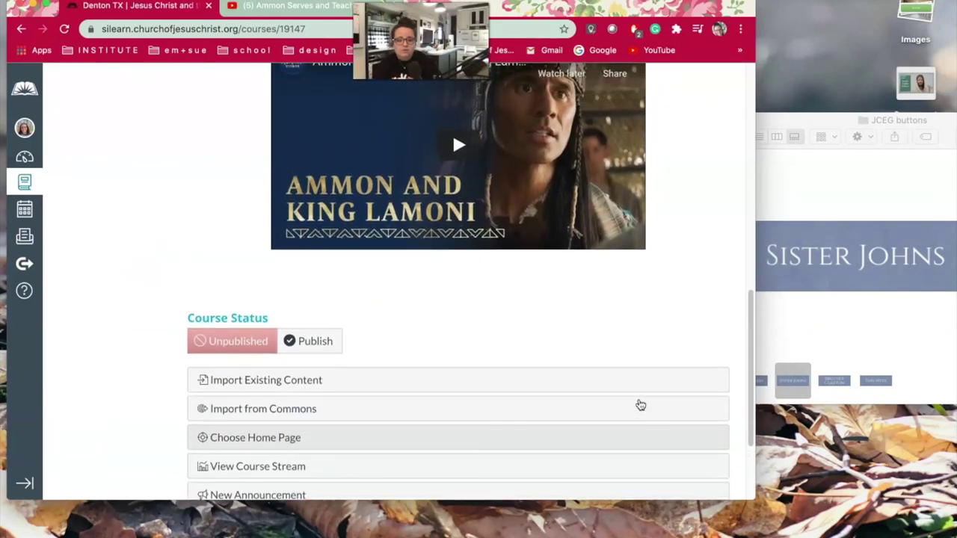
pyautogui.scroll(9, 643, 382)
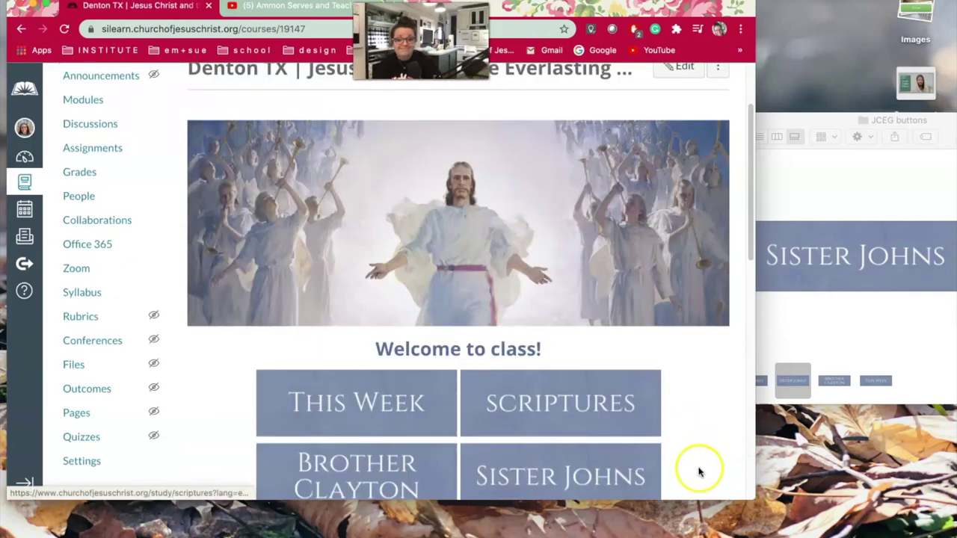
pyautogui.moveTo(752, 500); pyautogui.dragTo(890, 535)
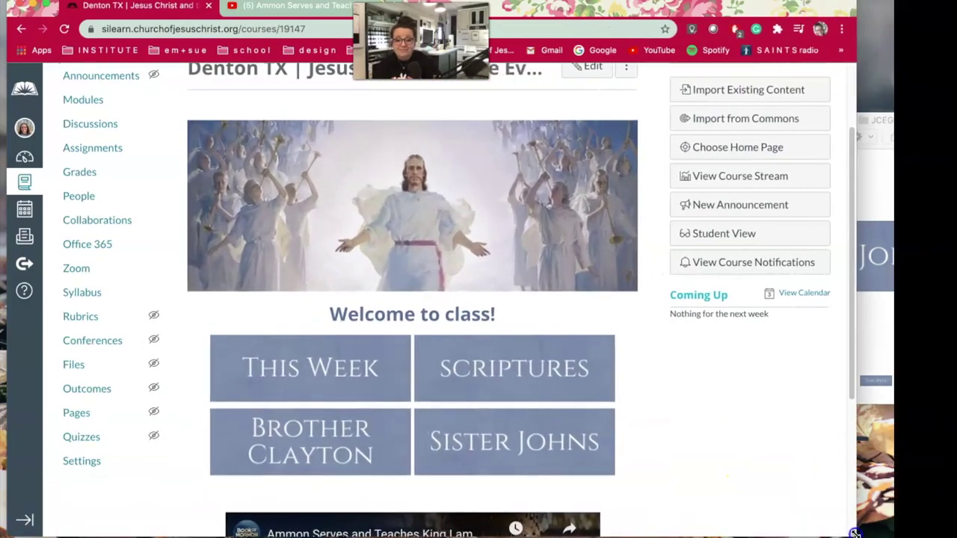
pyautogui.moveTo(715, 6); pyautogui.dragTo(757, 6)
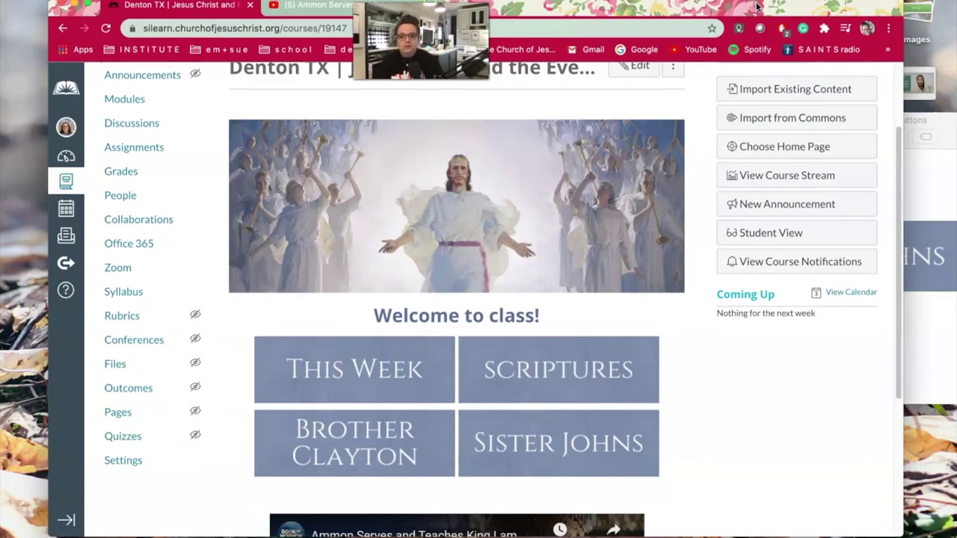
pyautogui.moveTo(716, 6); pyautogui.dragTo(718, 9)
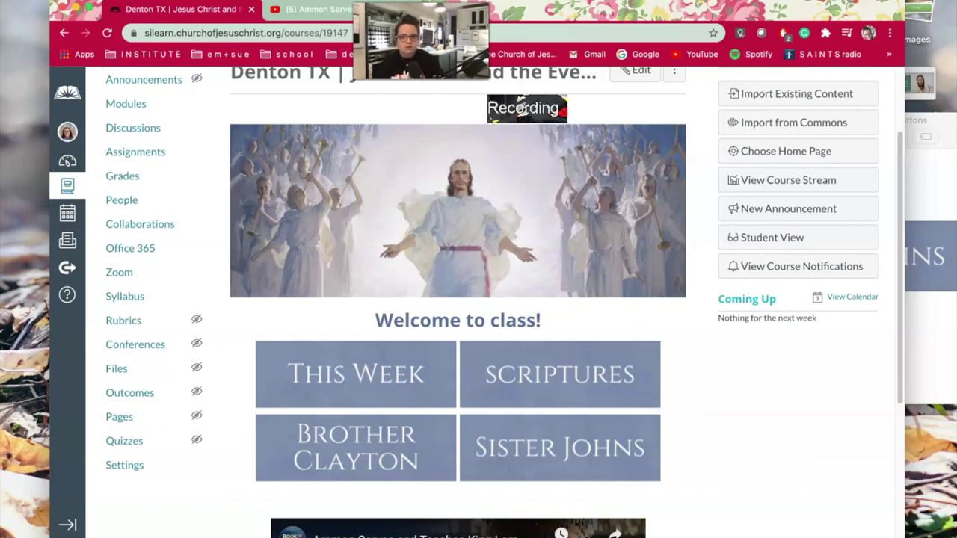
pyautogui.scroll(1, 174, 182)
pyautogui.scroll(1, 175, 182)
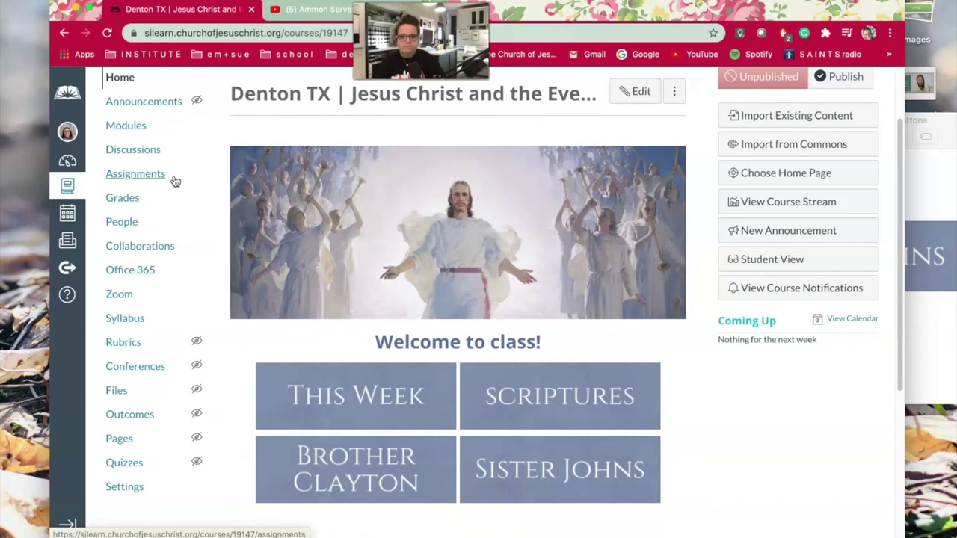